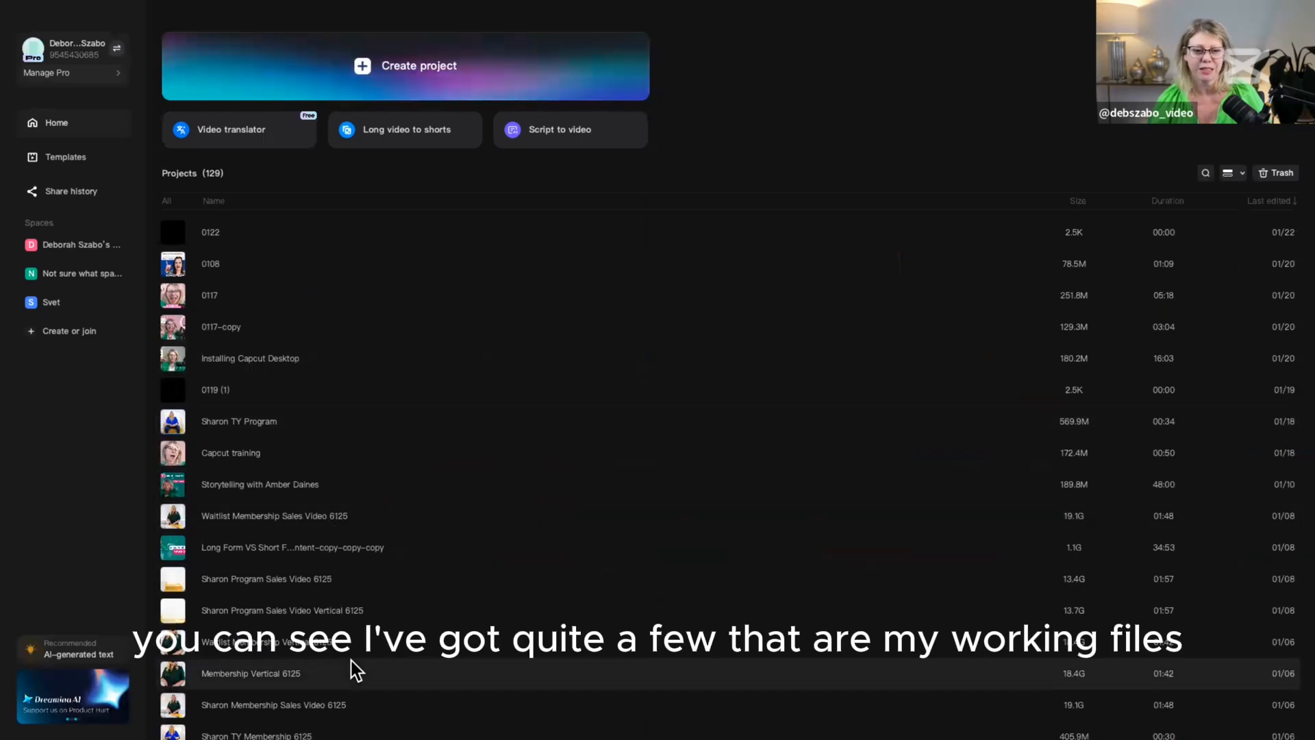
# Step: Look over the home project list and the Brand kit assets of the first space, from videos down to colors
pyautogui.scroll(-6, 353, 668)
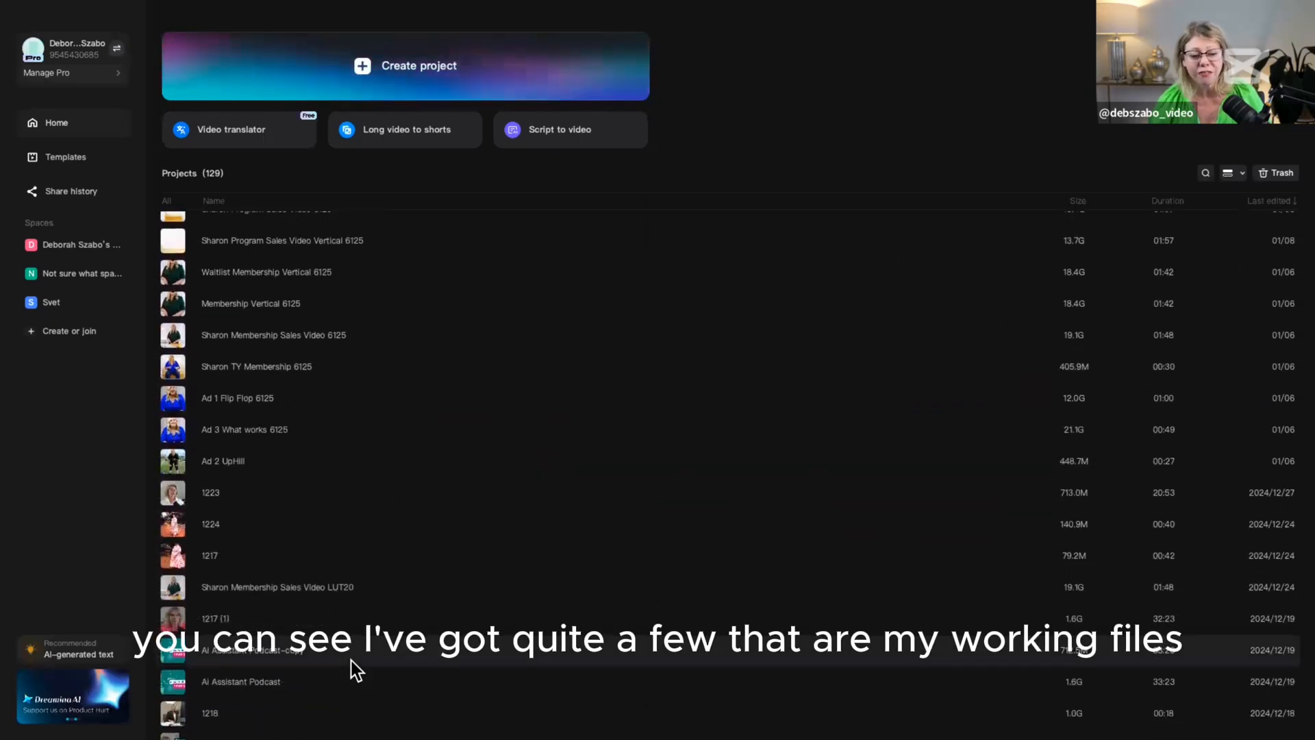
pyautogui.scroll(6, 353, 668)
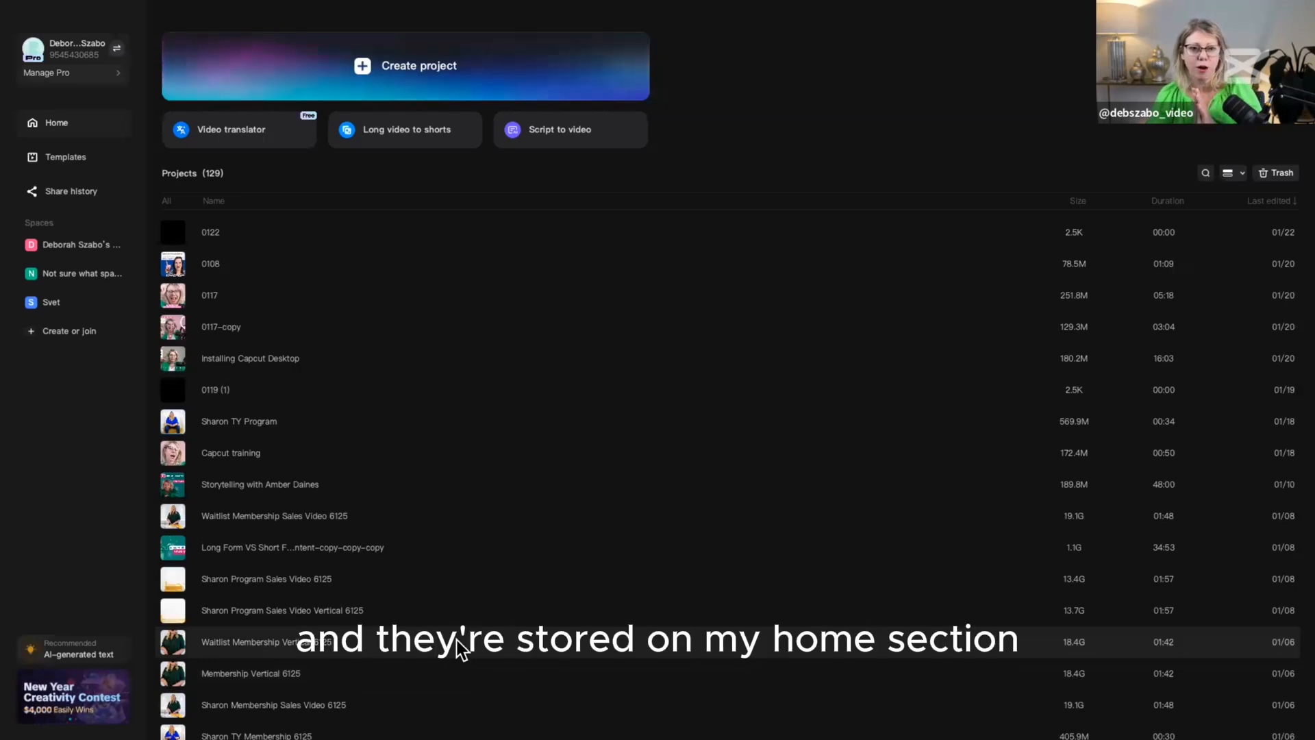
pyautogui.click(51, 247)
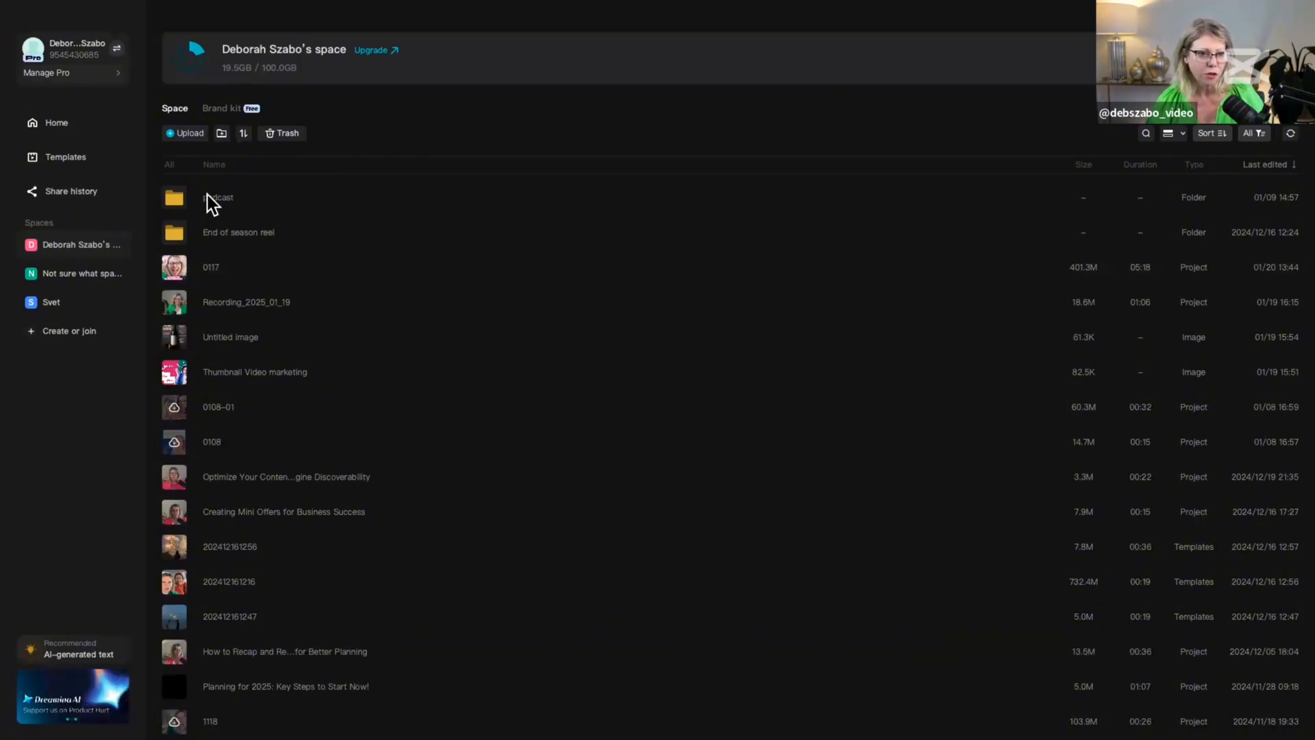
pyautogui.click(216, 109)
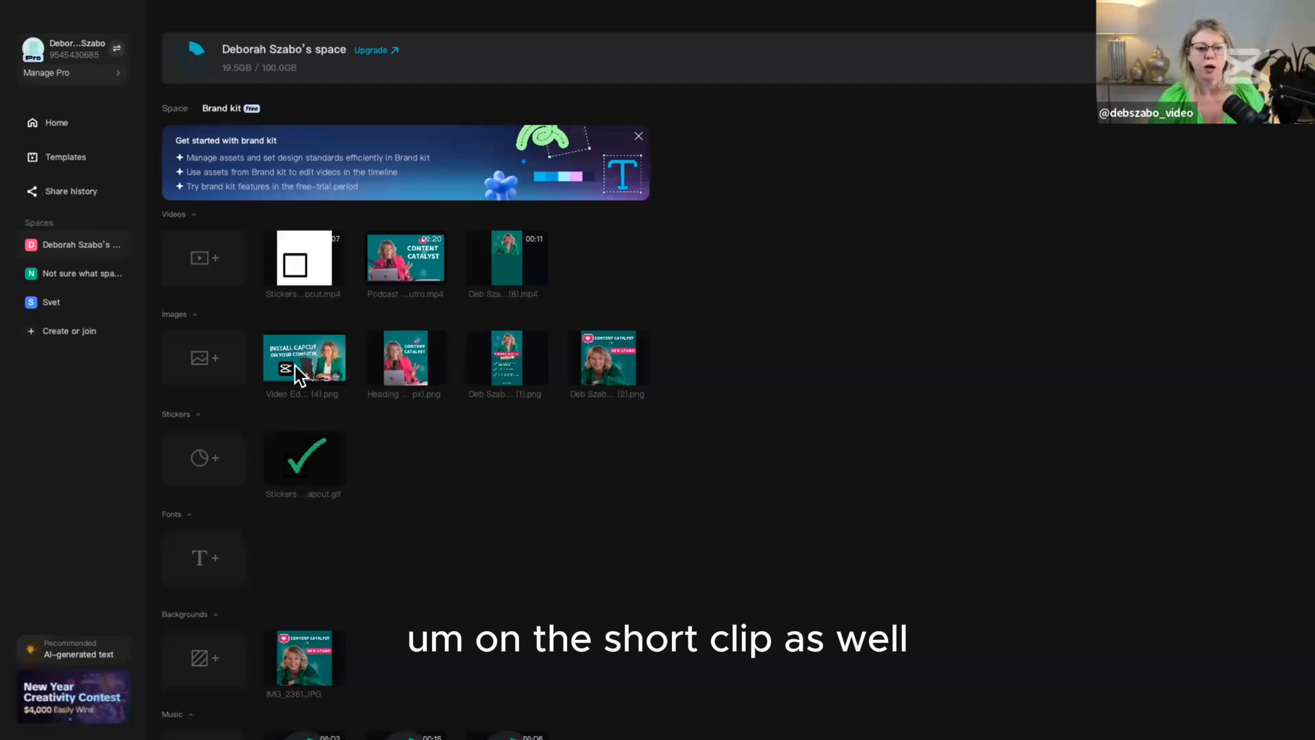
pyautogui.scroll(-5, 354, 593)
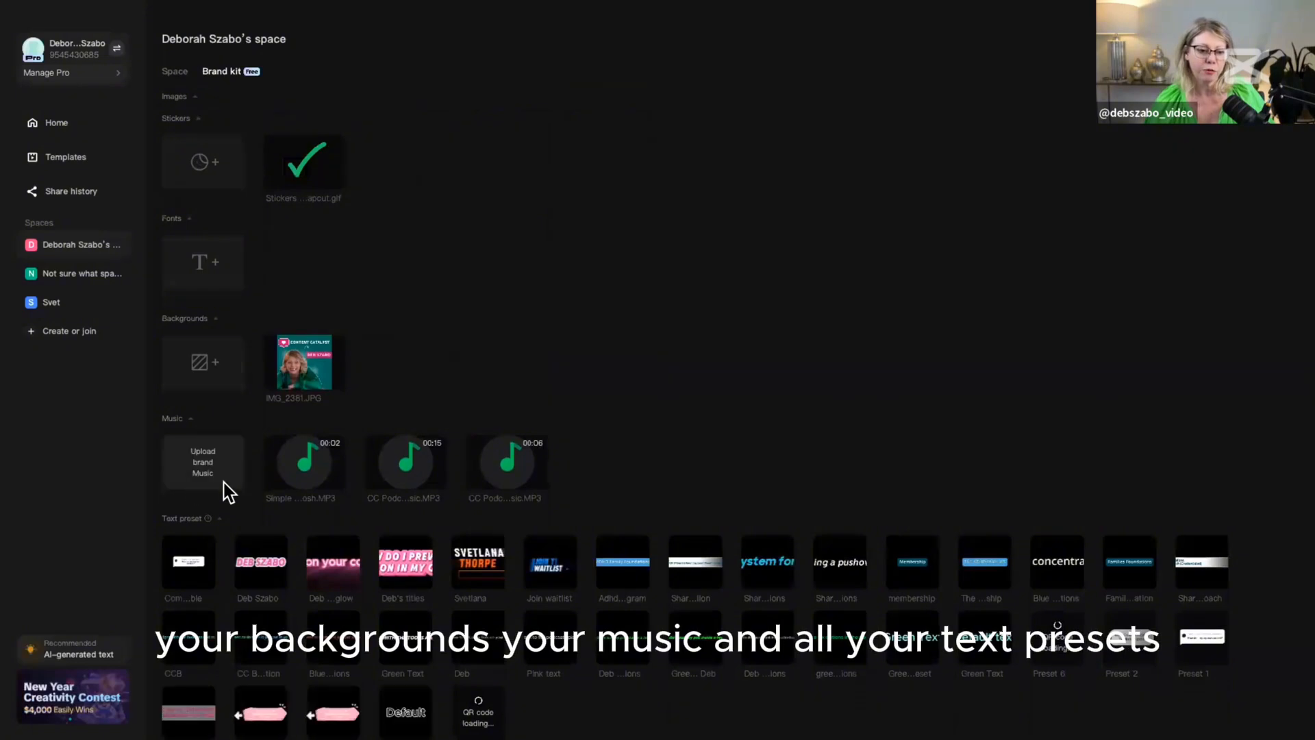
pyautogui.scroll(-3, 240, 488)
pyautogui.scroll(-1, 150, 473)
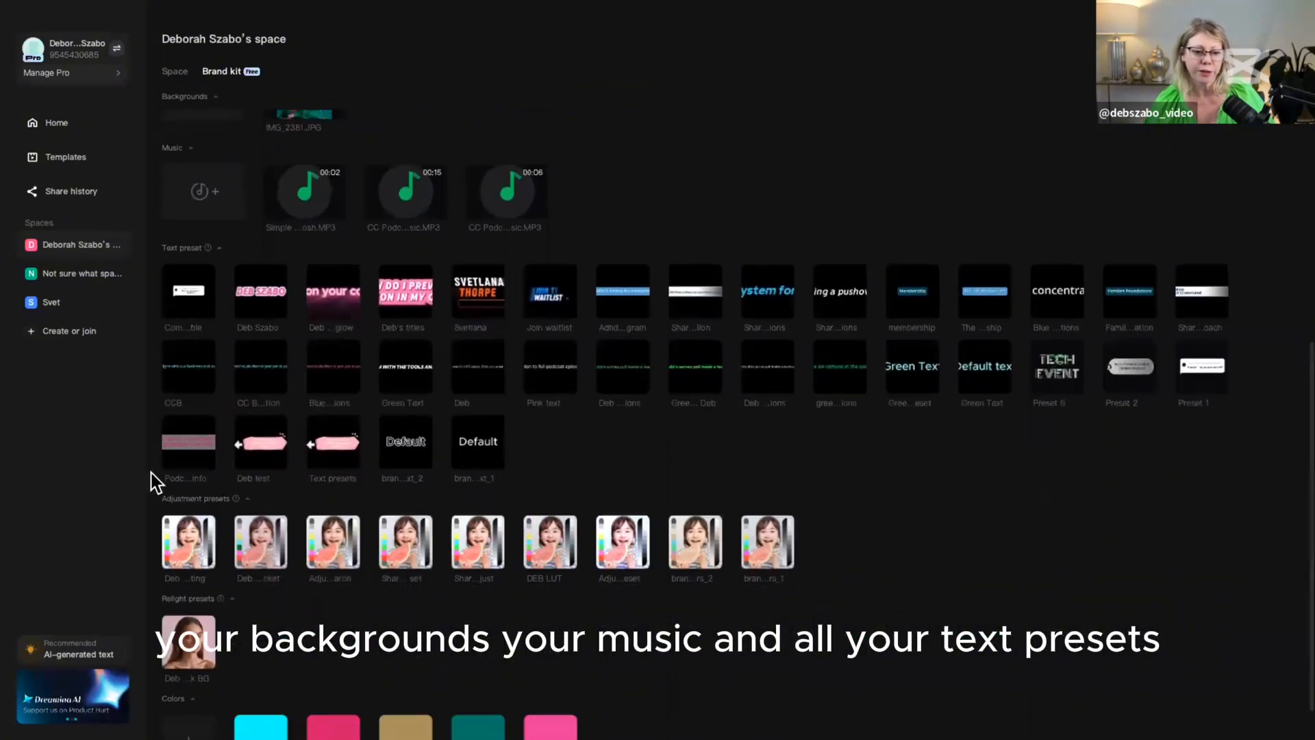
pyautogui.scroll(-1, 150, 473)
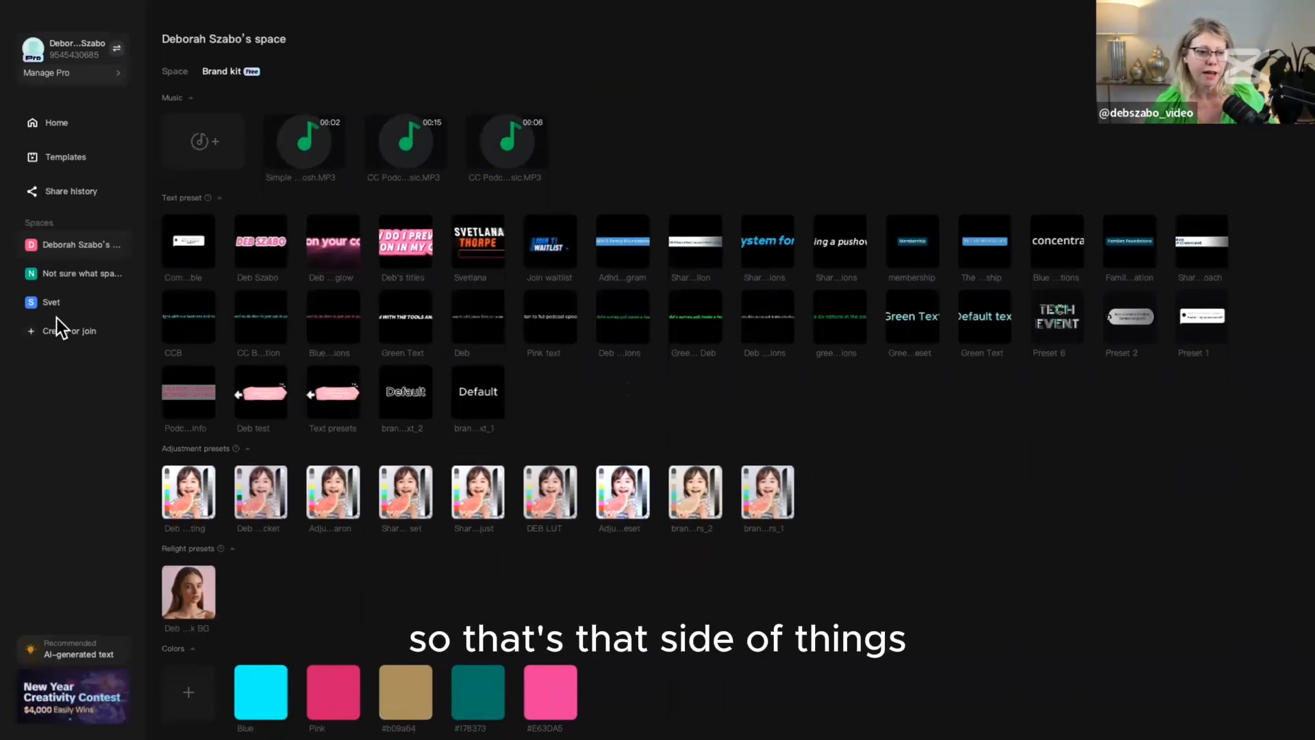
# Step: Look over the space's stored files, the share history and the templates, ending at the home projects
pyautogui.click(61, 247)
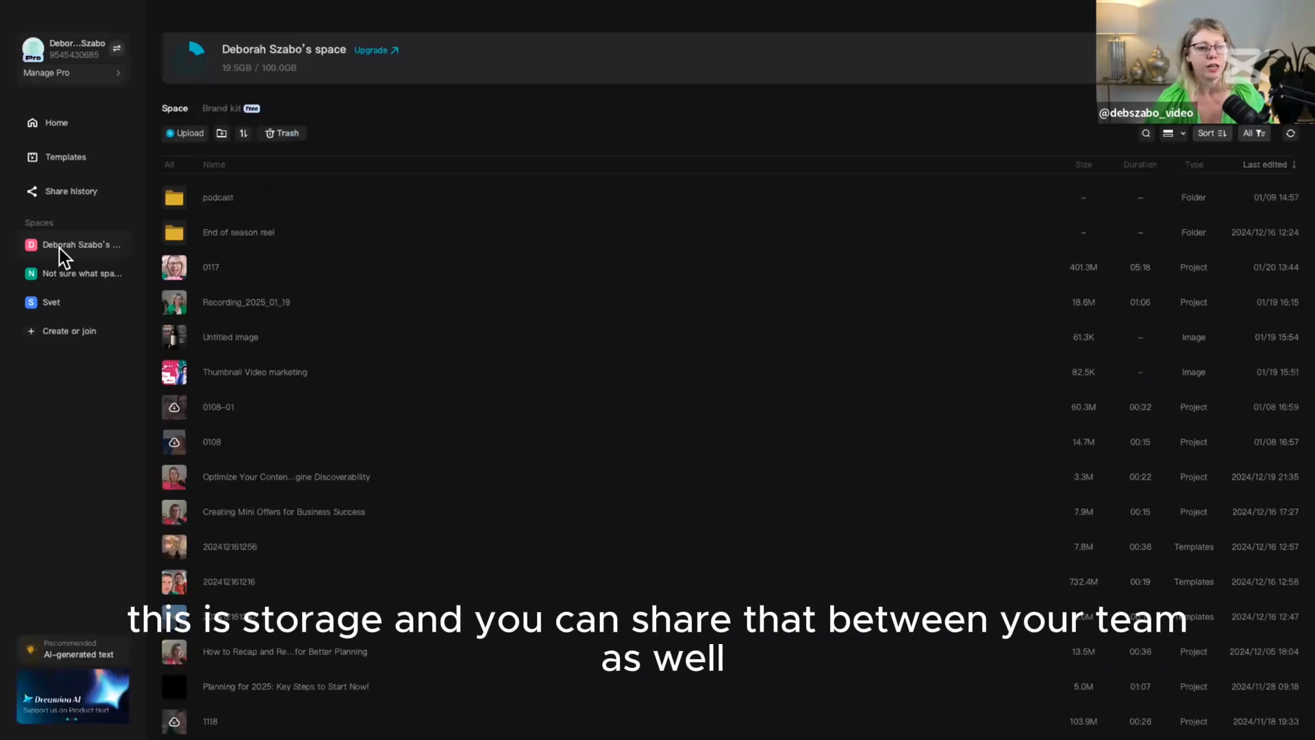
pyautogui.click(60, 191)
pyautogui.click(52, 160)
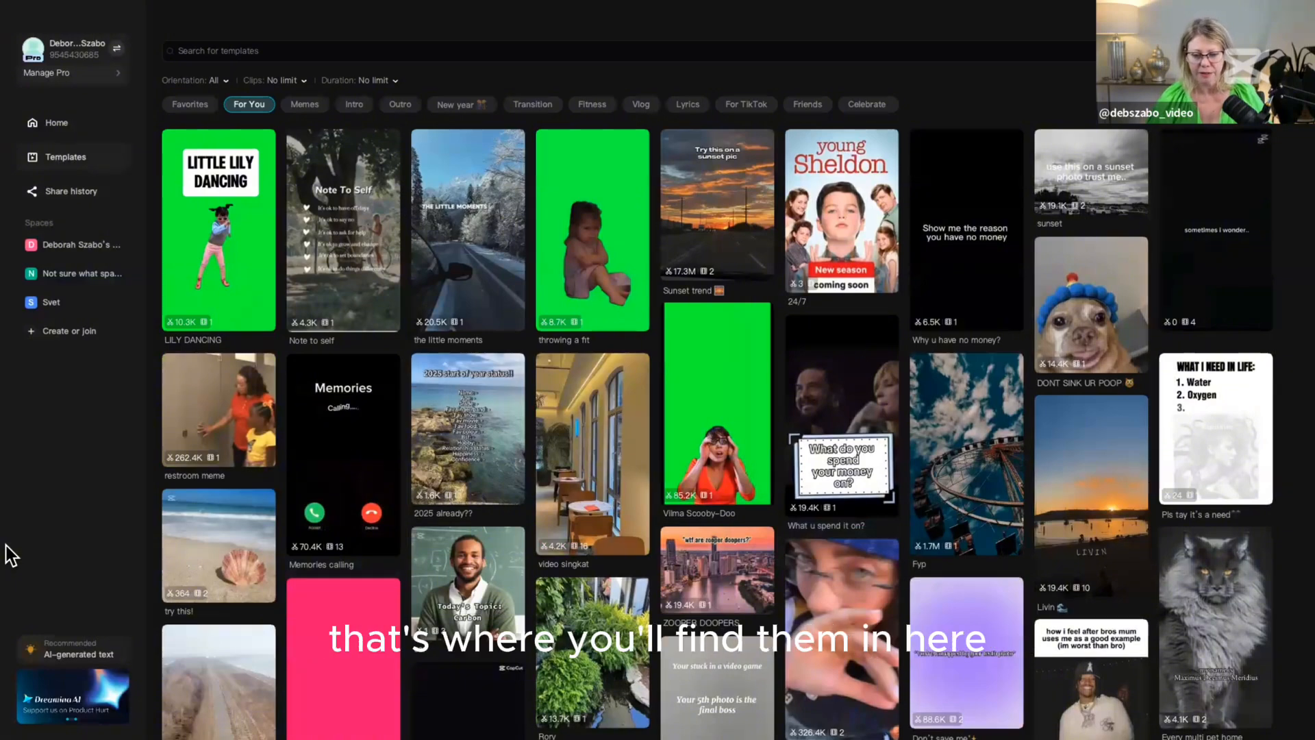
pyautogui.click(50, 127)
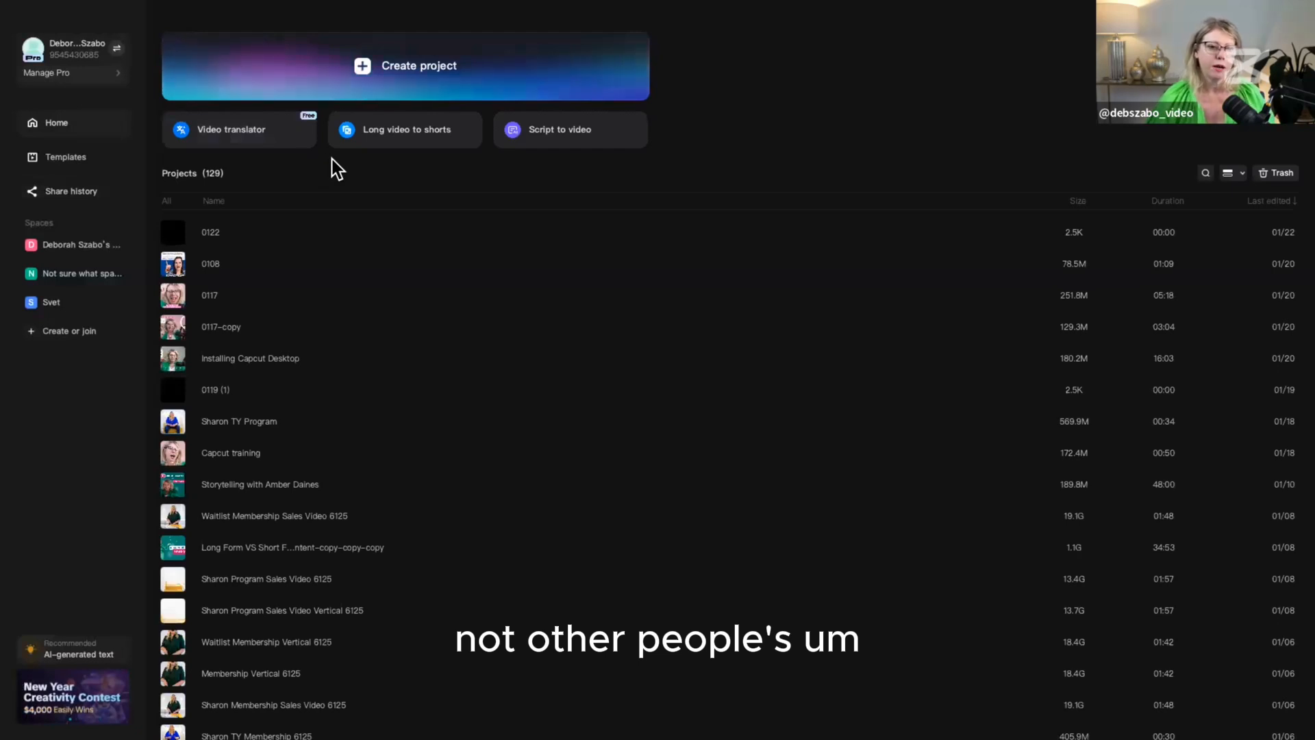
# Step: View the Long video to shorts and Script to video tools, closing each one to return to the home projects
pyautogui.click(363, 134)
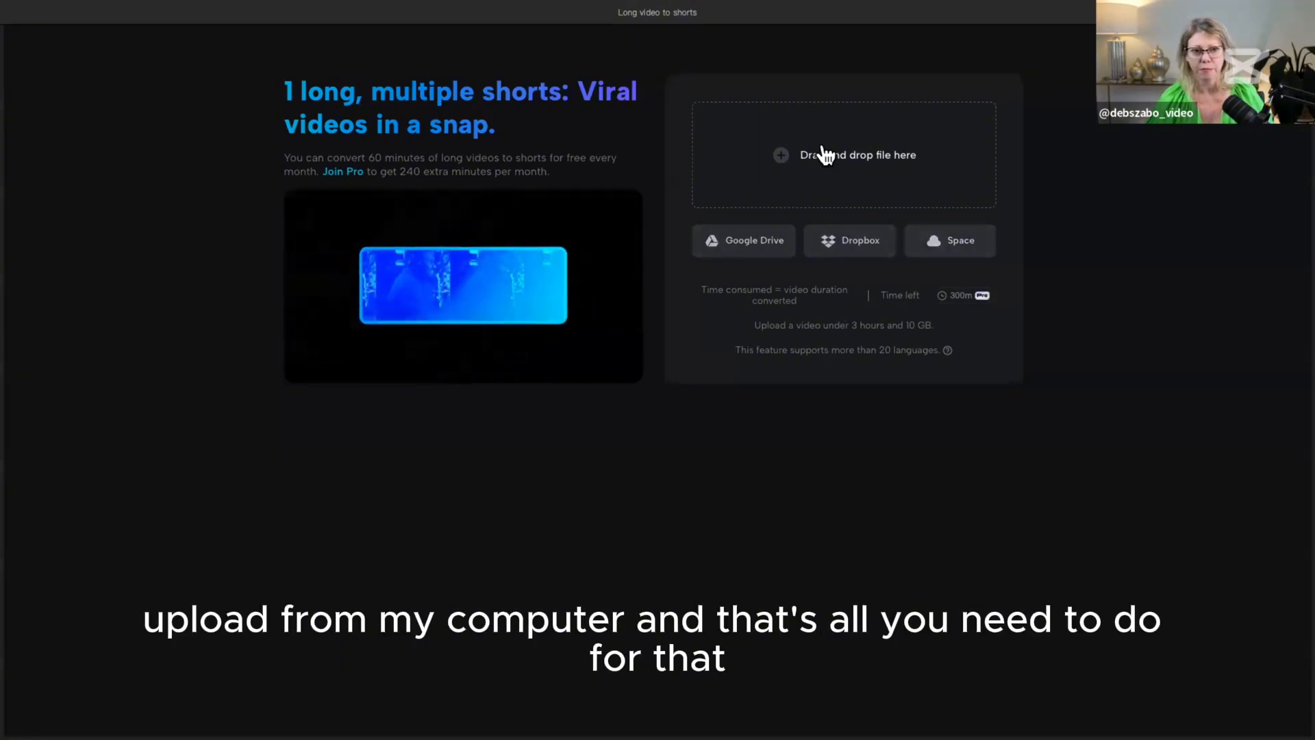
pyautogui.moveTo(18, 19)
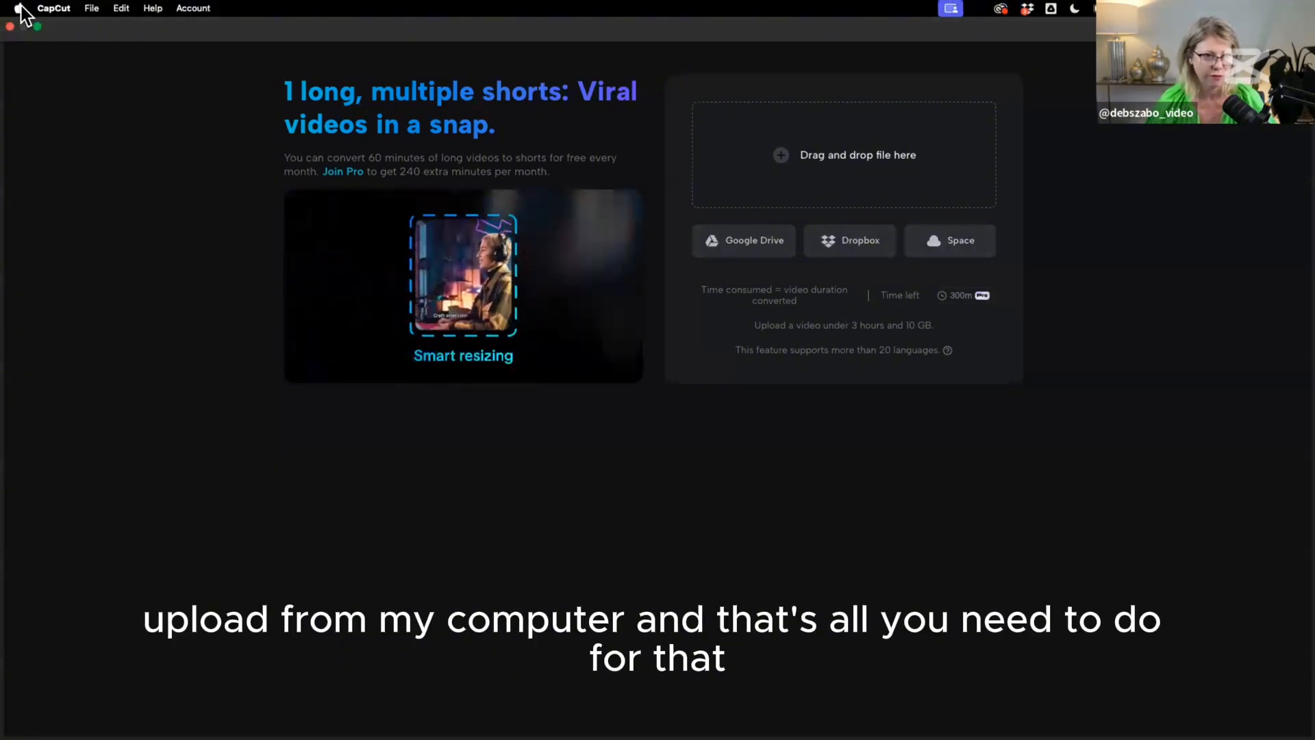
pyautogui.click(10, 27)
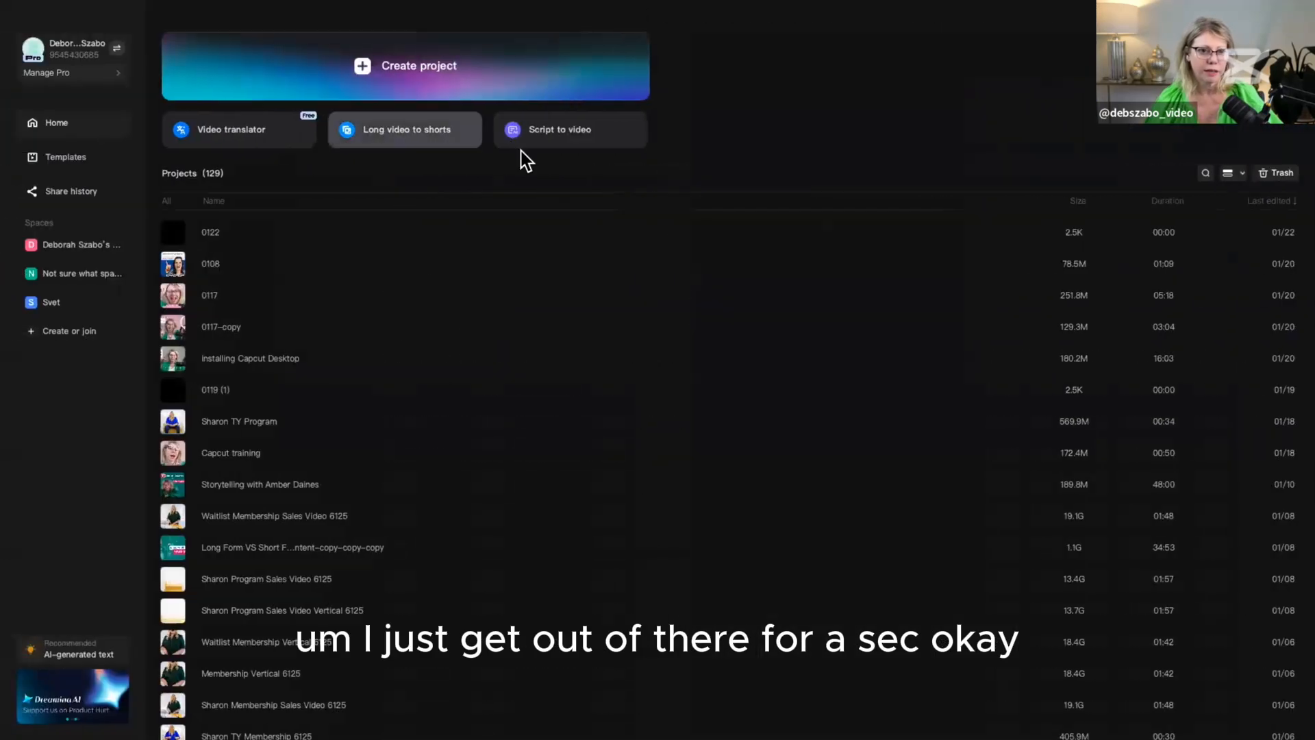
pyautogui.click(536, 135)
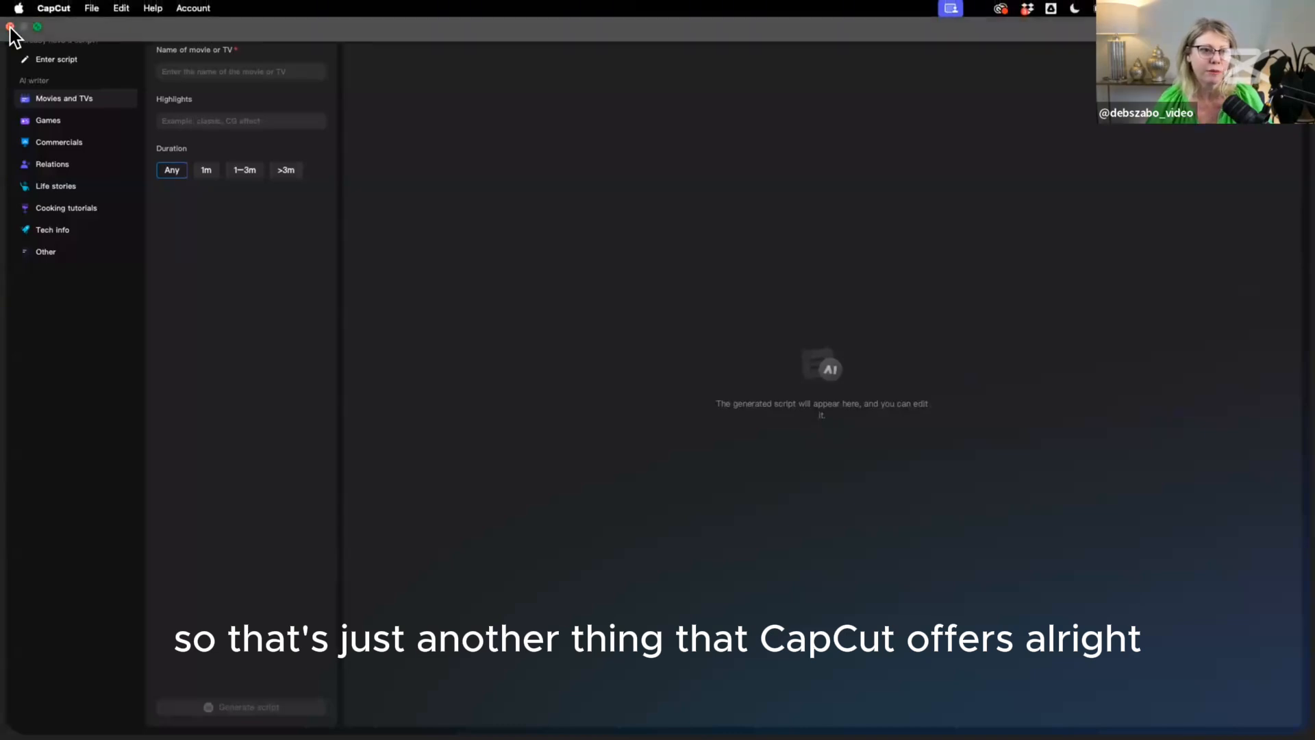
pyautogui.click(10, 27)
# Step: Create a new video project
pyautogui.click(376, 66)
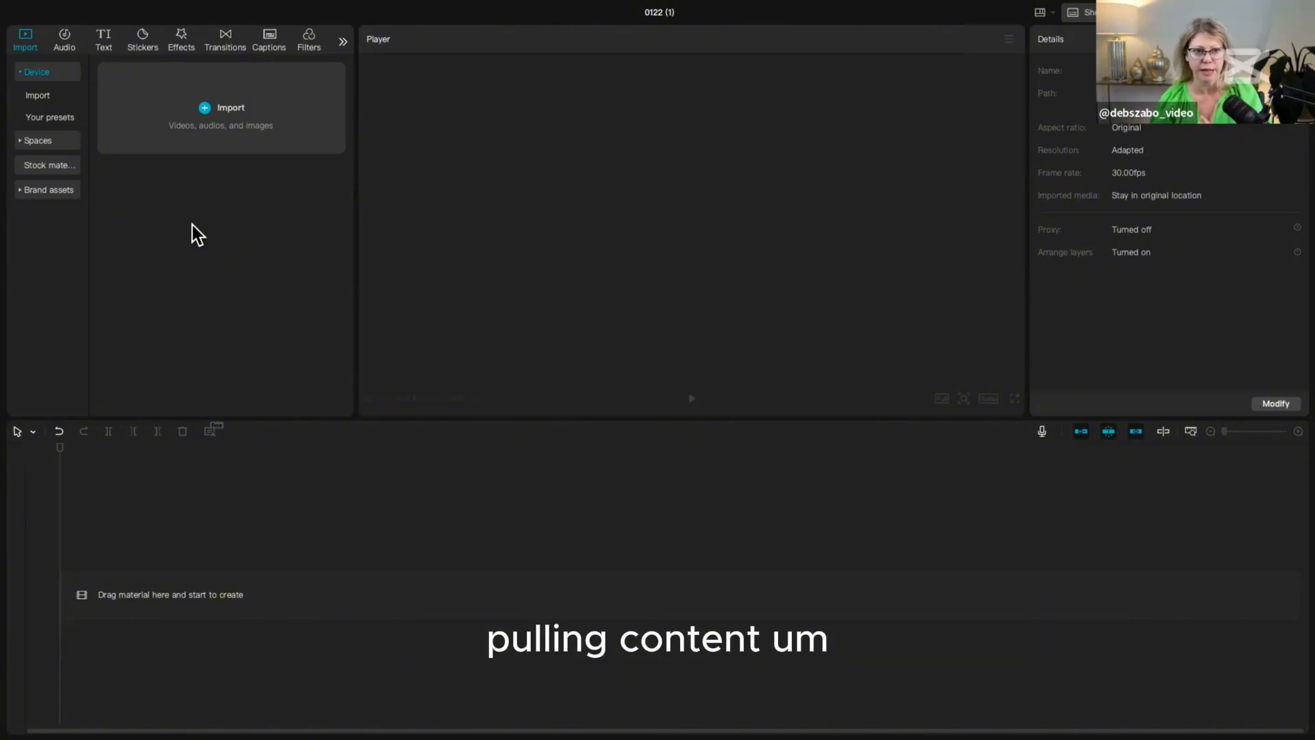
# Step: Import the Installing Cap...Desktop.mp4 video from Dropbox's Capcut Editing Series folder and delete it from the project media
pyautogui.click(206, 106)
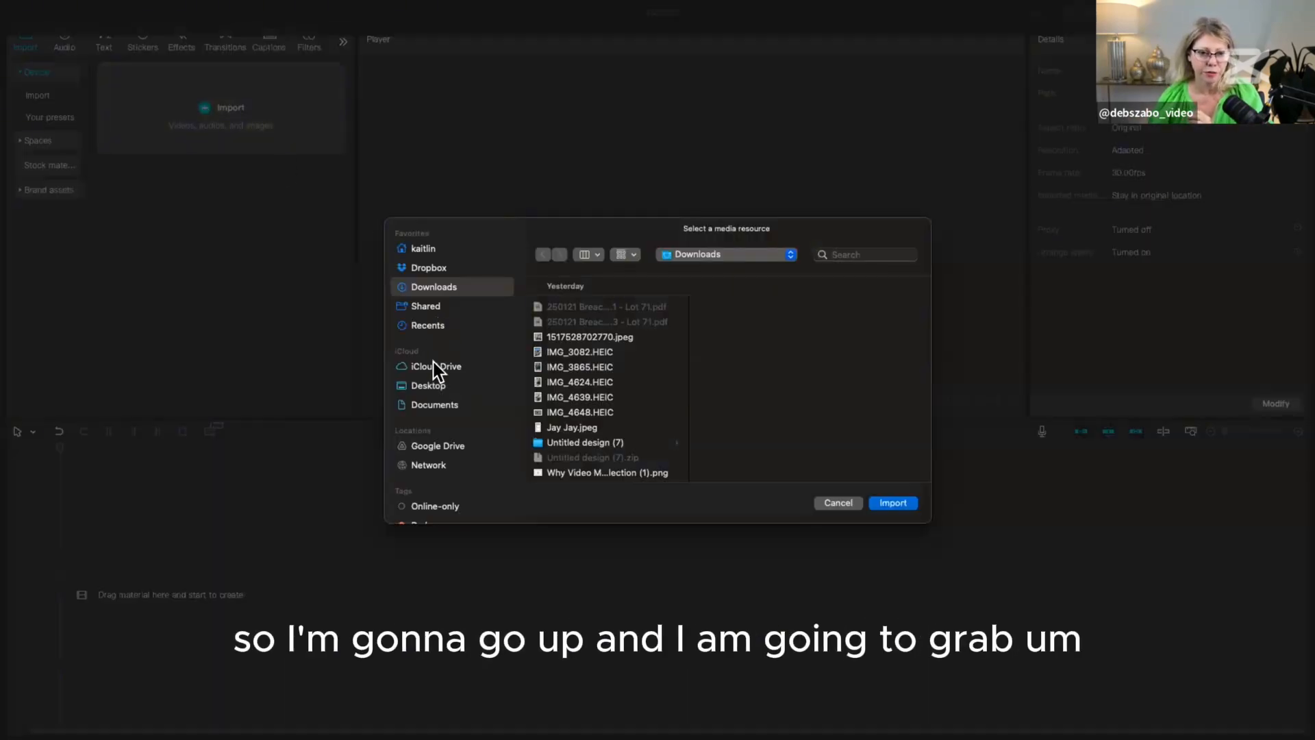
pyautogui.click(414, 272)
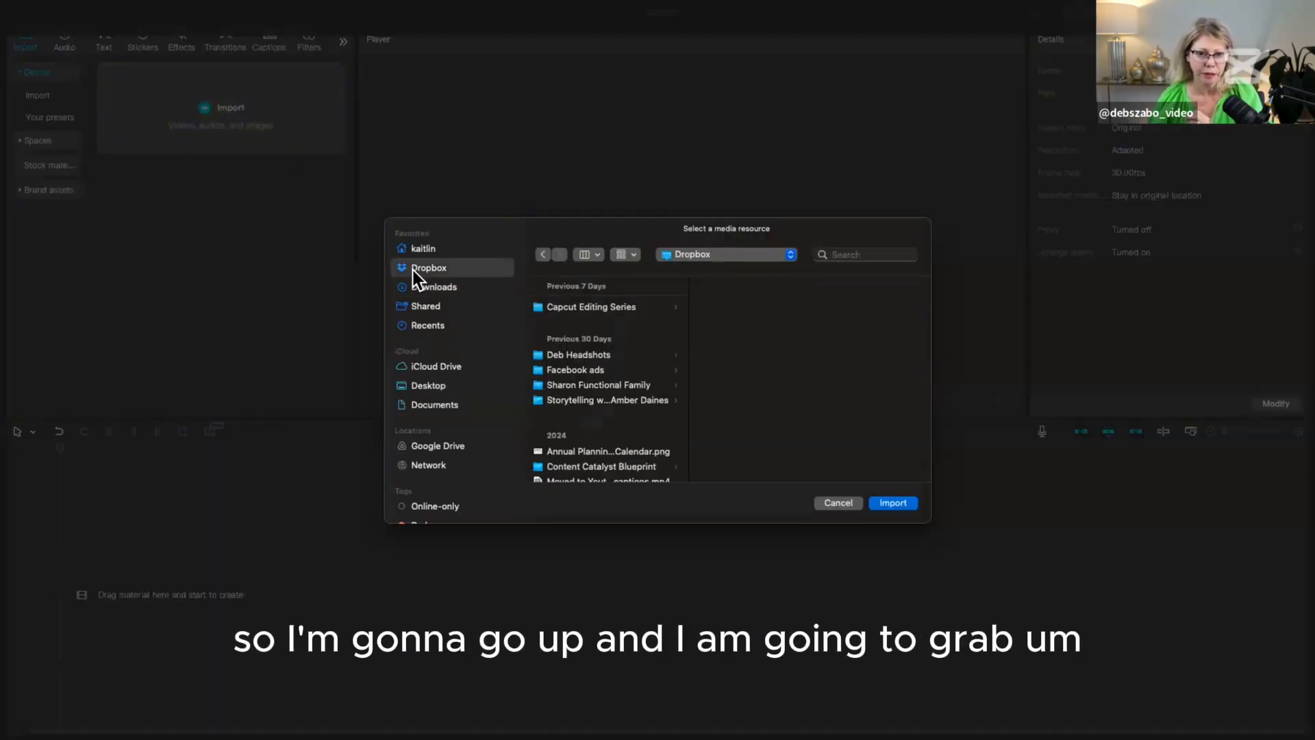
pyautogui.click(562, 311)
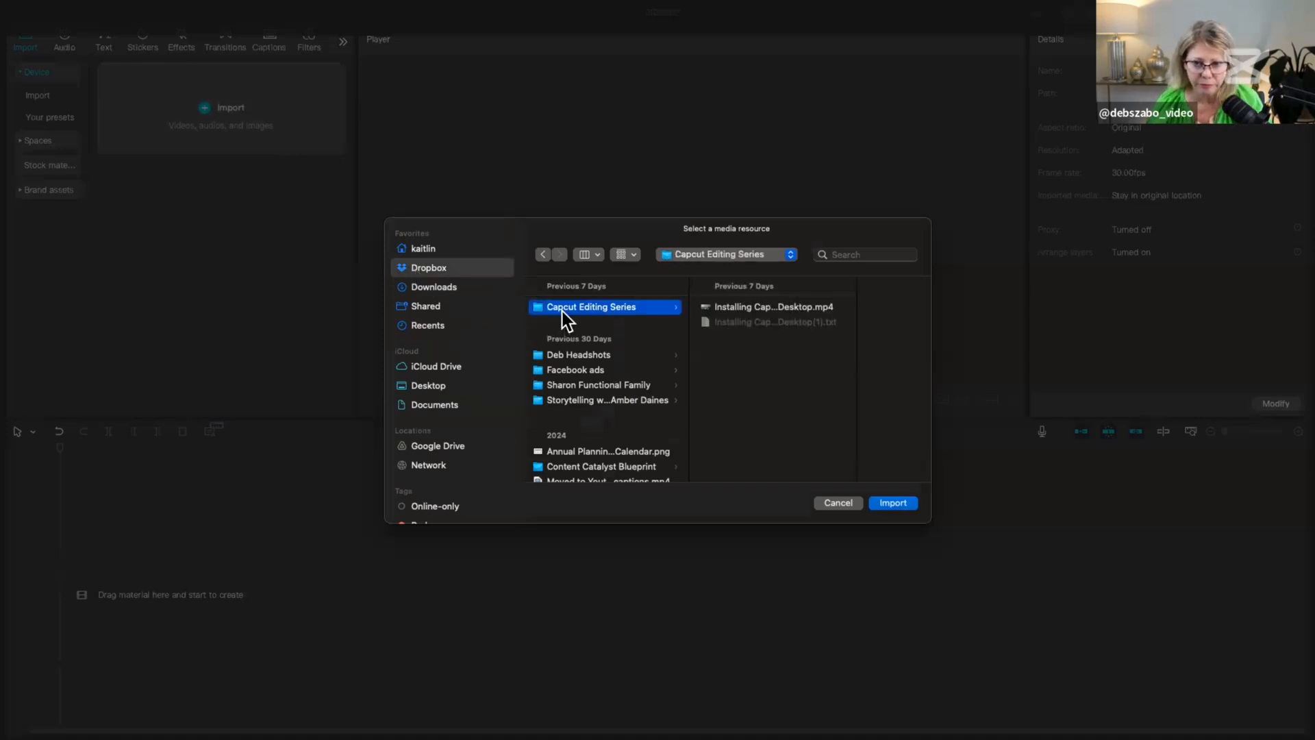
pyautogui.click(714, 309)
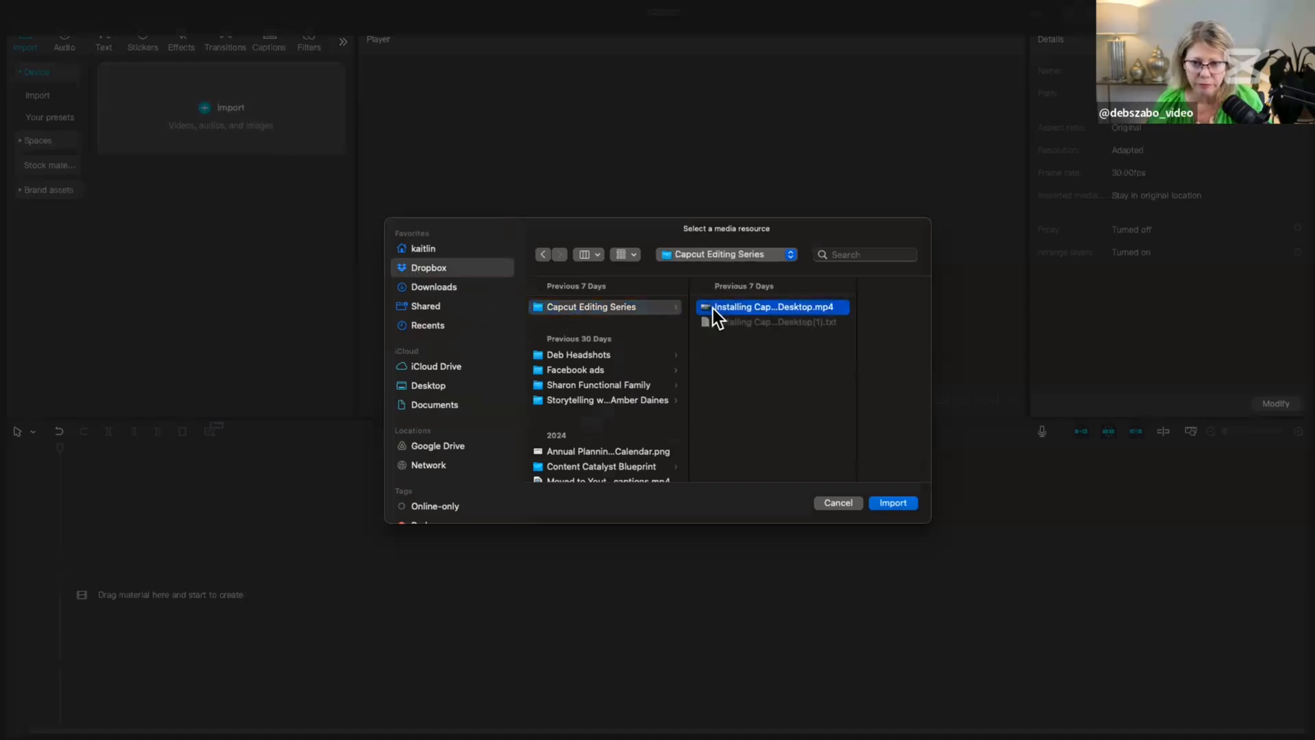
pyautogui.click(886, 503)
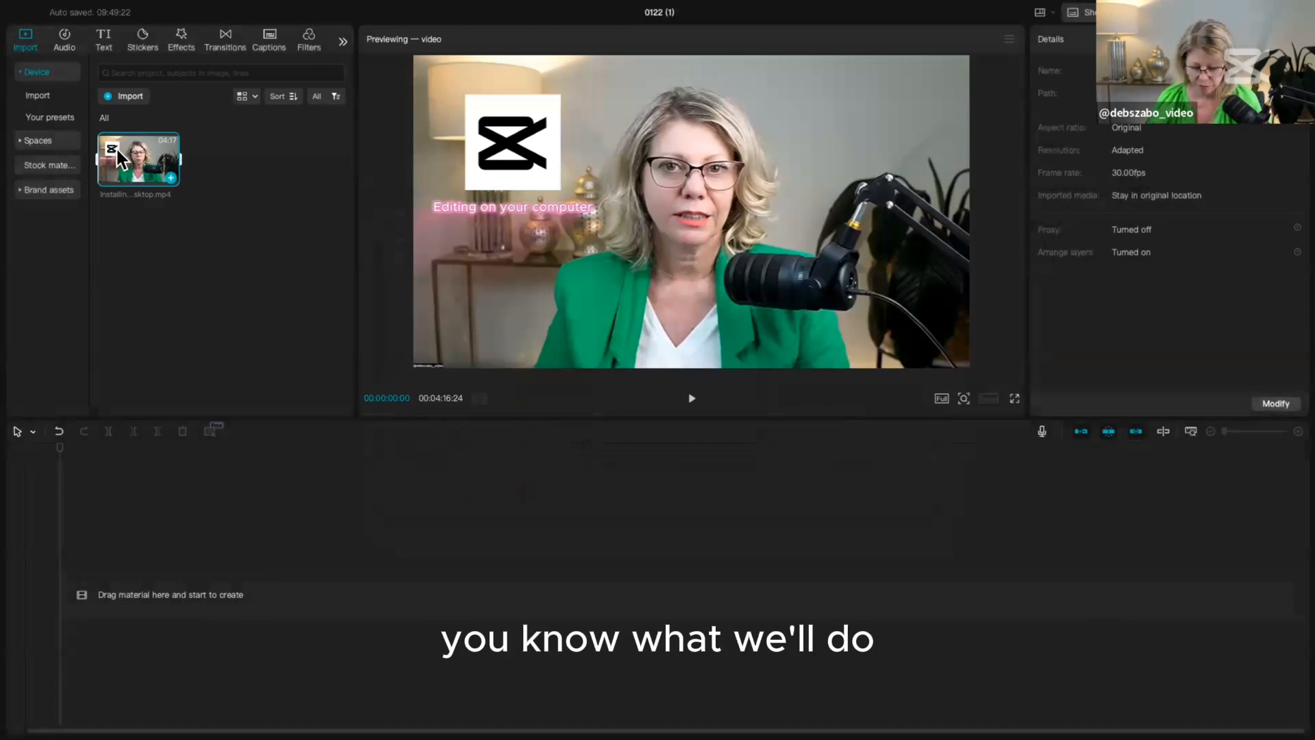
pyautogui.press('Delete')
# Step: Import video1624225290.mp4 from the 2025-01-19 meeting folder in Documents > Zoom and place it at the start of the timeline
pyautogui.click(272, 151)
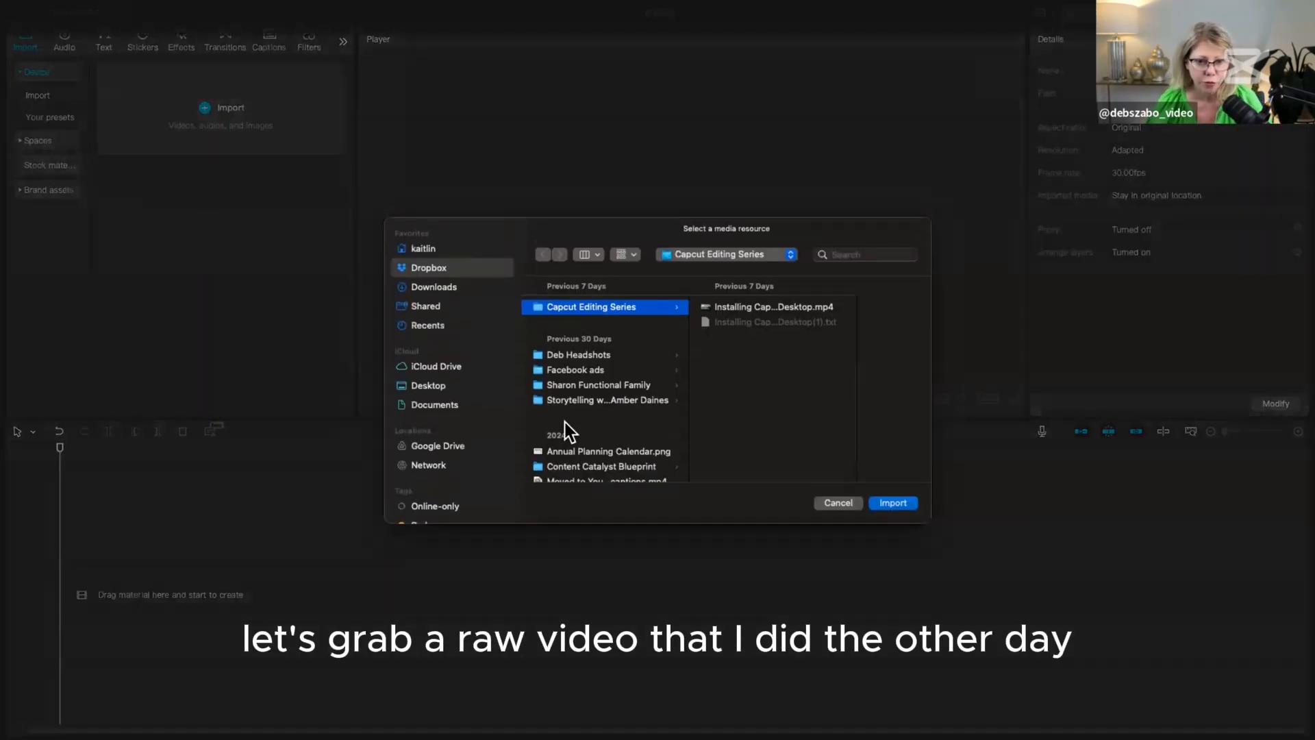
pyautogui.scroll(-1, 474, 429)
pyautogui.scroll(-5, 475, 429)
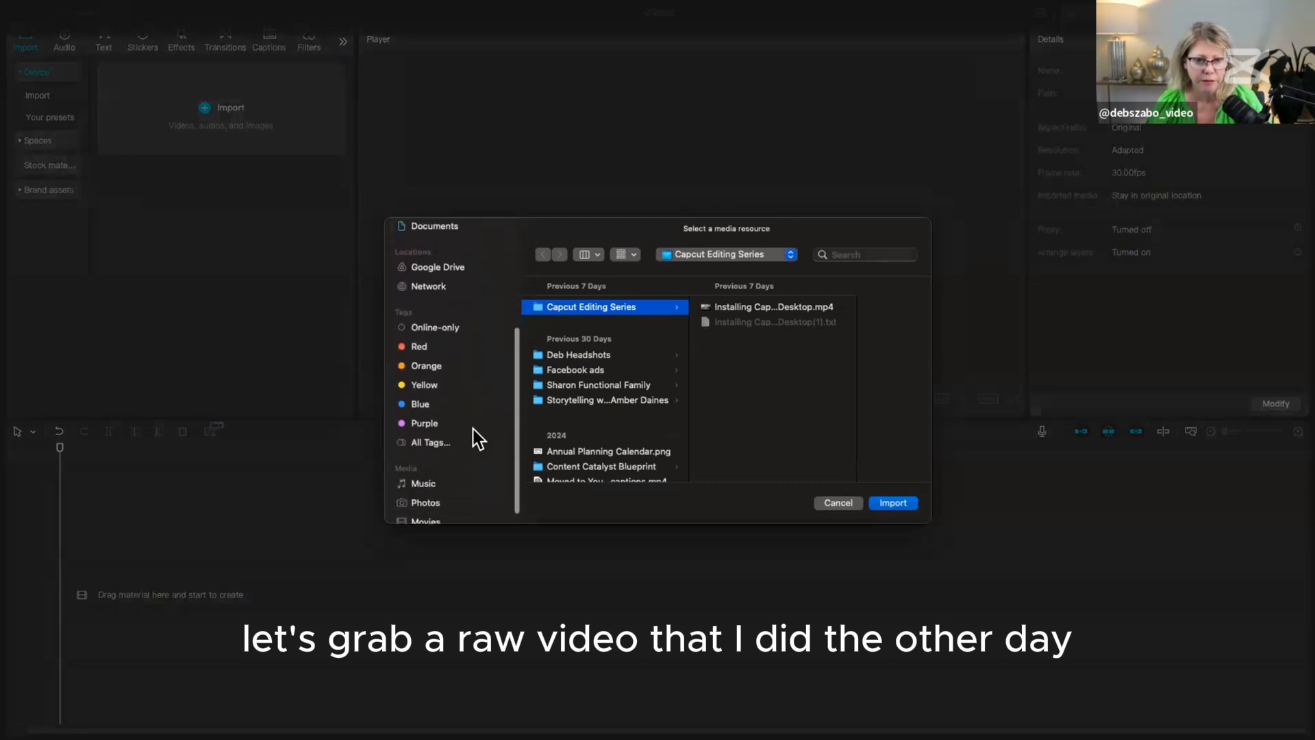
pyautogui.scroll(5, 474, 429)
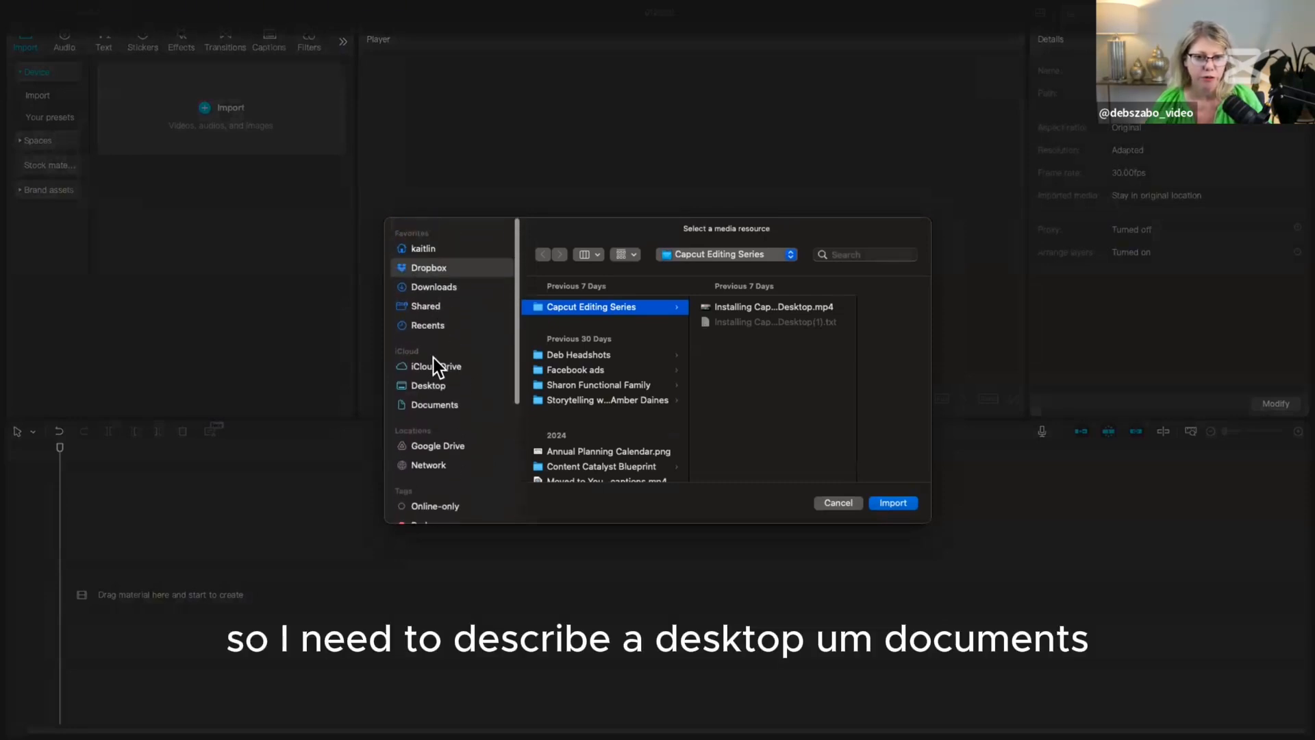
pyautogui.click(434, 406)
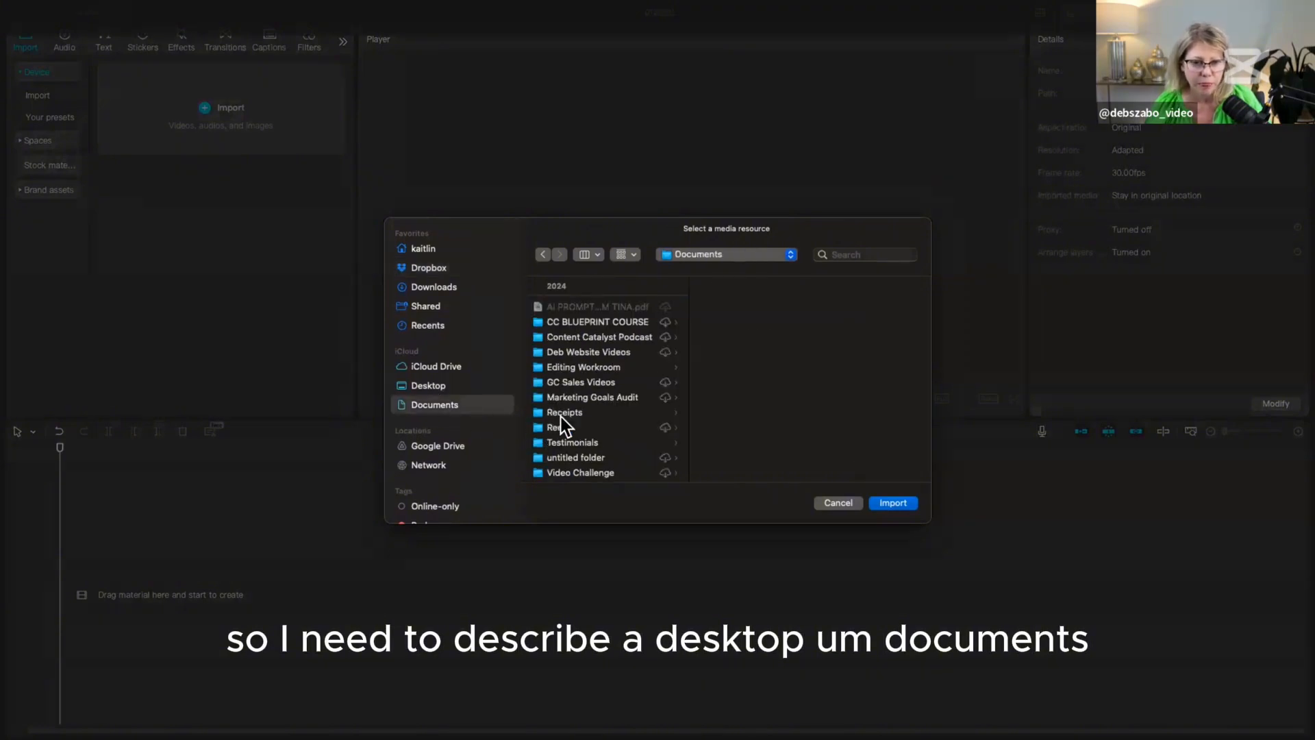
pyautogui.scroll(-5, 601, 399)
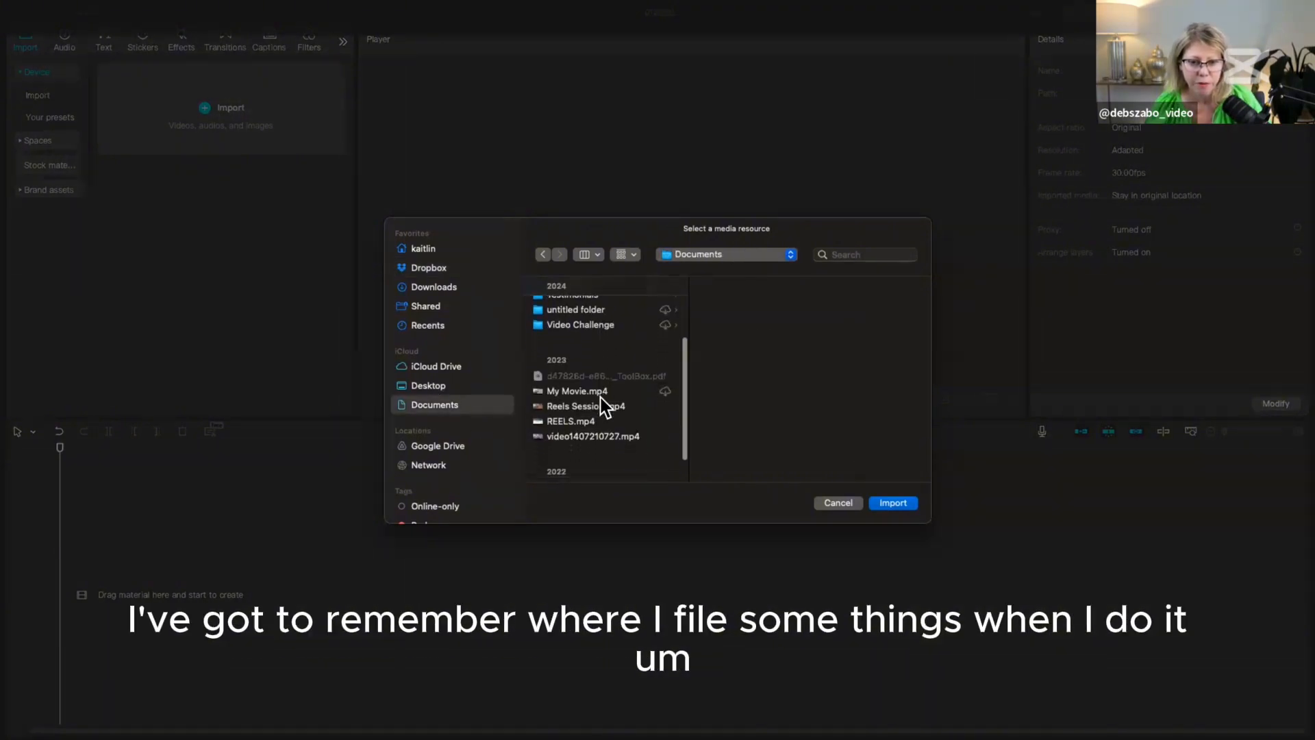
pyautogui.scroll(-2, 601, 397)
pyautogui.click(568, 467)
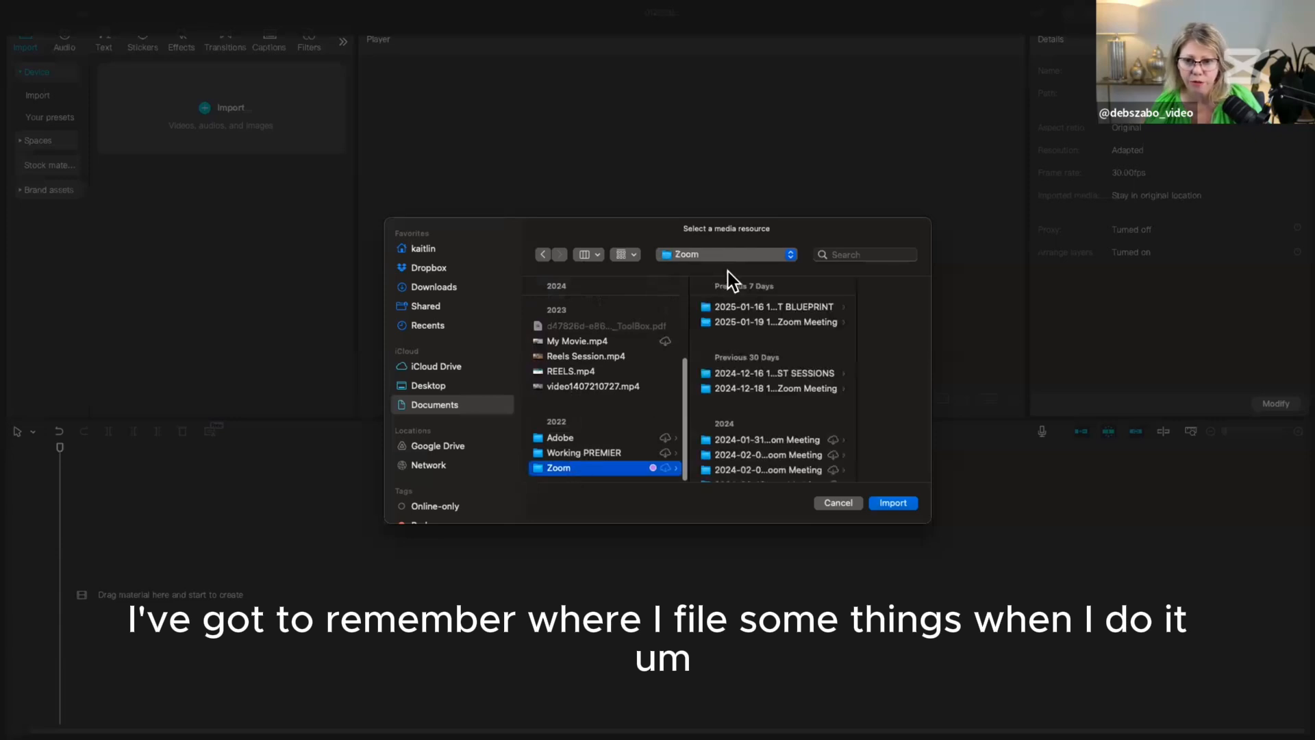
pyautogui.click(747, 319)
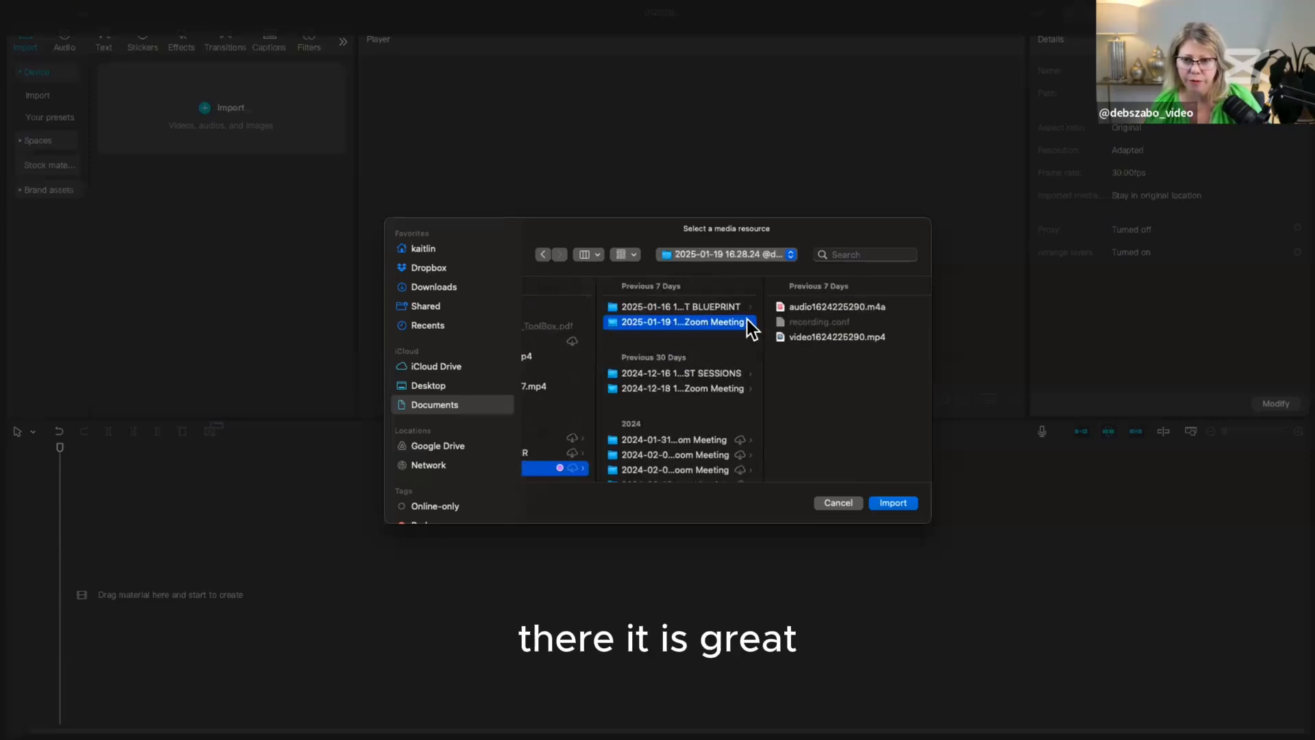
pyautogui.click(809, 337)
pyautogui.click(893, 503)
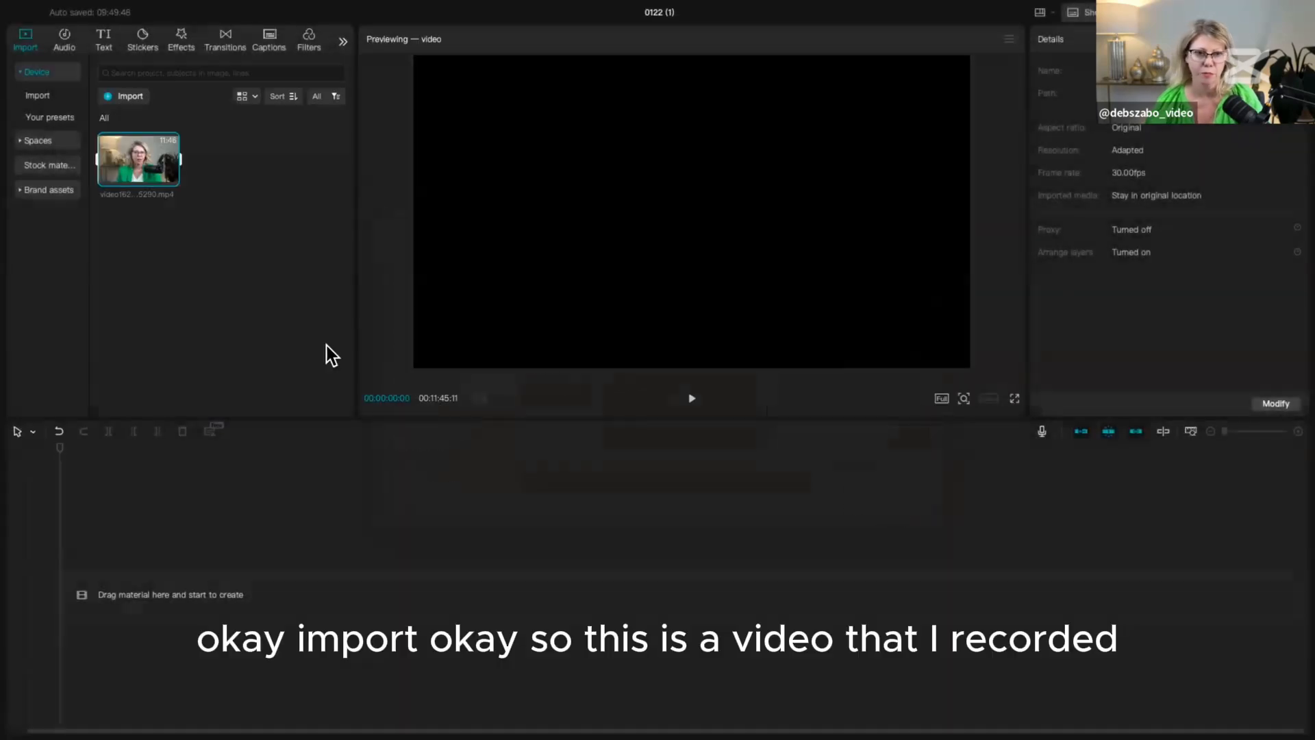
pyautogui.moveTo(145, 163)
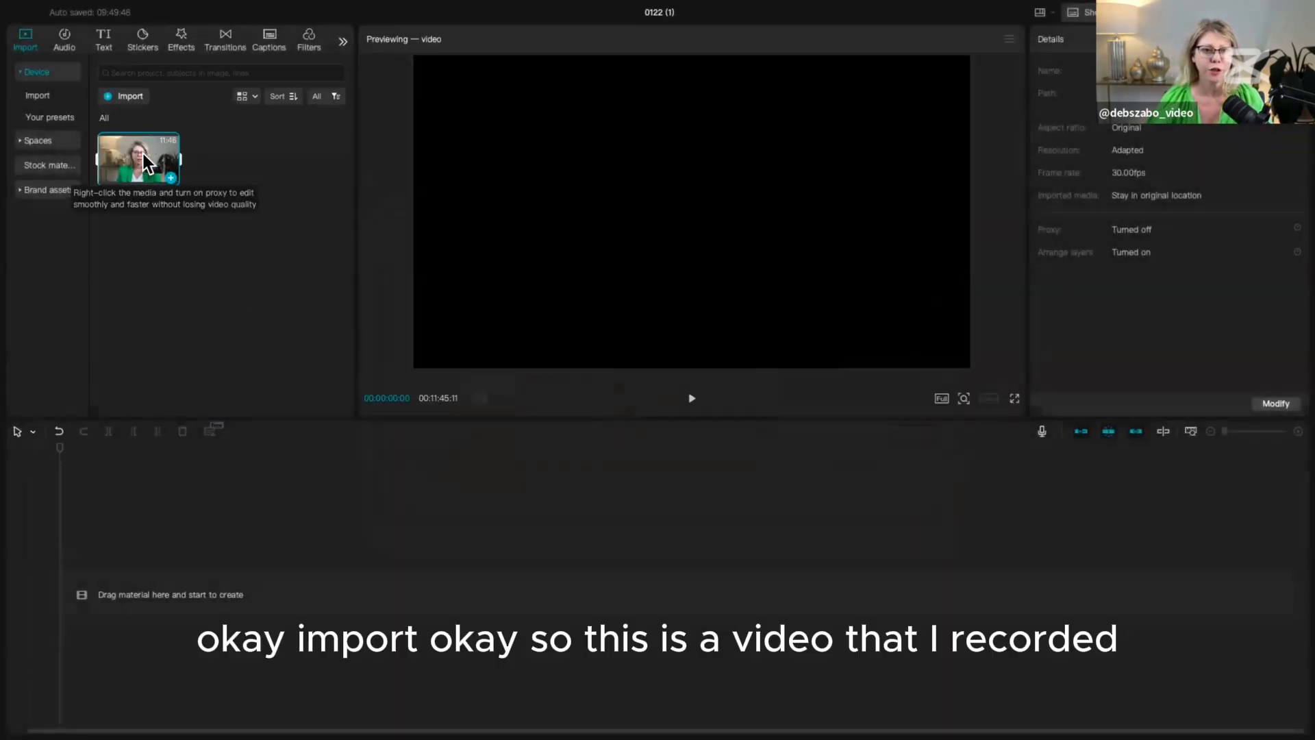
pyautogui.moveTo(145, 163); pyautogui.dragTo(145, 592)
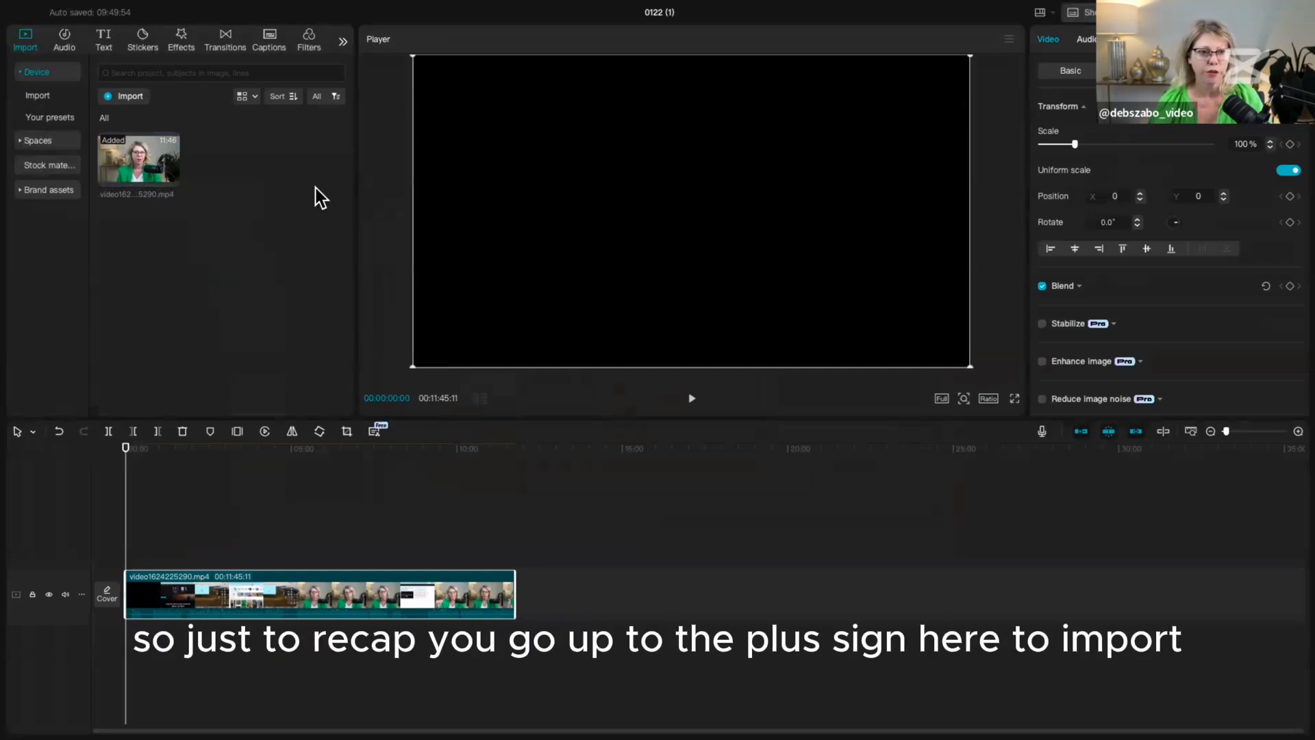
# Step: Import the Video Marketing 2025 PNG thumbnail from the Downloads folder into the project media and preview it
pyautogui.click(113, 97)
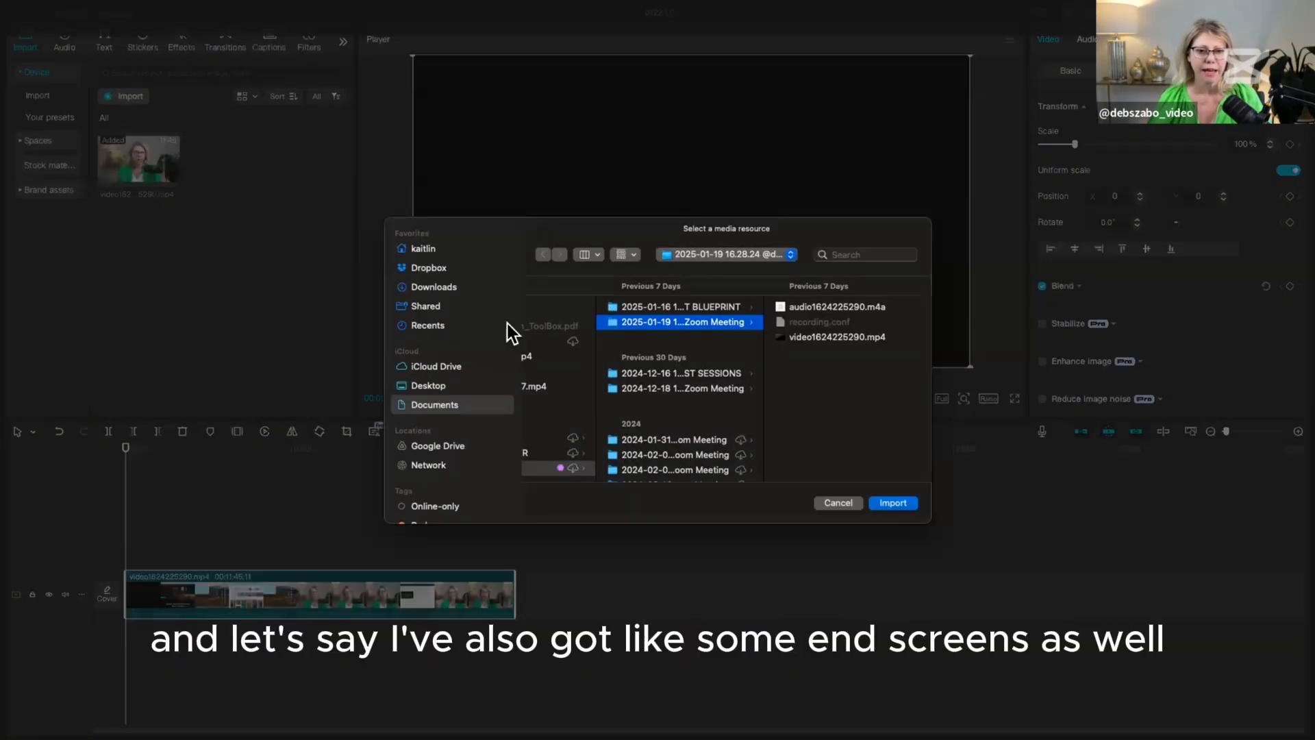
pyautogui.click(444, 290)
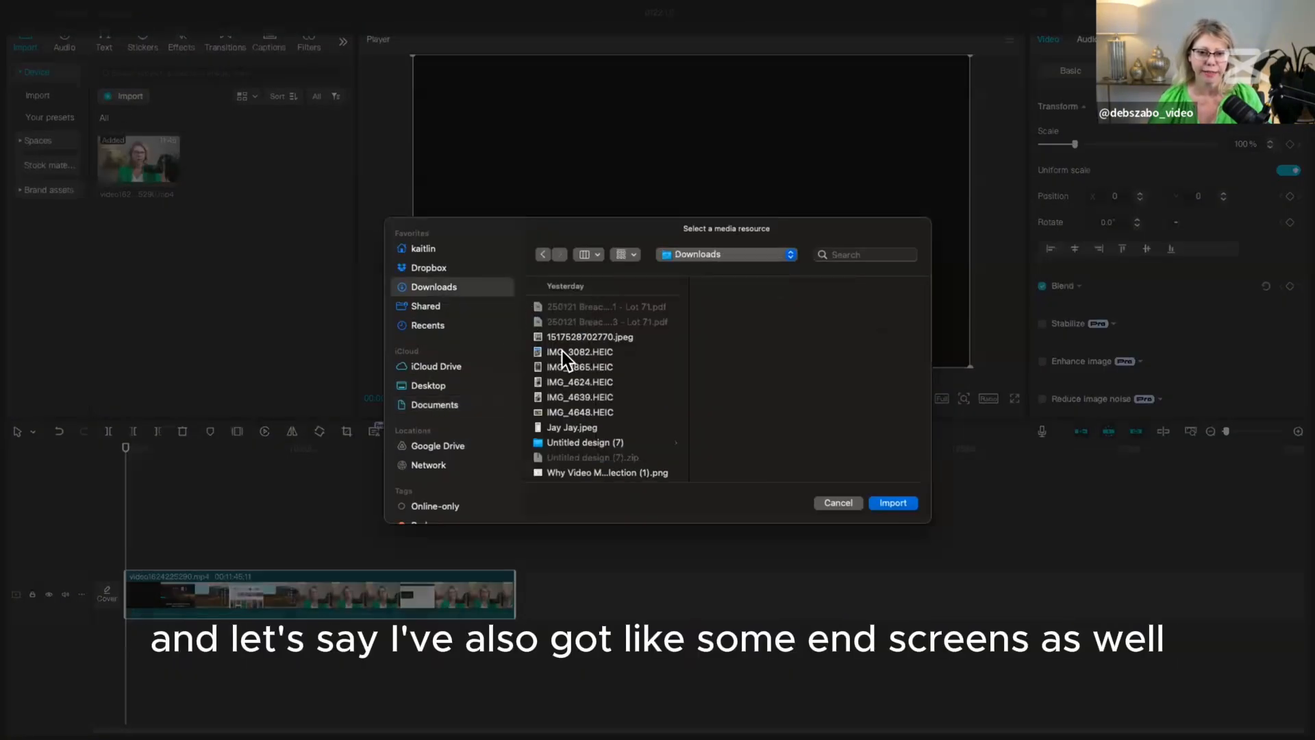
pyautogui.scroll(-2, 566, 418)
pyautogui.scroll(-5, 566, 418)
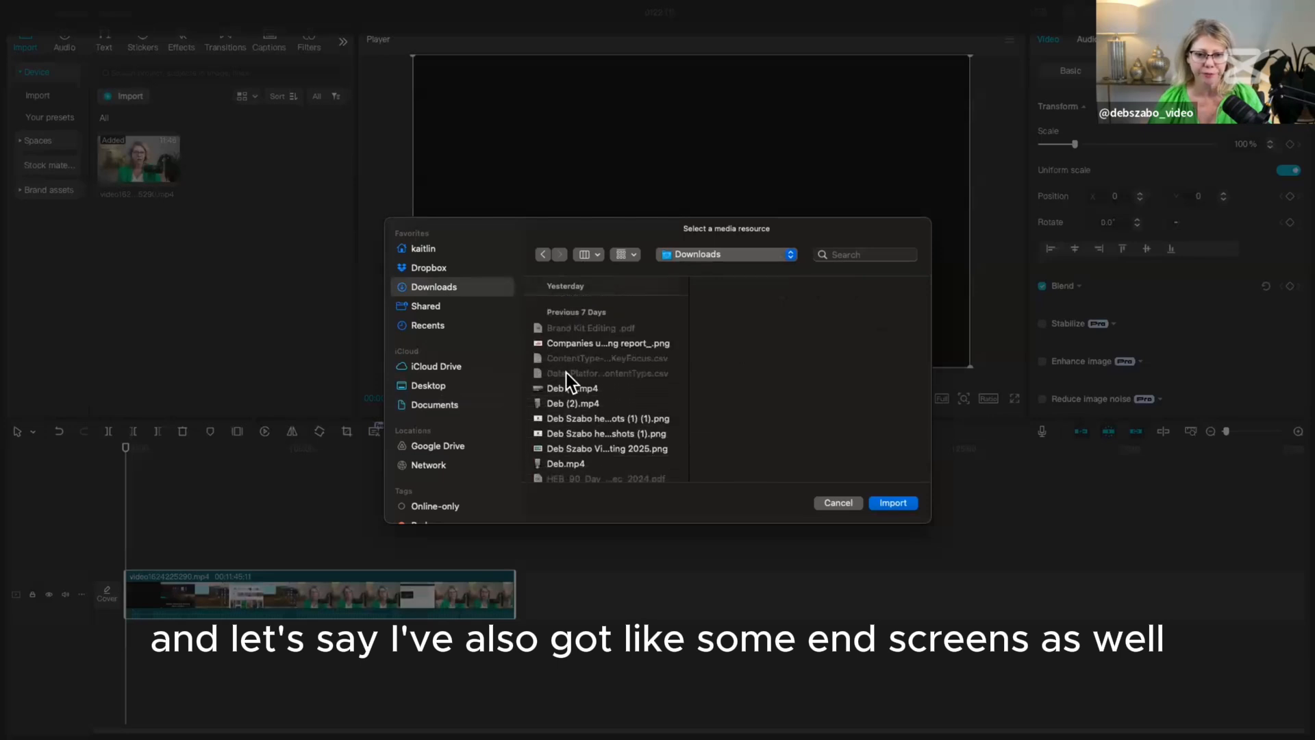
pyautogui.click(569, 389)
pyautogui.press('Down')
pyautogui.press('Down')
pyautogui.press('Down')
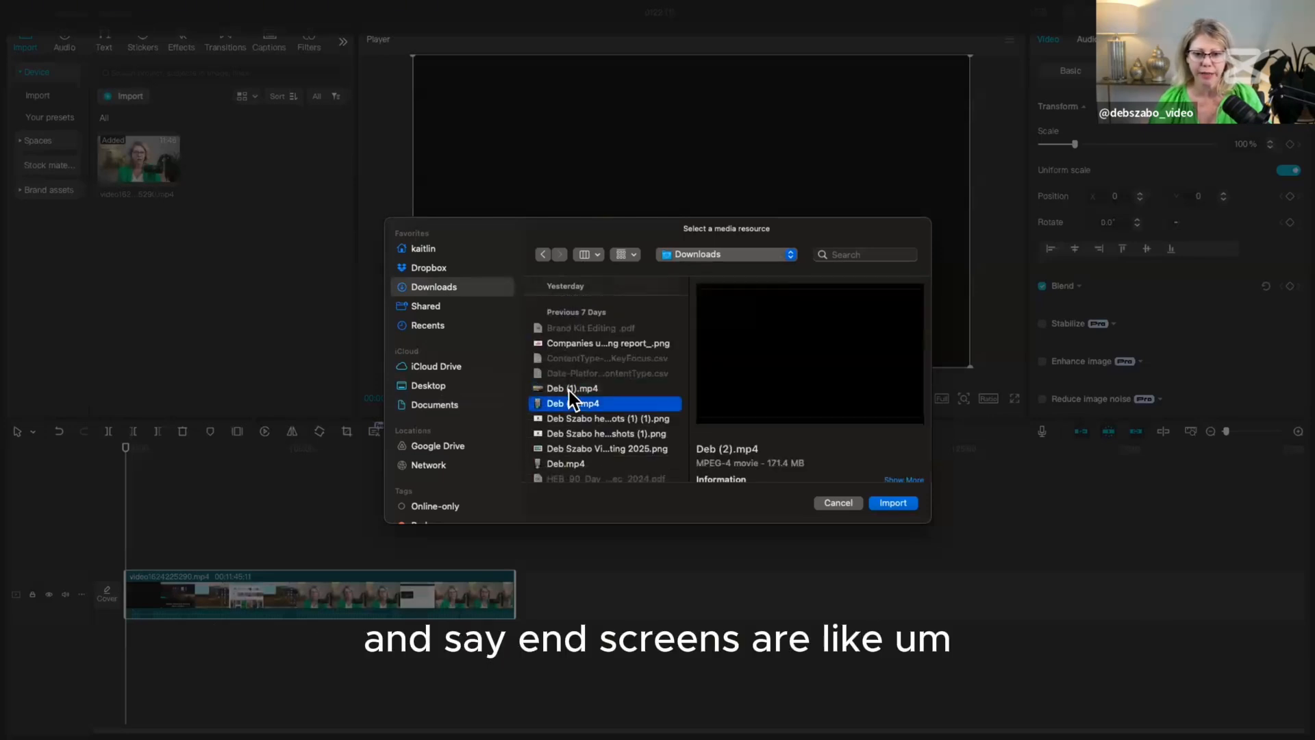
pyautogui.press('Down')
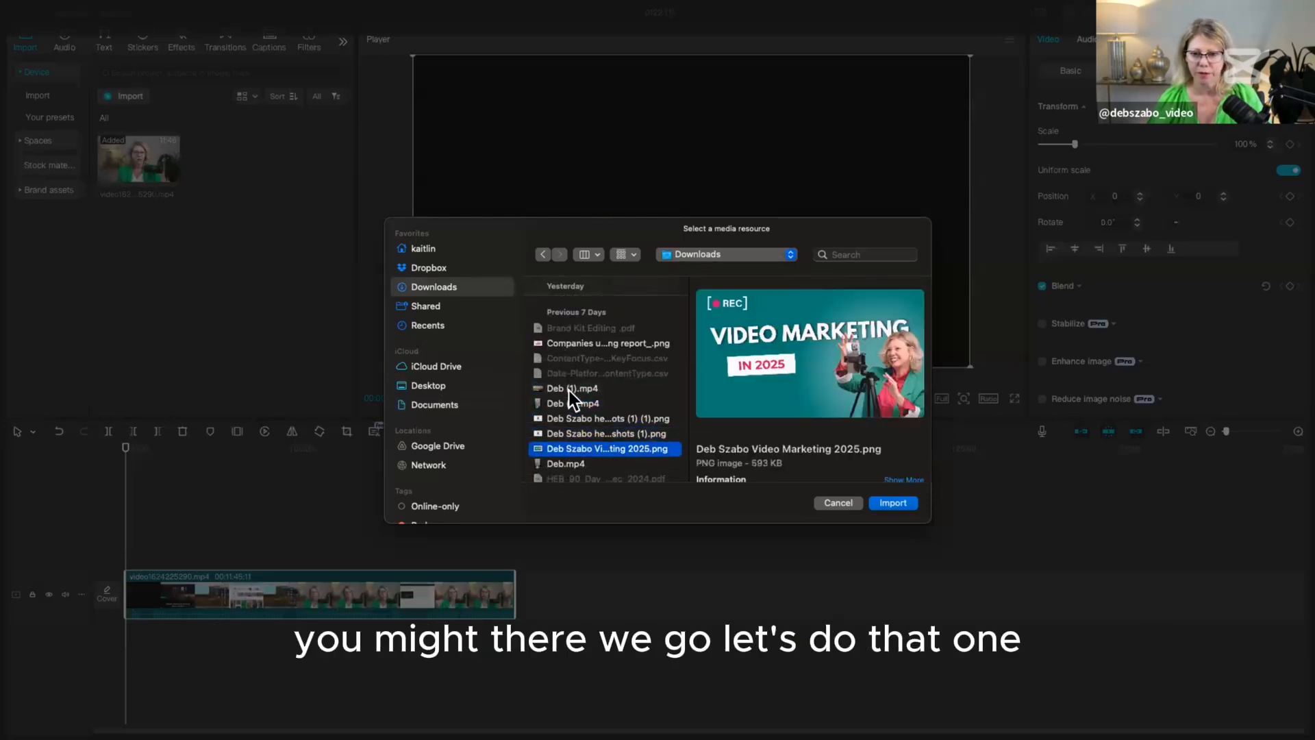
pyautogui.doubleClick(574, 448)
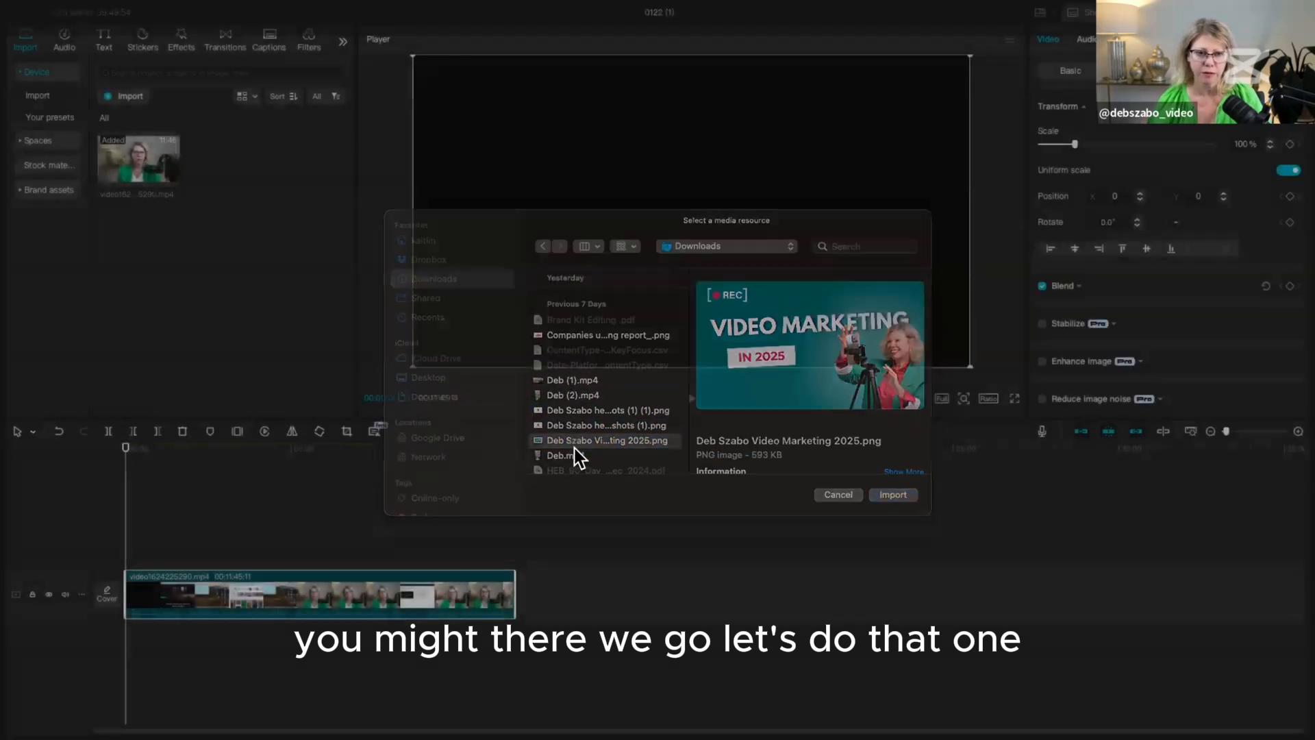
pyautogui.click(241, 157)
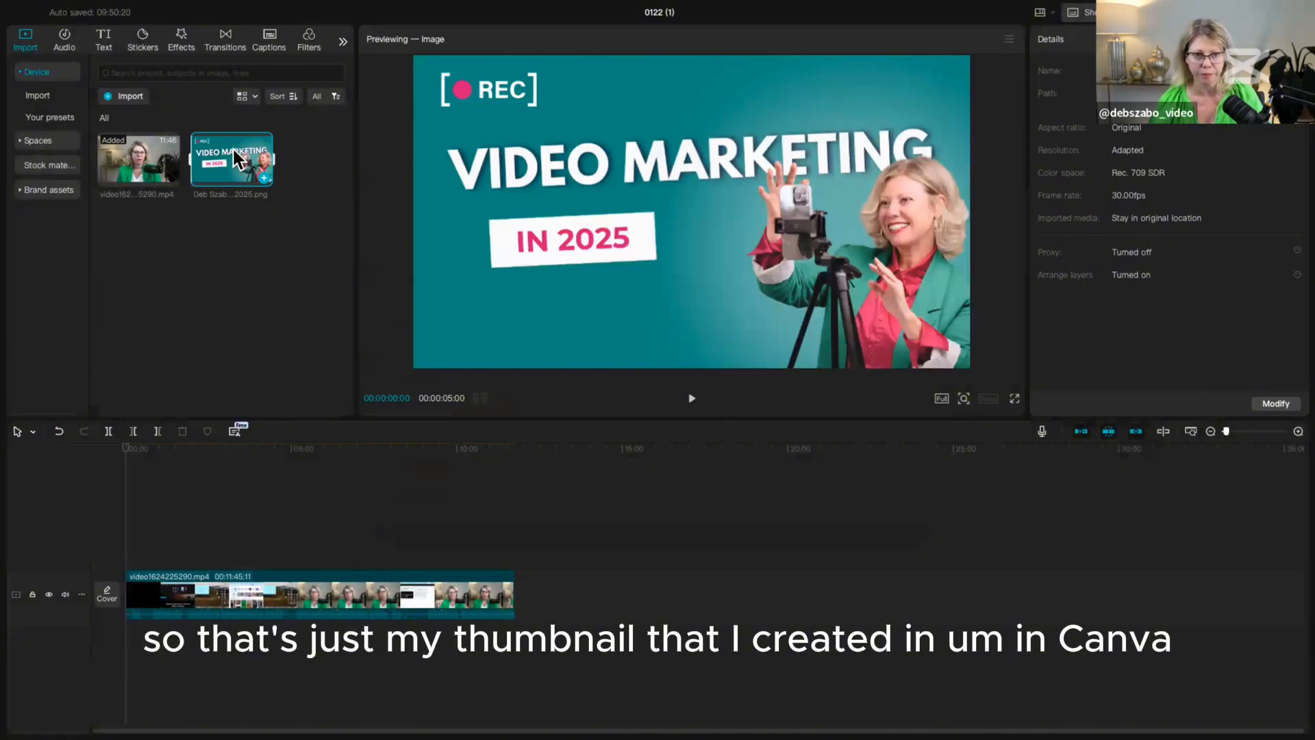
# Step: Place the Video Marketing 2025 thumbnail after the video on the timeline and delete it from there again
pyautogui.moveTo(228, 149); pyautogui.dragTo(528, 601)
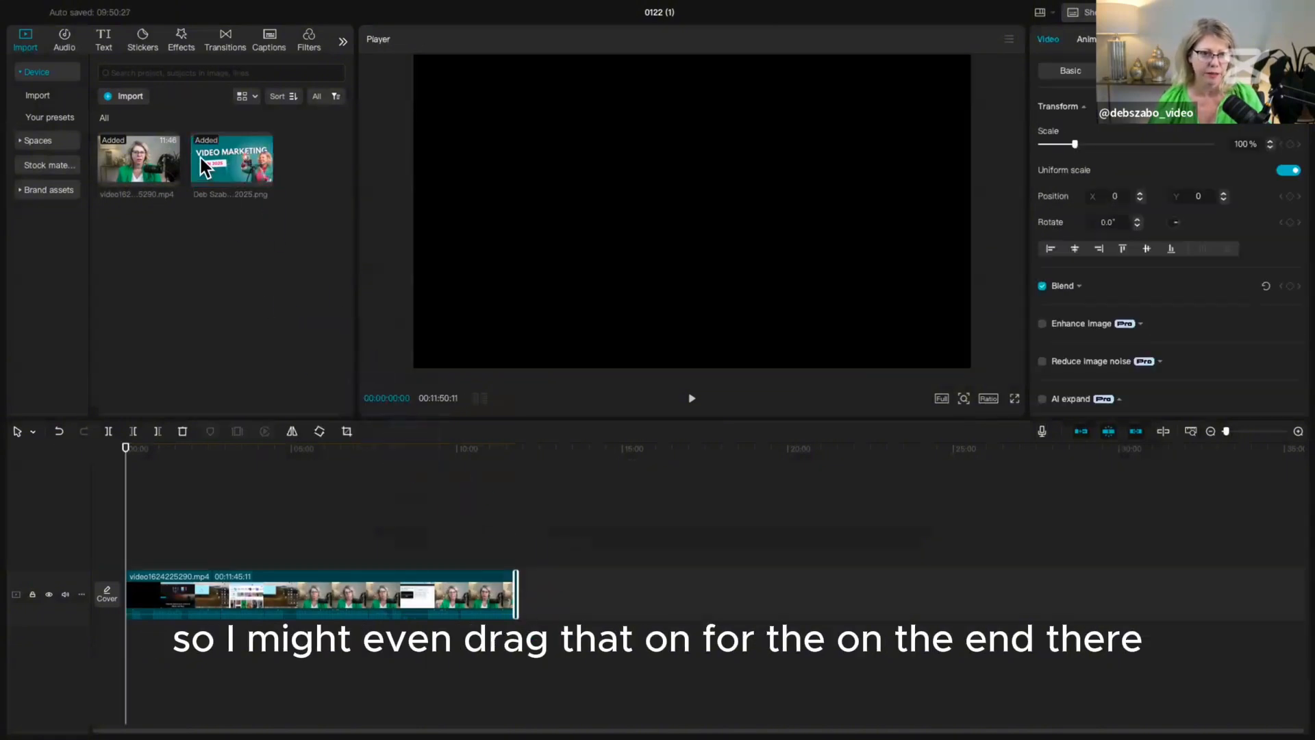
pyautogui.click(116, 95)
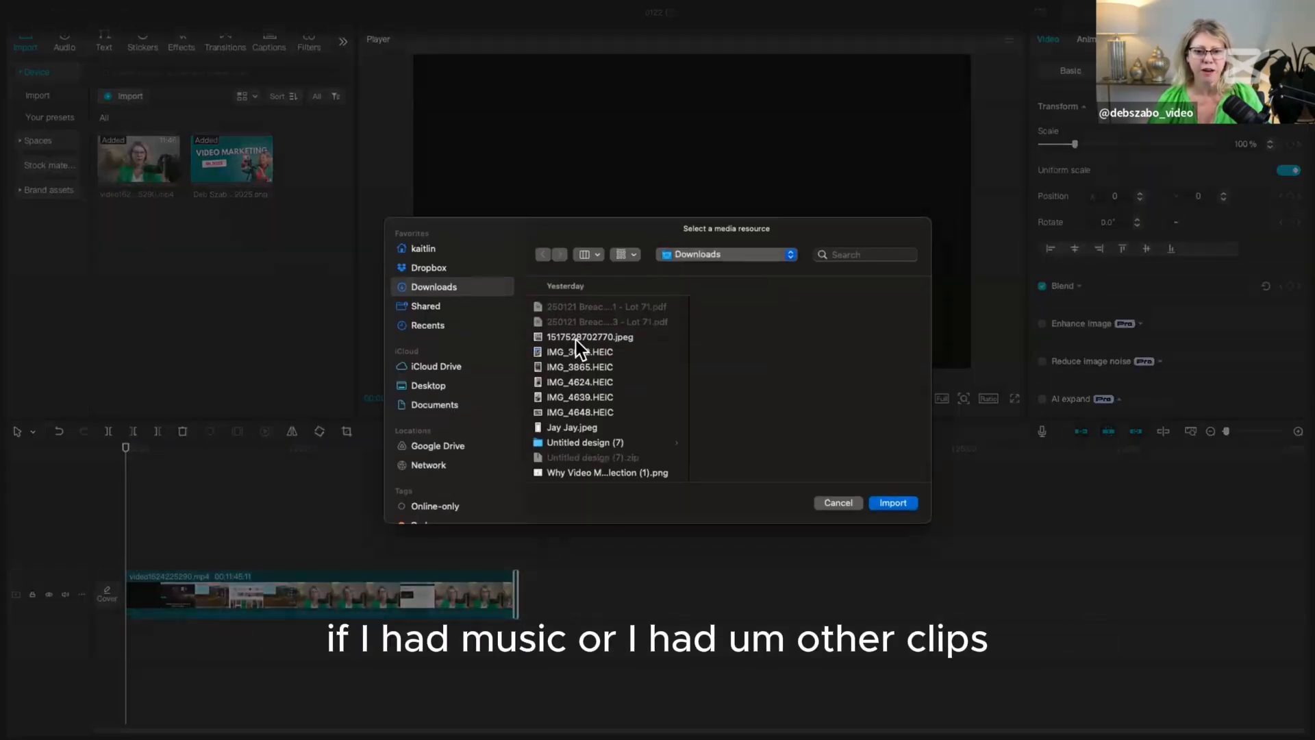
pyautogui.click(837, 505)
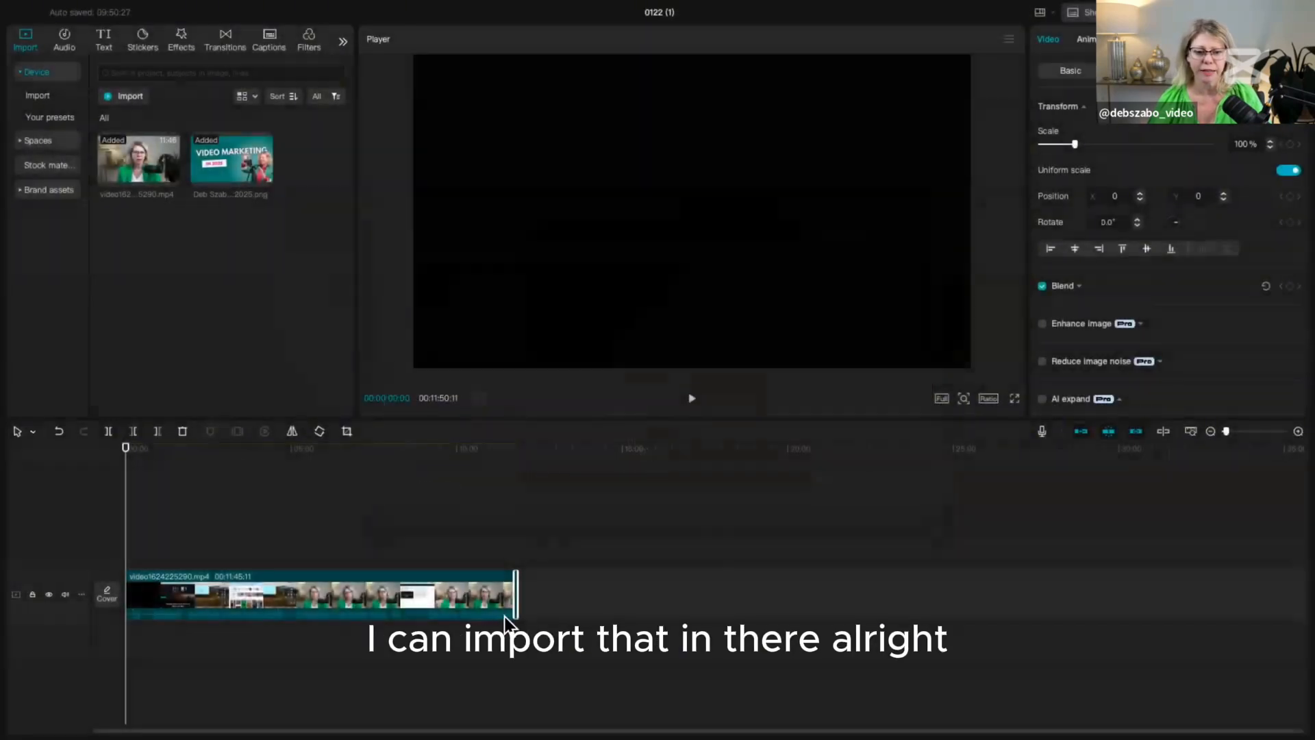
pyautogui.press('Delete')
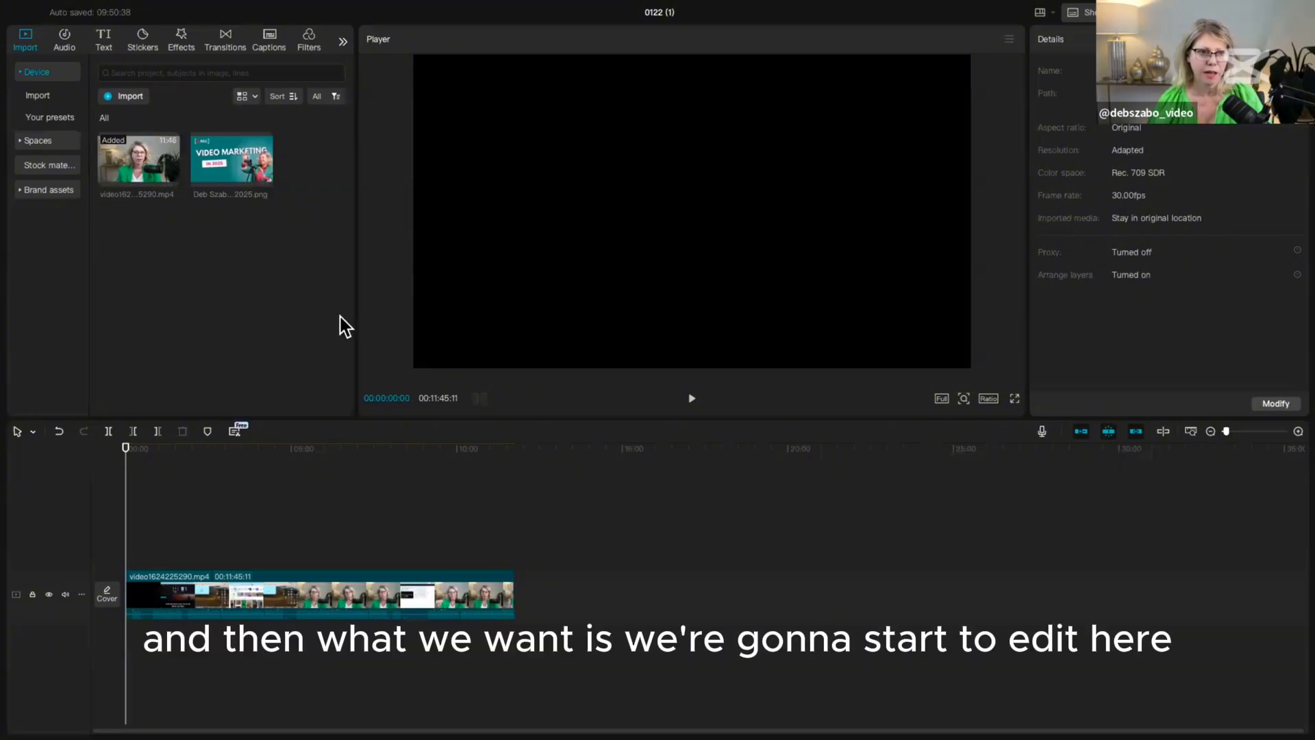
# Step: Zoom the timeline in around the playhead at 00:00:17:22 and increase the video track's height for precise editing
pyautogui.click(248, 581)
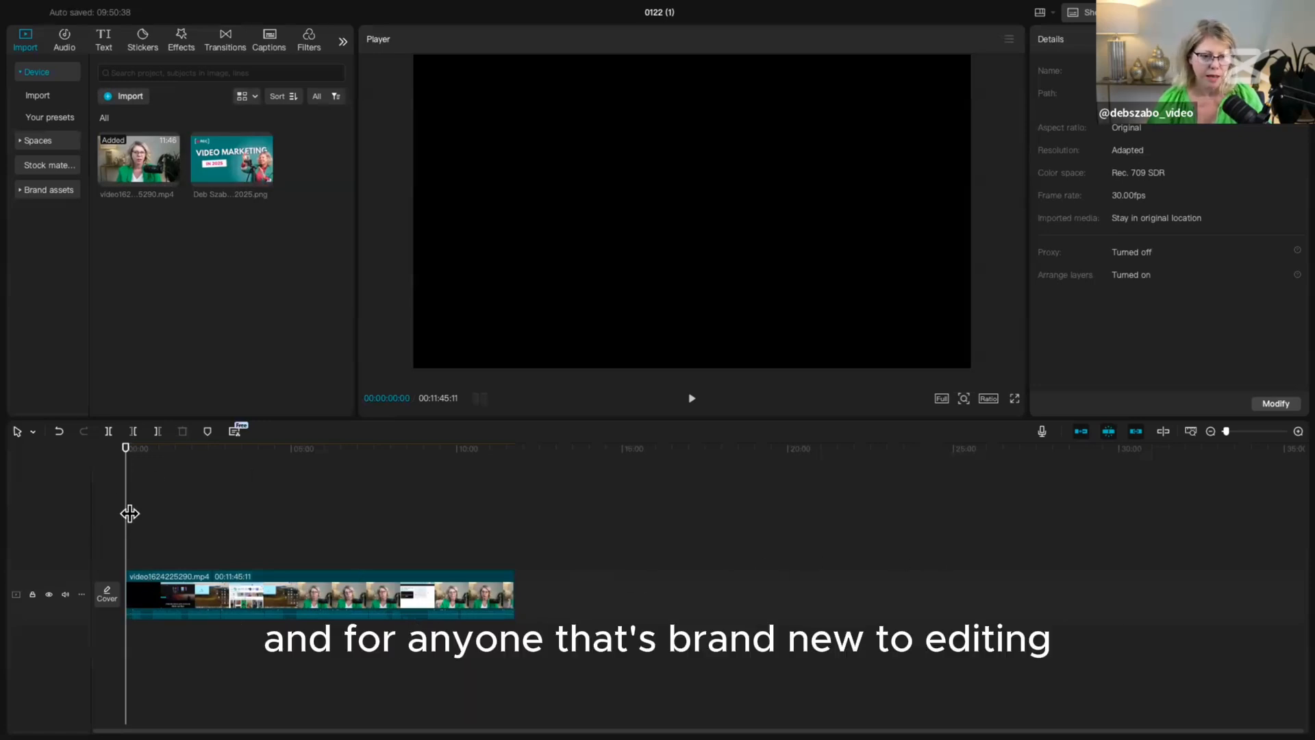
pyautogui.moveTo(135, 515); pyautogui.dragTo(94, 557)
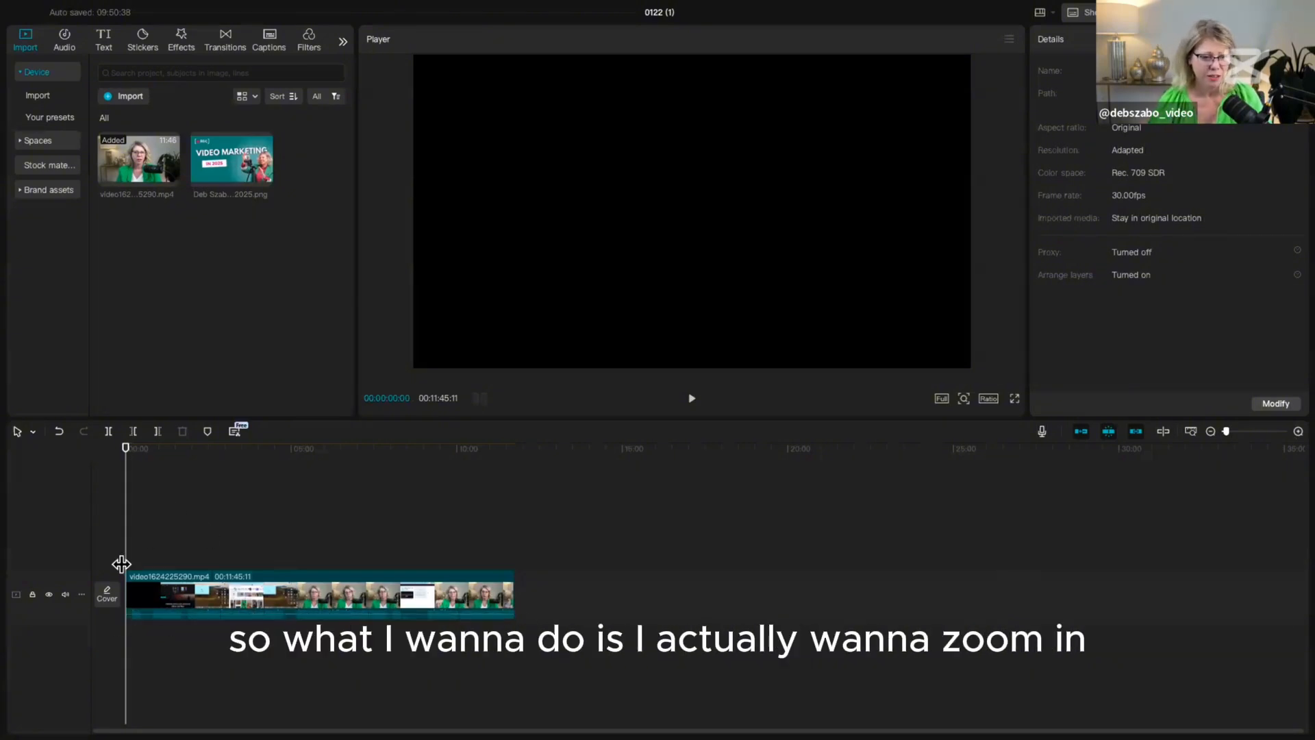
pyautogui.moveTo(124, 561); pyautogui.dragTo(135, 562)
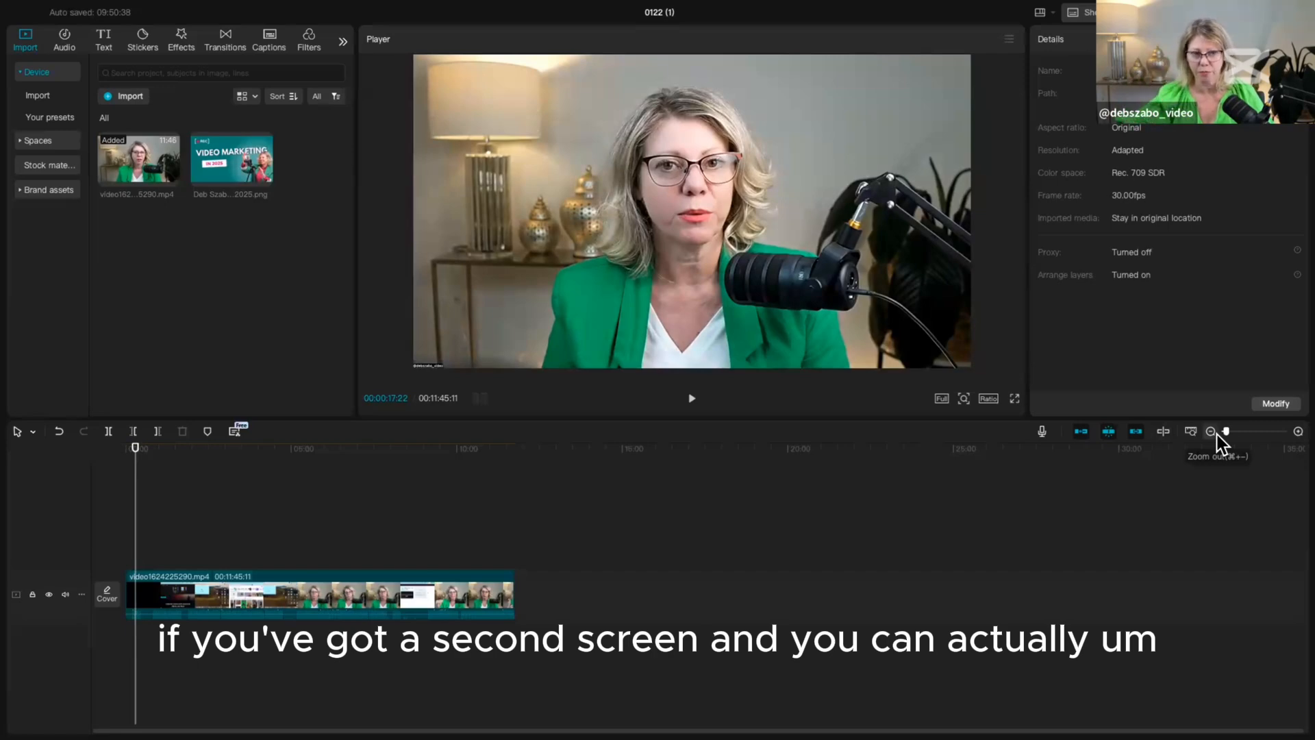
pyautogui.click(1299, 432)
pyautogui.click(1298, 432)
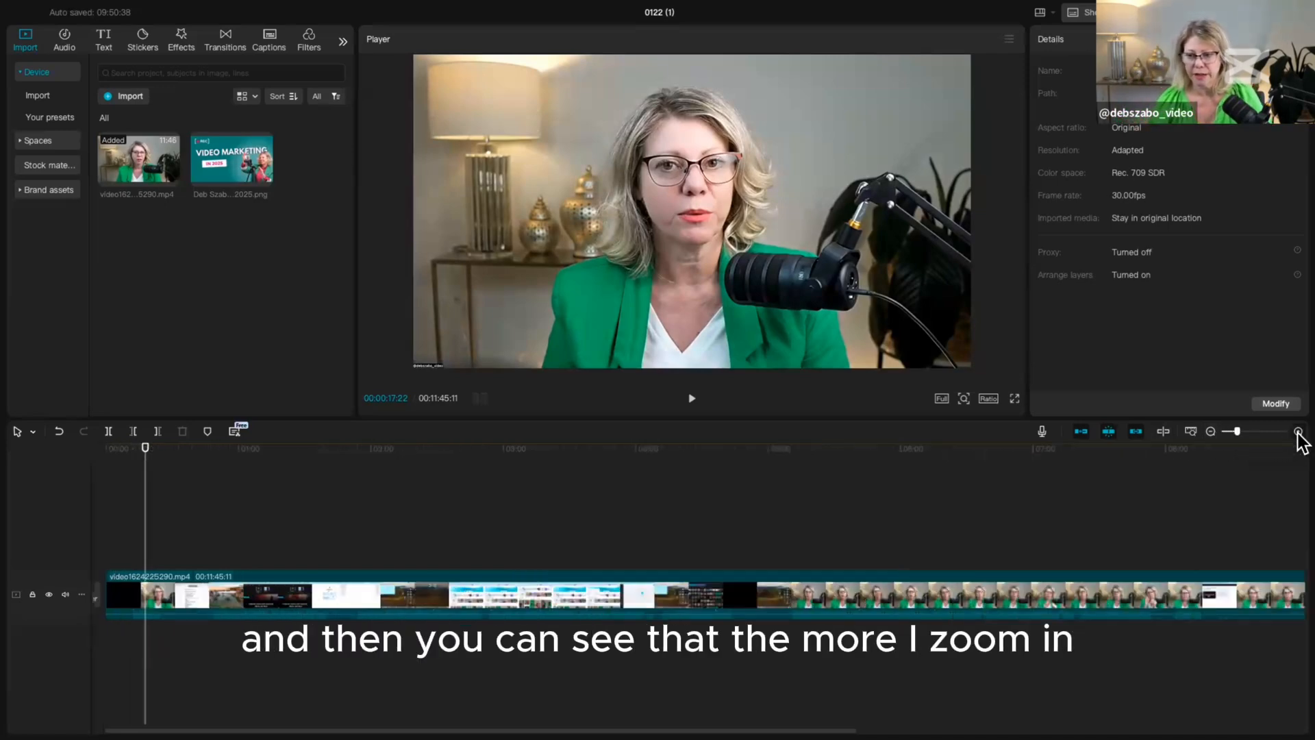
pyautogui.click(1298, 432)
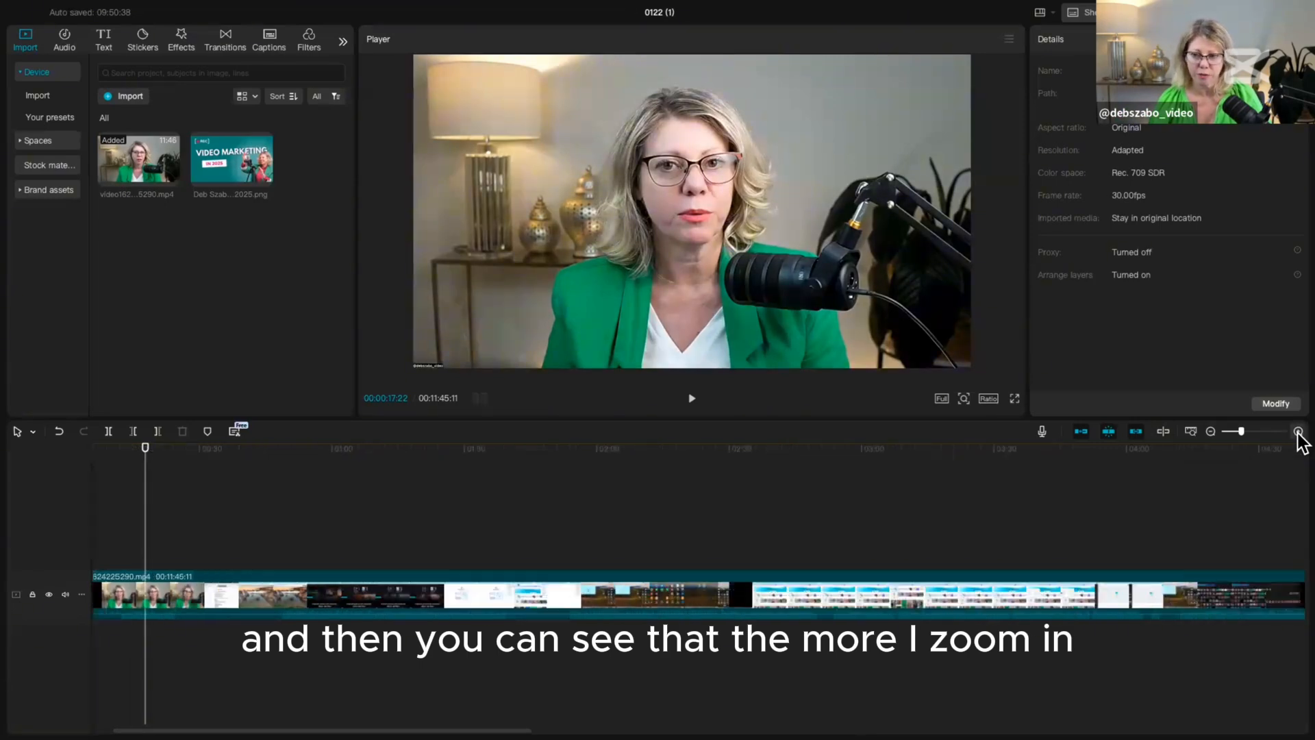
pyautogui.click(1298, 431)
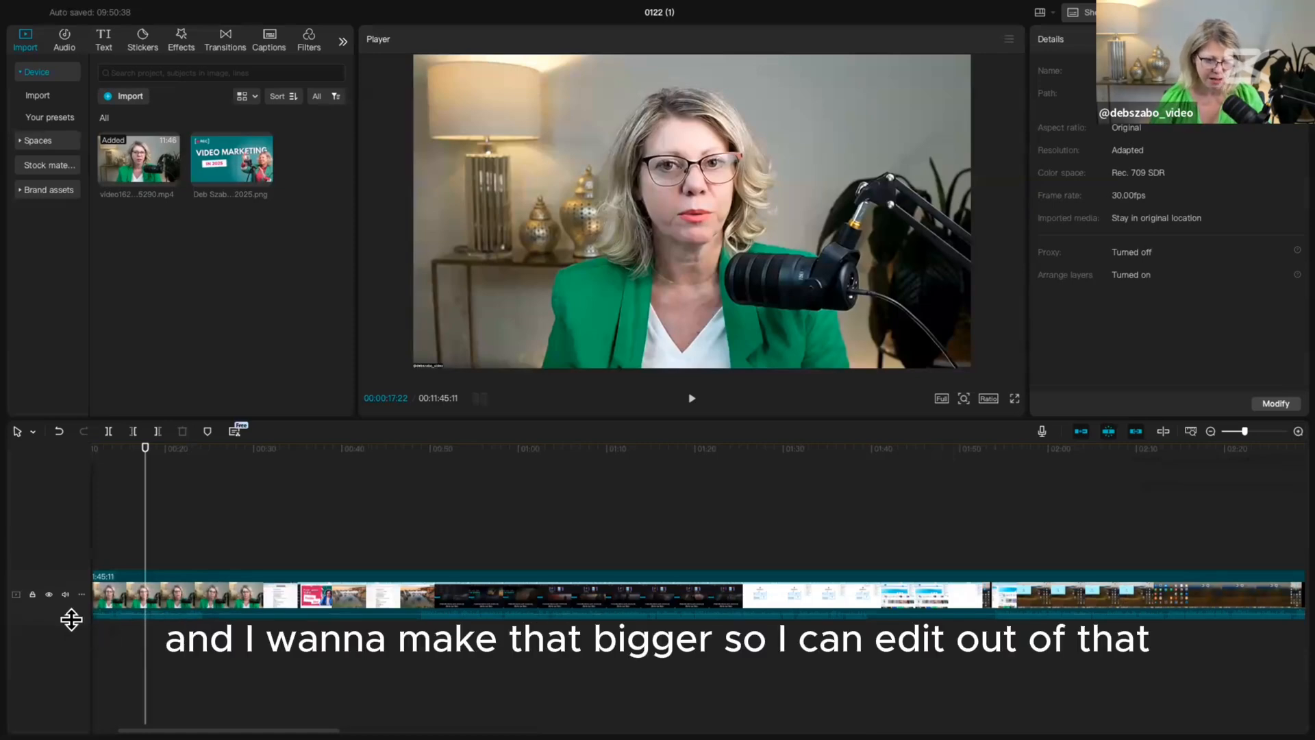
pyautogui.moveTo(71, 620); pyautogui.dragTo(71, 689)
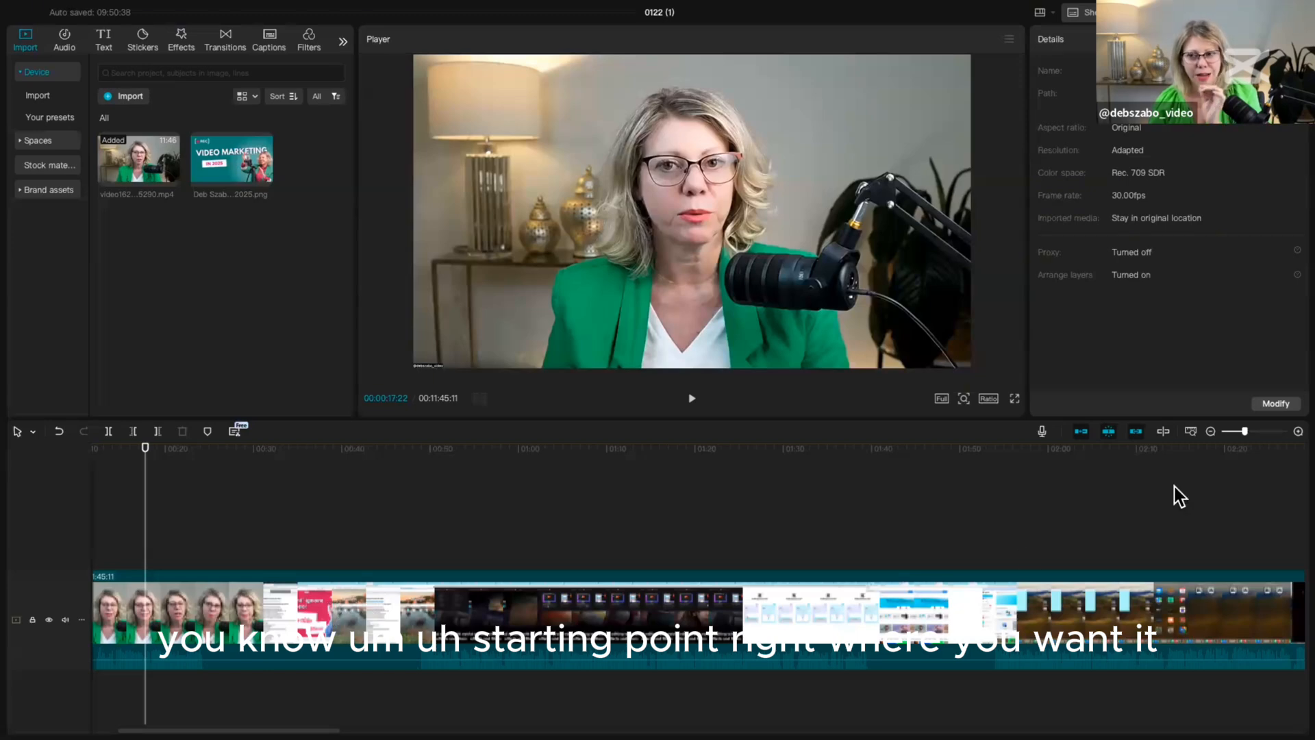
pyautogui.click(1299, 431)
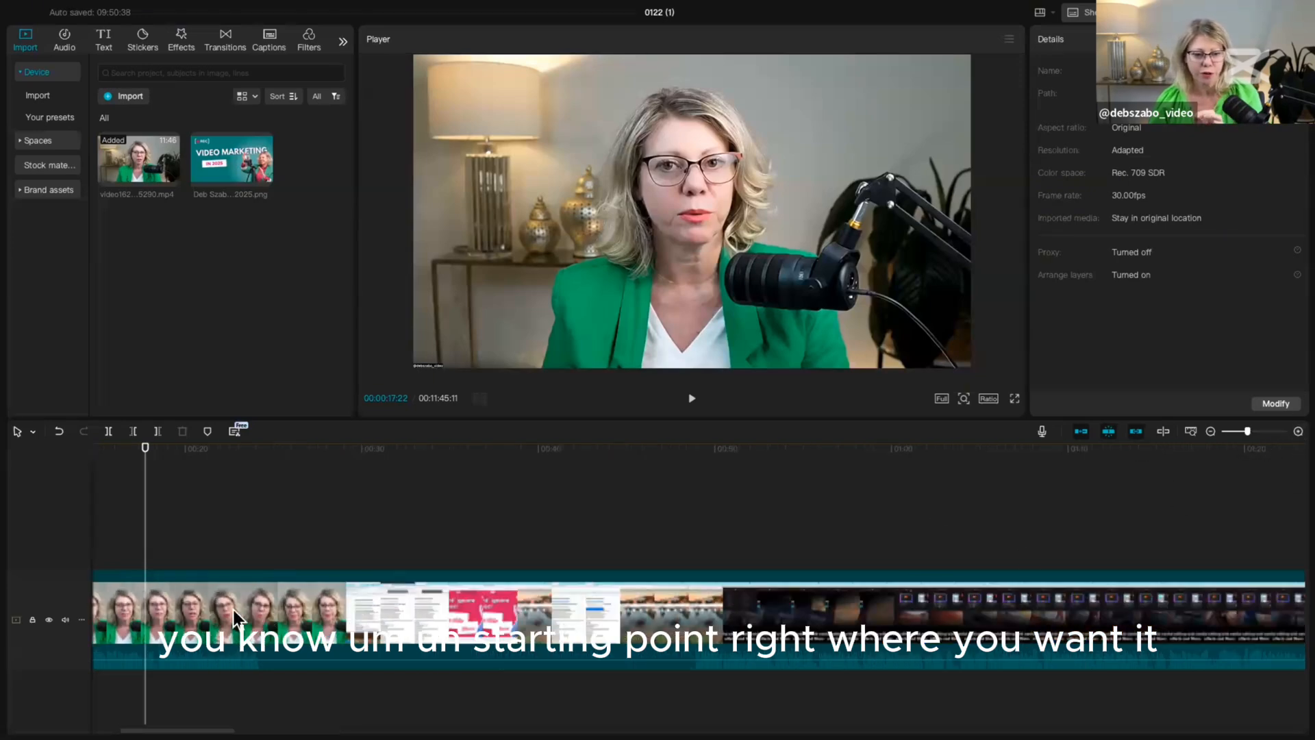
# Step: Scrub through the opening of the video and play it from 00:00:12:03 to locate where the speech starts
pyautogui.hscroll(-4, 233, 620)
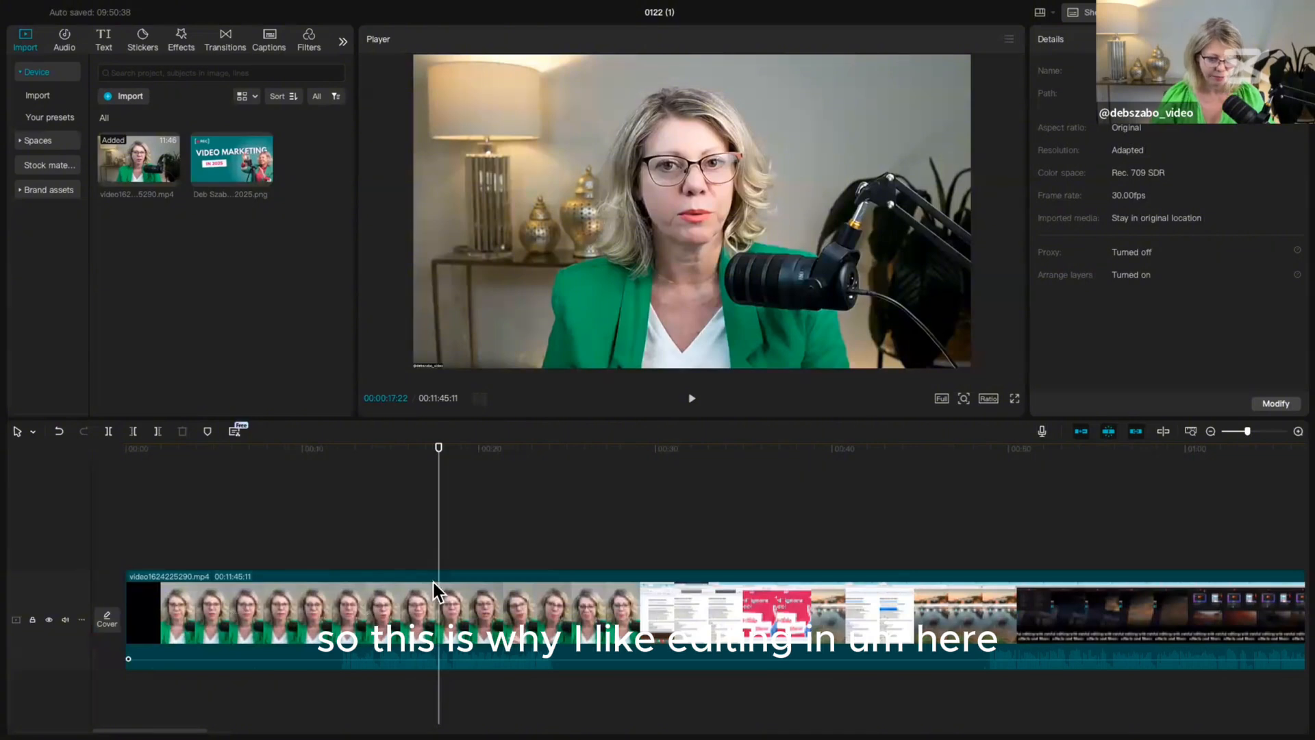
pyautogui.moveTo(438, 557); pyautogui.dragTo(182, 561)
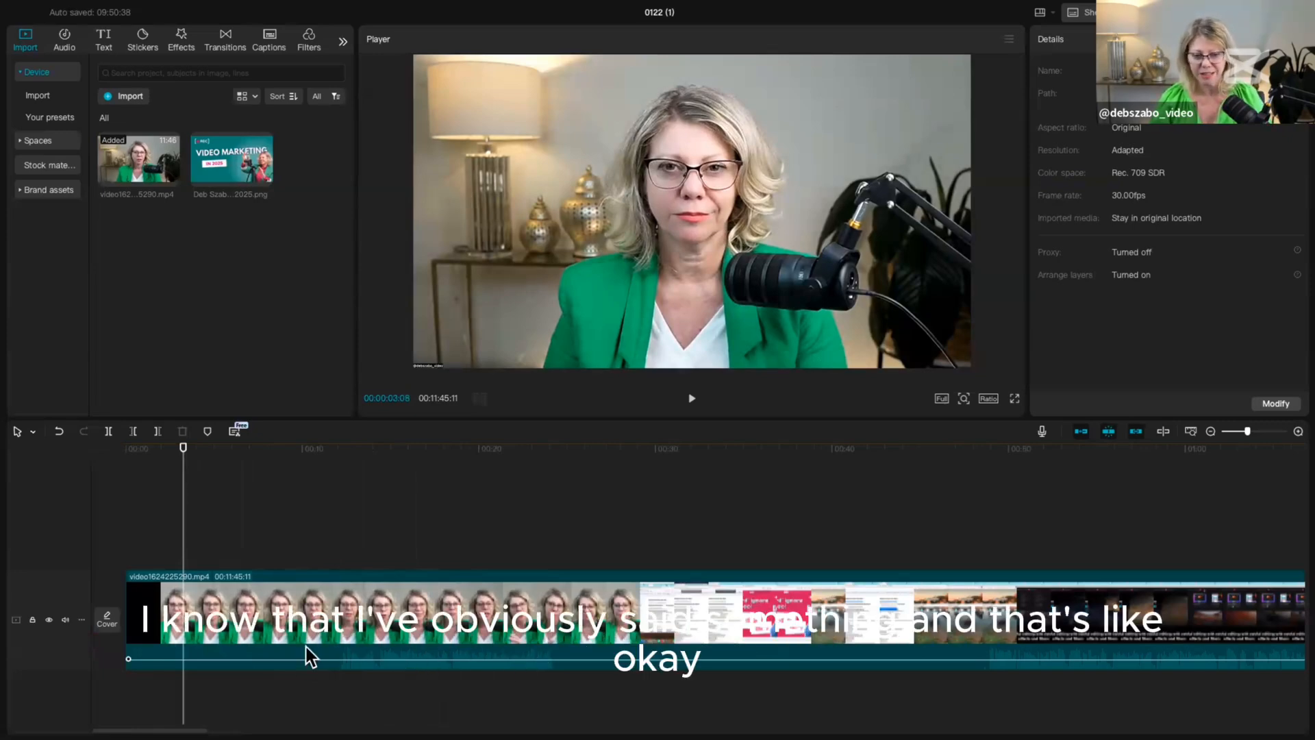
pyautogui.moveTo(186, 550); pyautogui.dragTo(965, 567)
pyautogui.moveTo(850, 575); pyautogui.dragTo(336, 578)
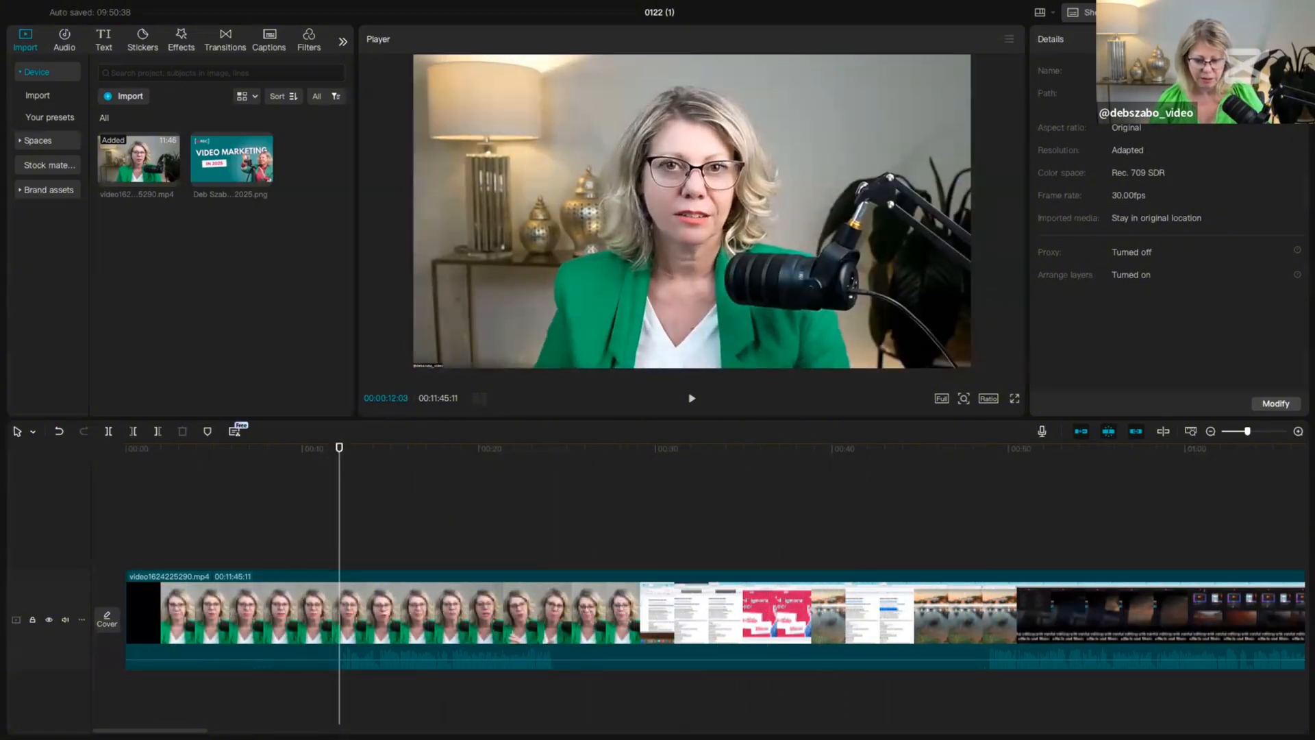
pyautogui.press('space')
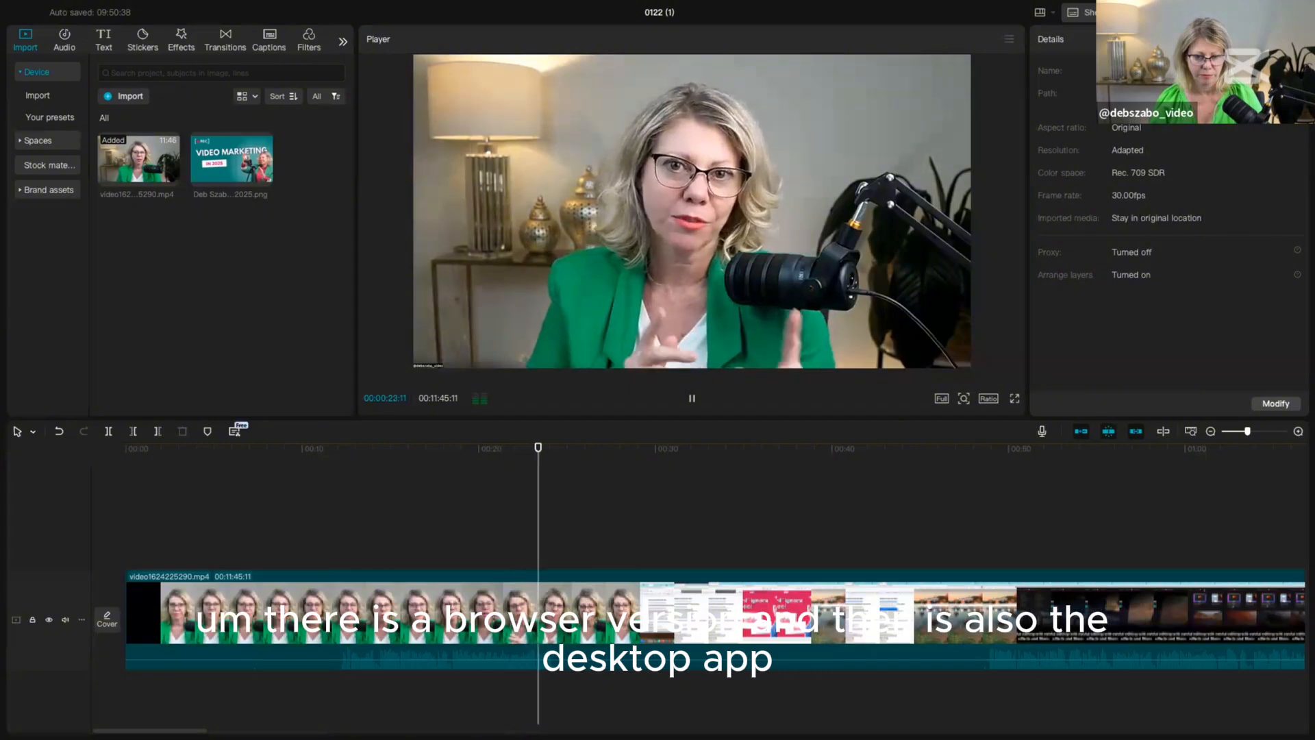
pyautogui.press('space')
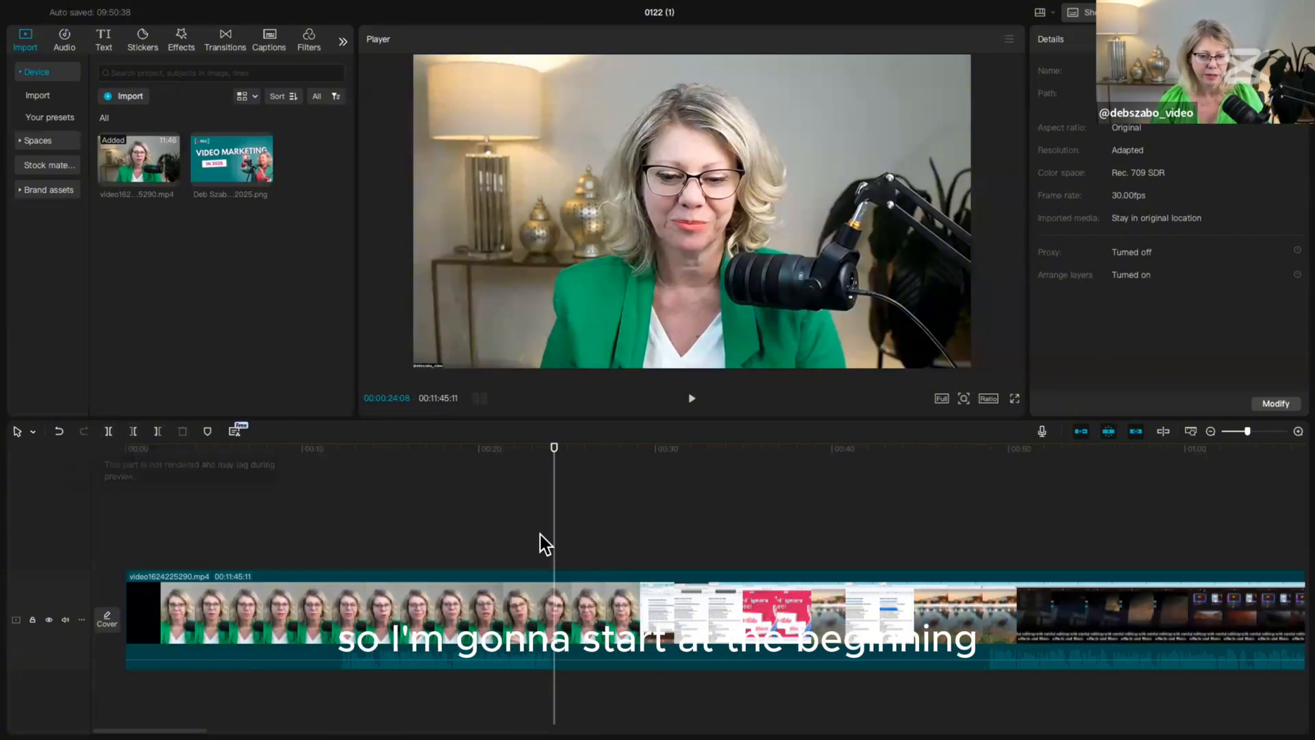
# Step: Split the video at 00:00:12:05 and delete the front clip before the speech
pyautogui.moveTo(552, 558)
pyautogui.mouseDown()
pyautogui.moveTo(513, 546)
pyautogui.moveTo(341, 561)
pyautogui.moveTo(339, 577)
pyautogui.mouseUp()
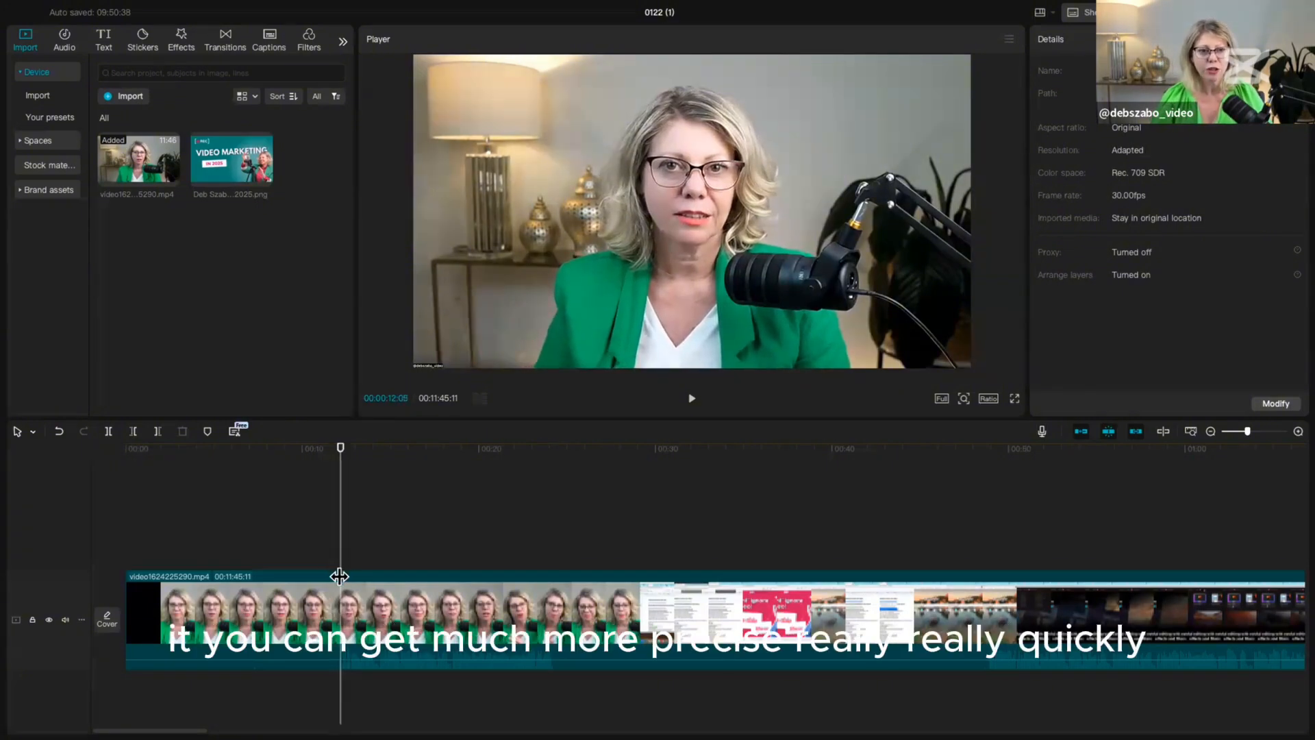
pyautogui.click(108, 432)
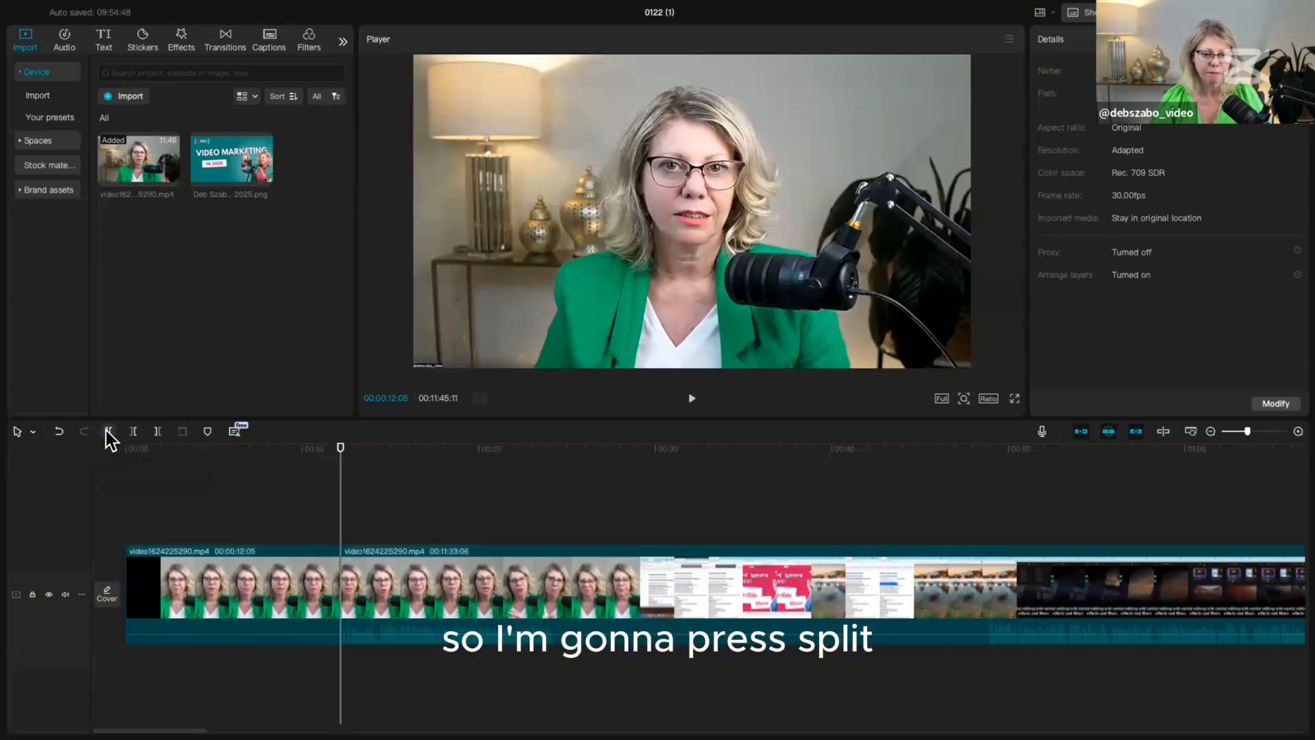
pyautogui.click(195, 558)
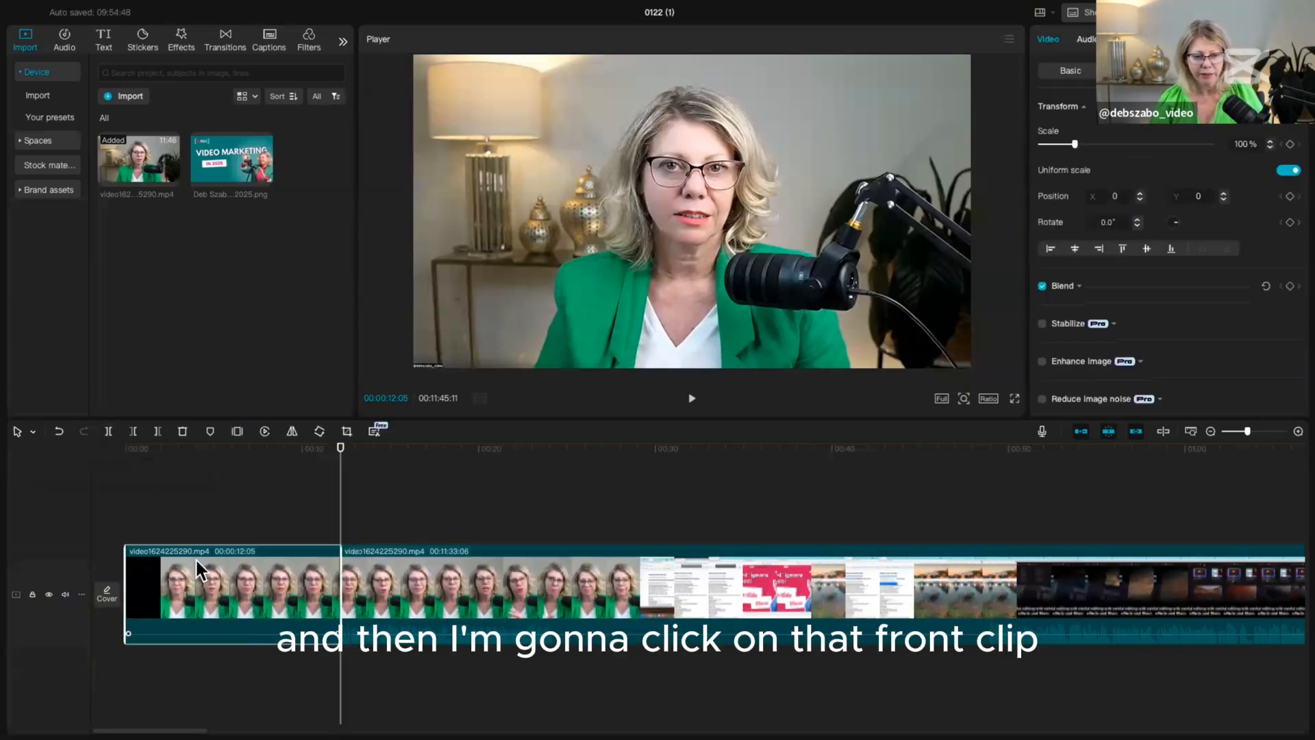
pyautogui.press('Delete')
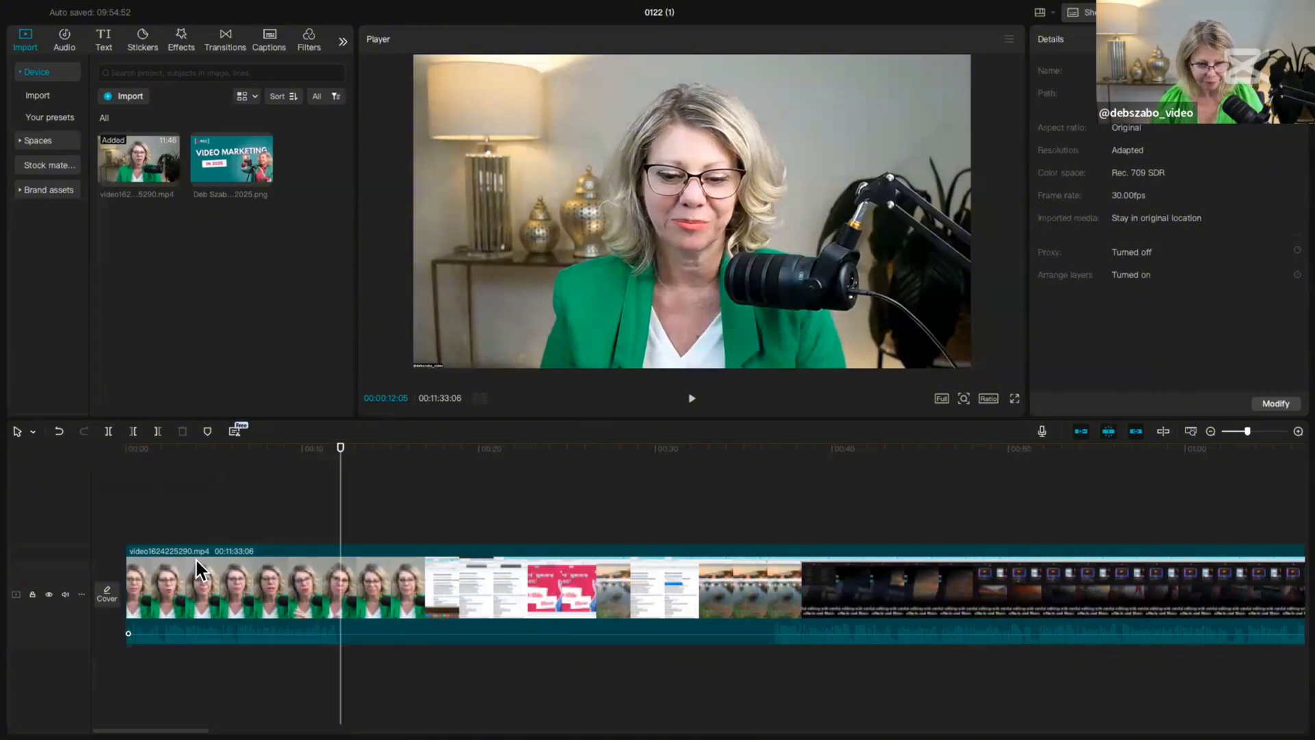
# Step: Split the video at 00:00:12:02 and 00:00:36:19 and delete the middle clip between the two cuts
pyautogui.moveTo(339, 535)
pyautogui.mouseDown()
pyautogui.moveTo(772, 528)
pyautogui.moveTo(341, 542)
pyautogui.moveTo(759, 549)
pyautogui.moveTo(338, 541)
pyautogui.mouseUp()
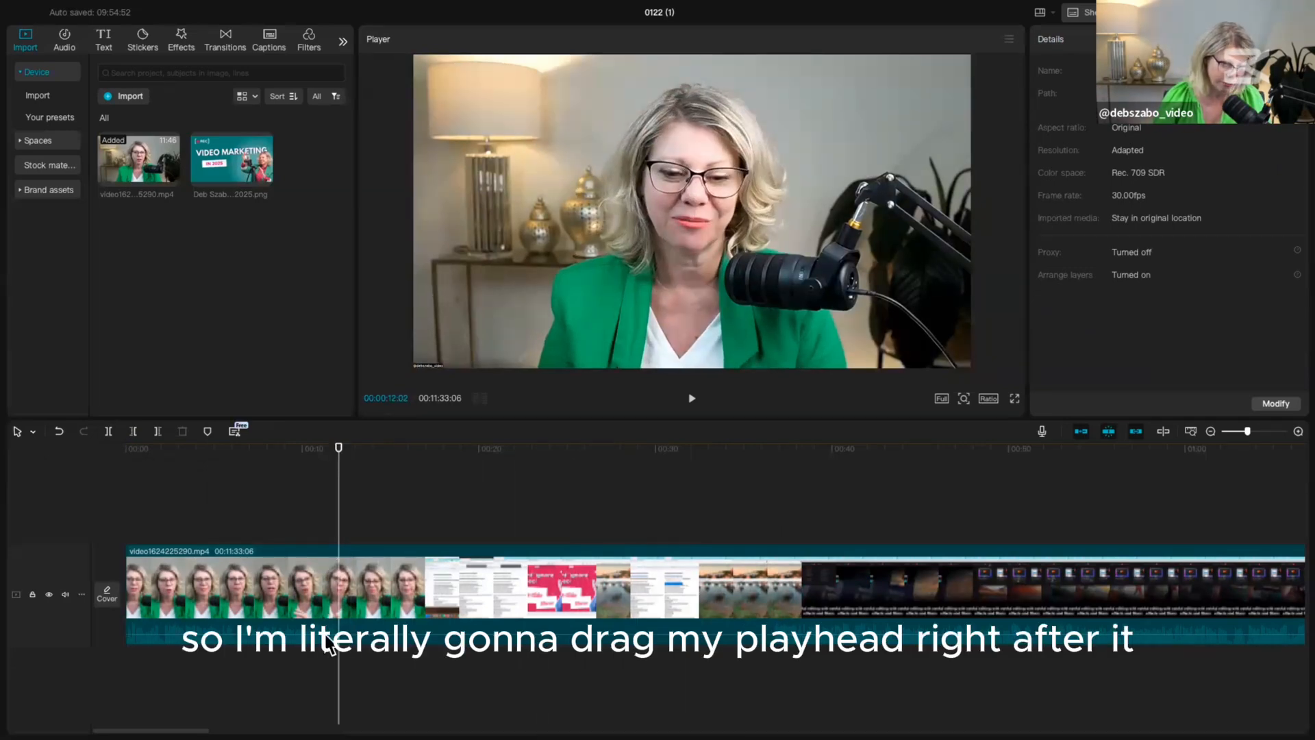
pyautogui.click(107, 432)
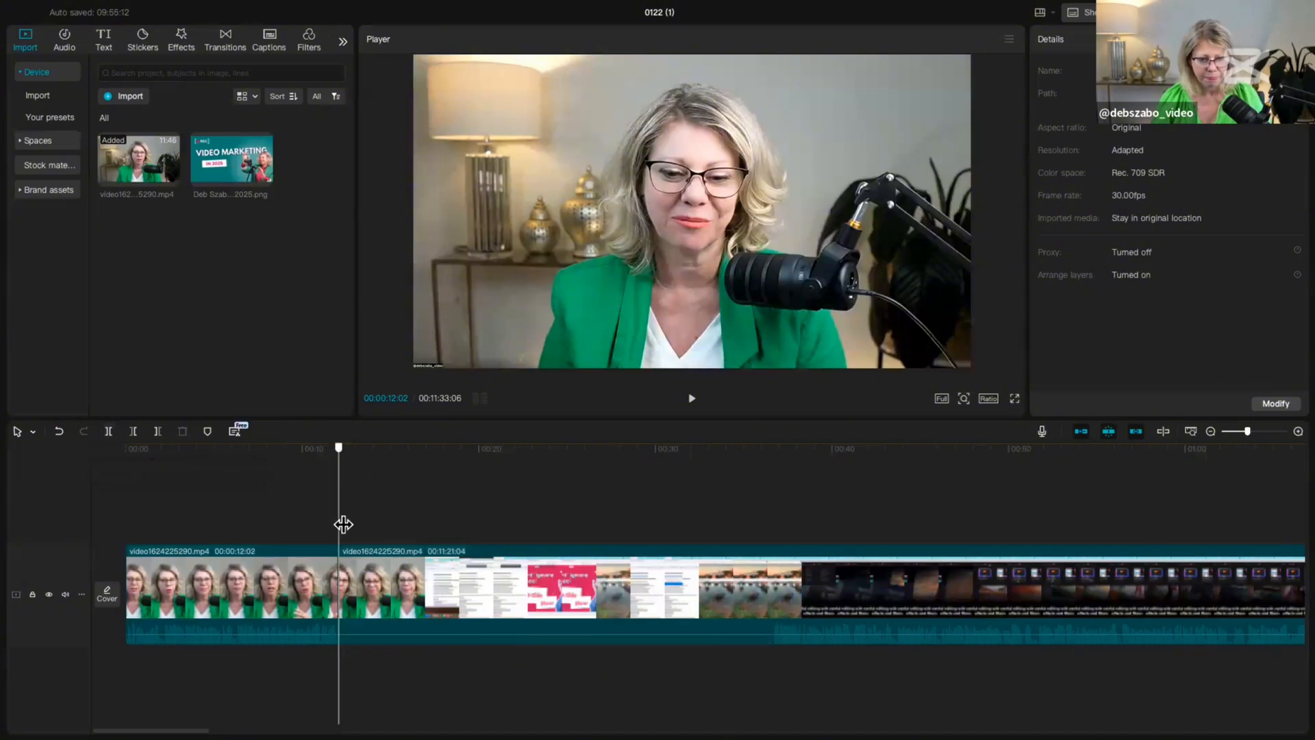
pyautogui.moveTo(342, 523); pyautogui.dragTo(744, 528)
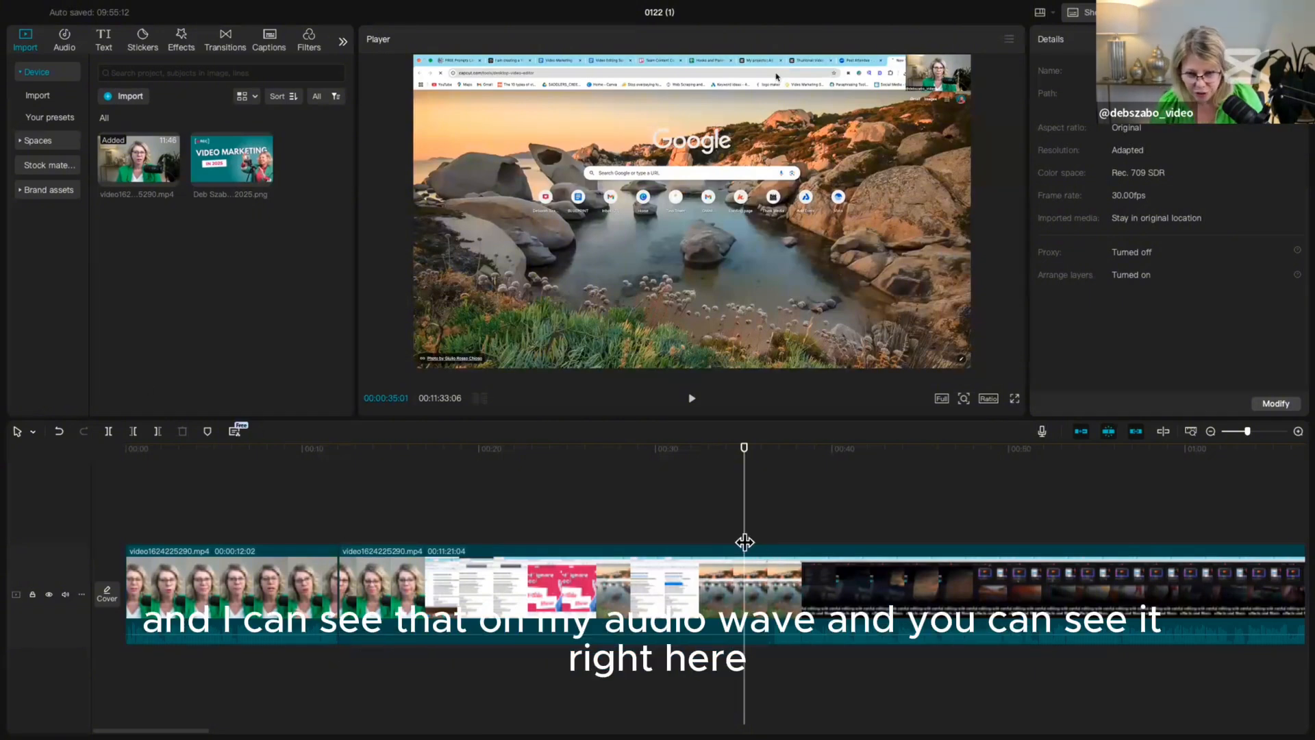
pyautogui.moveTo(745, 542); pyautogui.dragTo(772, 540)
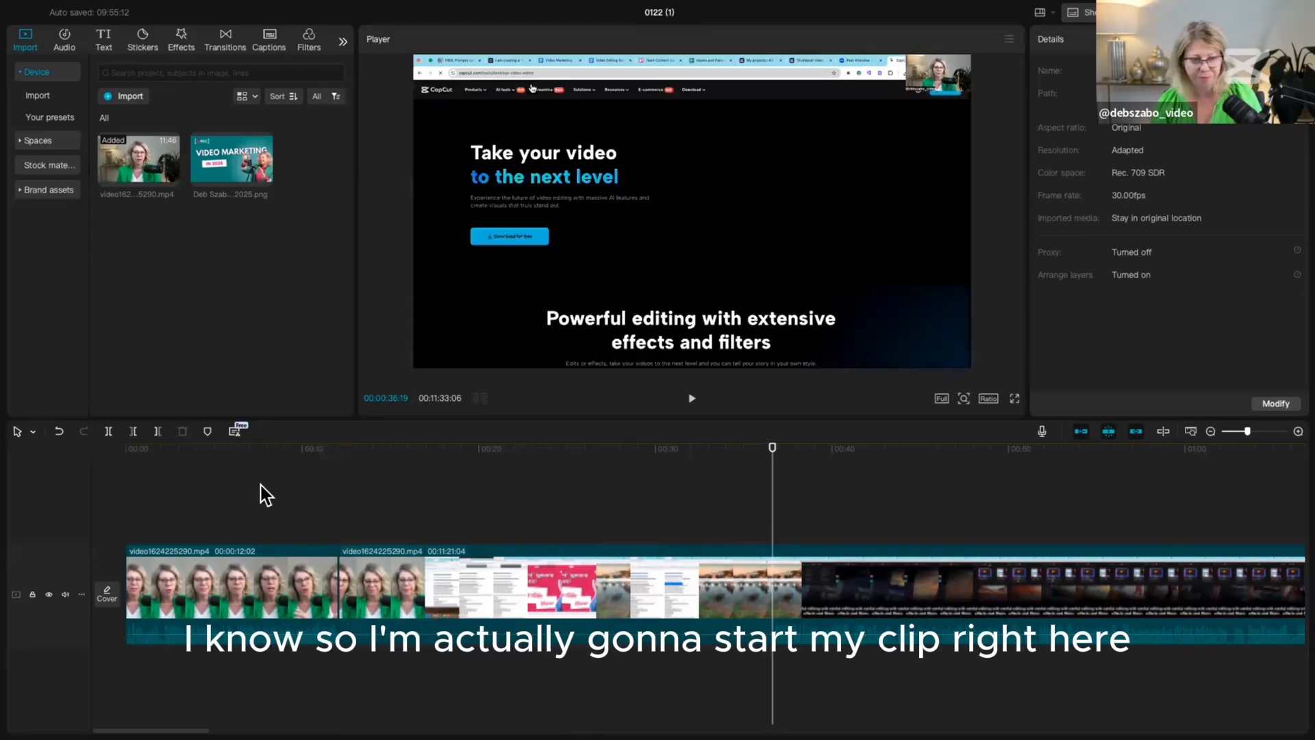
pyautogui.click(108, 432)
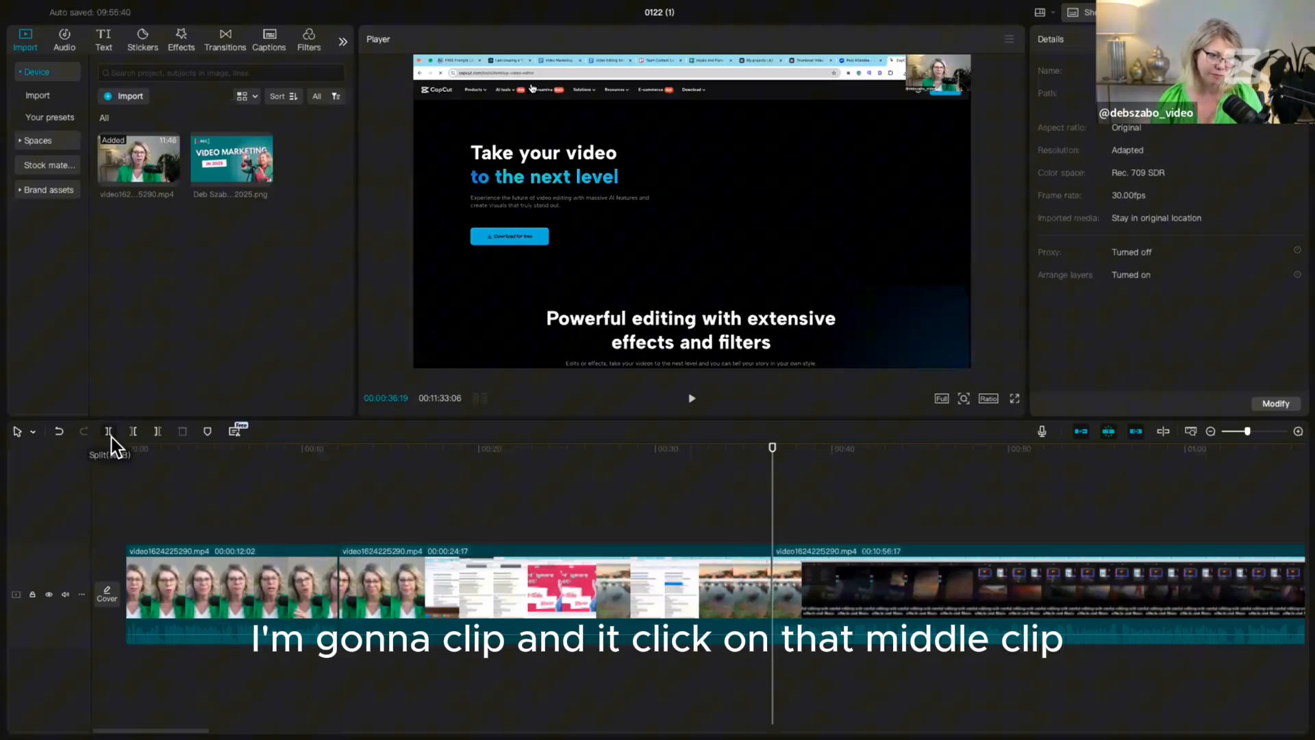
pyautogui.click(661, 589)
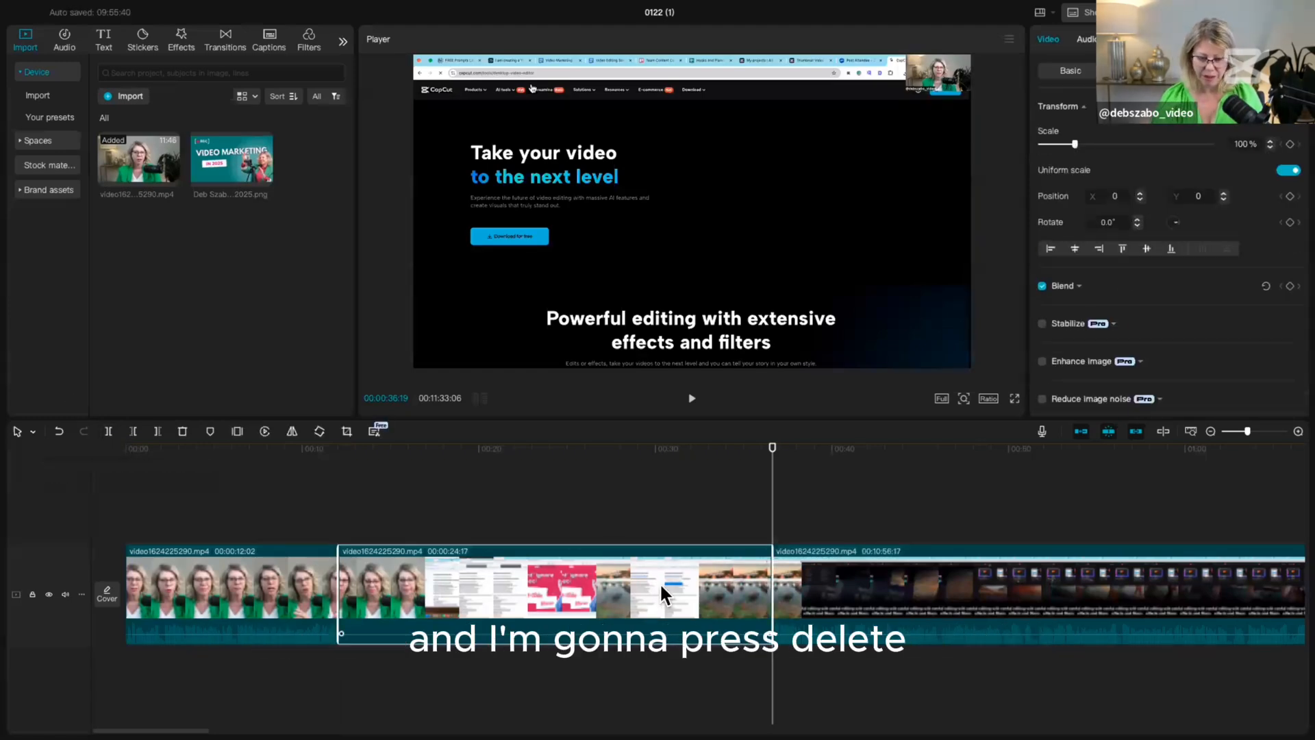
pyautogui.press('Delete')
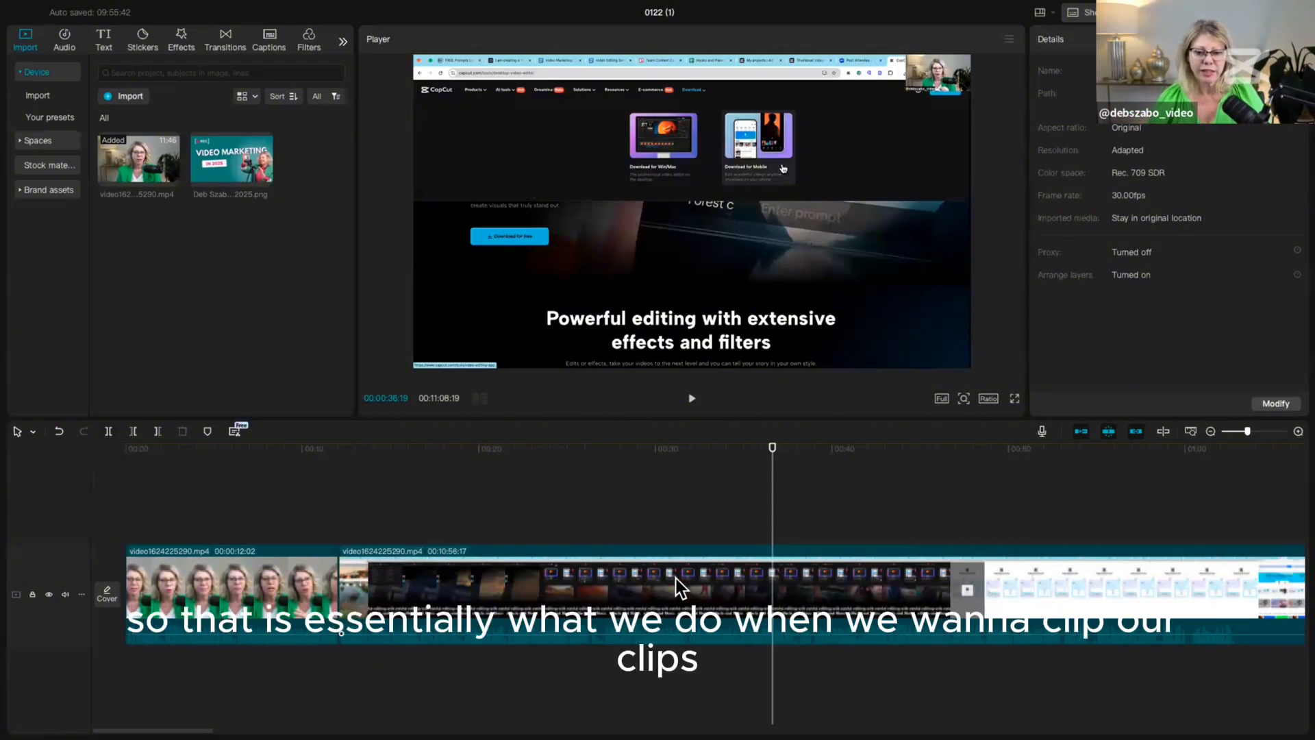
# Step: Split the video at 00:01:02:23 and 00:01:16:28 and delete the clip between the two cuts
pyautogui.hscroll(10, 696, 600)
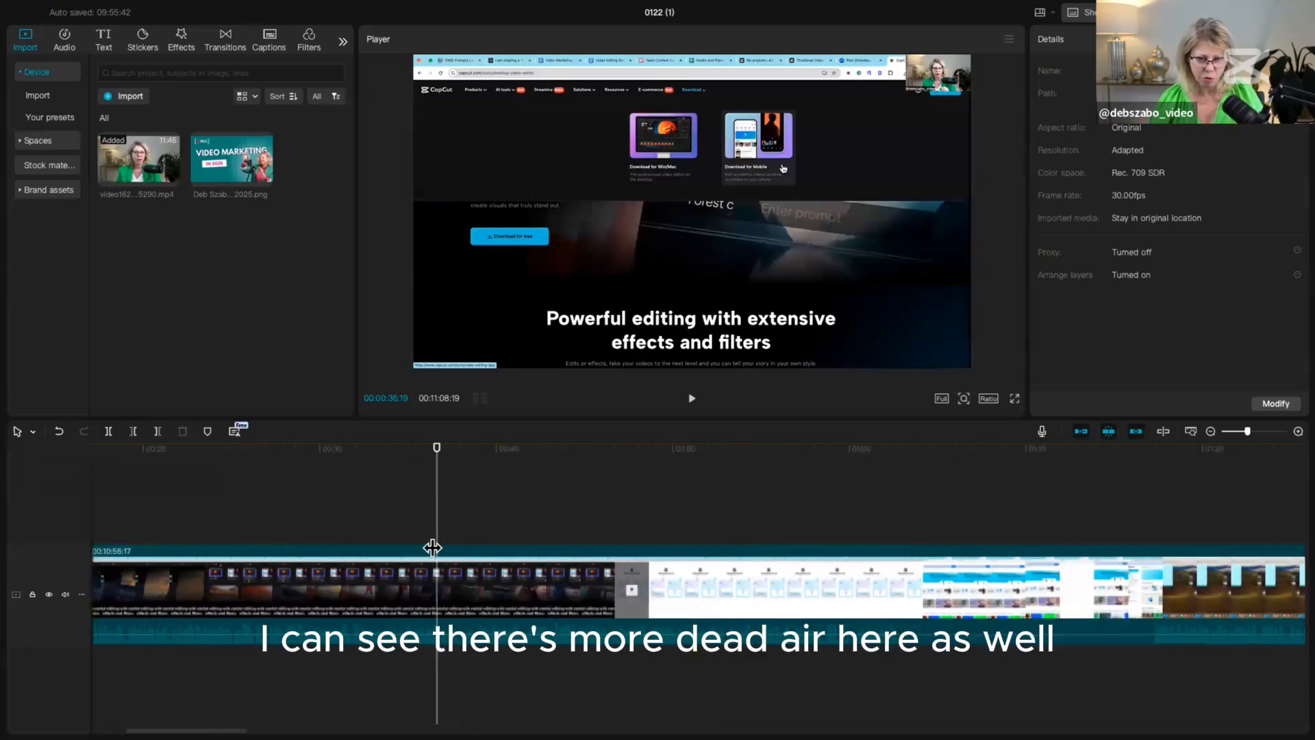
pyautogui.moveTo(434, 546); pyautogui.dragTo(897, 548)
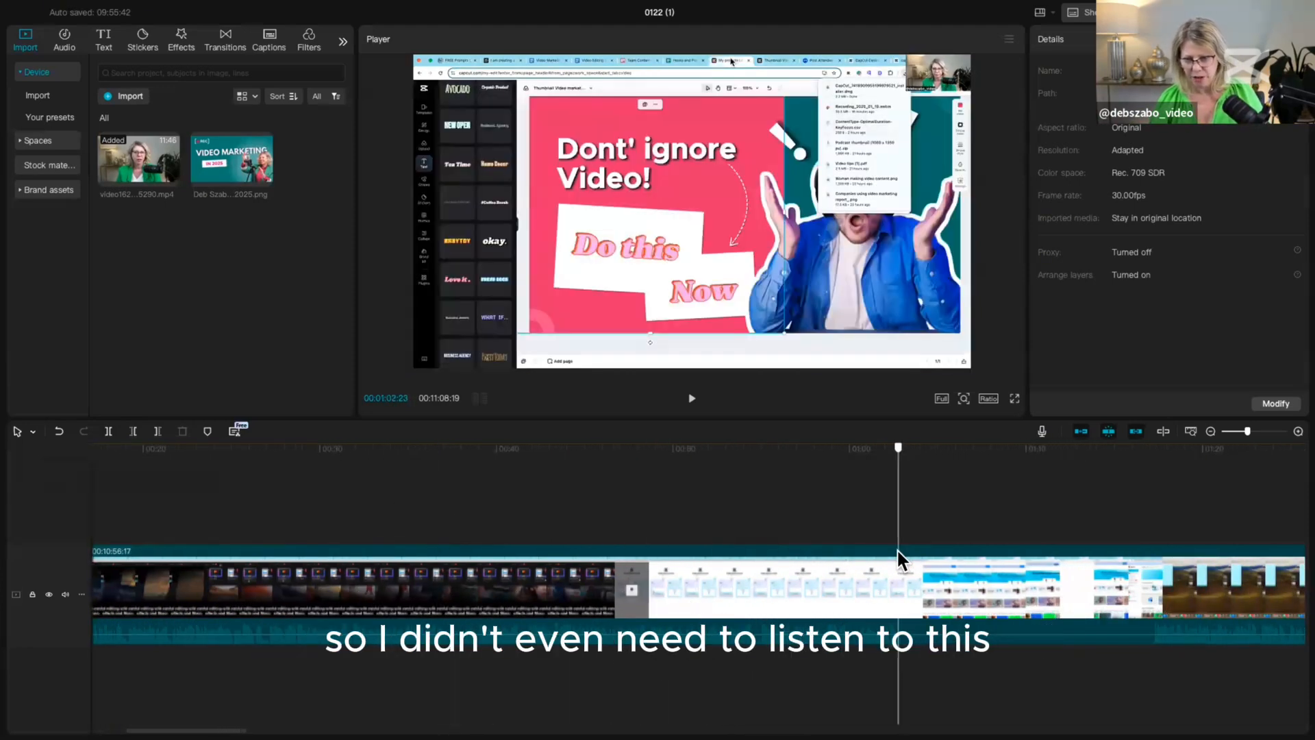
pyautogui.click(108, 432)
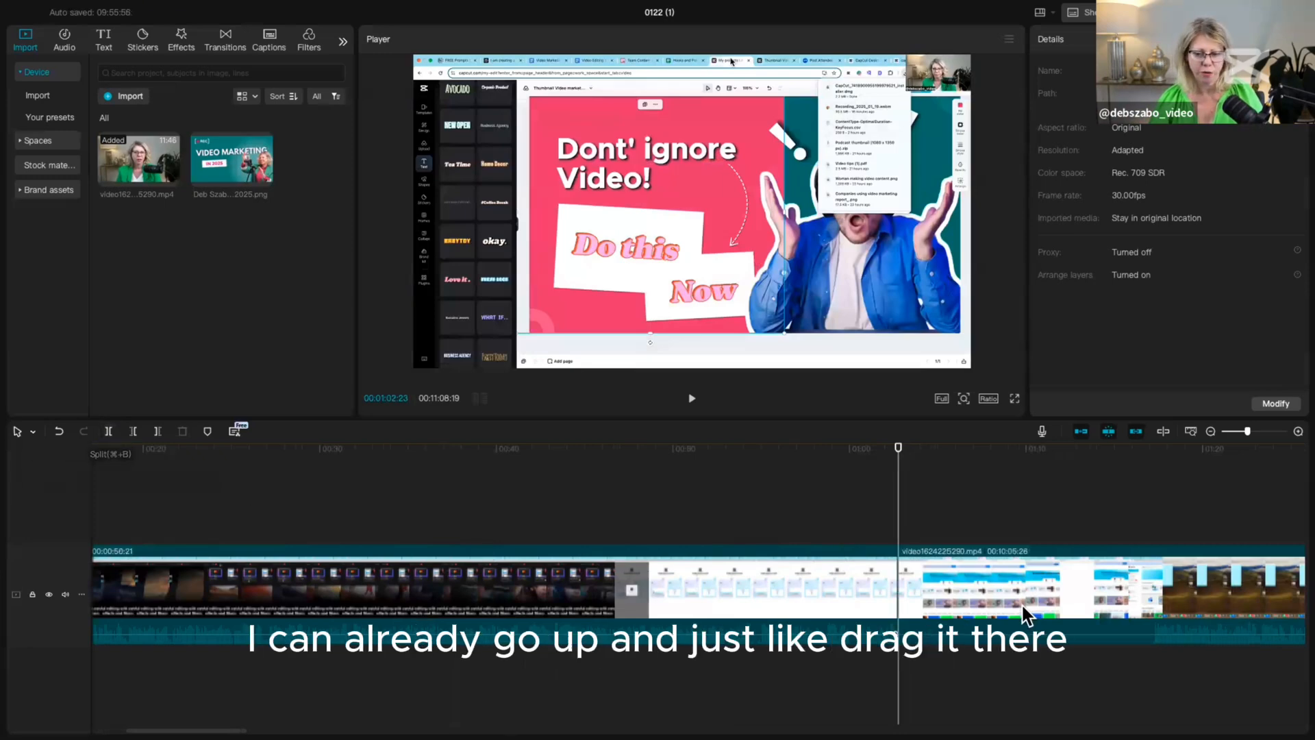
pyautogui.moveTo(897, 537); pyautogui.dragTo(1149, 543)
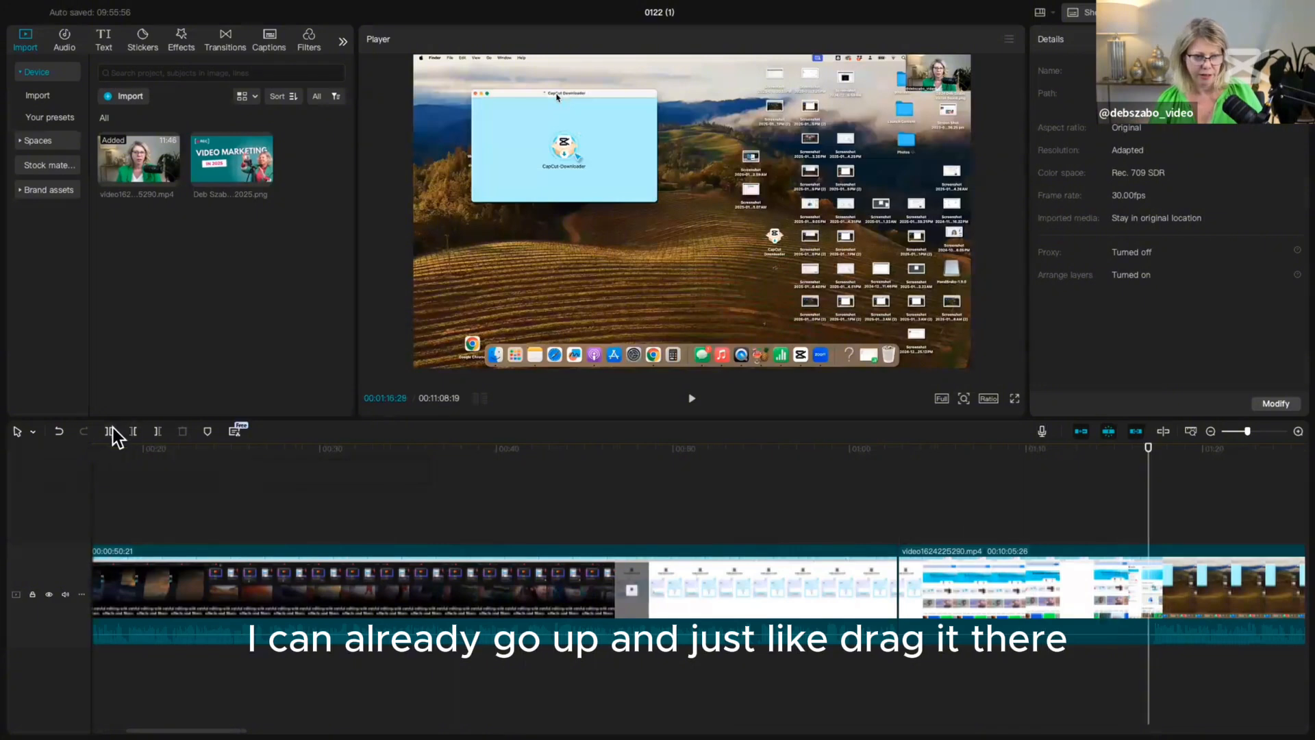
pyautogui.click(109, 432)
pyautogui.click(949, 557)
pyautogui.press('Delete')
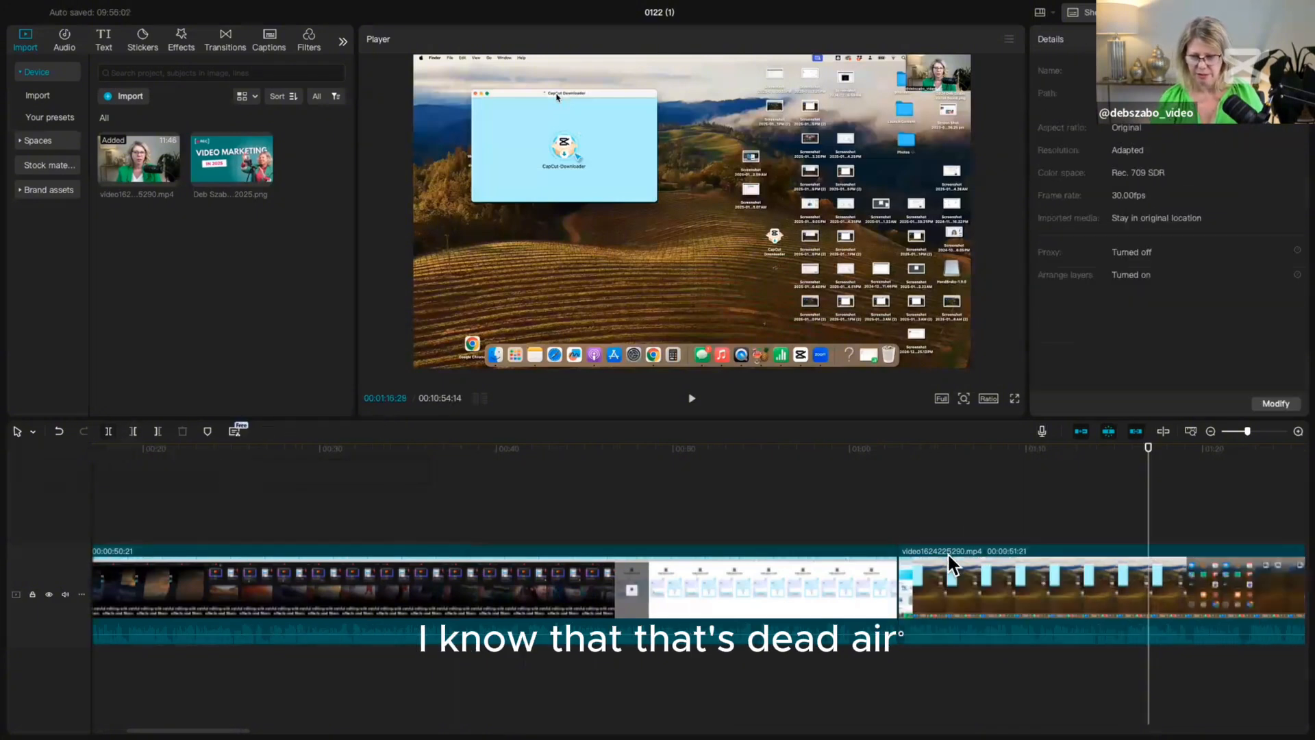
# Step: Split the video at 00:01:59:02 and 00:02:03:04 and delete the clip between the two cuts
pyautogui.hscroll(10, 984, 571)
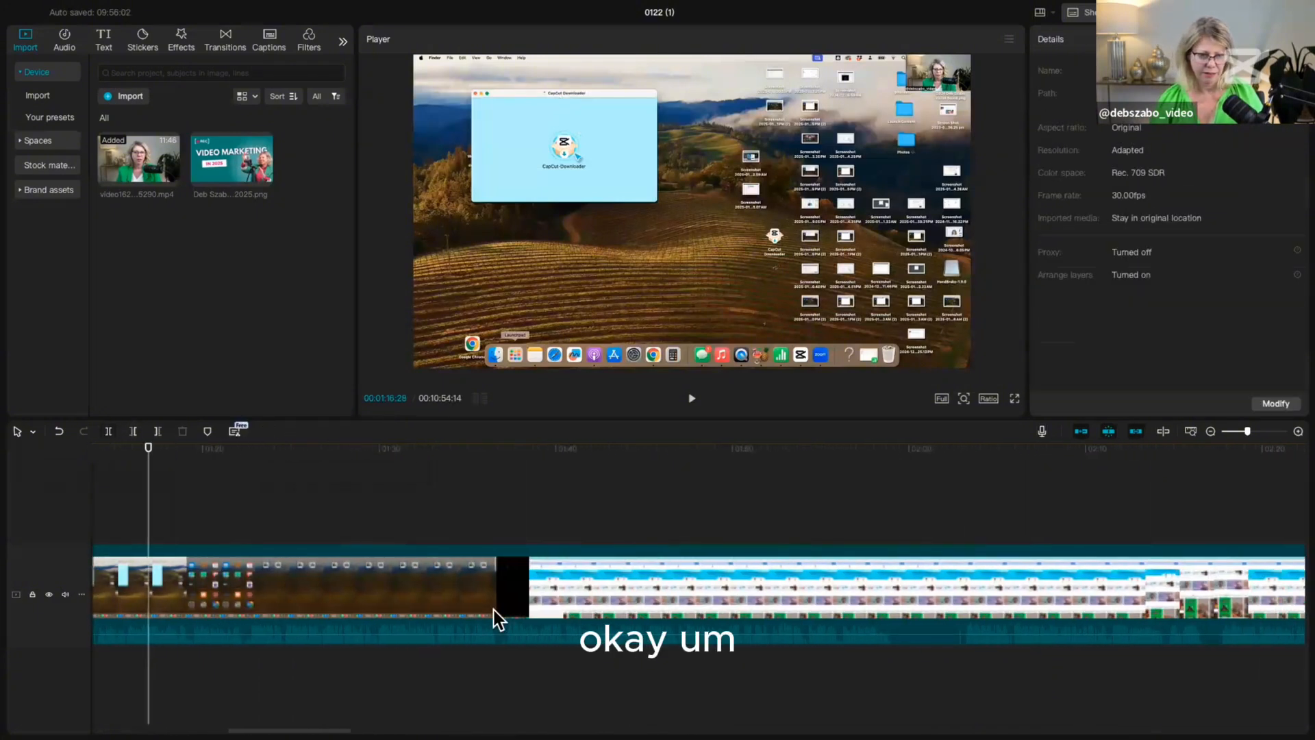
pyautogui.hscroll(-2, 495, 609)
pyautogui.hscroll(3, 156, 529)
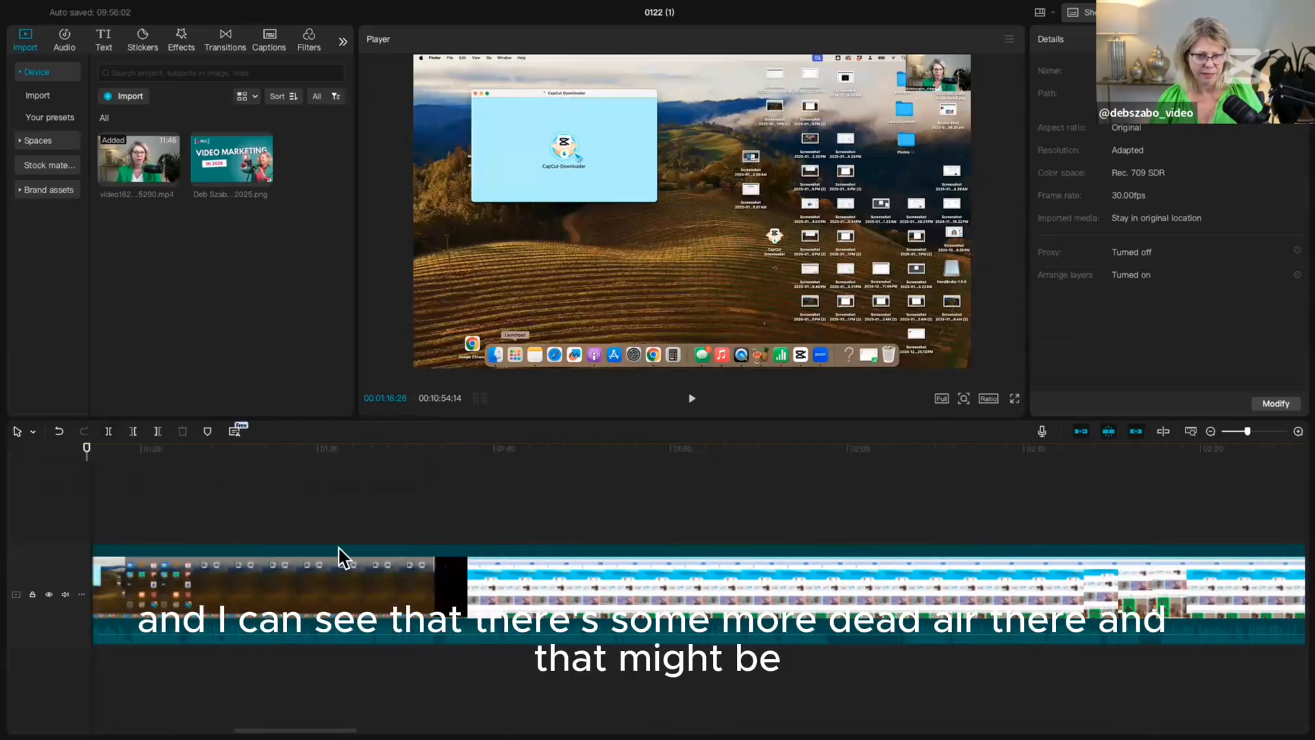
pyautogui.hscroll(-1, 339, 549)
pyautogui.hscroll(-1, 339, 556)
pyautogui.moveTo(208, 543); pyautogui.dragTo(947, 553)
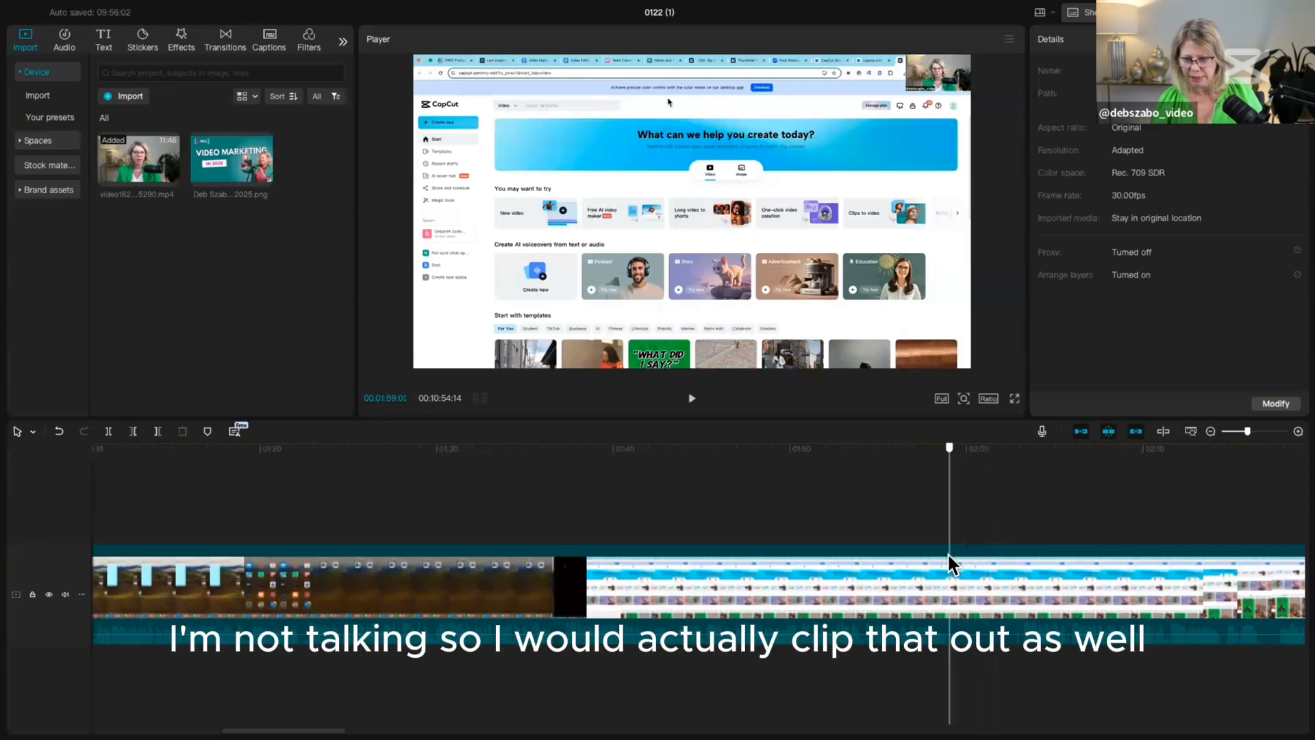
pyautogui.click(108, 433)
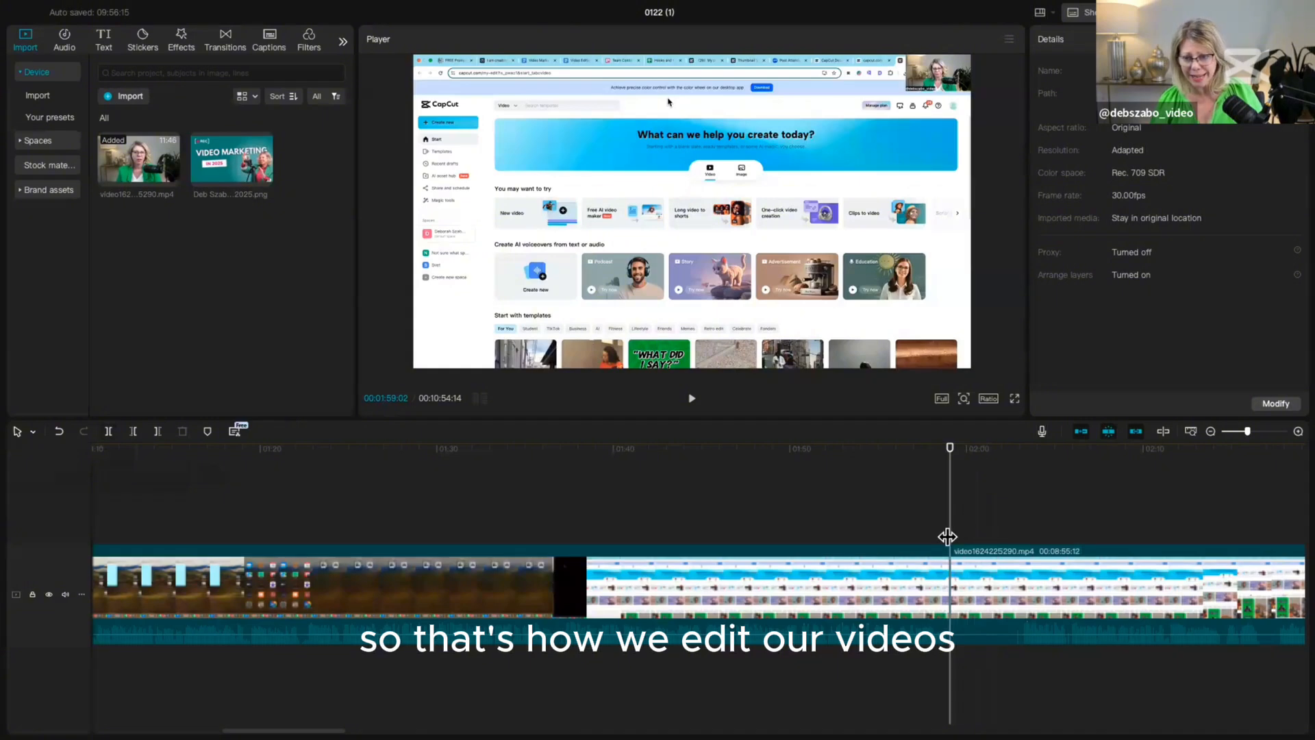
pyautogui.click(990, 541)
pyautogui.moveTo(1007, 543); pyautogui.dragTo(1021, 547)
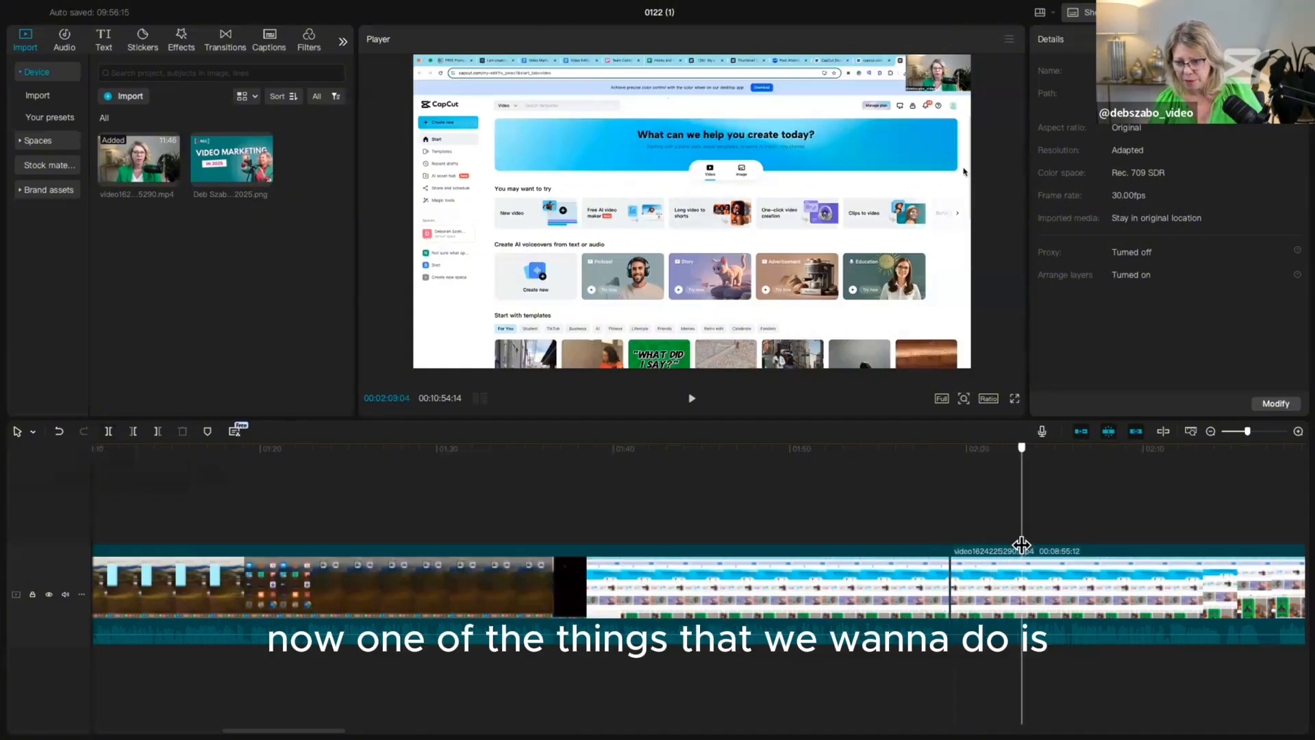
pyautogui.click(108, 433)
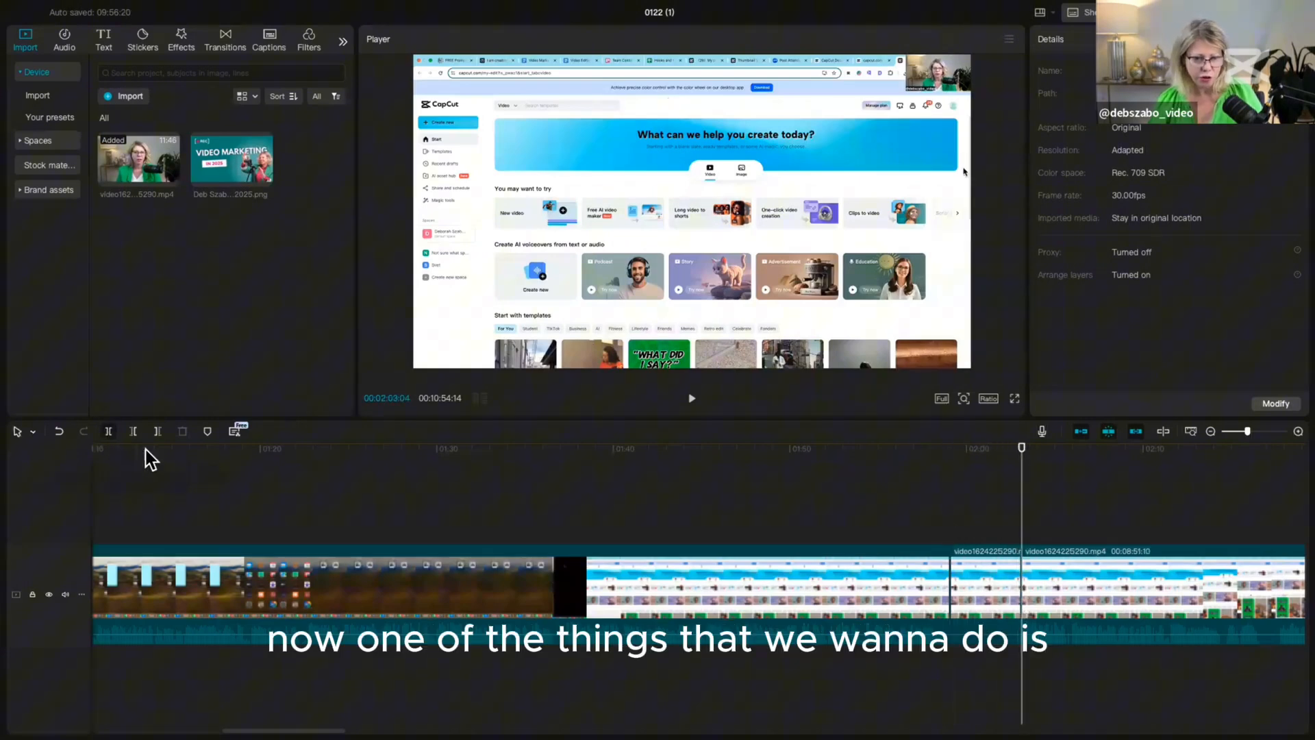
pyautogui.click(1001, 595)
pyautogui.press('Delete')
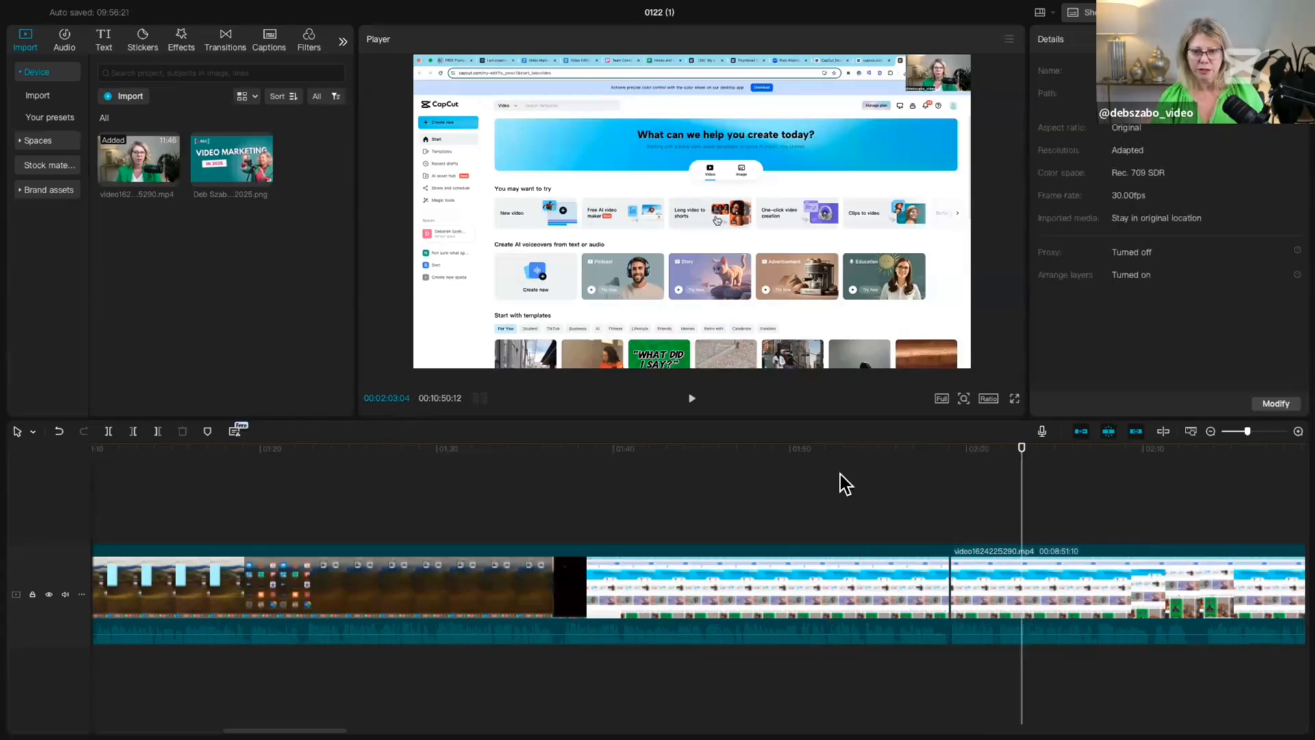
# Step: Add the imported Video Marketing thumbnail image on a track above the first clip, starting at 00:00:03:18
pyautogui.hscroll(-5, 678, 620)
pyautogui.hscroll(-5, 677, 610)
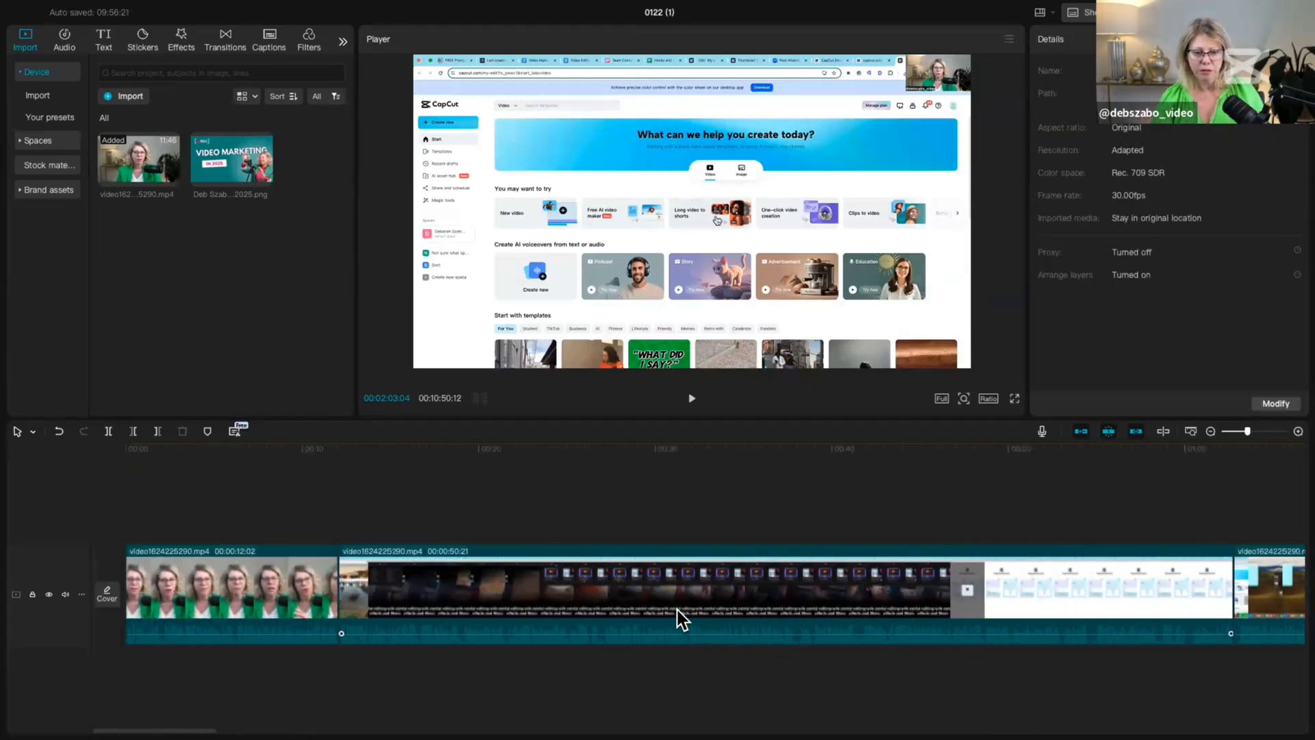
pyautogui.click(236, 588)
pyautogui.click(189, 524)
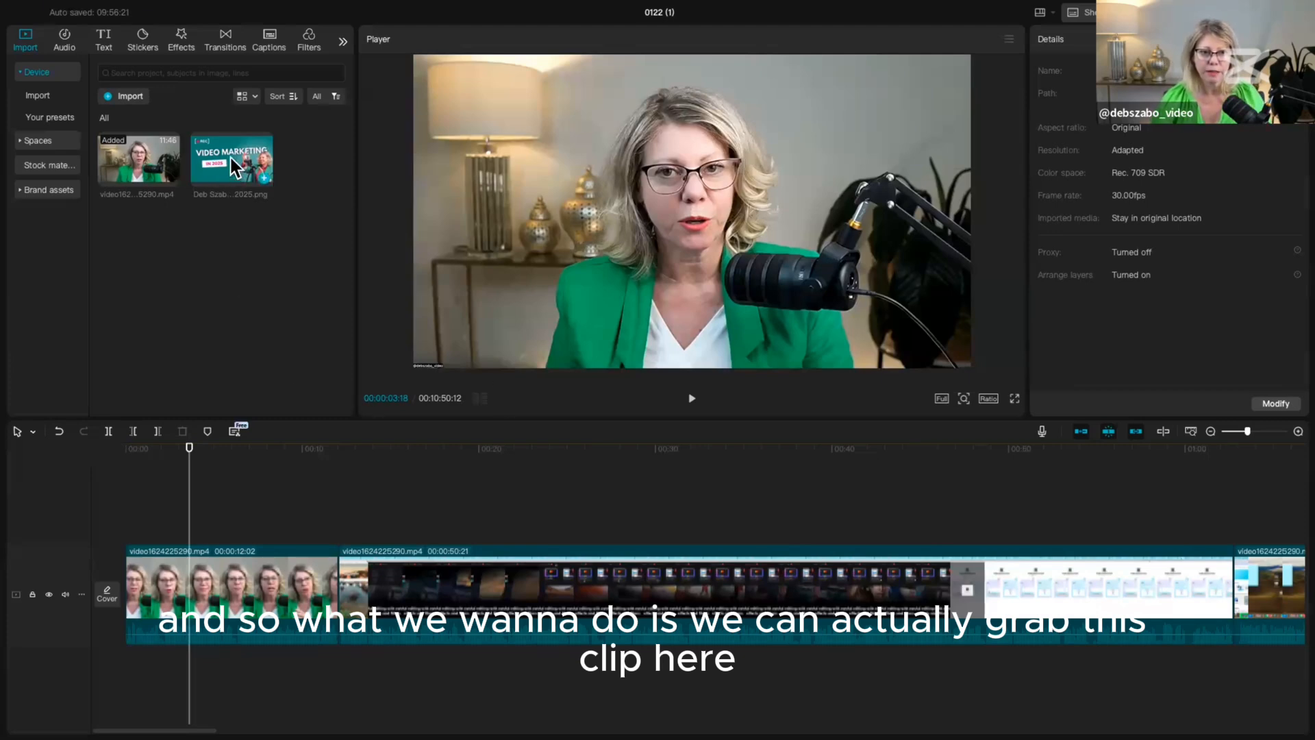
pyautogui.moveTo(233, 165); pyautogui.dragTo(191, 520)
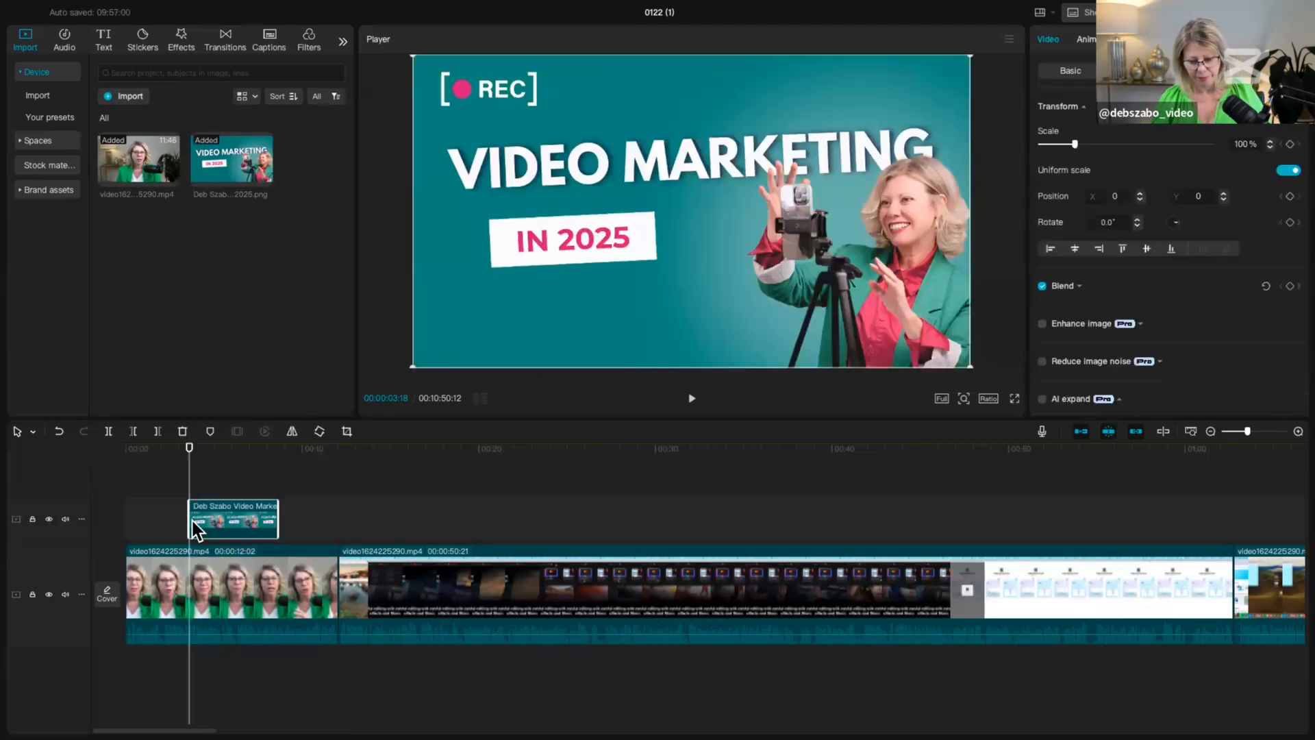
# Step: Play the video from just before the thumbnail overlay until past its end to preview it
pyautogui.moveTo(188, 489); pyautogui.dragTo(179, 460)
pyautogui.press('space')
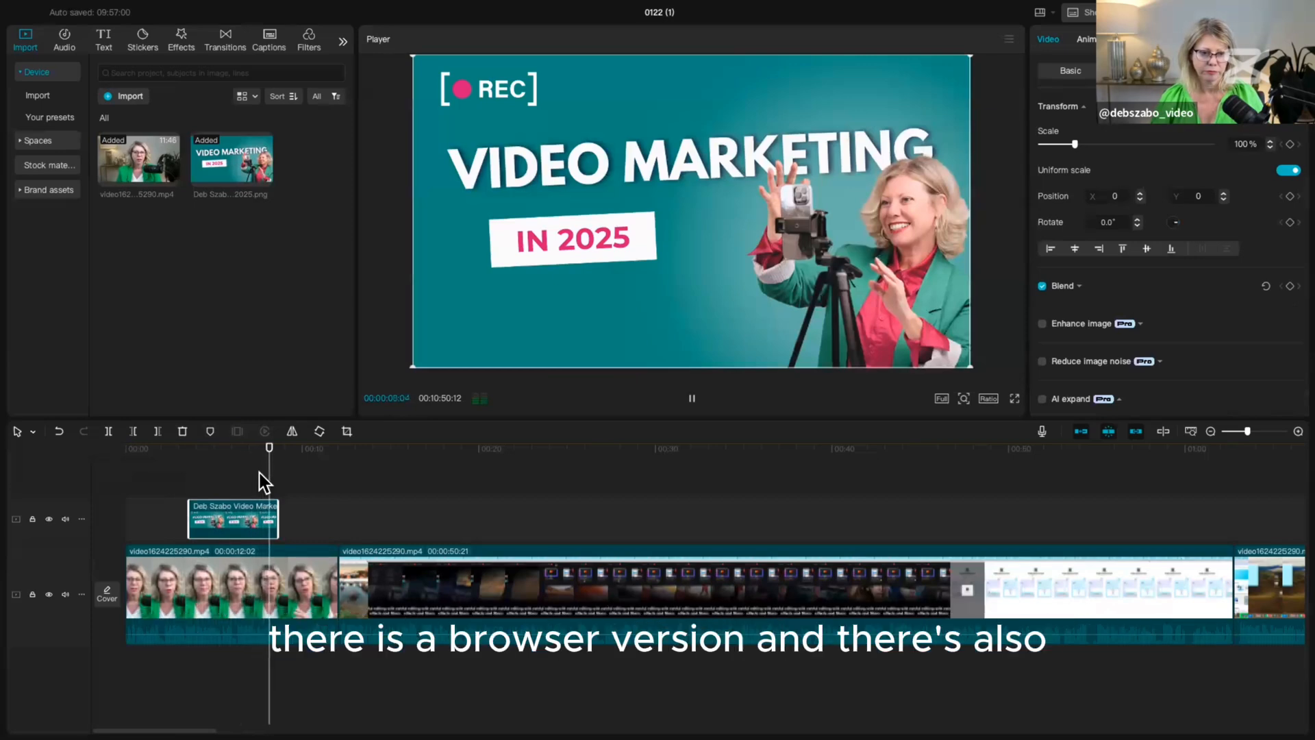
pyautogui.press('space')
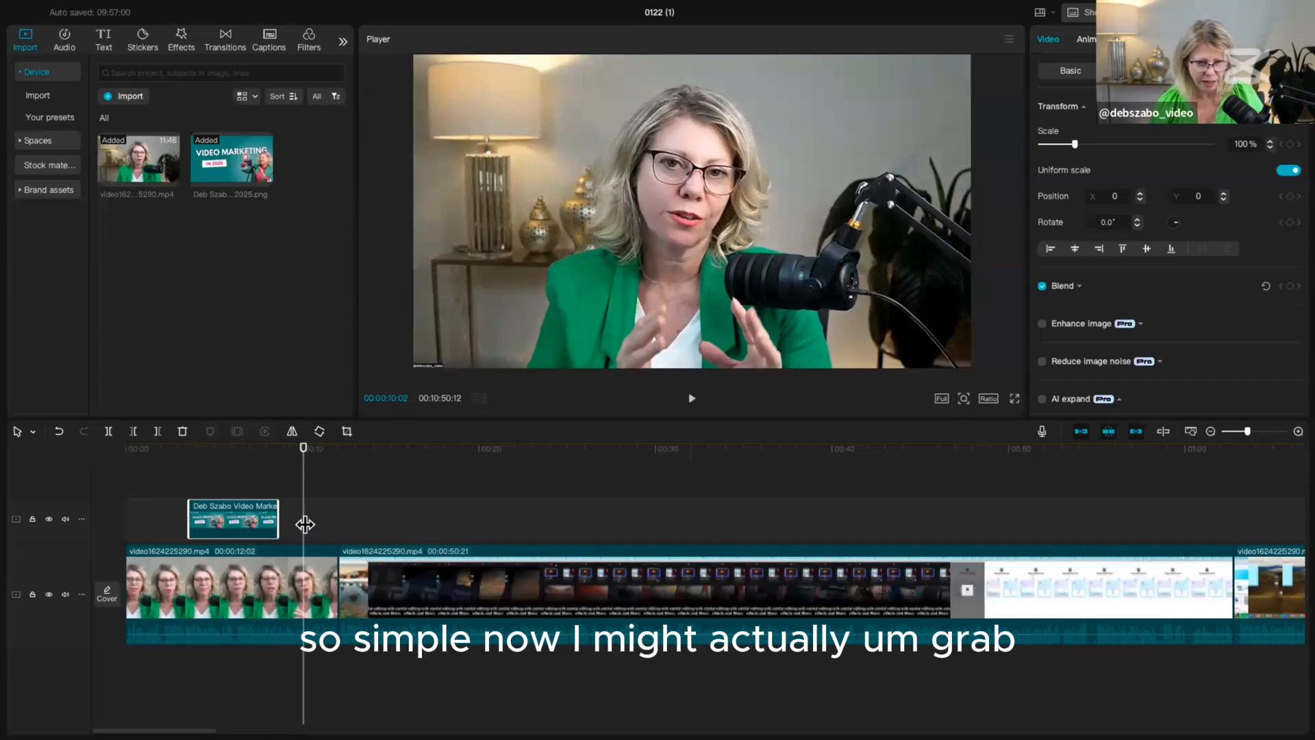
# Step: Split the video at 00:01:40:17 and 00:01:43:12 and copy the short clip between the two cuts
pyautogui.click(1007, 548)
pyautogui.moveTo(997, 548); pyautogui.dragTo(1112, 567)
pyautogui.hscroll(5, 1112, 567)
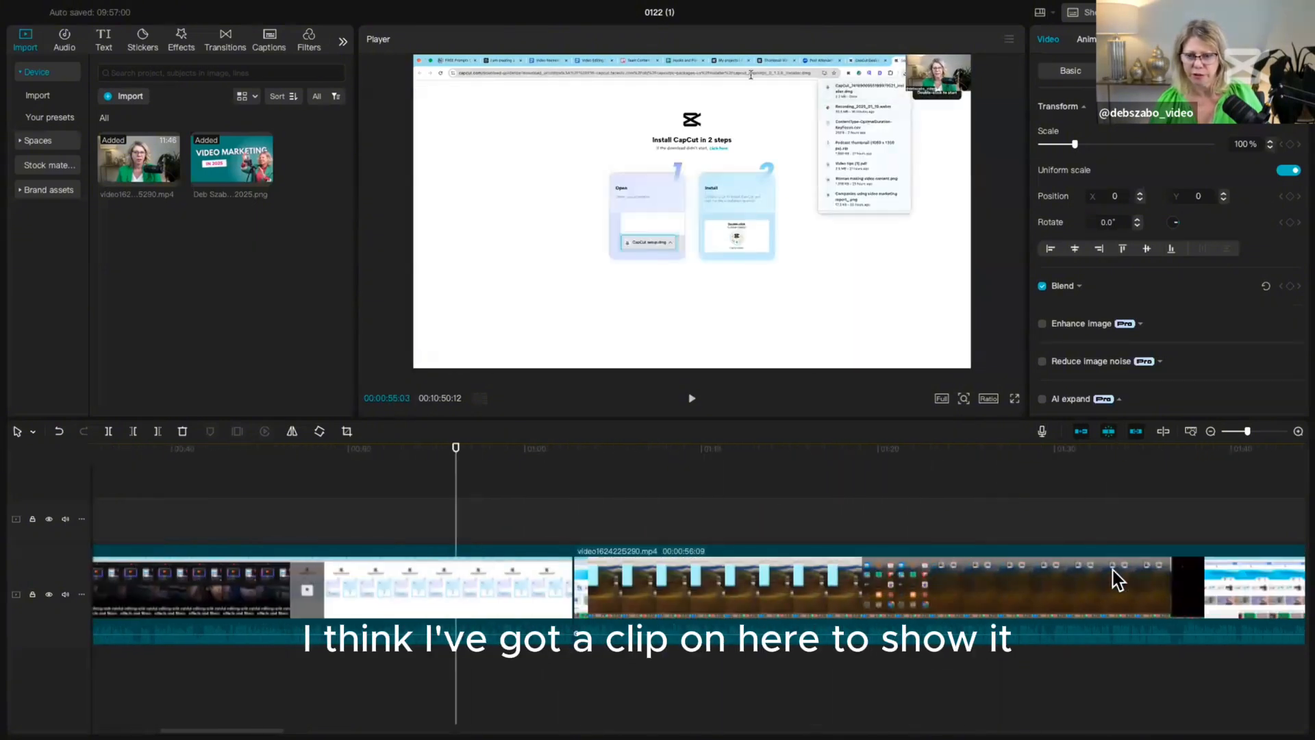
pyautogui.moveTo(456, 538); pyautogui.dragTo(1146, 560)
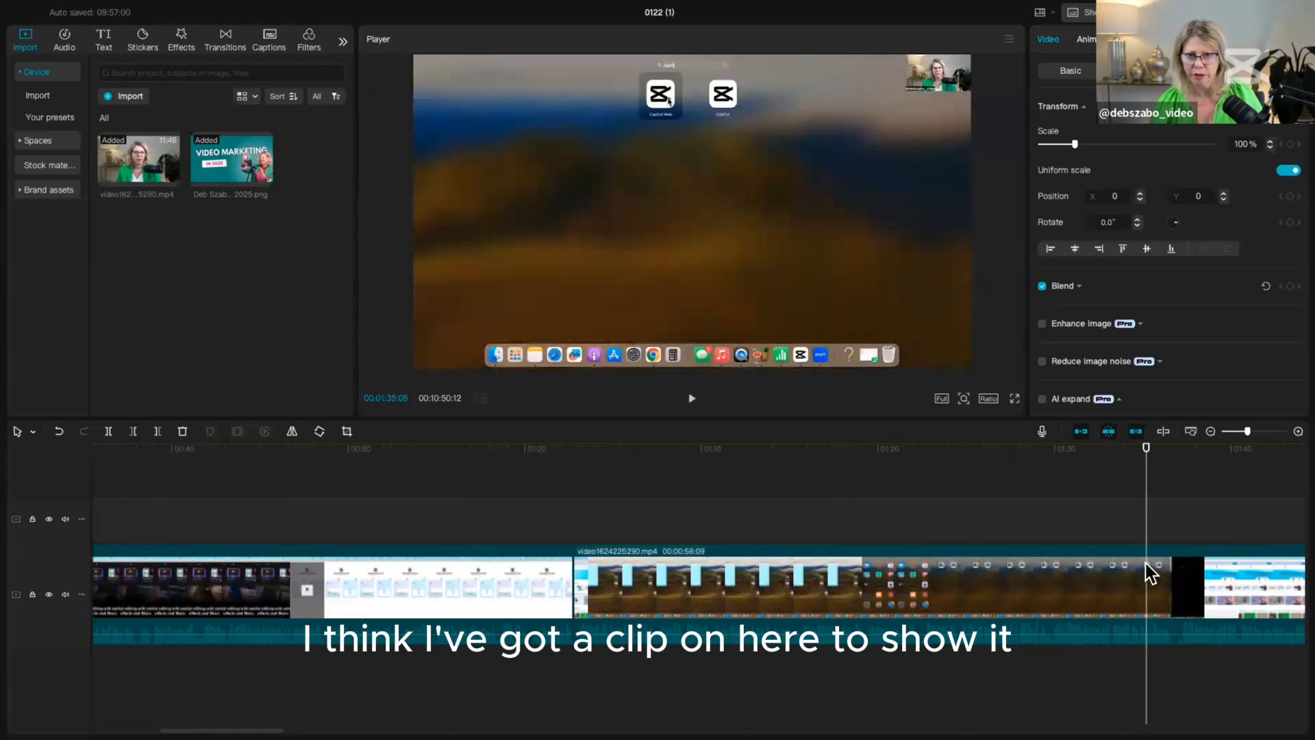
pyautogui.hscroll(4, 1119, 561)
pyautogui.moveTo(607, 530); pyautogui.dragTo(702, 531)
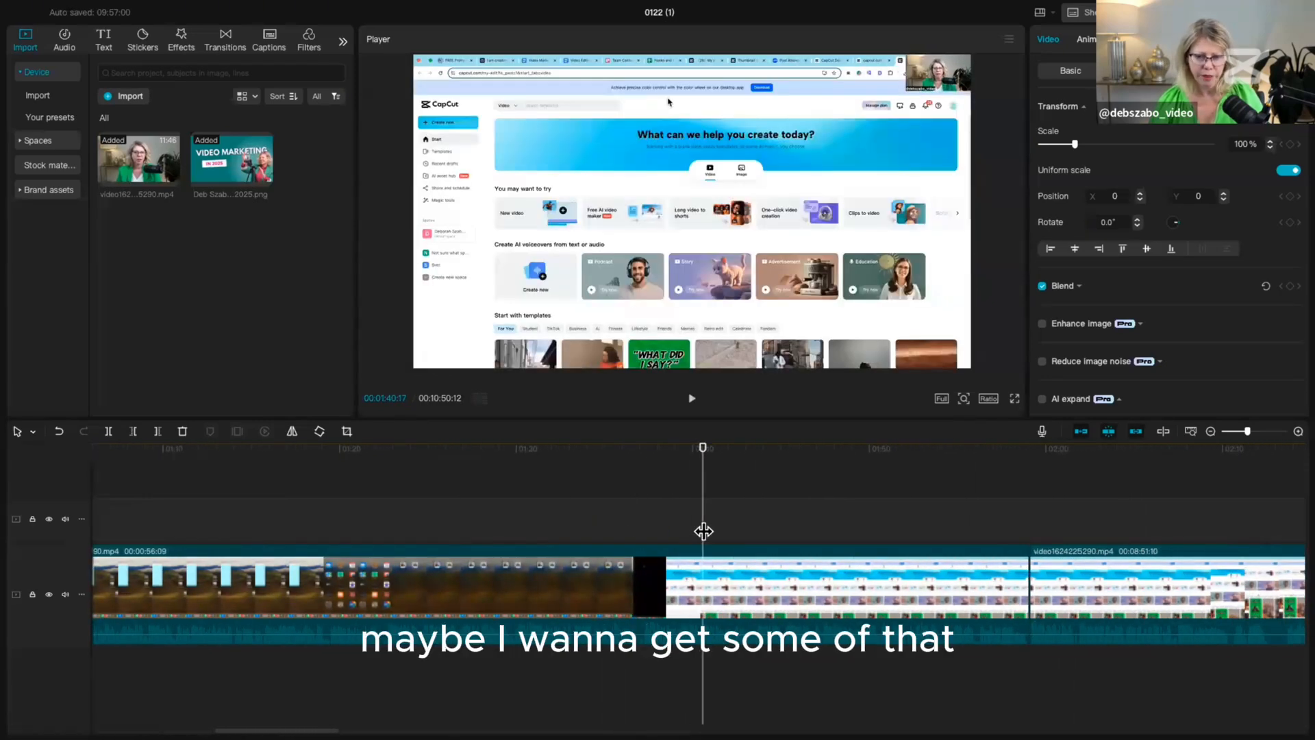
pyautogui.click(108, 431)
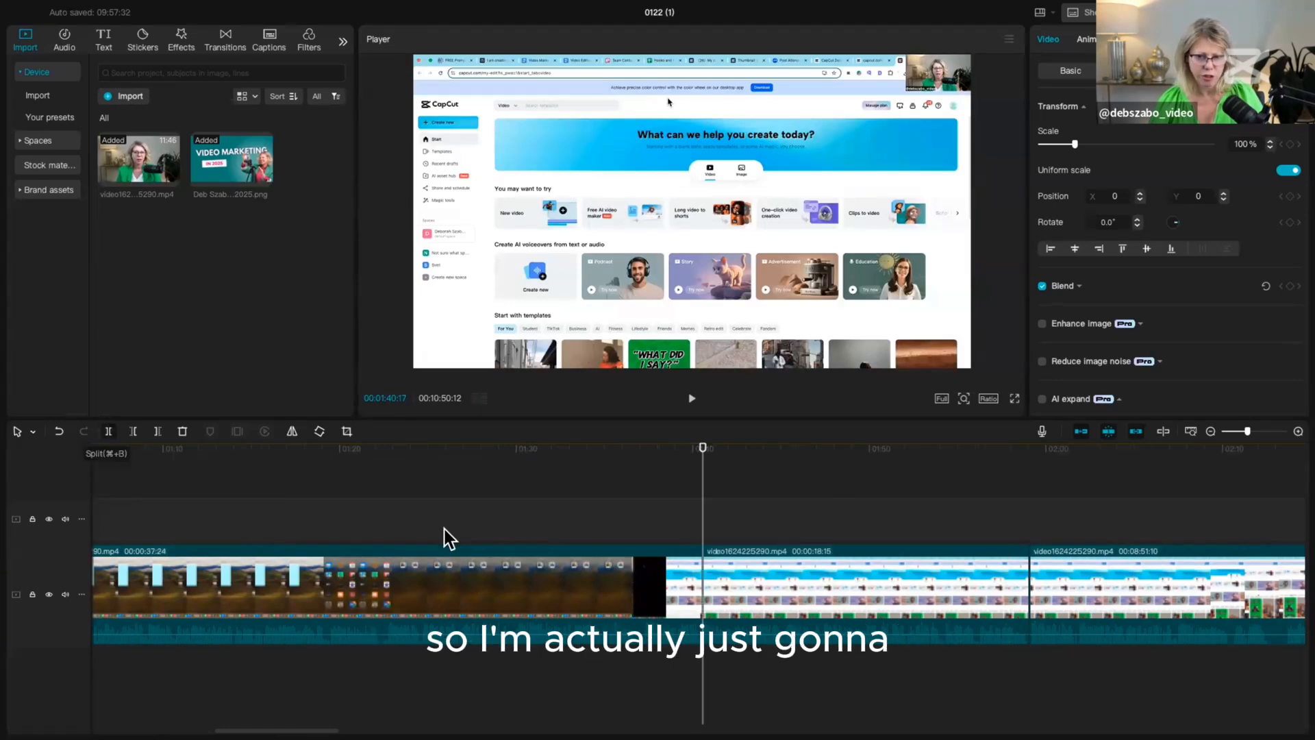
pyautogui.moveTo(705, 538); pyautogui.dragTo(754, 540)
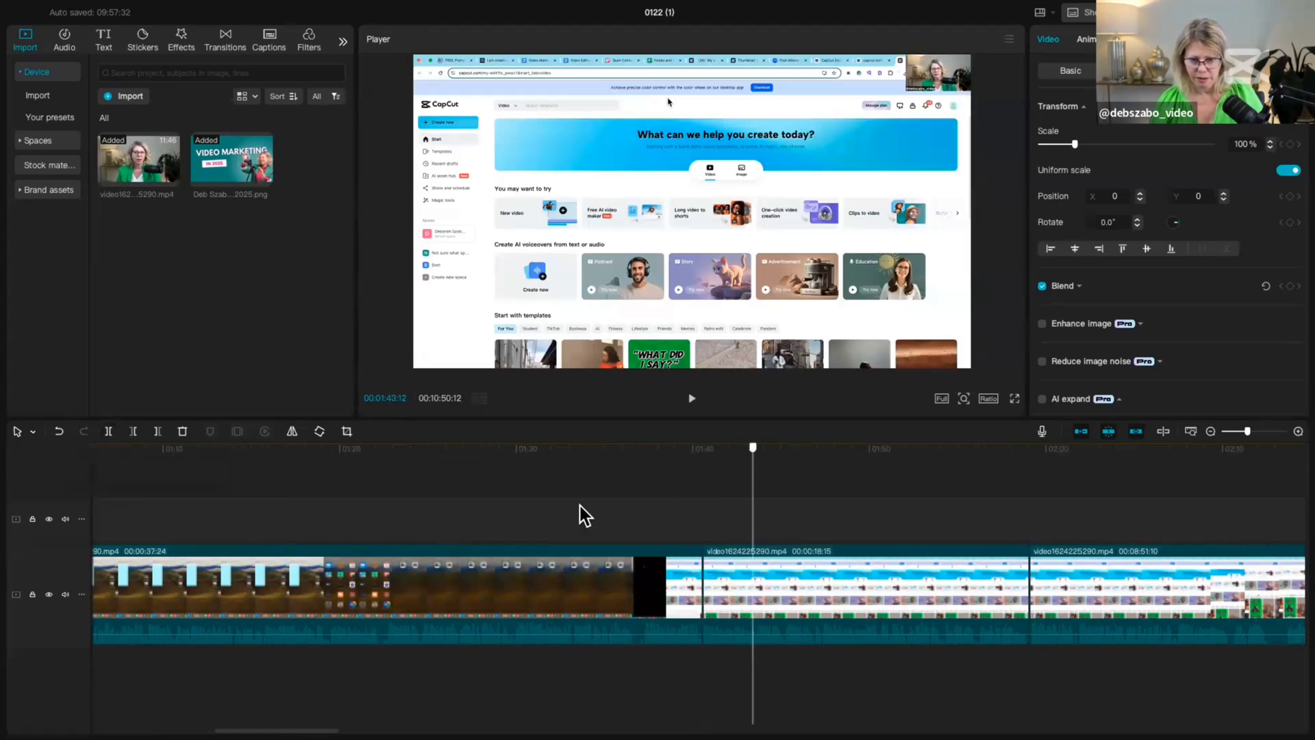
pyautogui.click(109, 432)
pyautogui.click(718, 608)
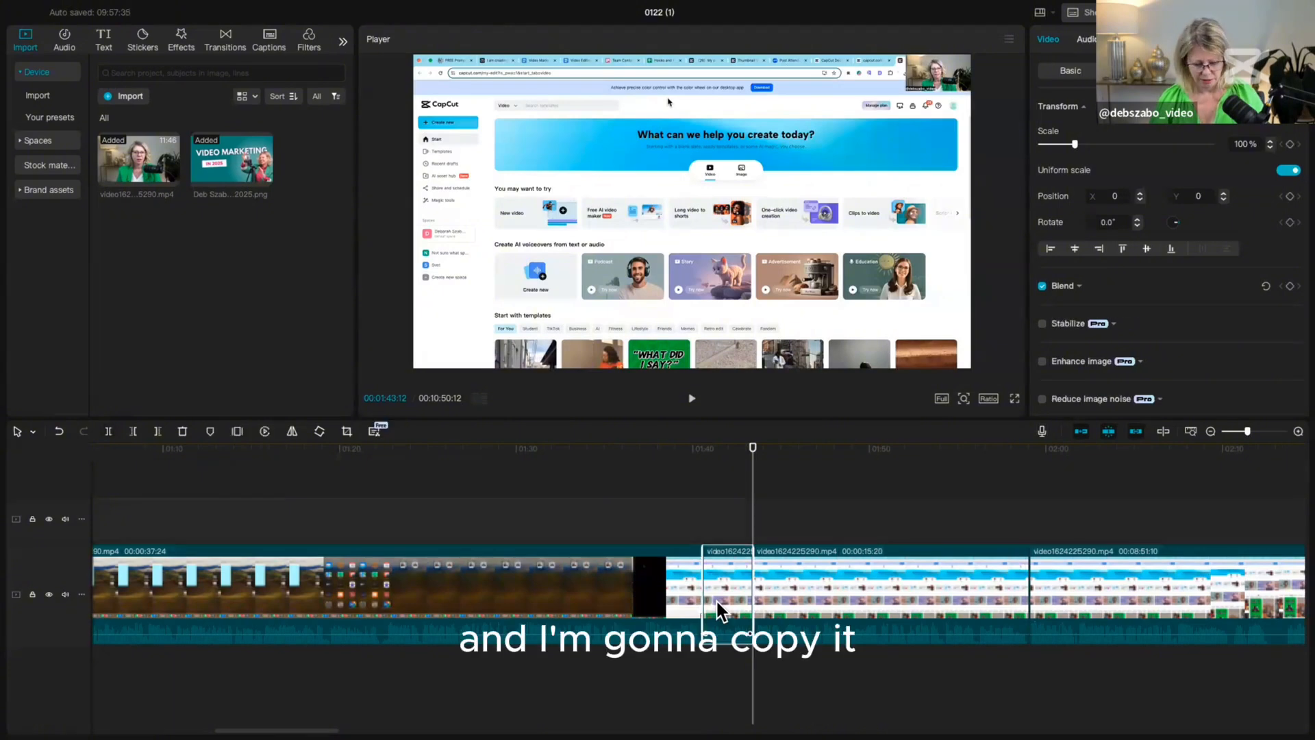
# Step: Paste the copied screen-recording clip onto the overlay track directly after the thumbnail
pyautogui.hscroll(-10, 410, 594)
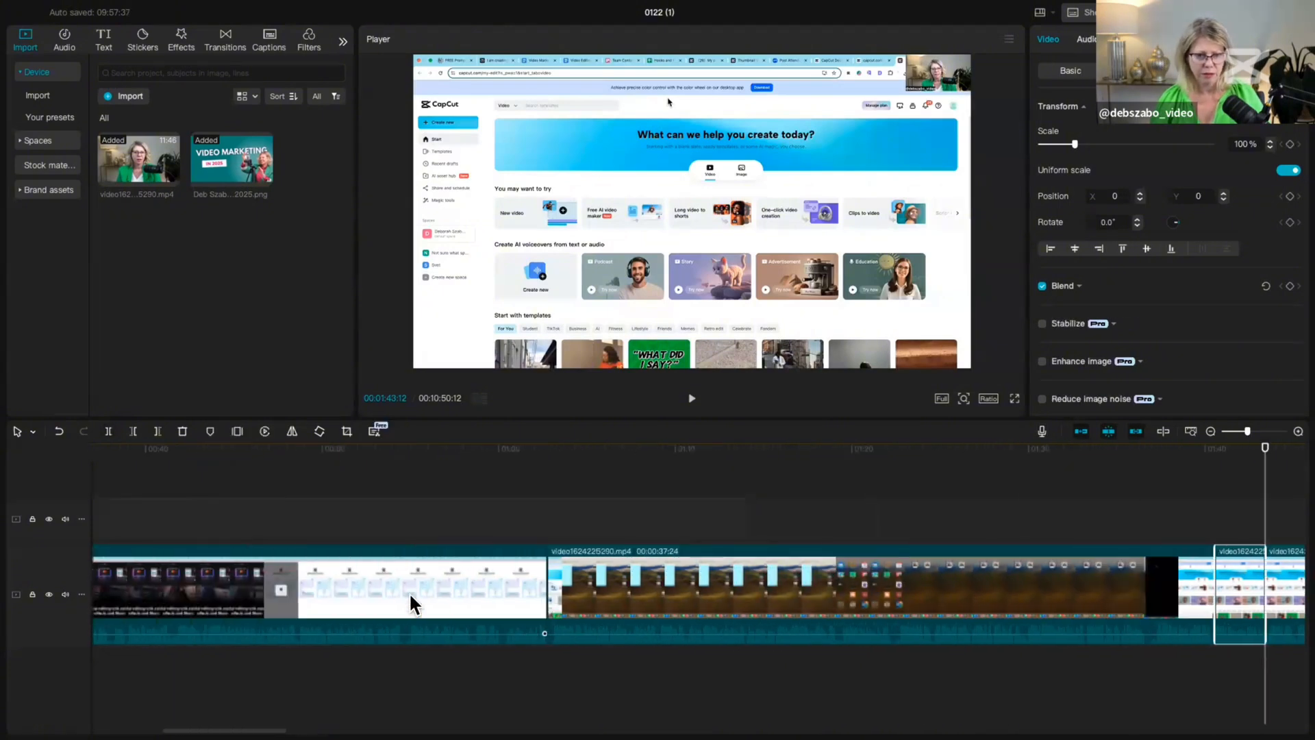
pyautogui.click(295, 521)
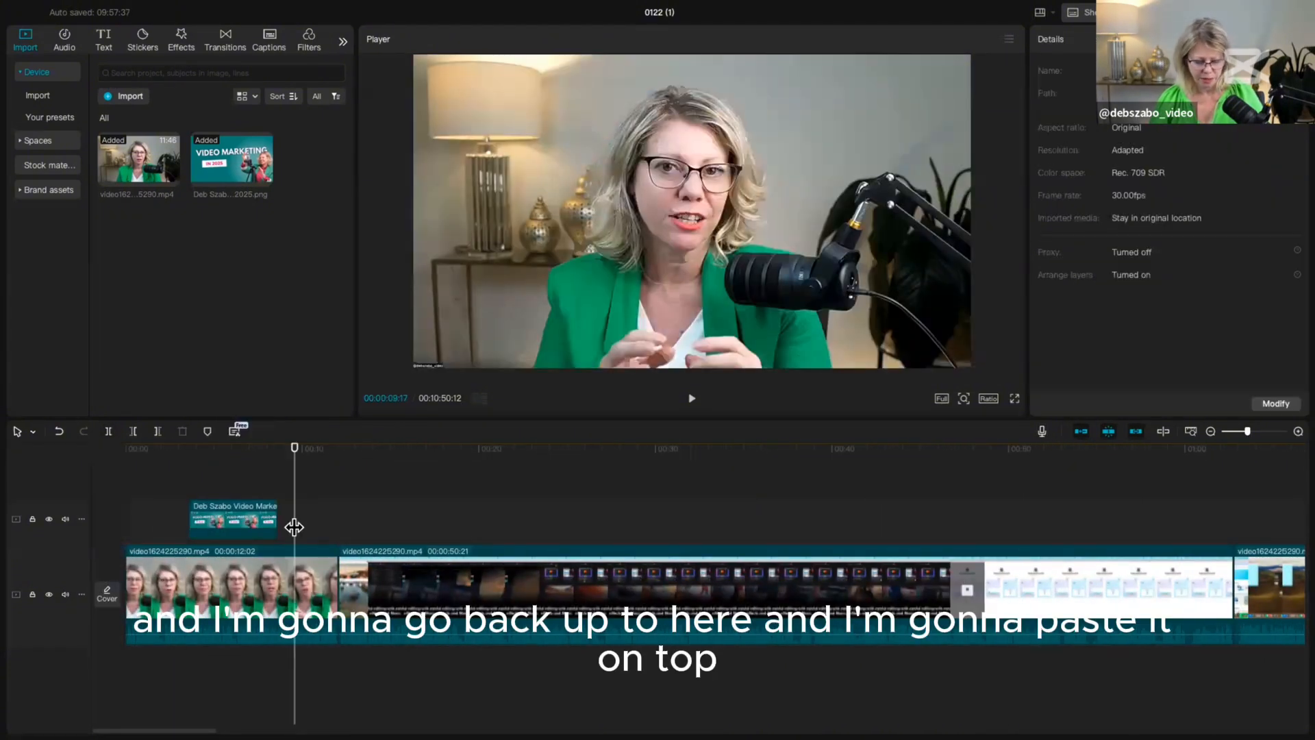
pyautogui.press('super+v')
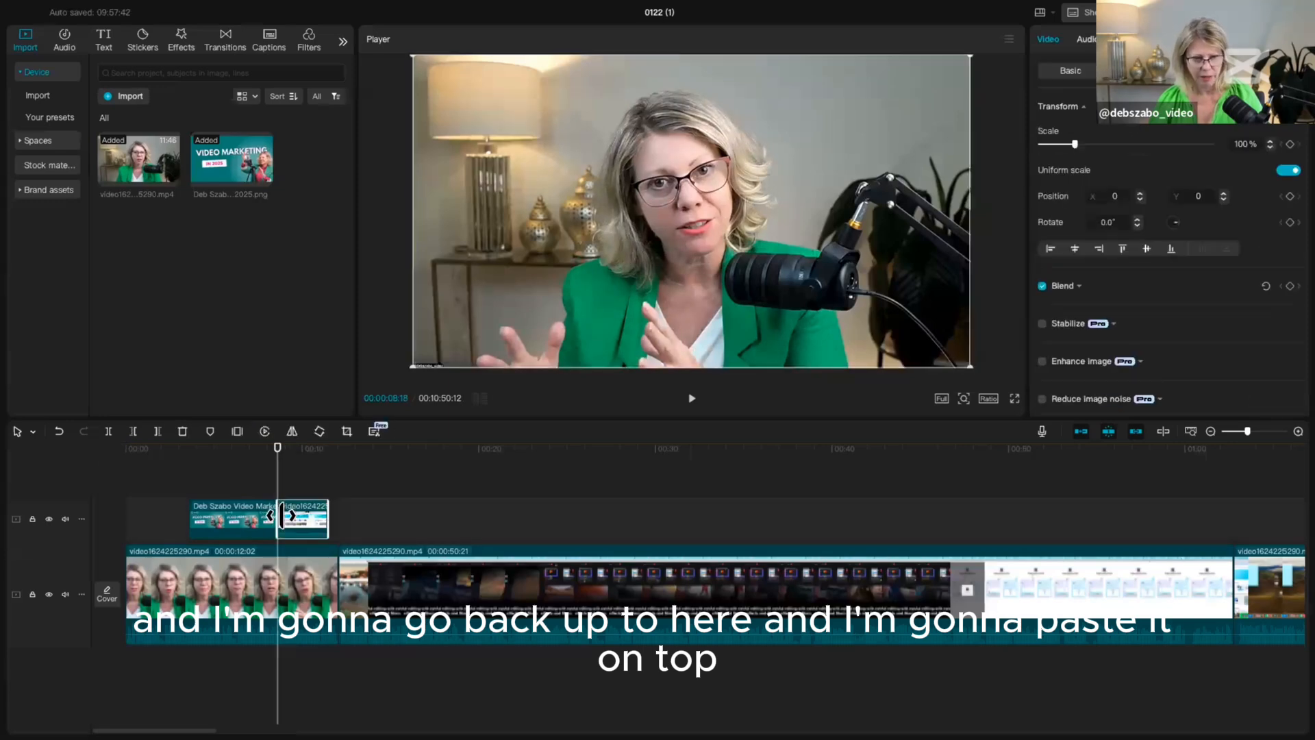
# Step: Delete the thumbnail overlay and move the pasted clip so it starts at about 00:00:04, checking it in playback
pyautogui.click(238, 515)
pyautogui.press('Delete')
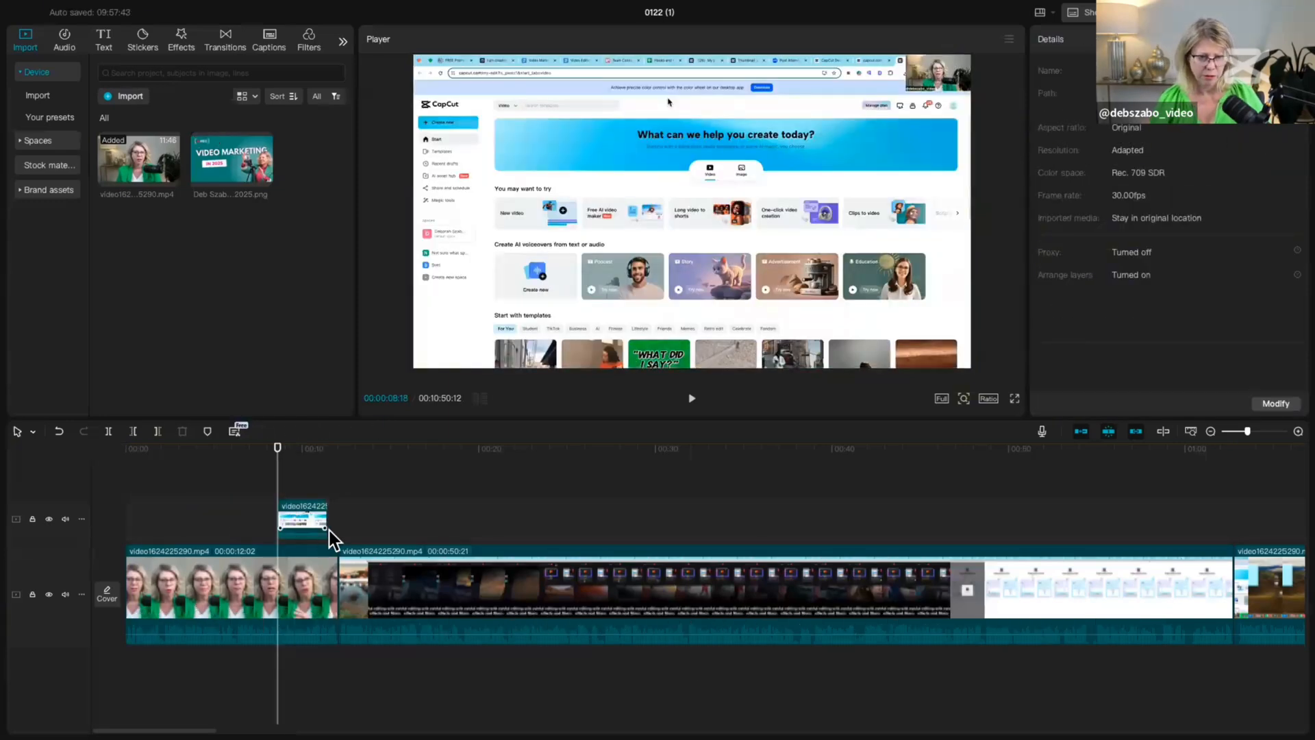
pyautogui.moveTo(308, 534); pyautogui.dragTo(187, 542)
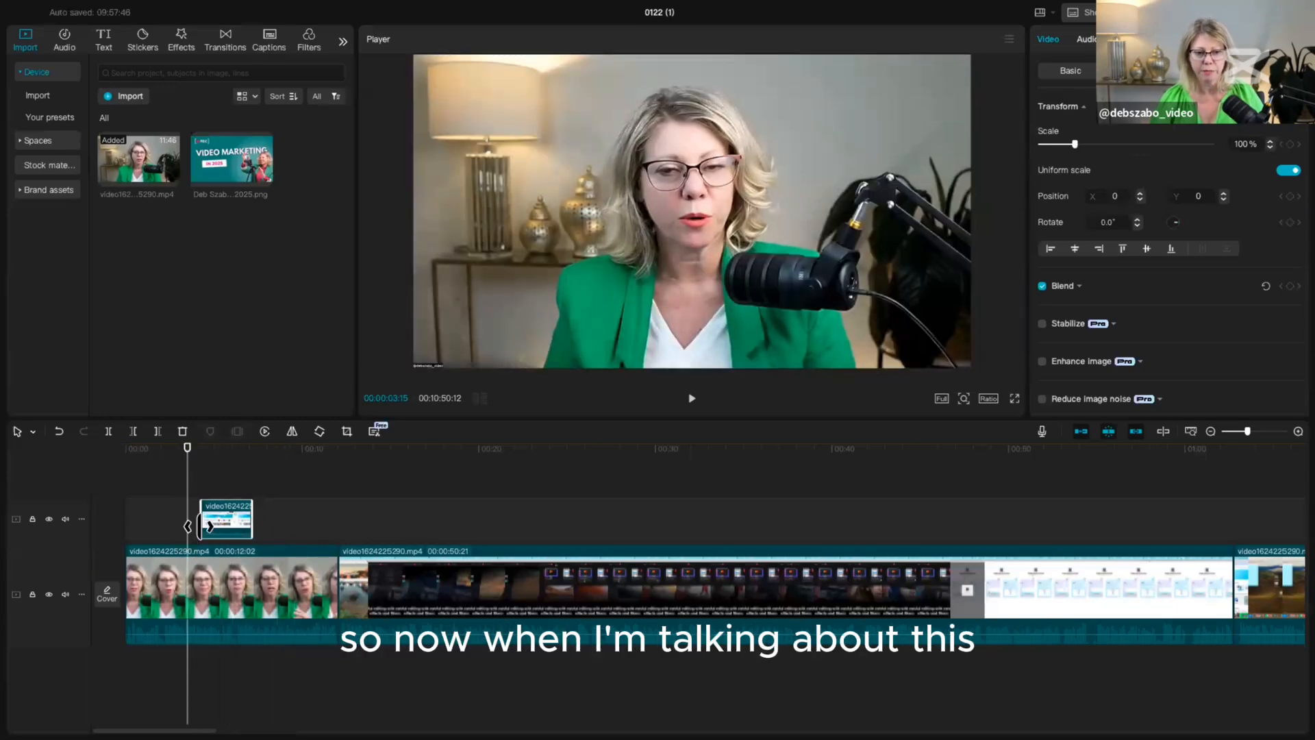
pyautogui.press('space')
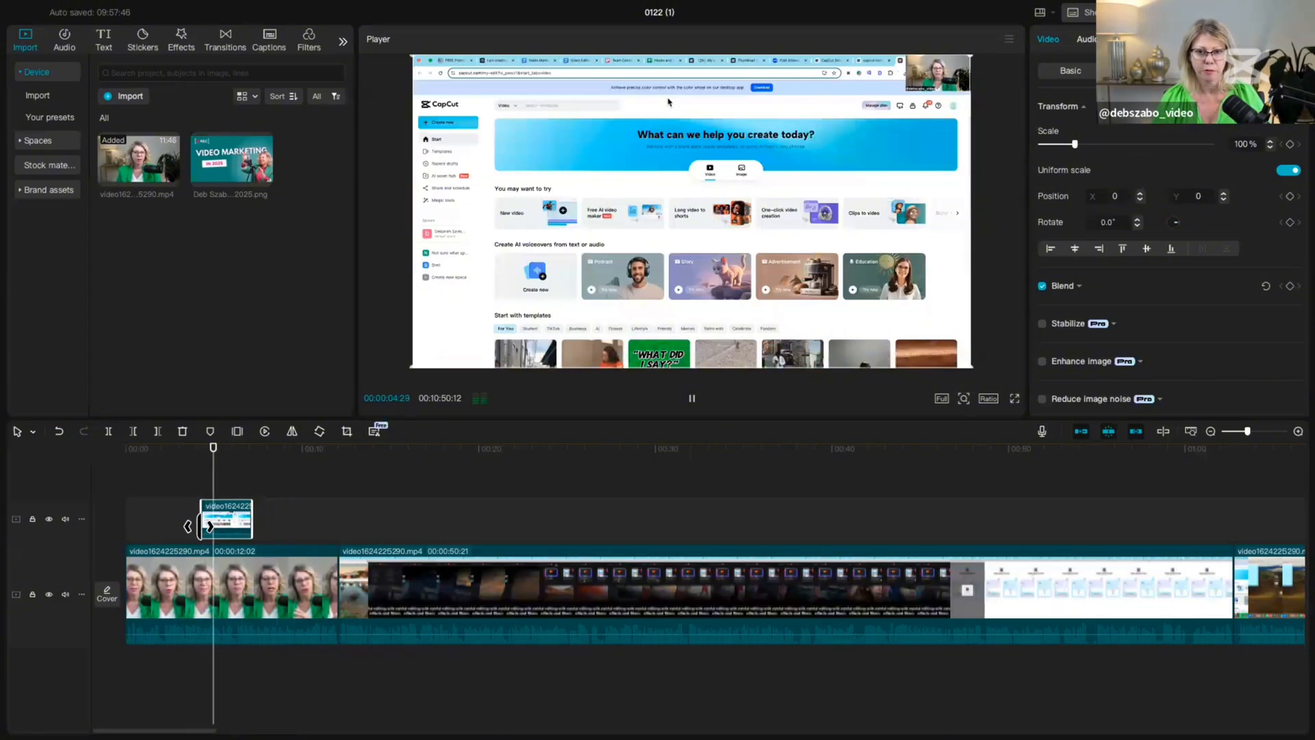
pyautogui.press('space')
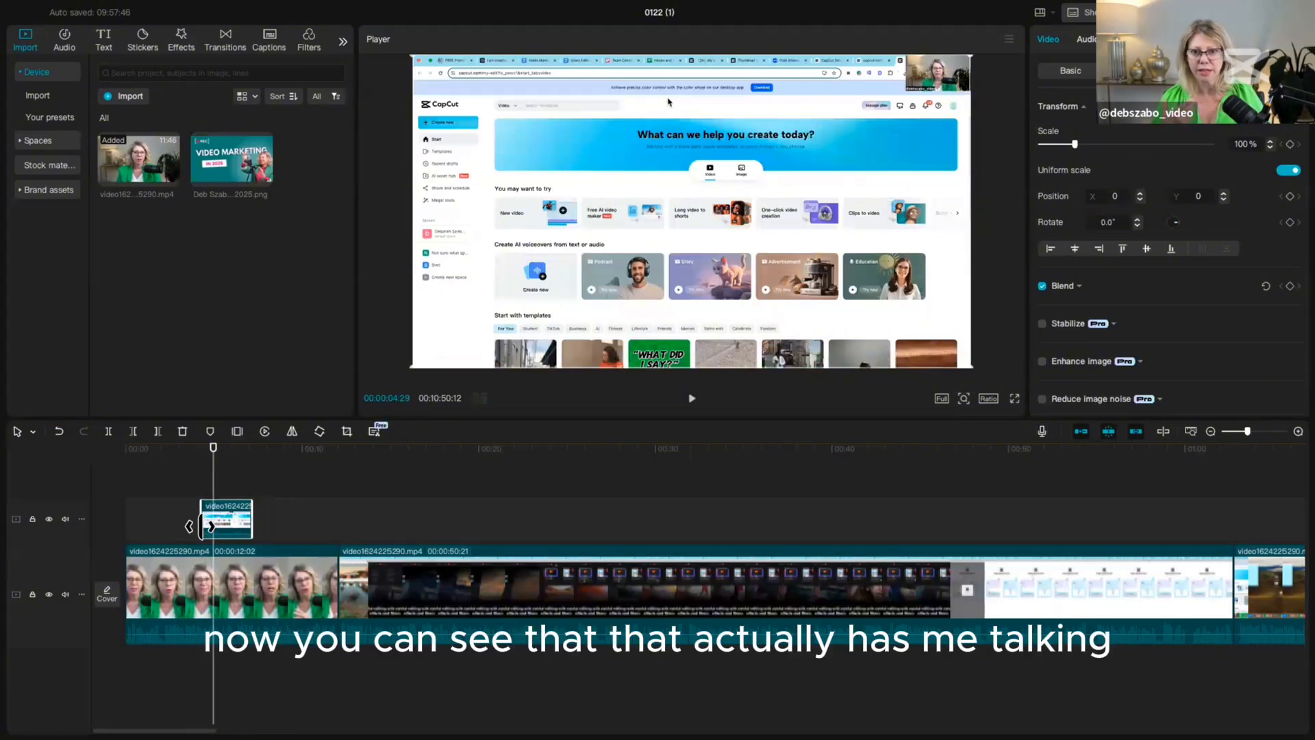
# Step: Mute the pasted overlay clip by lowering its volume line in the timeline all the way down
pyautogui.click(1298, 431)
pyautogui.click(1297, 431)
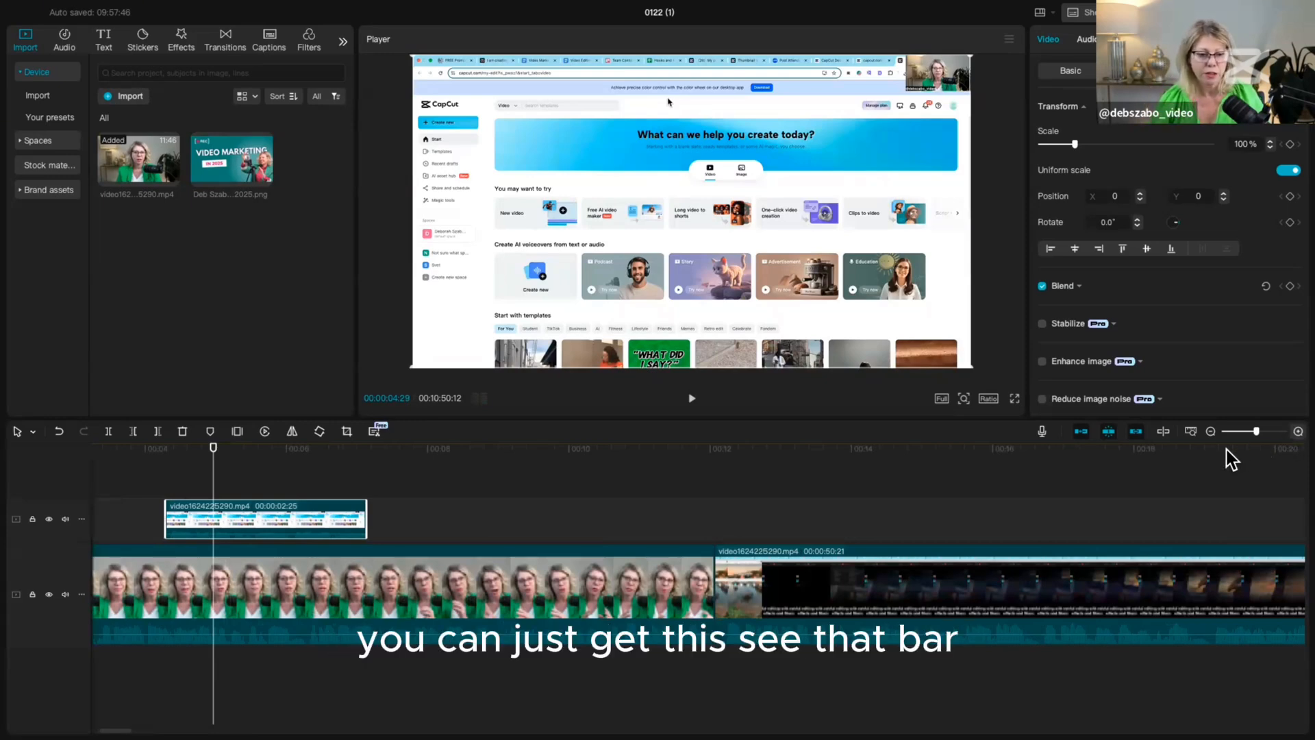
pyautogui.moveTo(330, 542)
pyautogui.moveTo(325, 534); pyautogui.dragTo(325, 541)
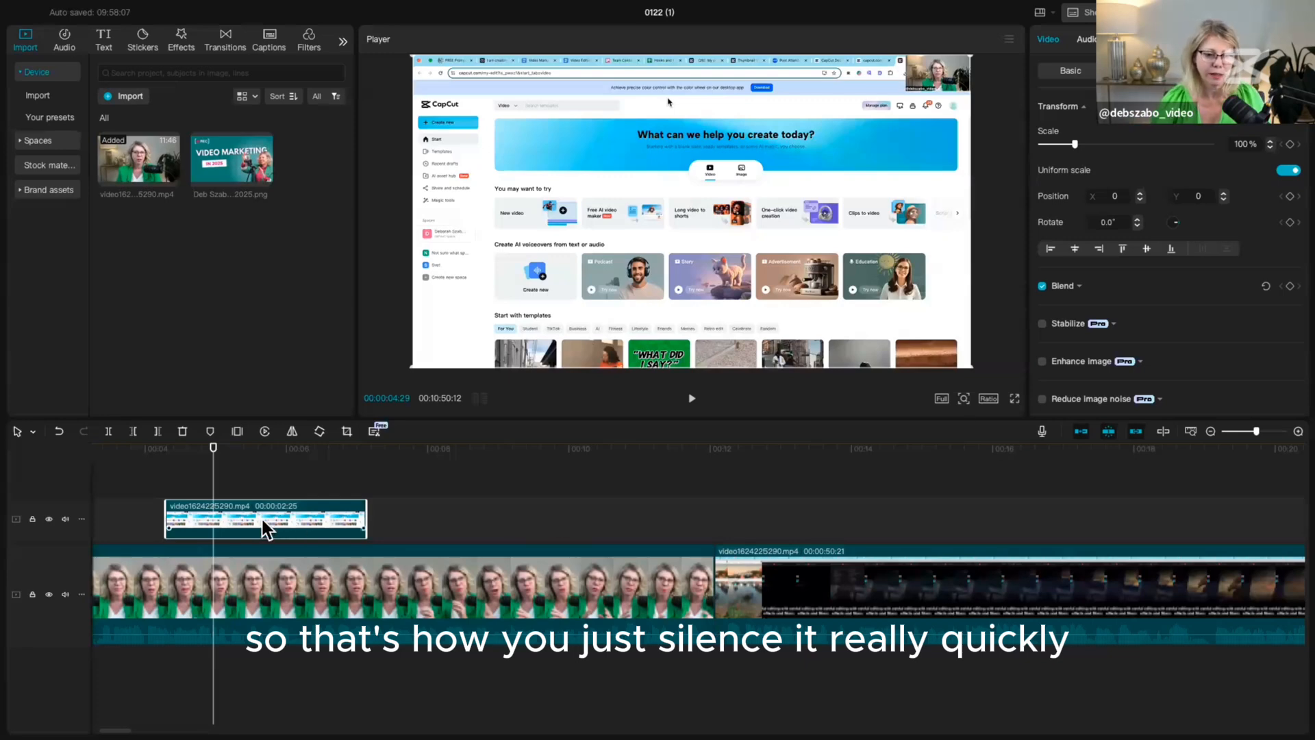
# Step: Try setting the overlay clip's volume to -13.4 dB in its audio properties and silence the clip again
pyautogui.click(1089, 41)
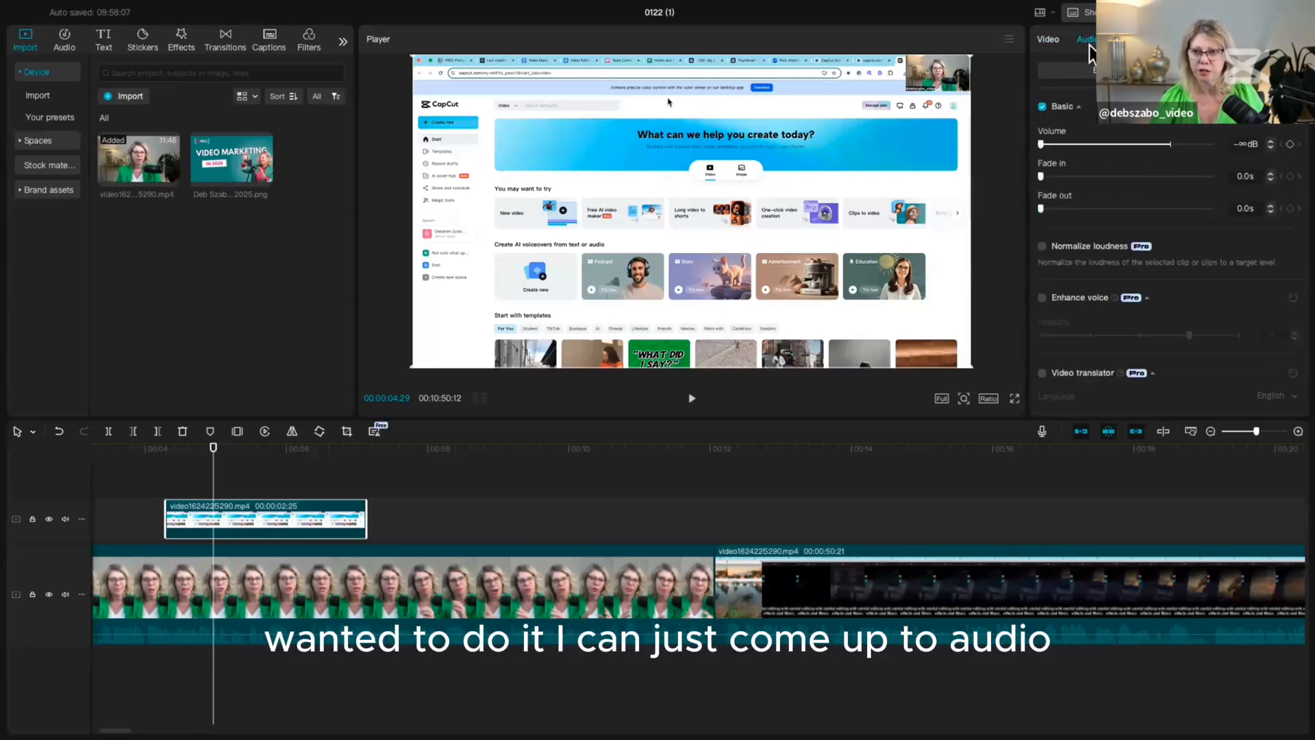
pyautogui.moveTo(1169, 145)
pyautogui.mouseDown()
pyautogui.moveTo(1143, 145)
pyautogui.moveTo(1203, 145)
pyautogui.moveTo(1133, 145)
pyautogui.moveTo(1206, 145)
pyautogui.moveTo(1134, 151)
pyautogui.mouseUp()
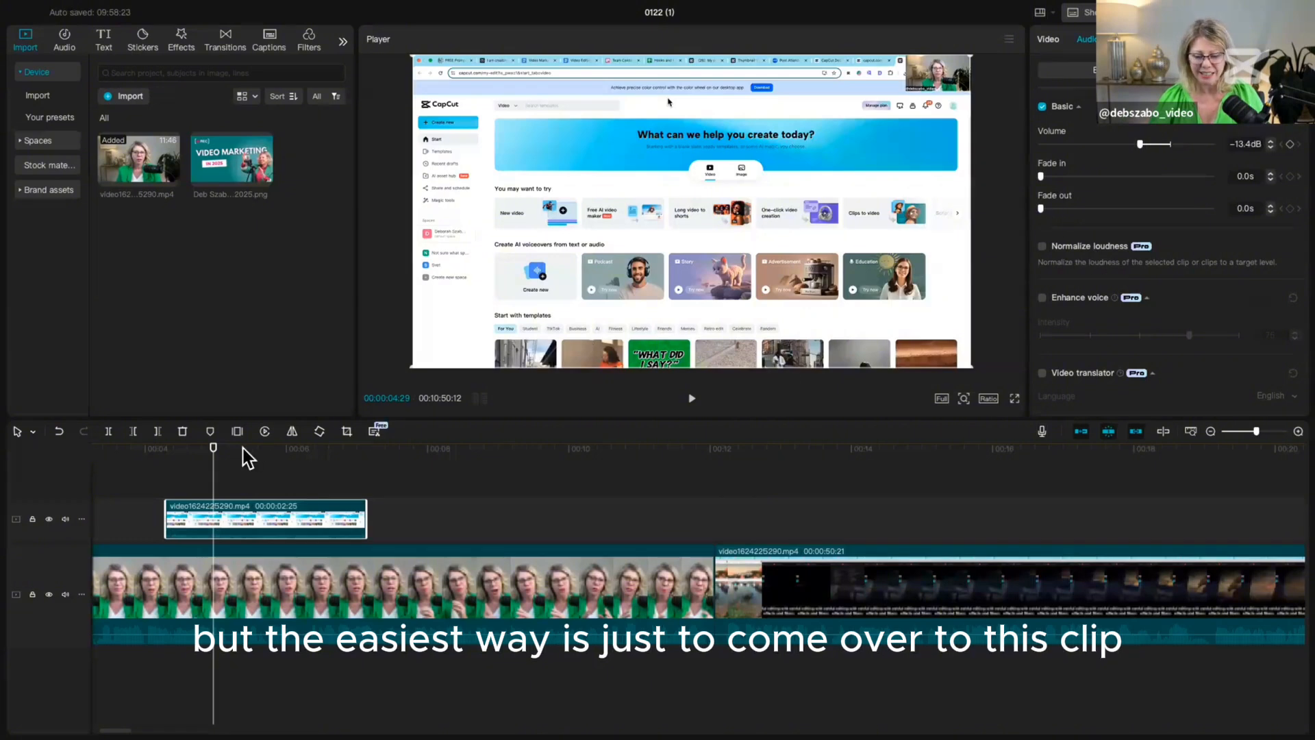
pyautogui.moveTo(232, 533); pyautogui.dragTo(228, 547)
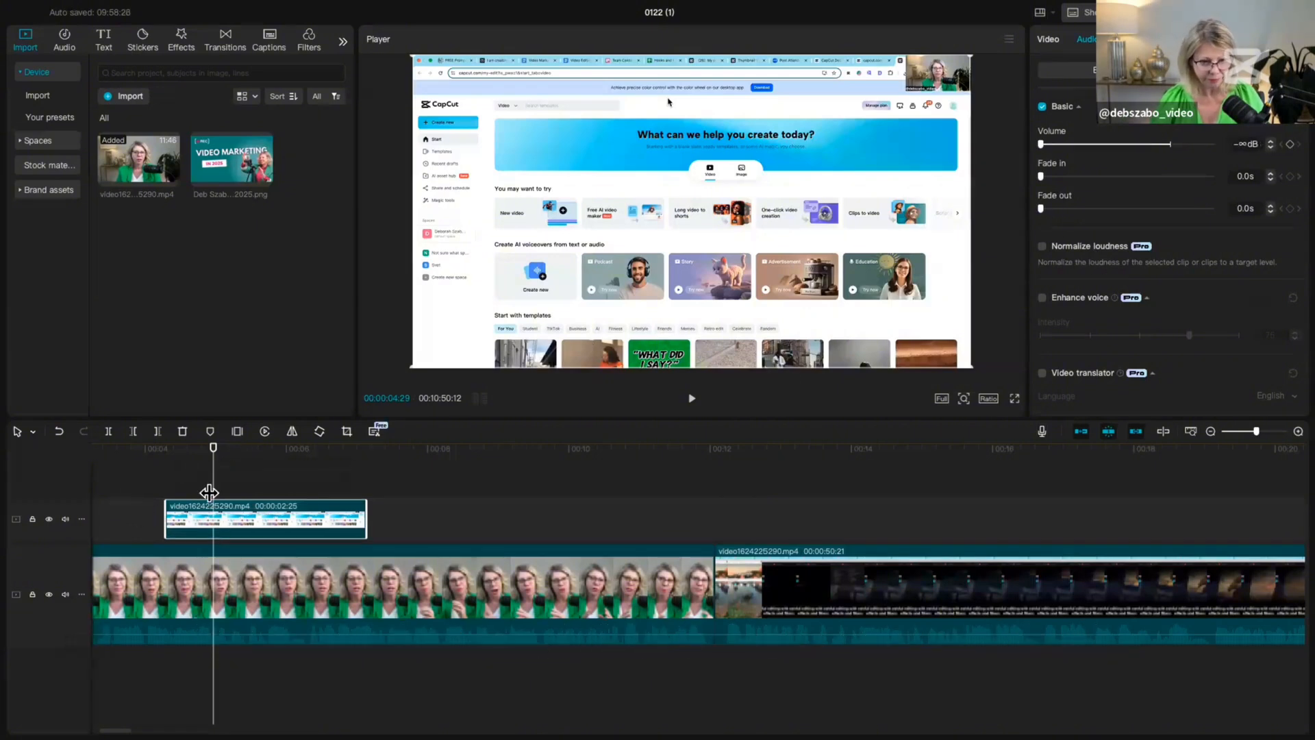
# Step: Find the spot in playback where the browser is mentioned and move the overlay clip to start there, at about 00:00:08:10
pyautogui.moveTo(208, 490); pyautogui.dragTo(337, 500)
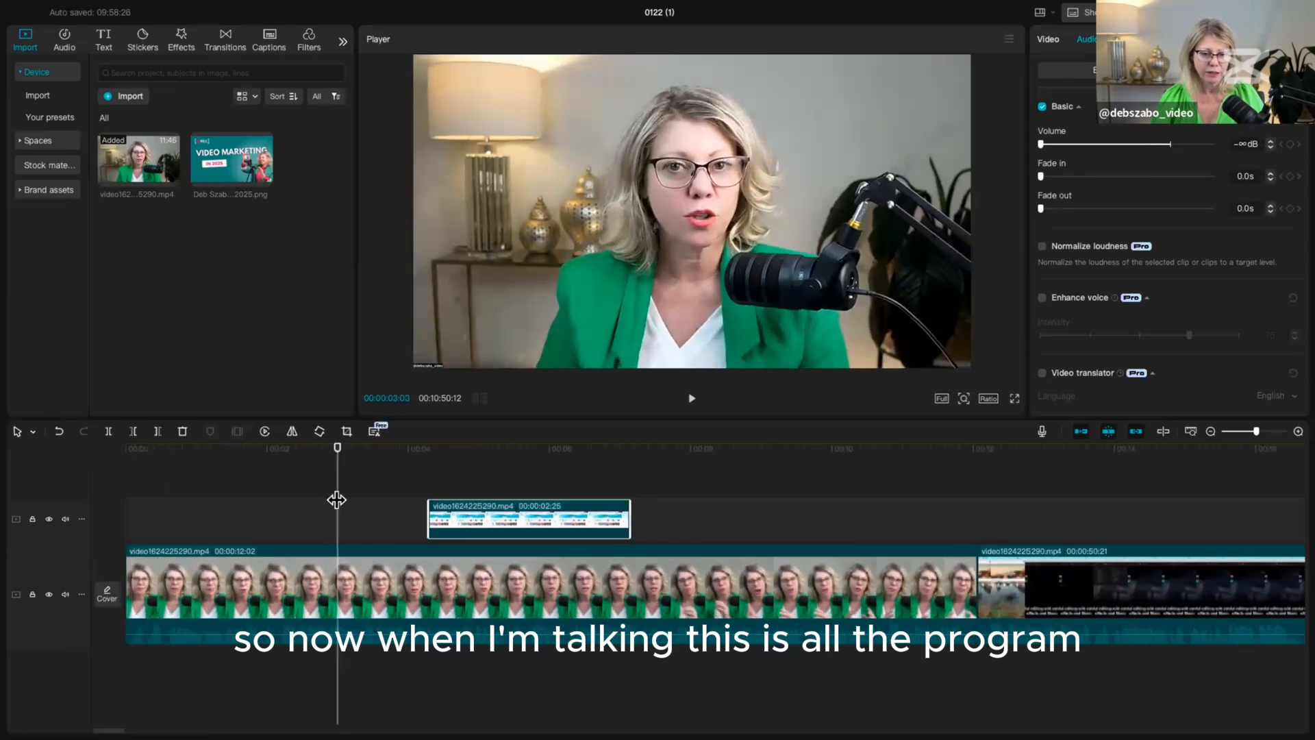
pyautogui.press('space')
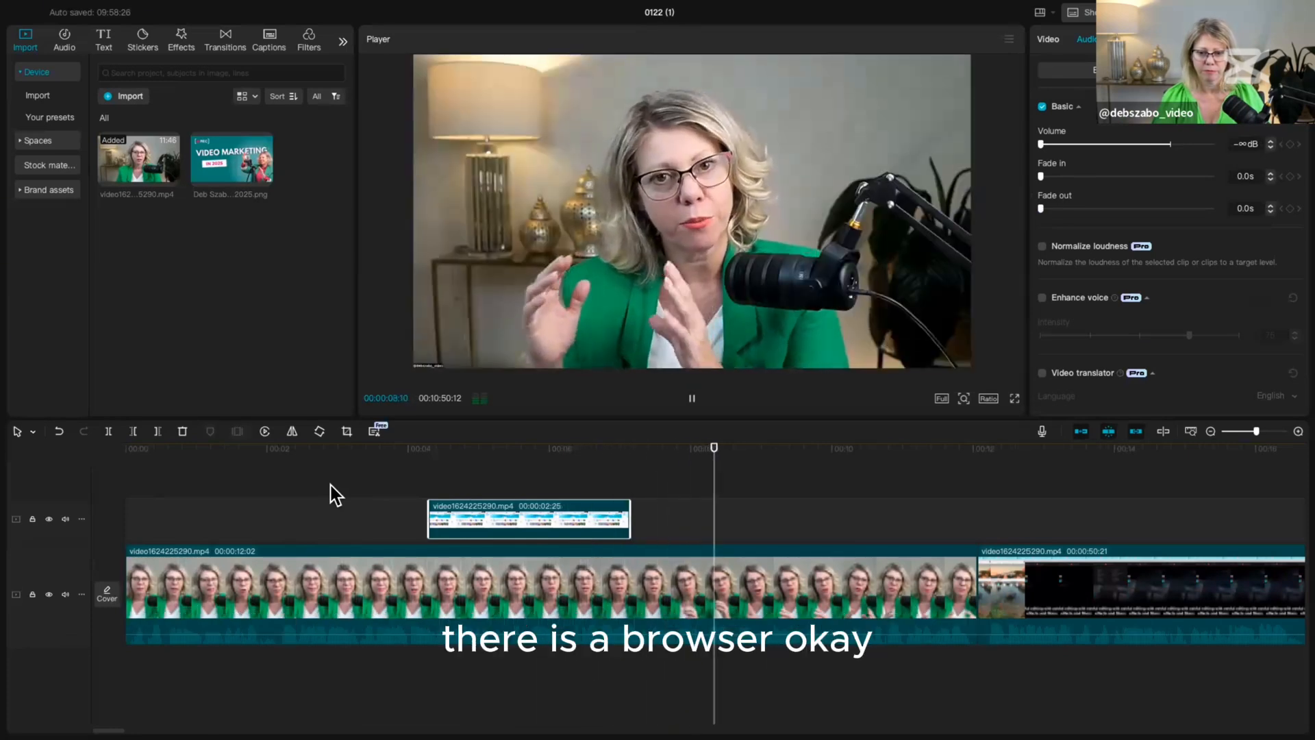
pyautogui.press('space')
pyautogui.moveTo(558, 528); pyautogui.dragTo(784, 531)
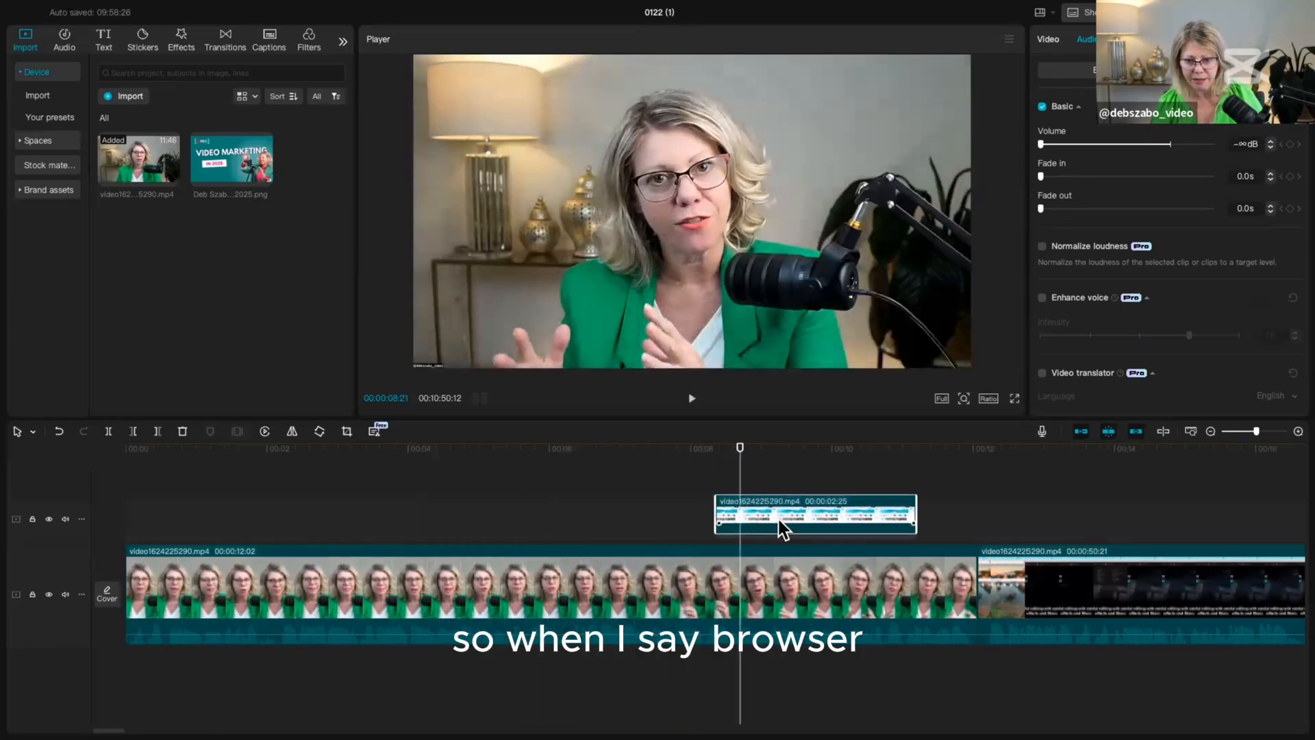
# Step: Play through the repositioned browser overlay and trim its end back to 00:00:09:17
pyautogui.click(697, 485)
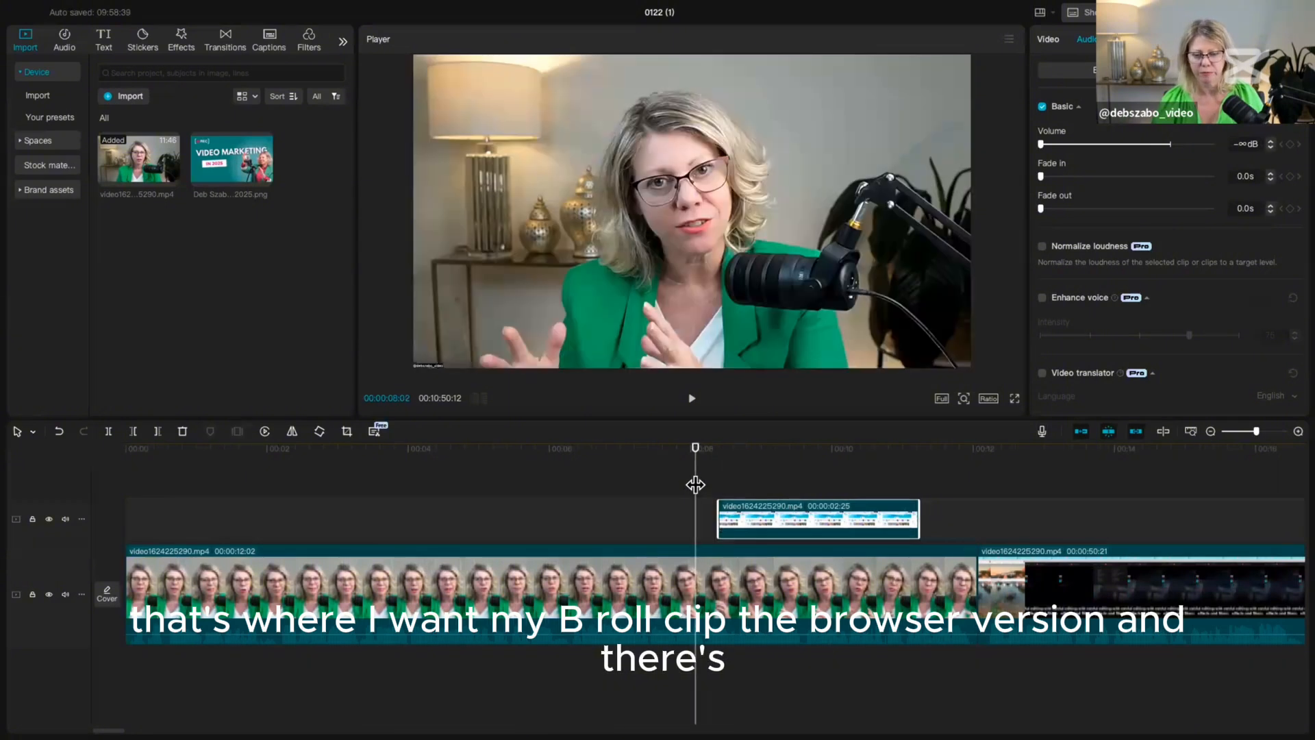
pyautogui.press('space')
pyautogui.press('space')
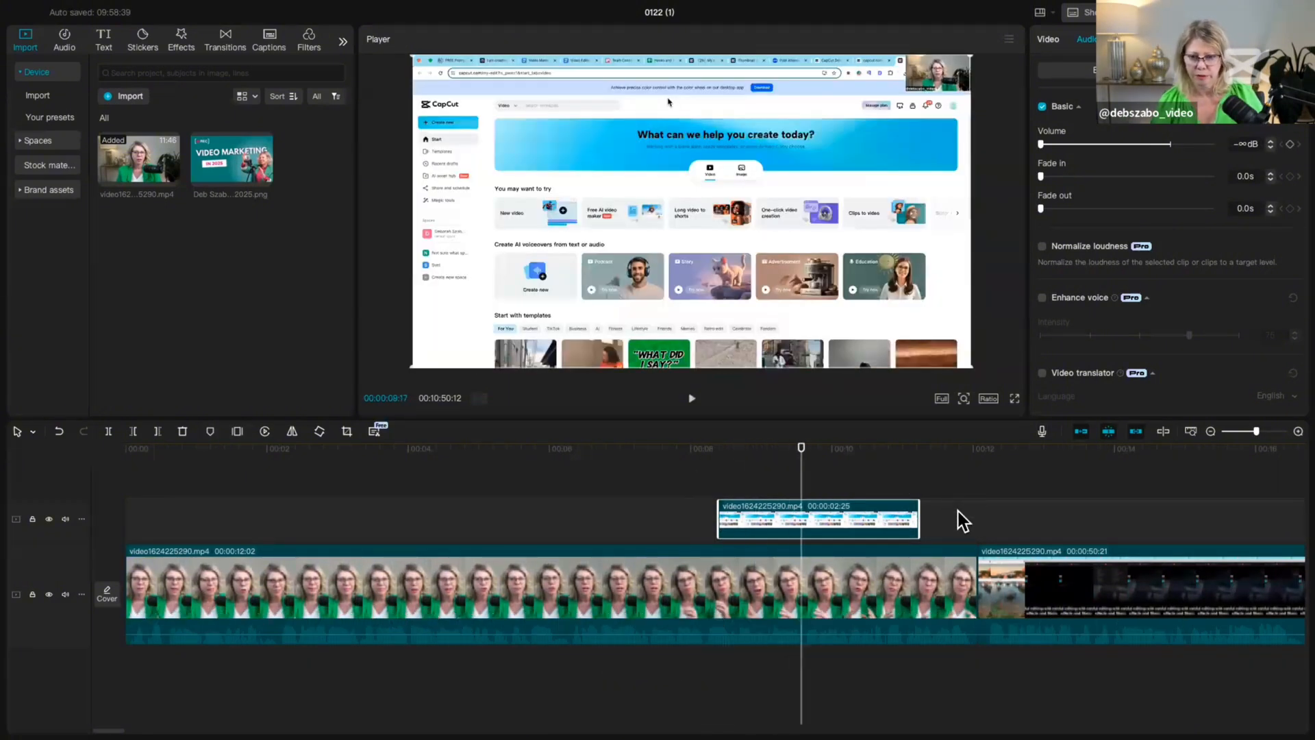
pyautogui.moveTo(919, 518); pyautogui.dragTo(802, 518)
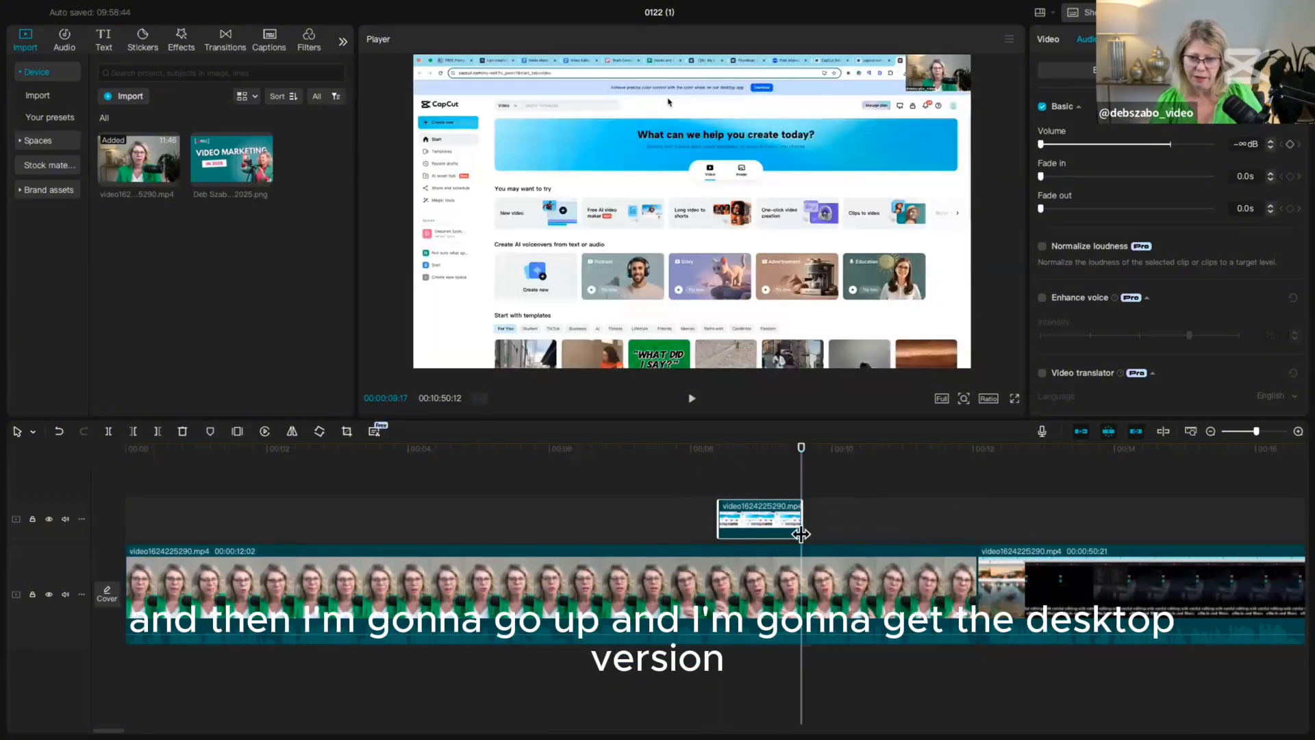
# Step: Locate the desktop app footage further along the main track and split the clip at about 00:03:36
pyautogui.hscroll(15, 889, 507)
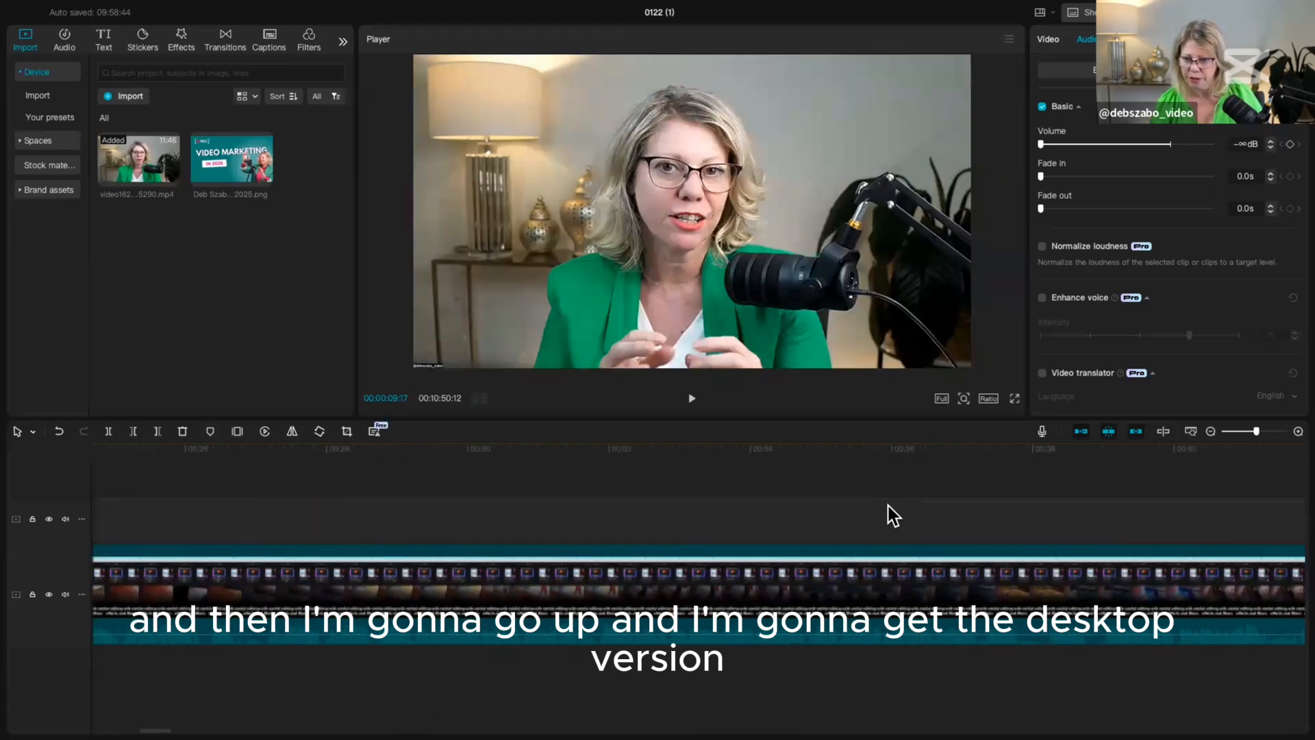
pyautogui.hscroll(20, 890, 509)
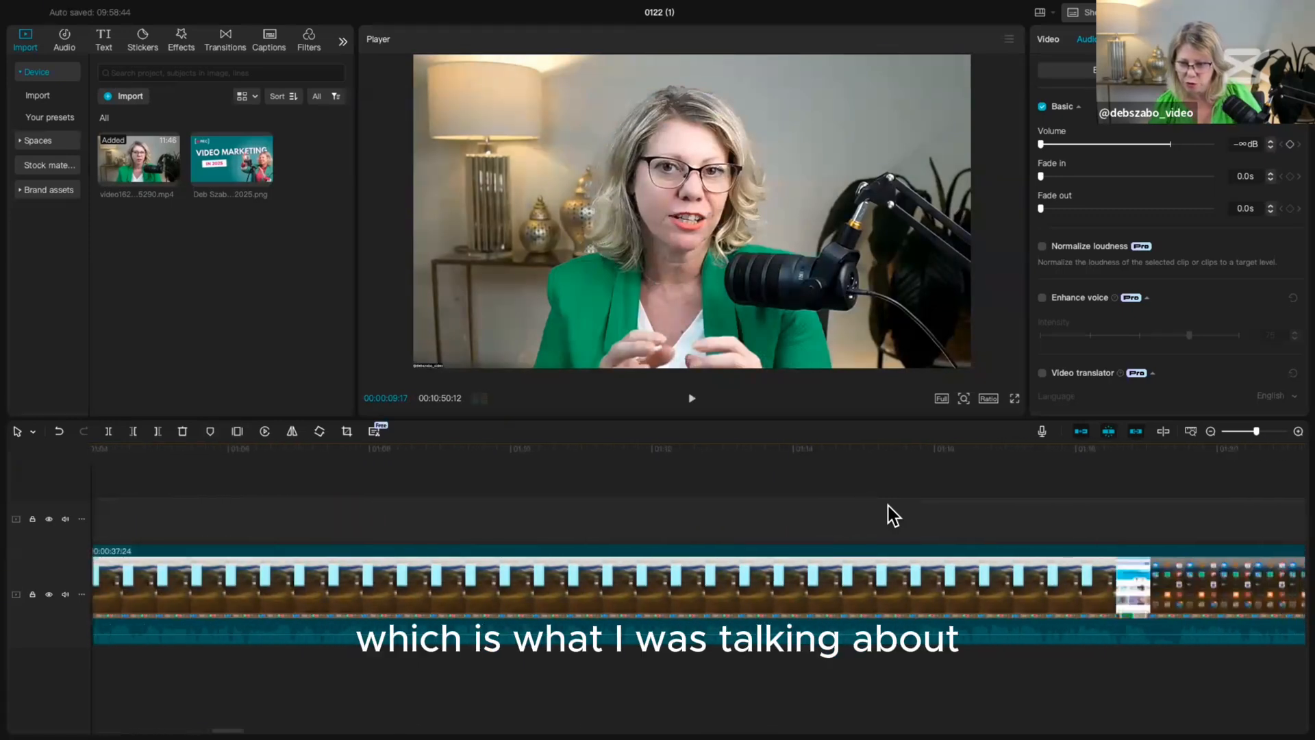
pyautogui.hscroll(13, 889, 507)
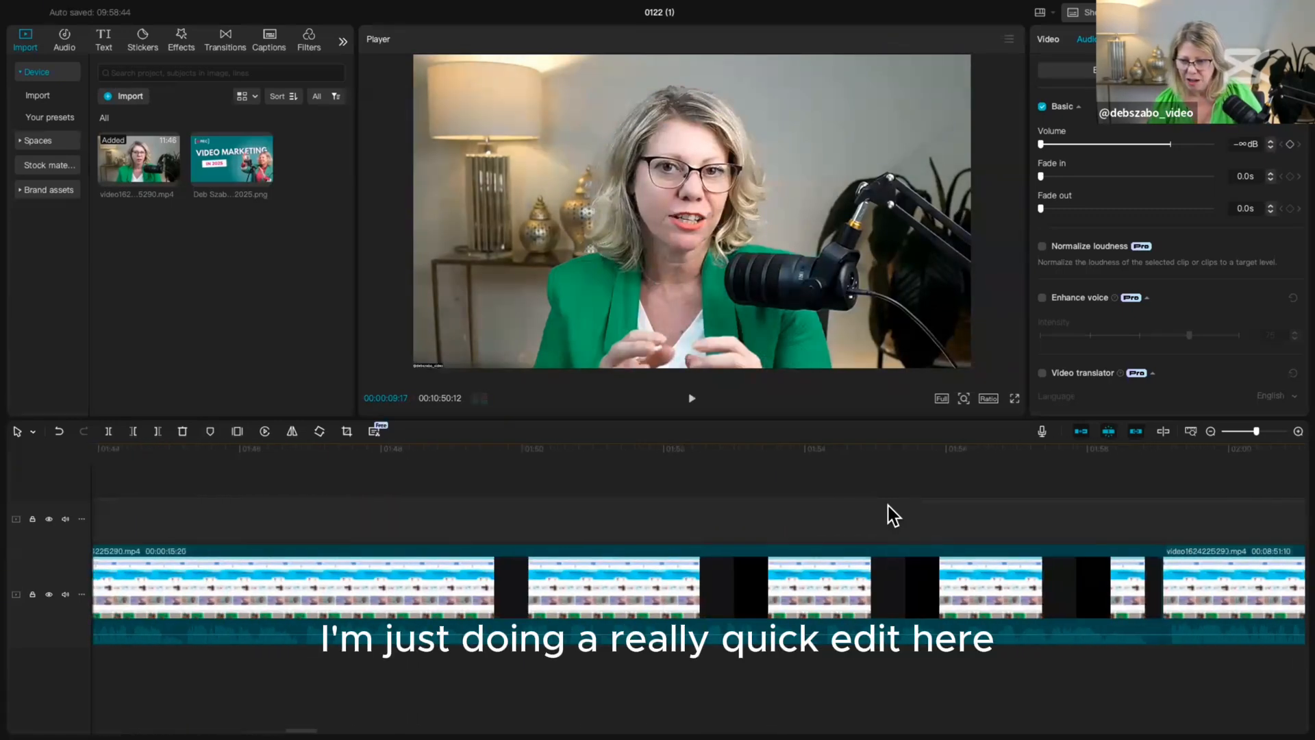
pyautogui.hscroll(20, 889, 507)
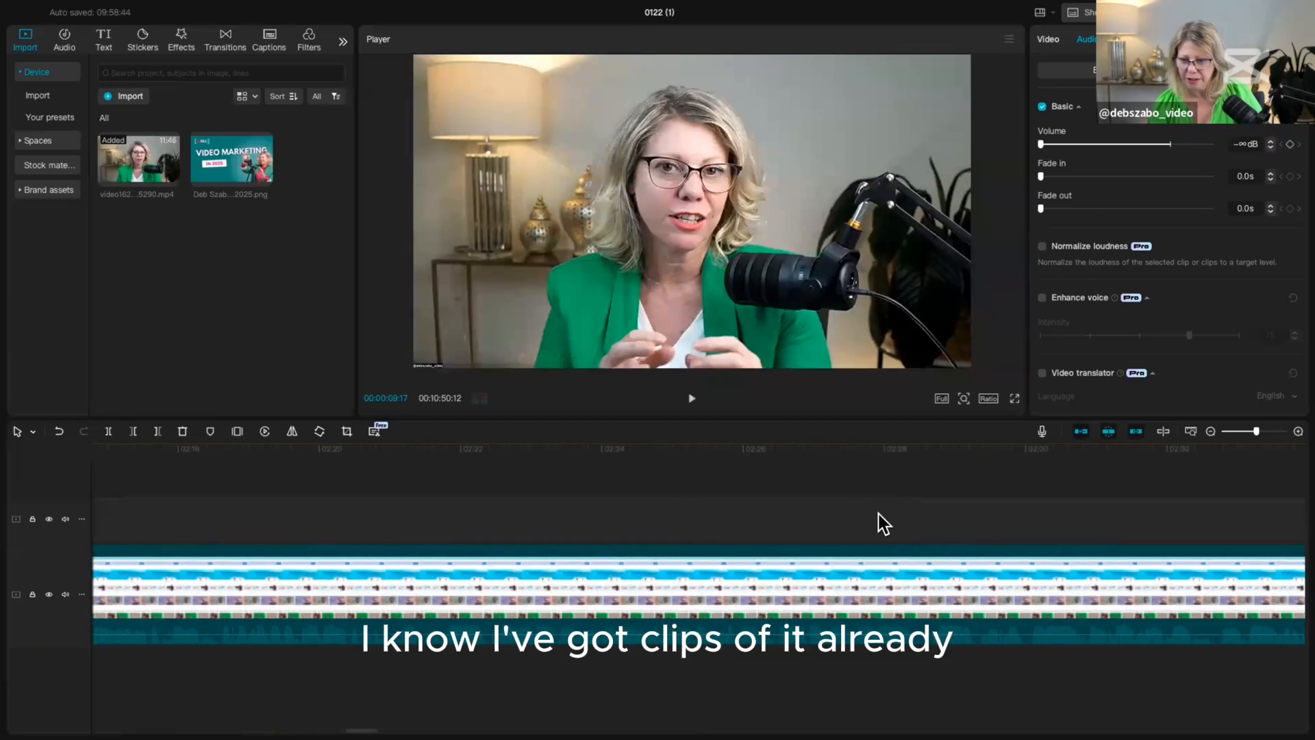
pyautogui.hscroll(20, 951, 569)
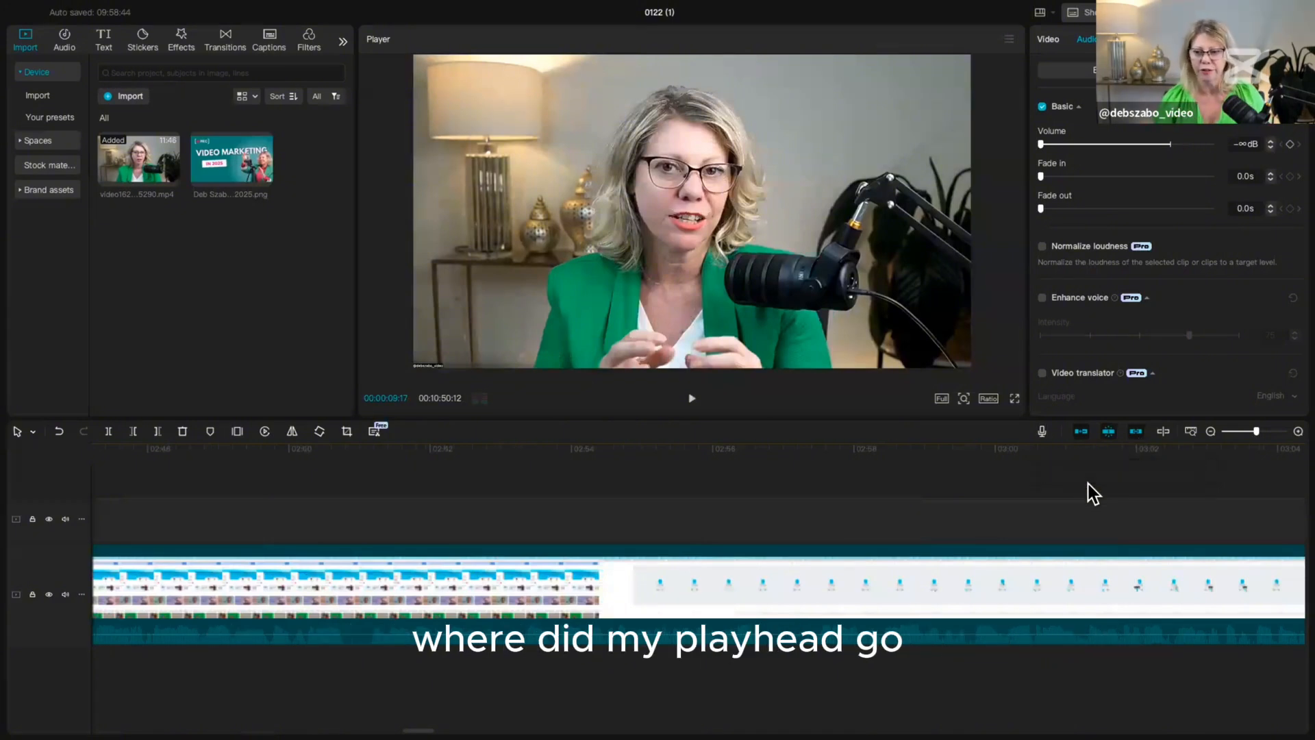
pyautogui.click(1193, 434)
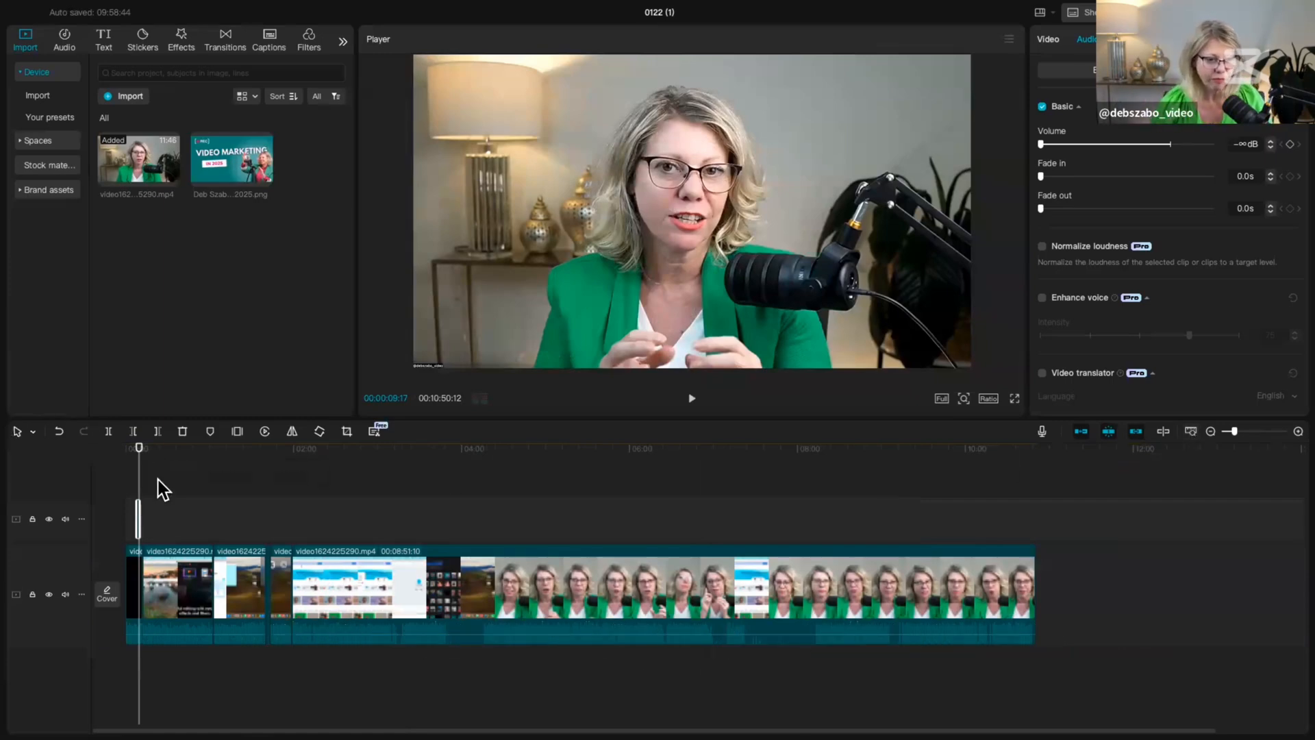
pyautogui.click(304, 494)
pyautogui.moveTo(414, 507); pyautogui.dragTo(429, 508)
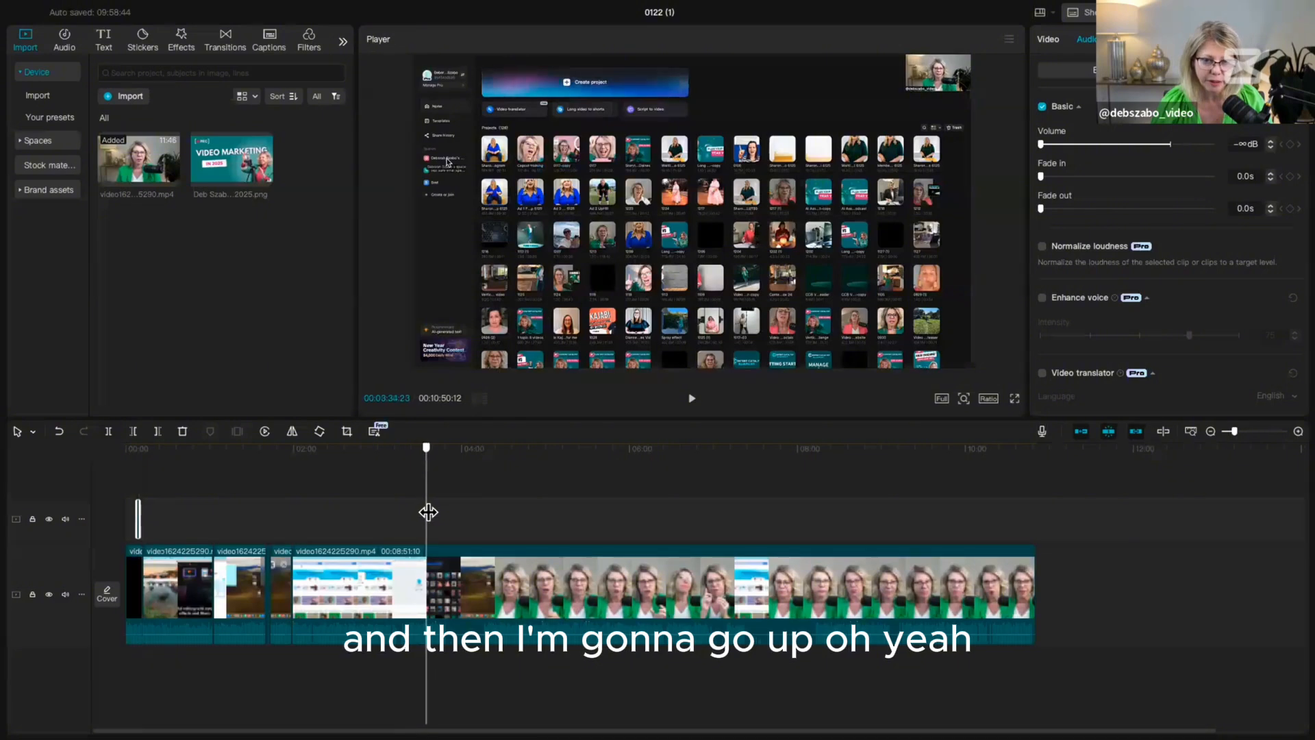
pyautogui.click(109, 431)
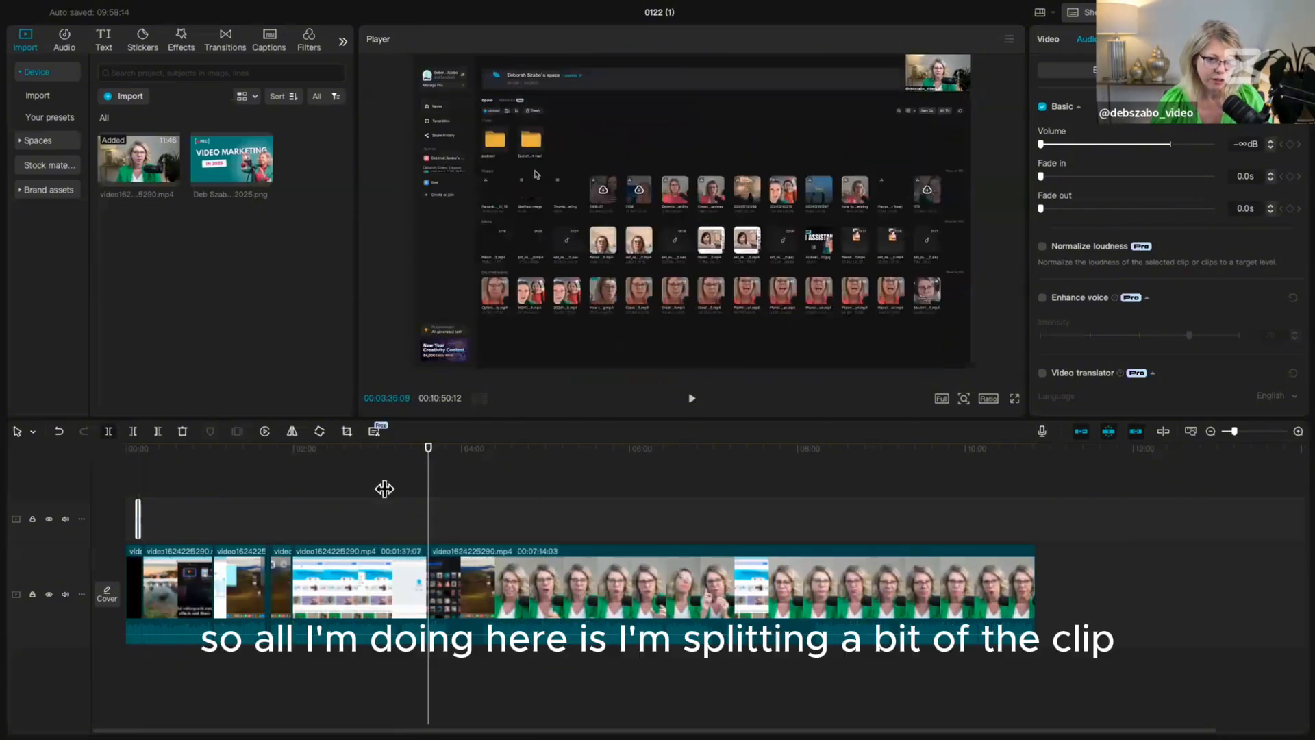
# Step: Split the main clip again at 00:03:45:03 and copy the short desktop app segment between the two cuts
pyautogui.click(437, 519)
pyautogui.click(441, 519)
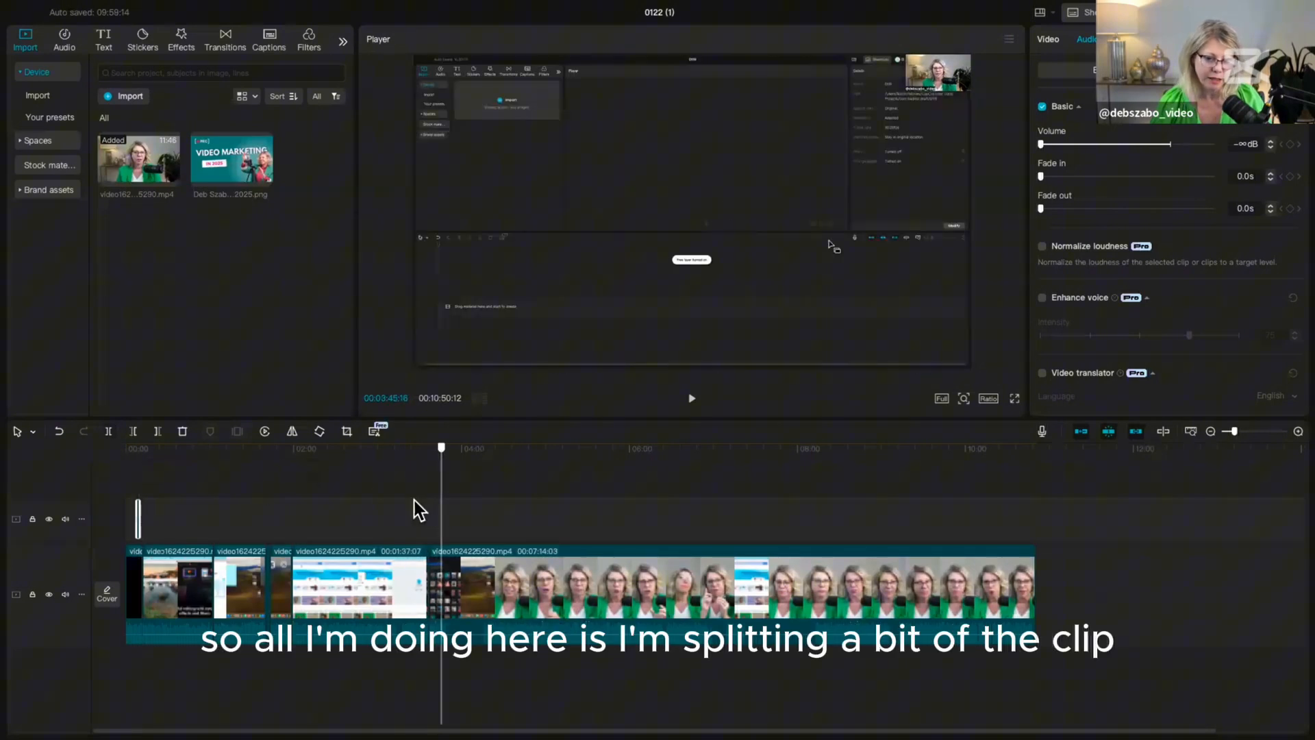
pyautogui.click(108, 432)
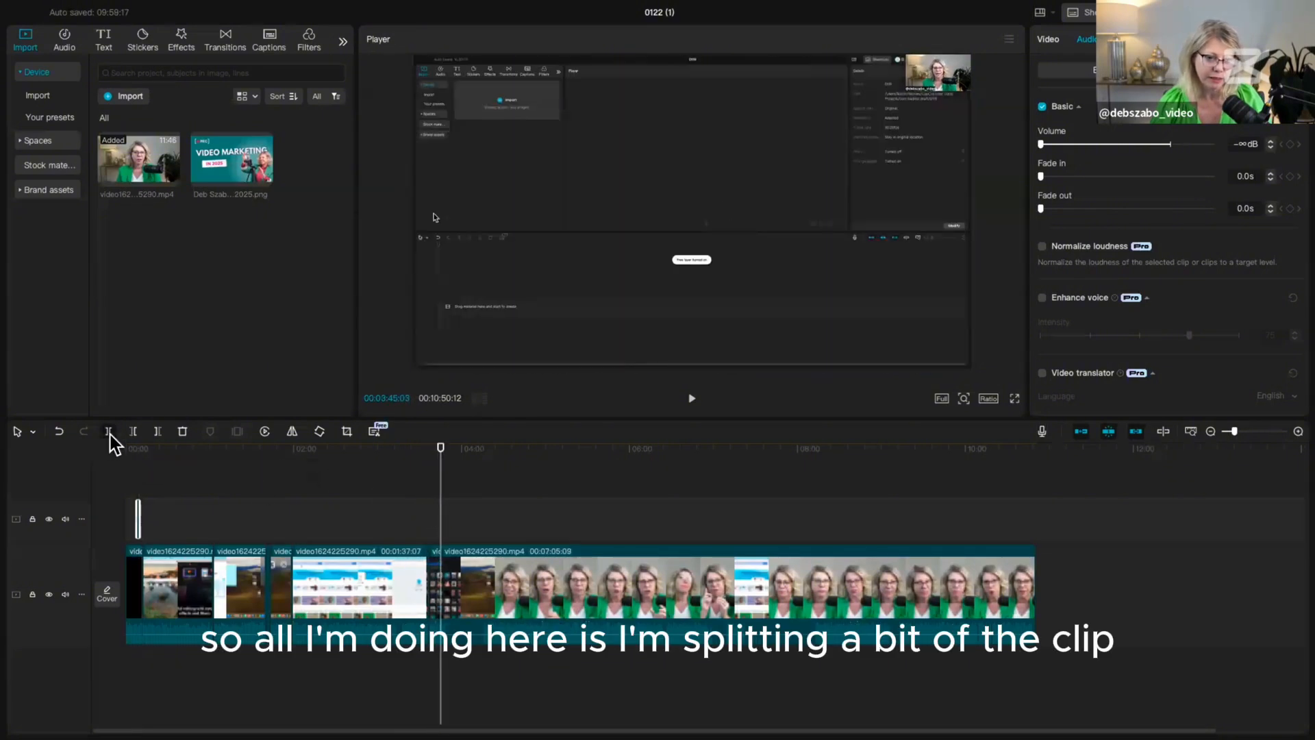
pyautogui.click(435, 591)
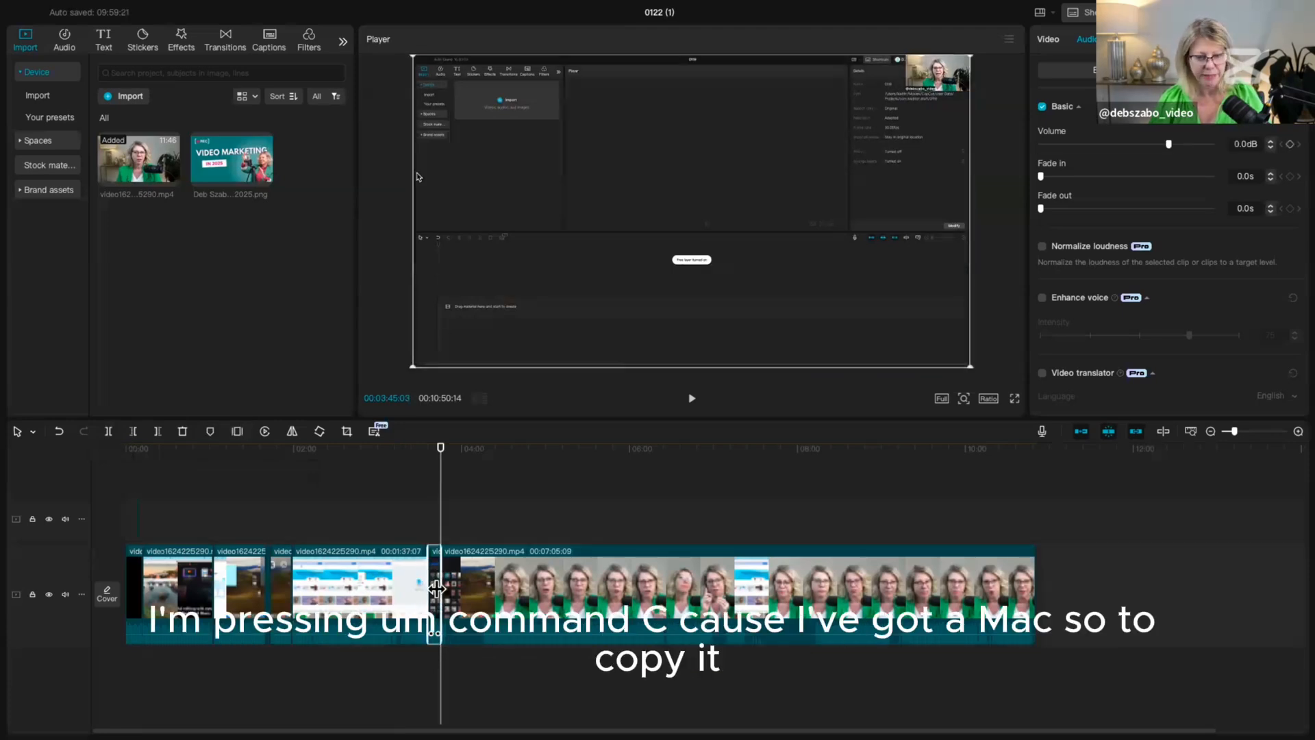
# Step: Paste the copied desktop app segment onto the overlay track directly after the browser clip, at 00:00:09:17
pyautogui.moveTo(435, 532); pyautogui.dragTo(150, 532)
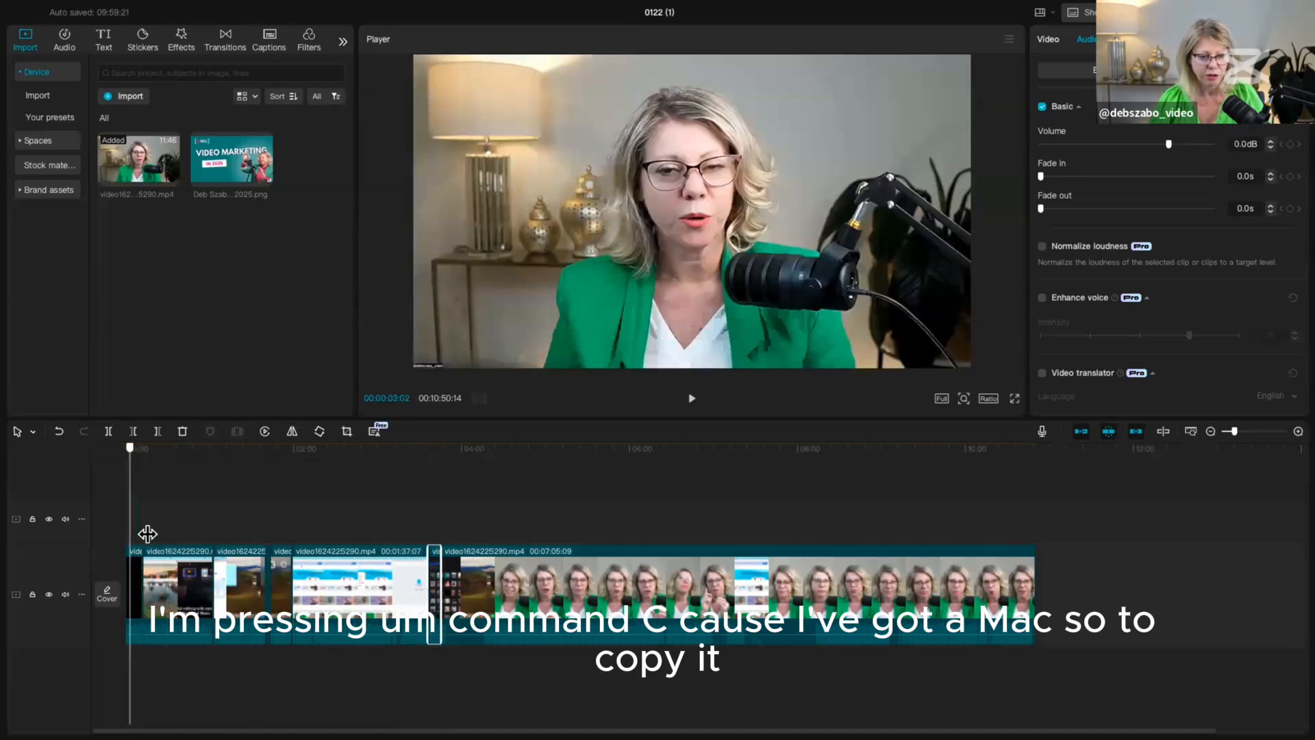
pyautogui.click(1298, 432)
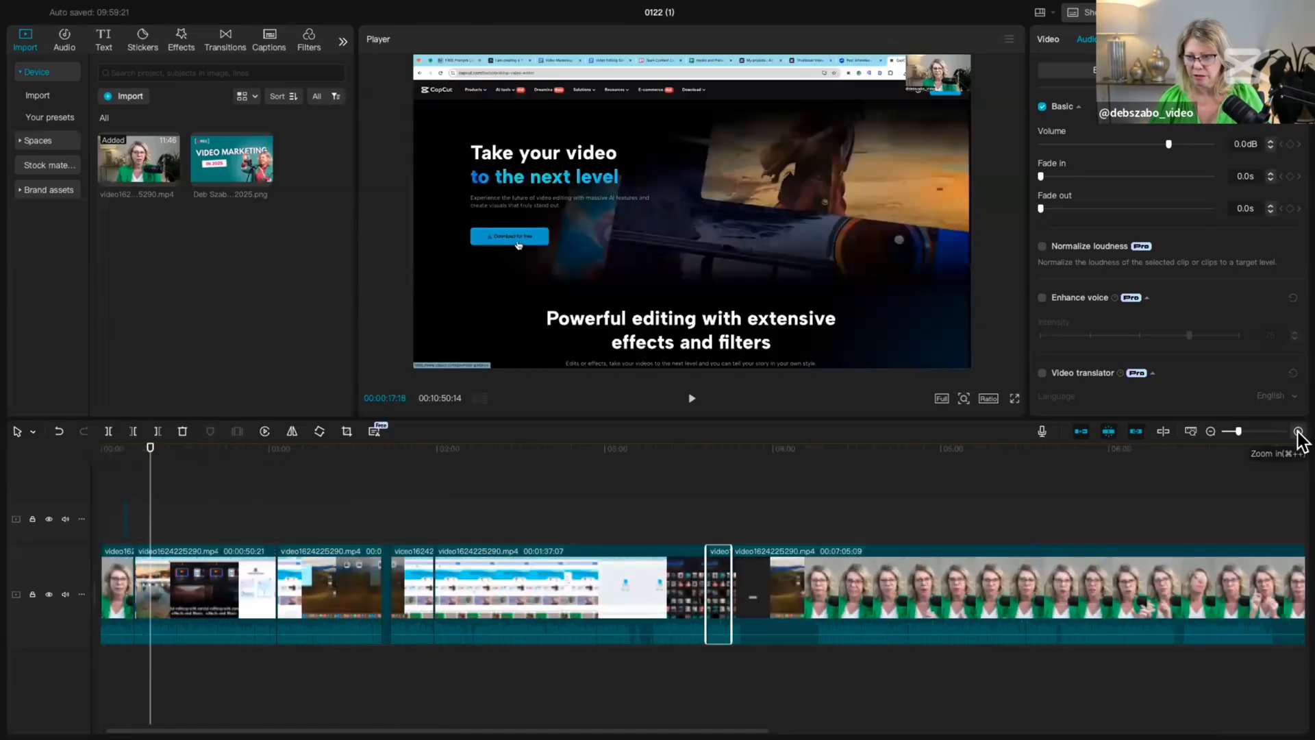
pyautogui.click(1298, 433)
pyautogui.click(1298, 433)
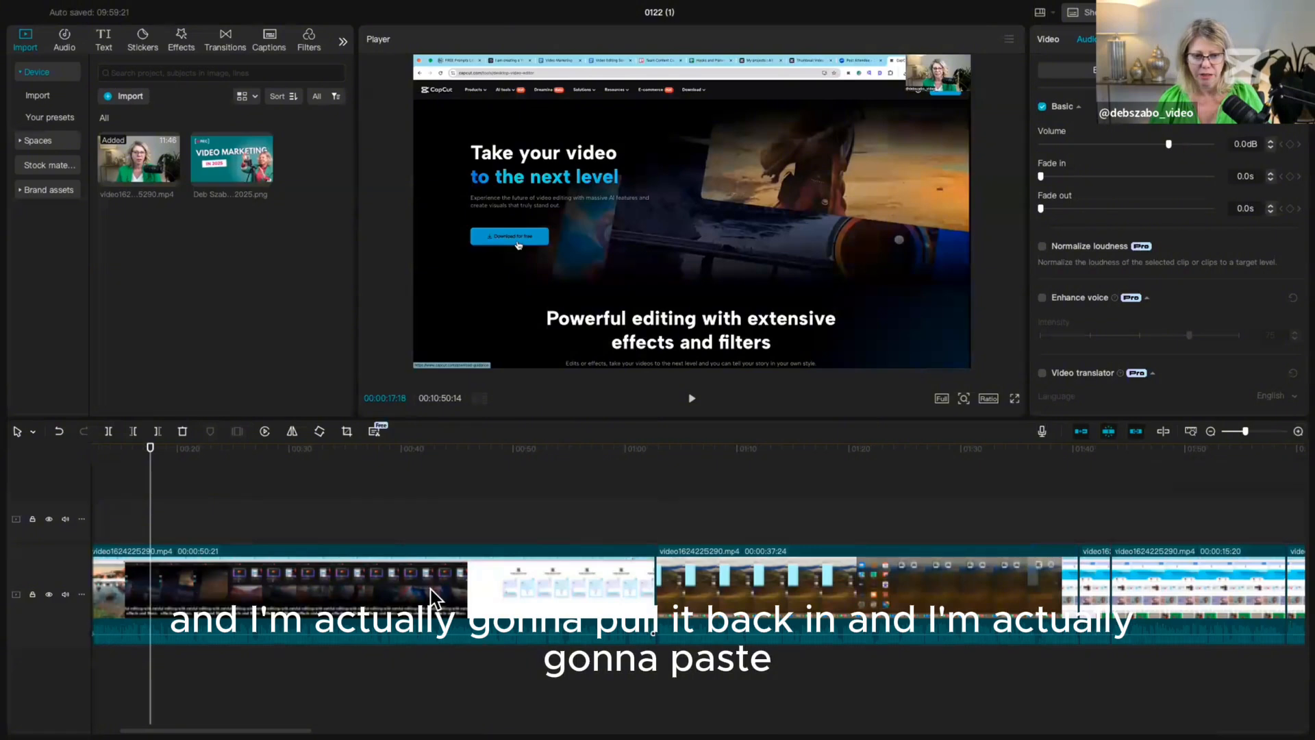
pyautogui.hotkey('ctrl', 'v')
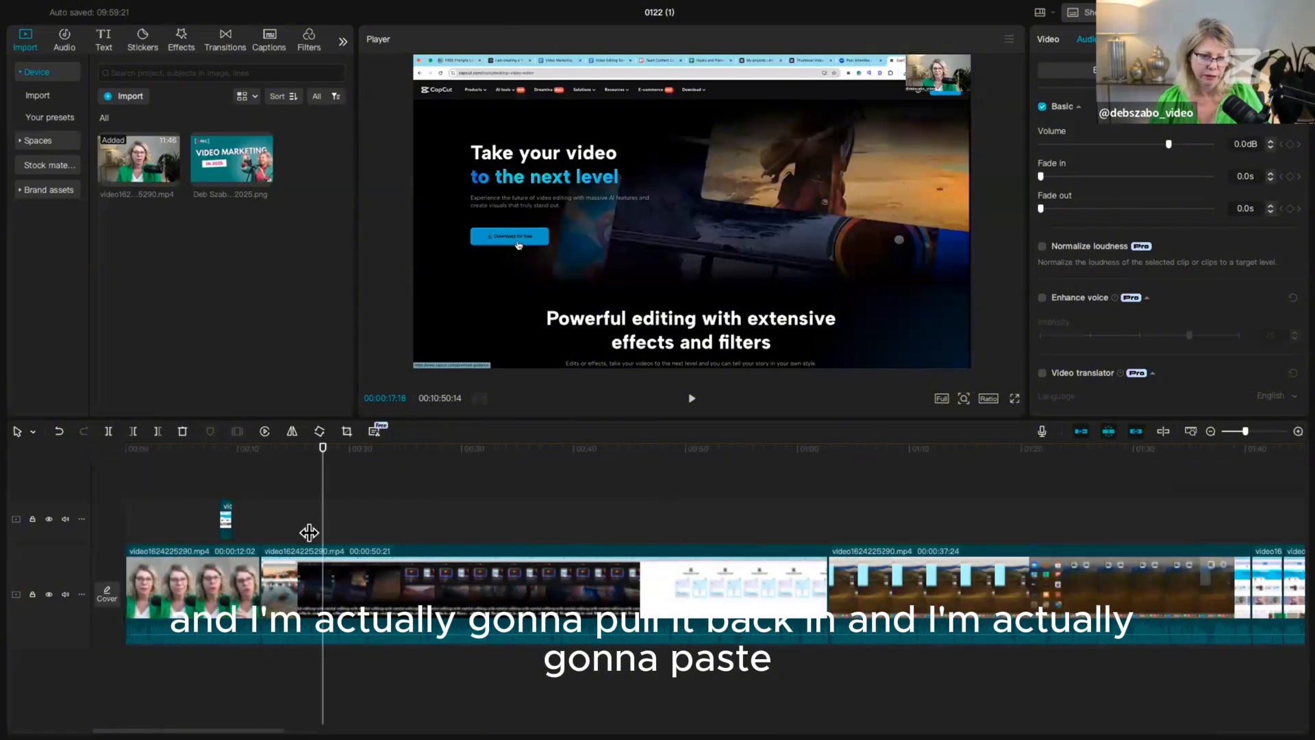
pyautogui.click(232, 522)
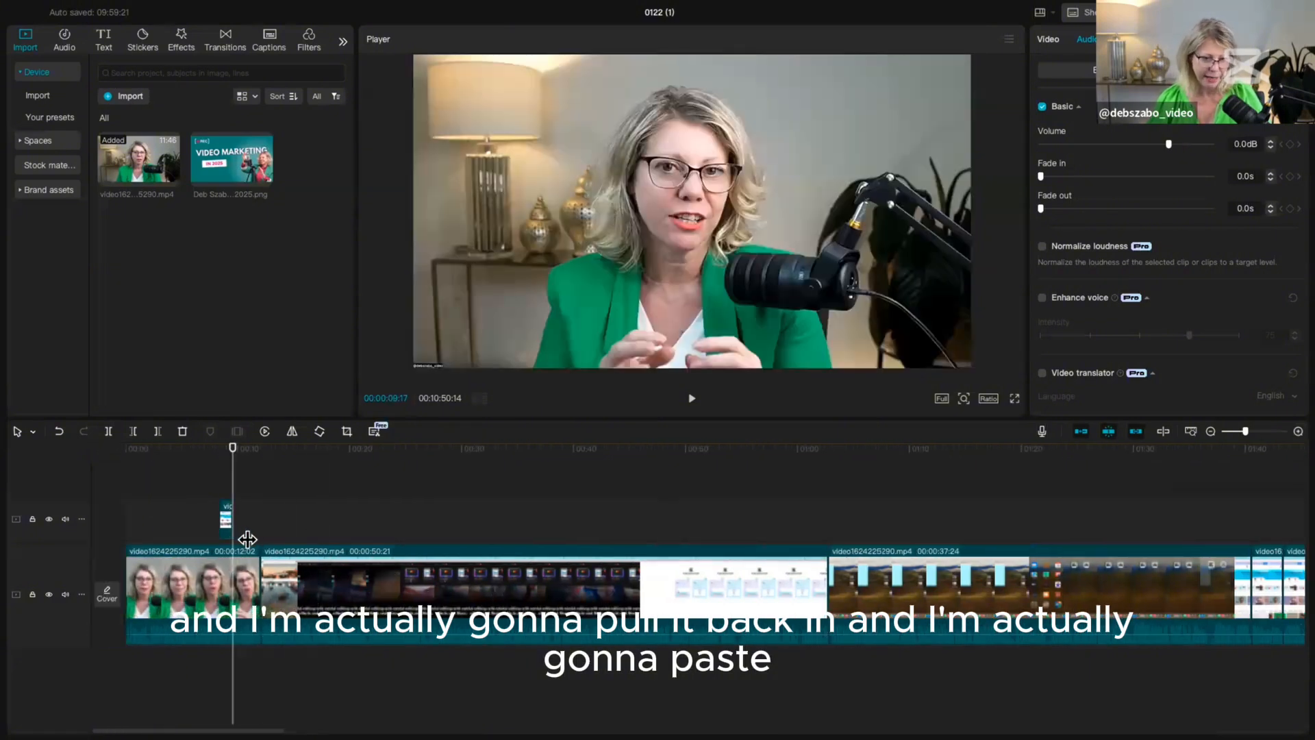
pyautogui.hotkey('ctrl', 'v')
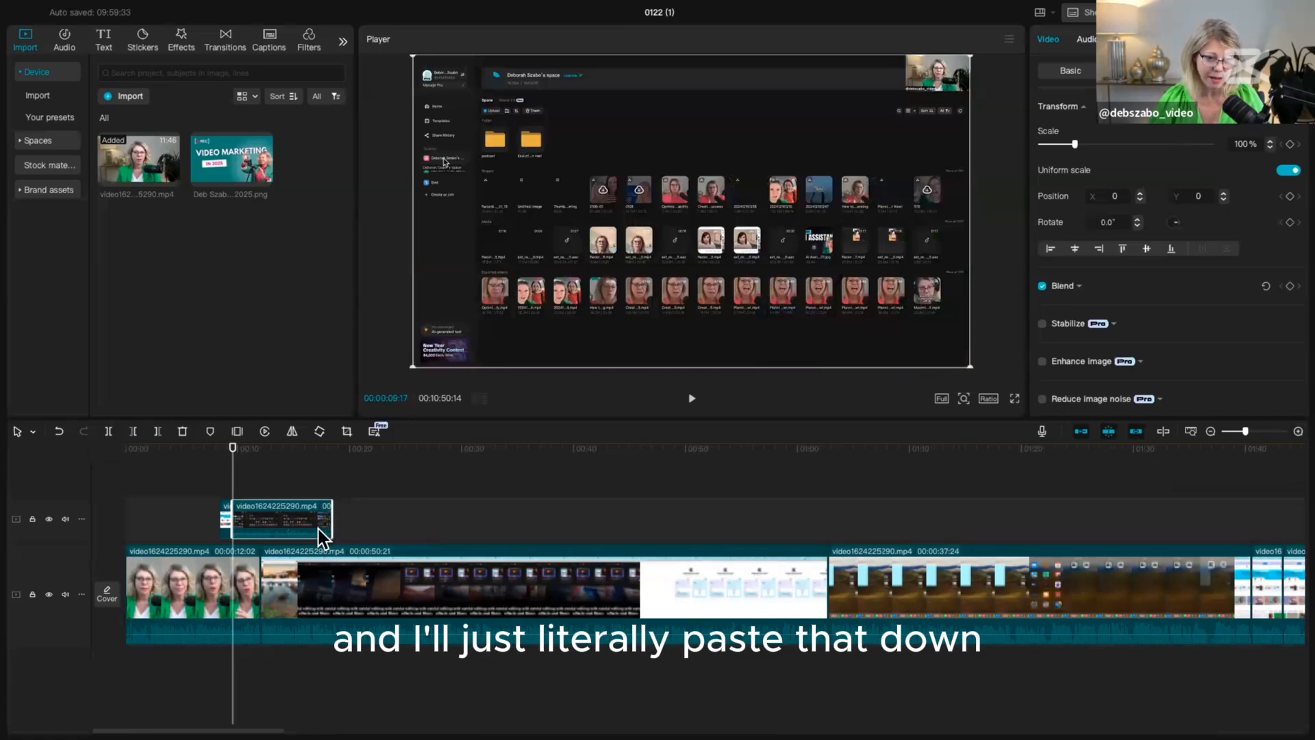
# Step: Trim the desktop app overlay so it ends at about 00:00:11:10, checking its length in playback
pyautogui.moveTo(313, 534); pyautogui.dragTo(248, 526)
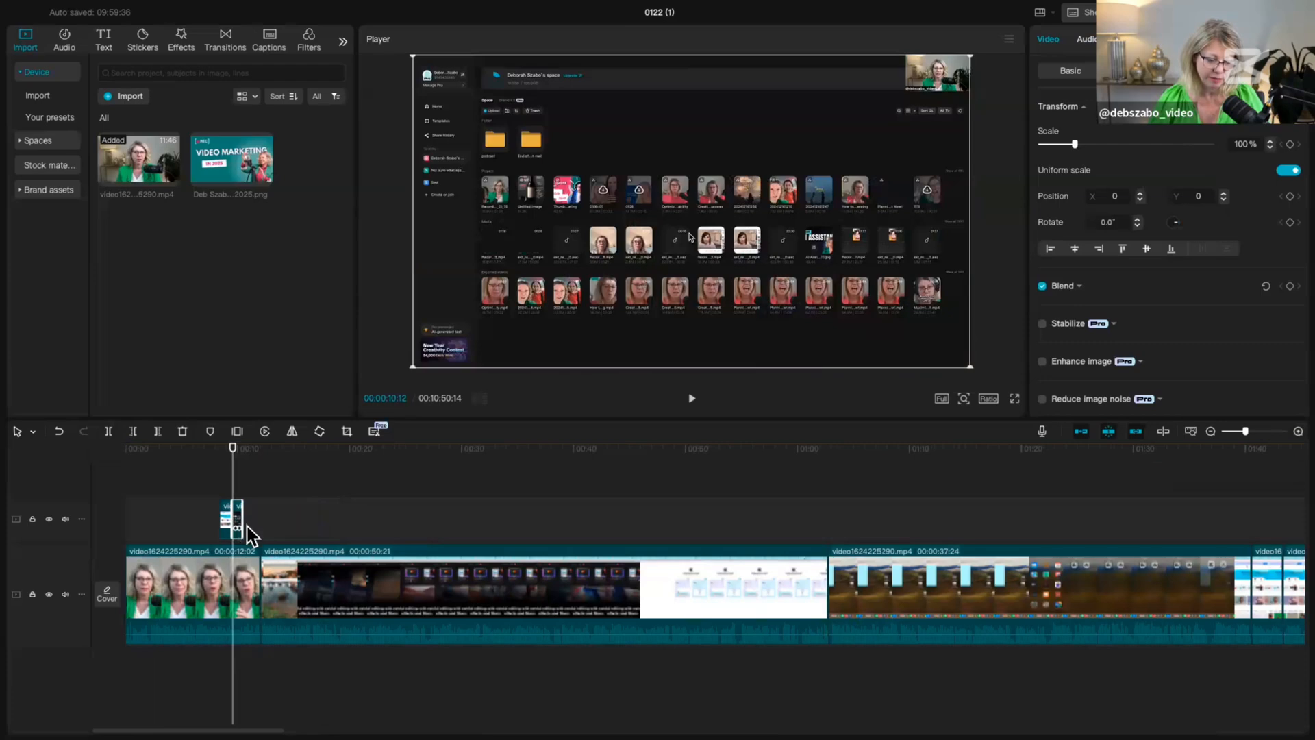
pyautogui.click(225, 488)
pyautogui.press('space')
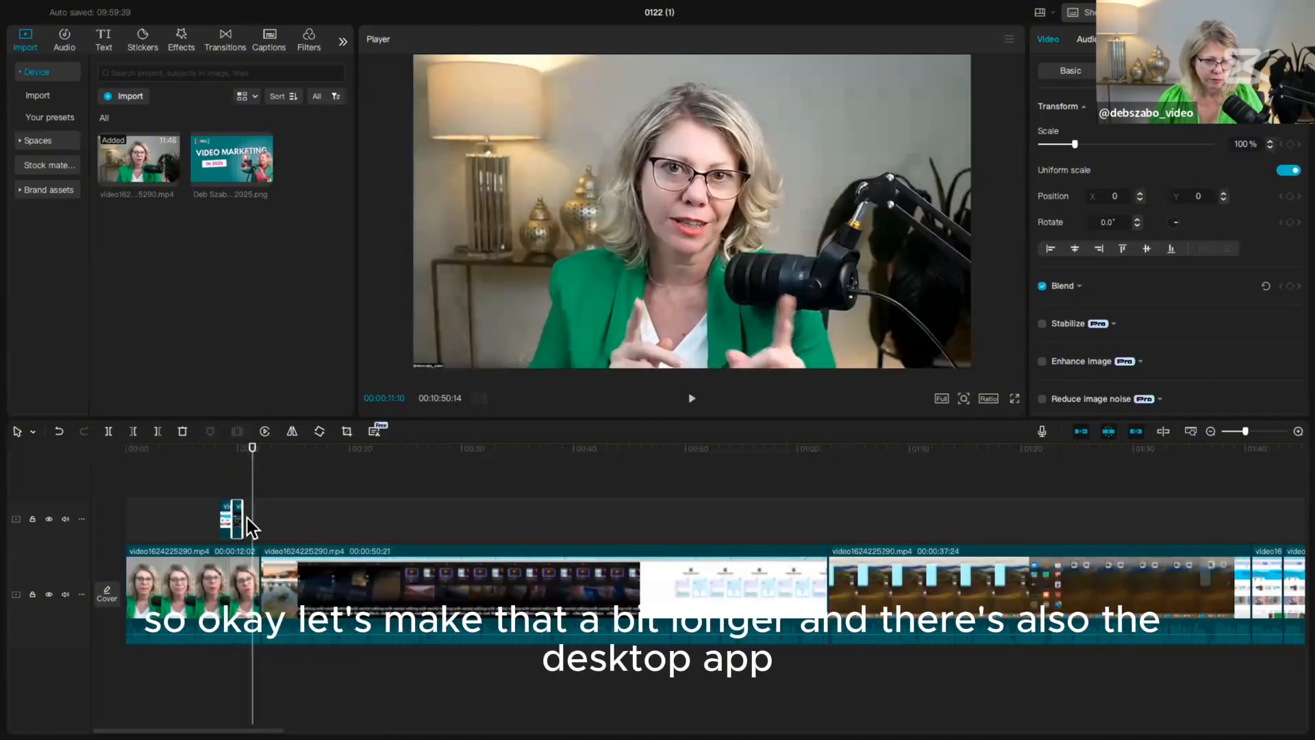
pyautogui.moveTo(243, 519); pyautogui.dragTo(225, 495)
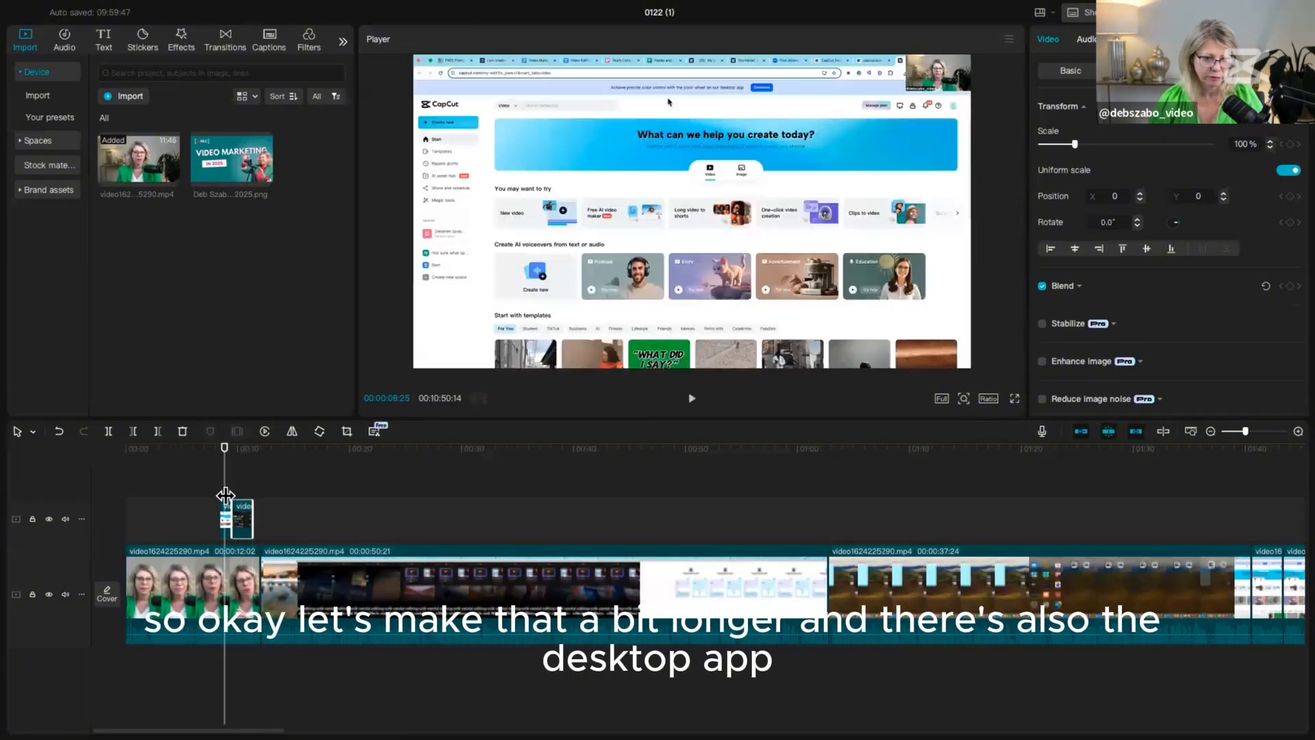
pyautogui.press('space')
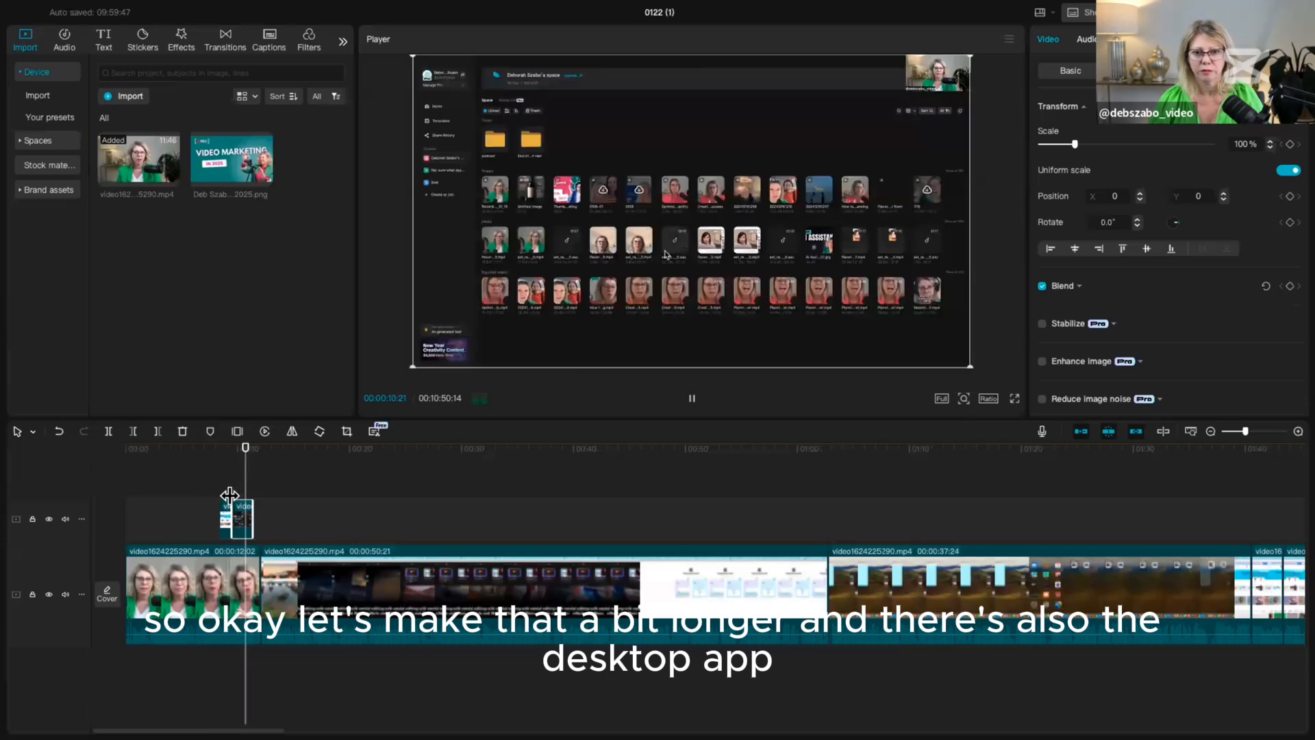
pyautogui.press('space')
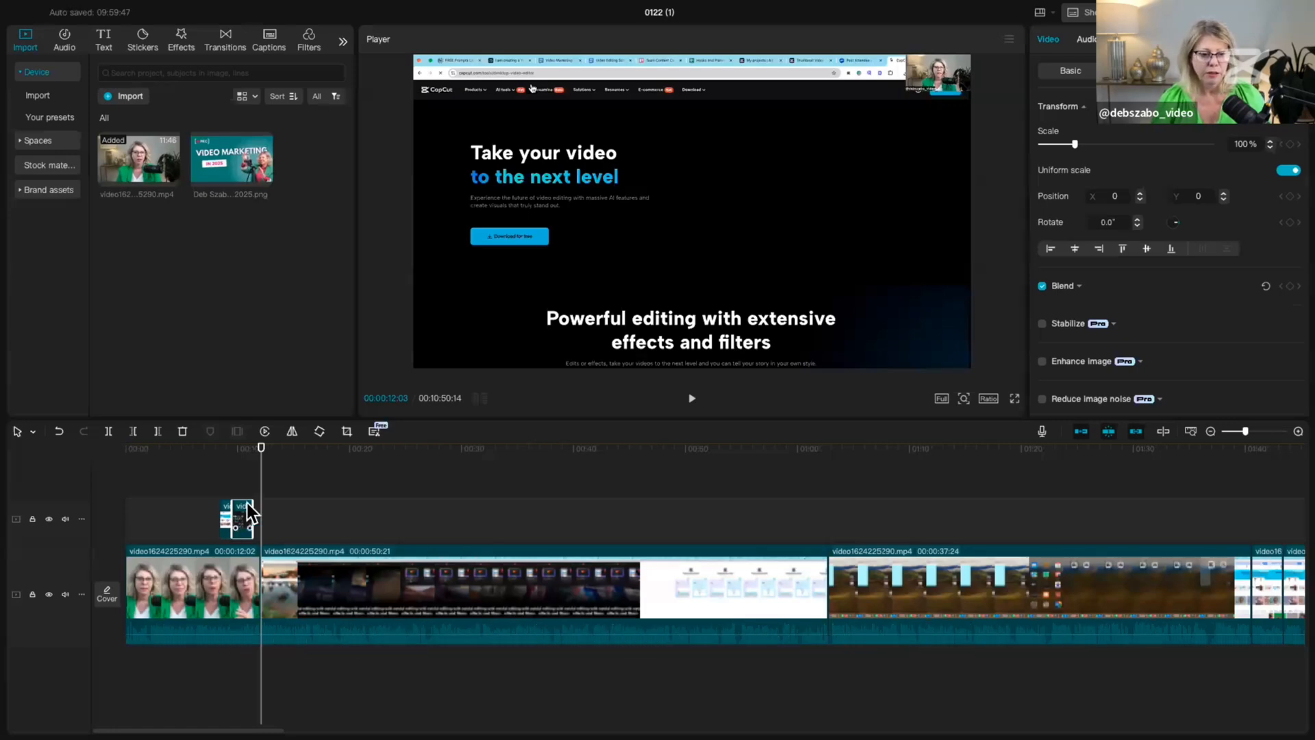
# Step: Generate the transcript of the desktop app overlay clip and identify its filler words
pyautogui.moveTo(261, 493); pyautogui.dragTo(234, 500)
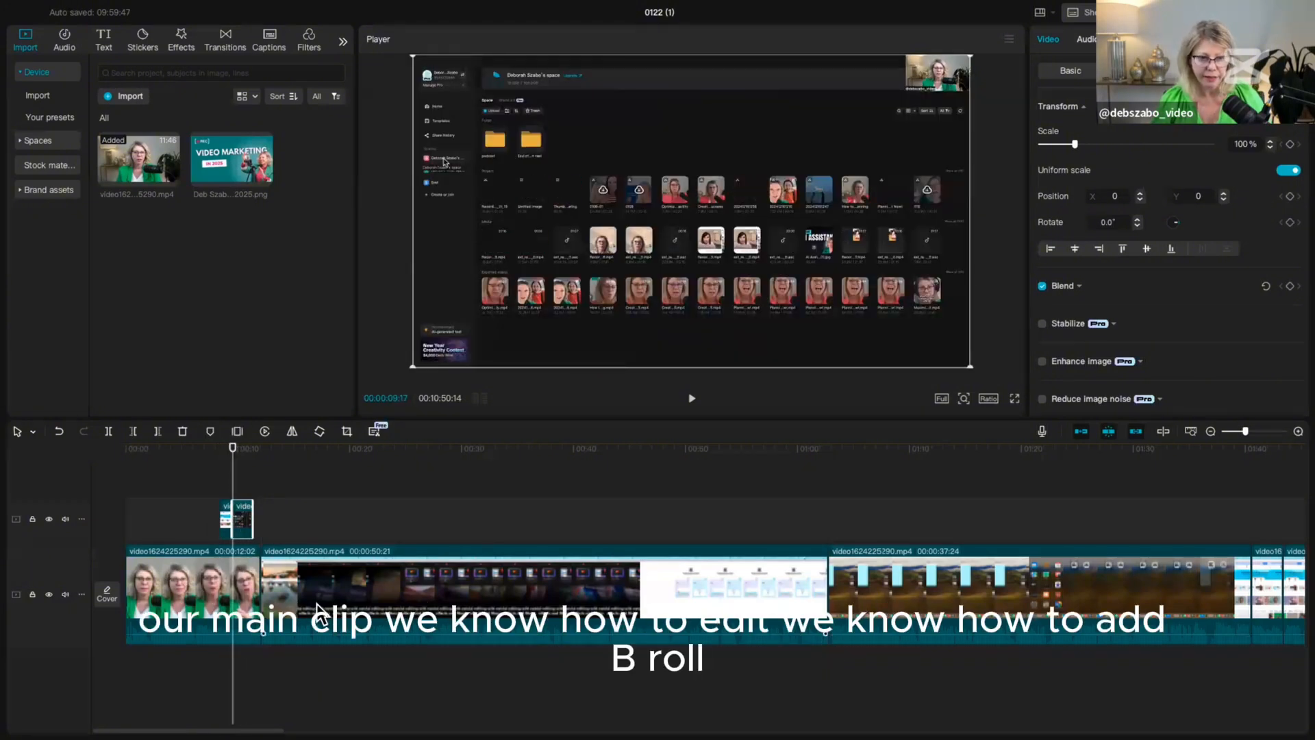
pyautogui.click(374, 431)
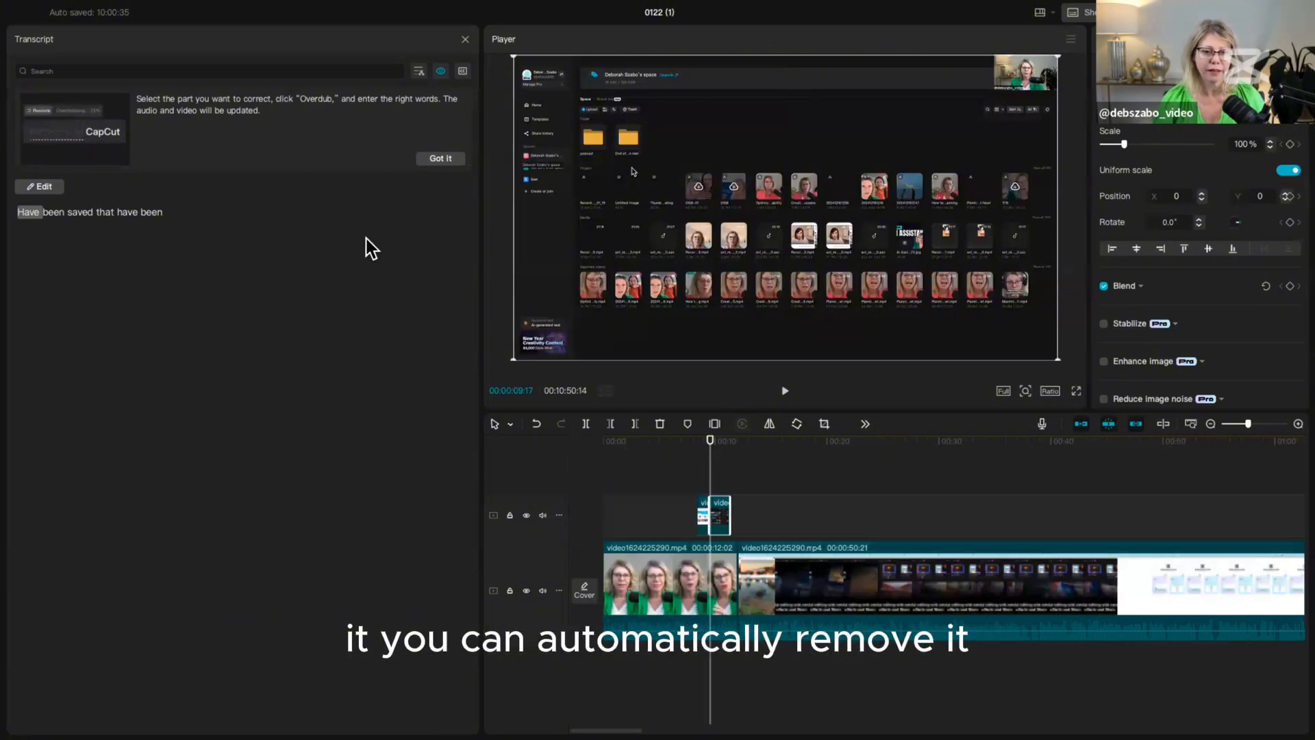
pyautogui.click(418, 73)
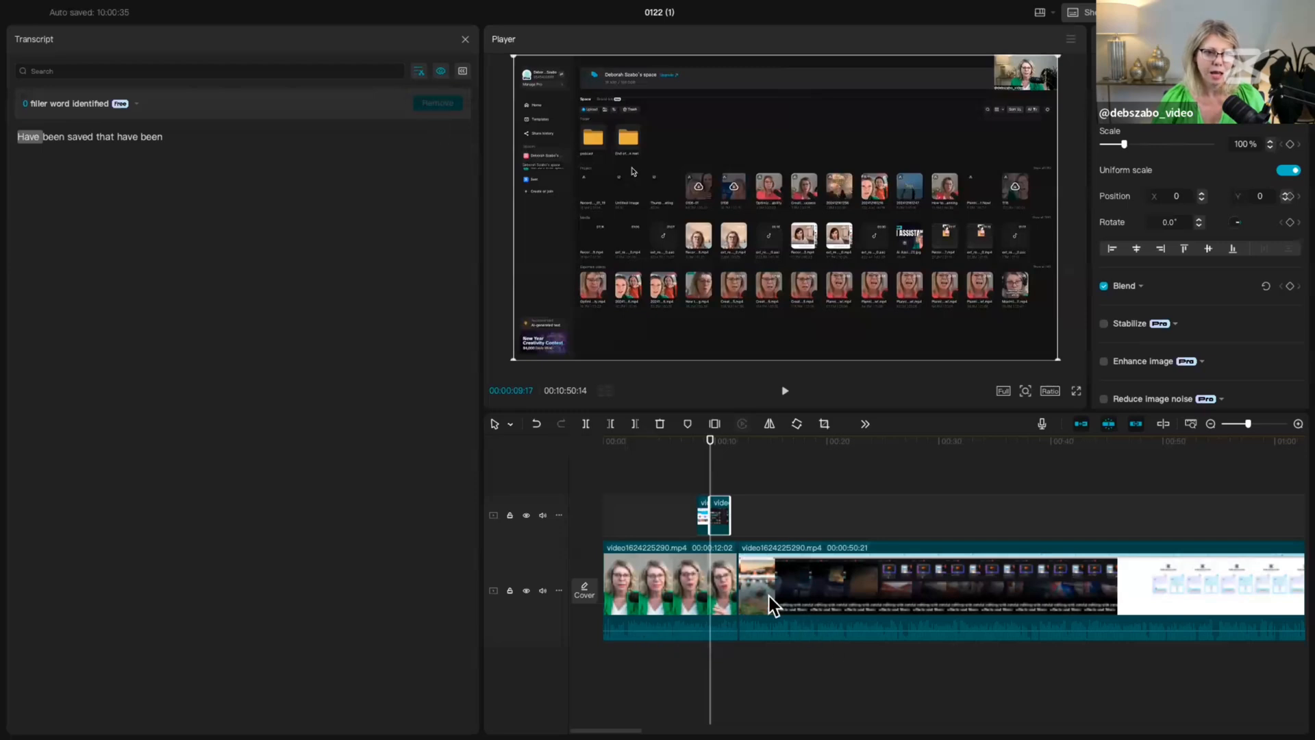
# Step: Select the opening talking-head clip on the main track and try to identify its filler words in the transcript
pyautogui.click(697, 476)
pyautogui.moveTo(668, 476); pyautogui.dragTo(659, 477)
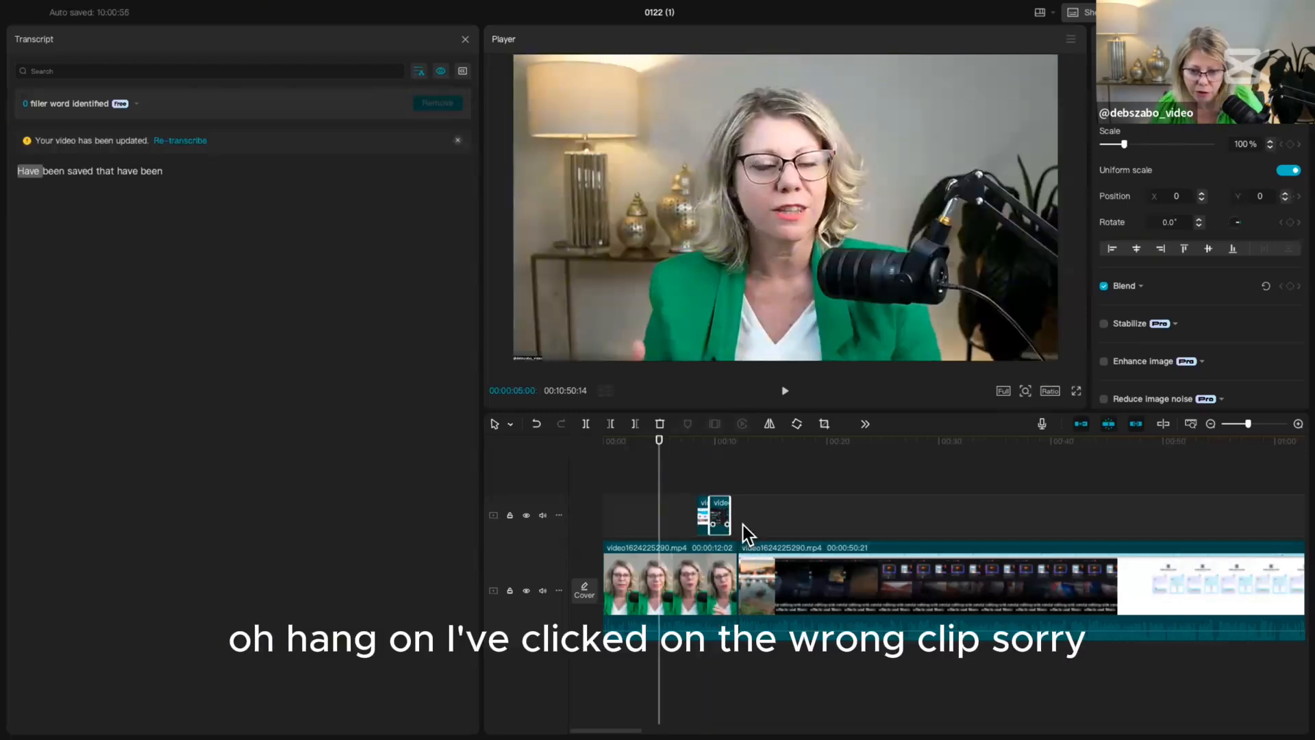
pyautogui.click(686, 577)
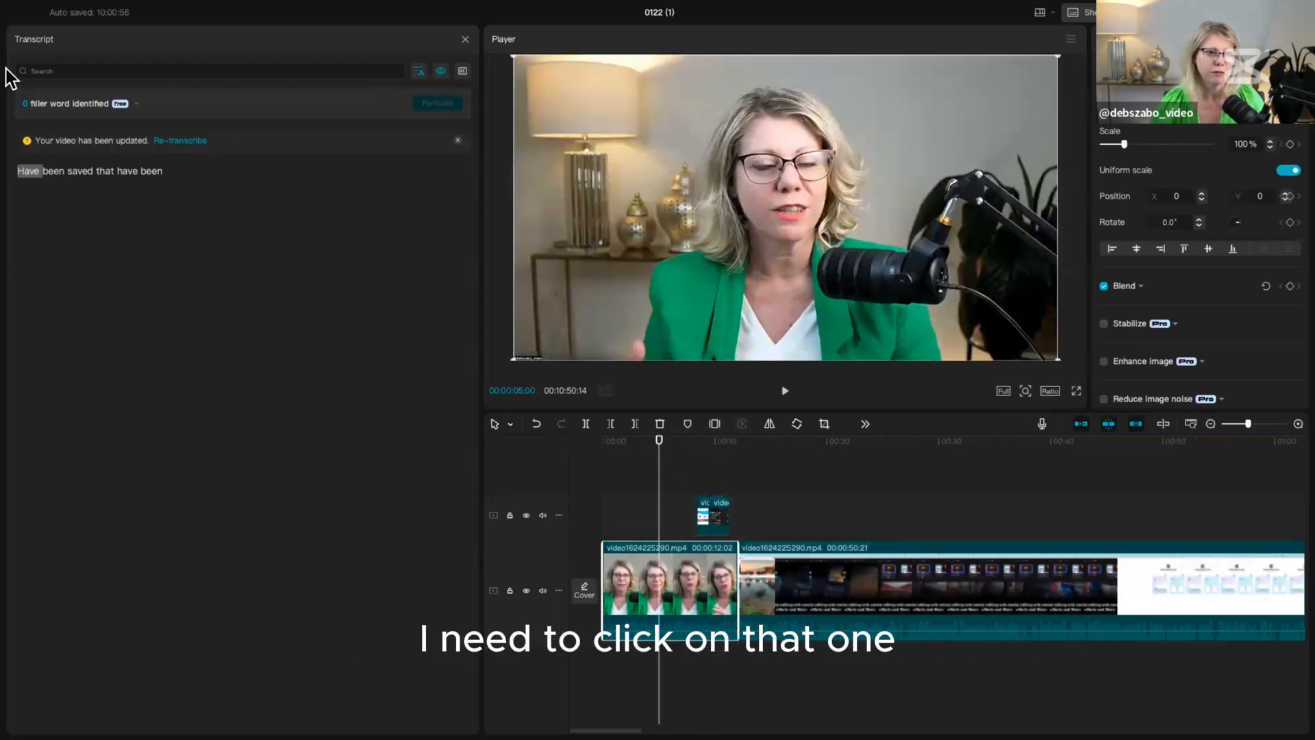
pyautogui.click(418, 72)
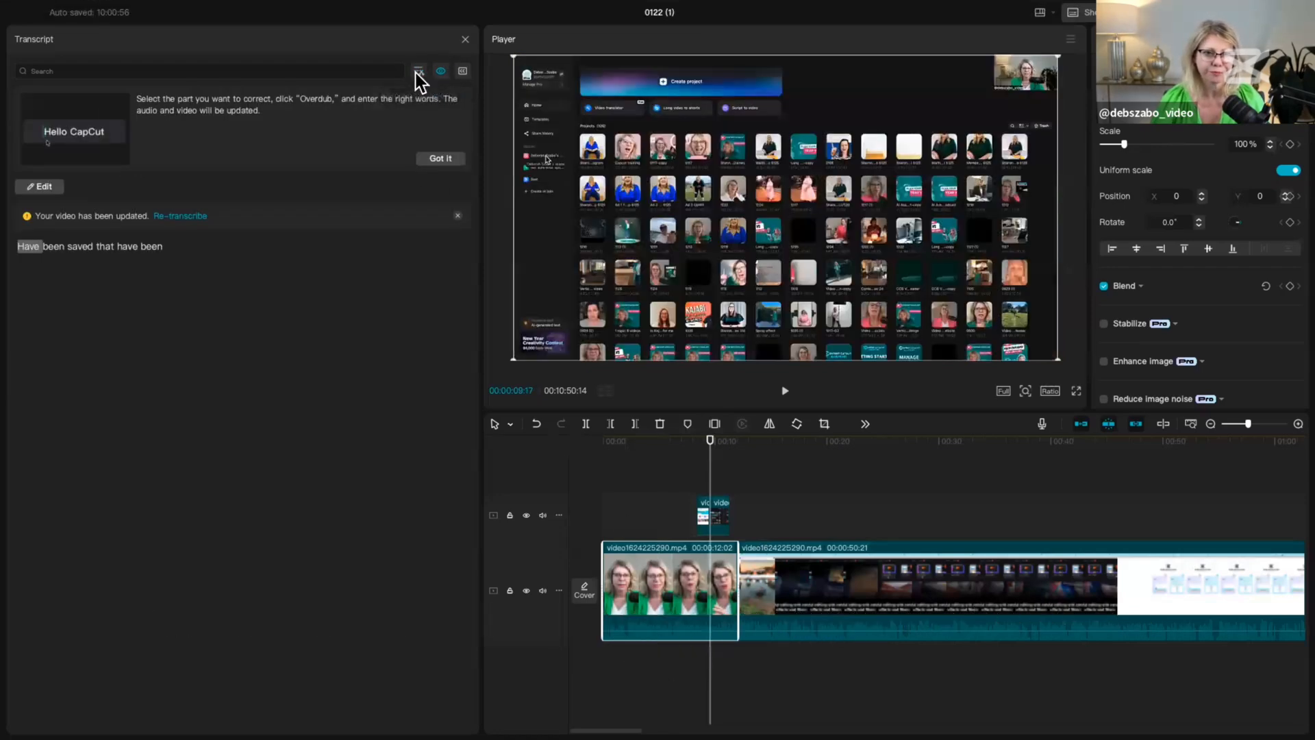
pyautogui.click(417, 72)
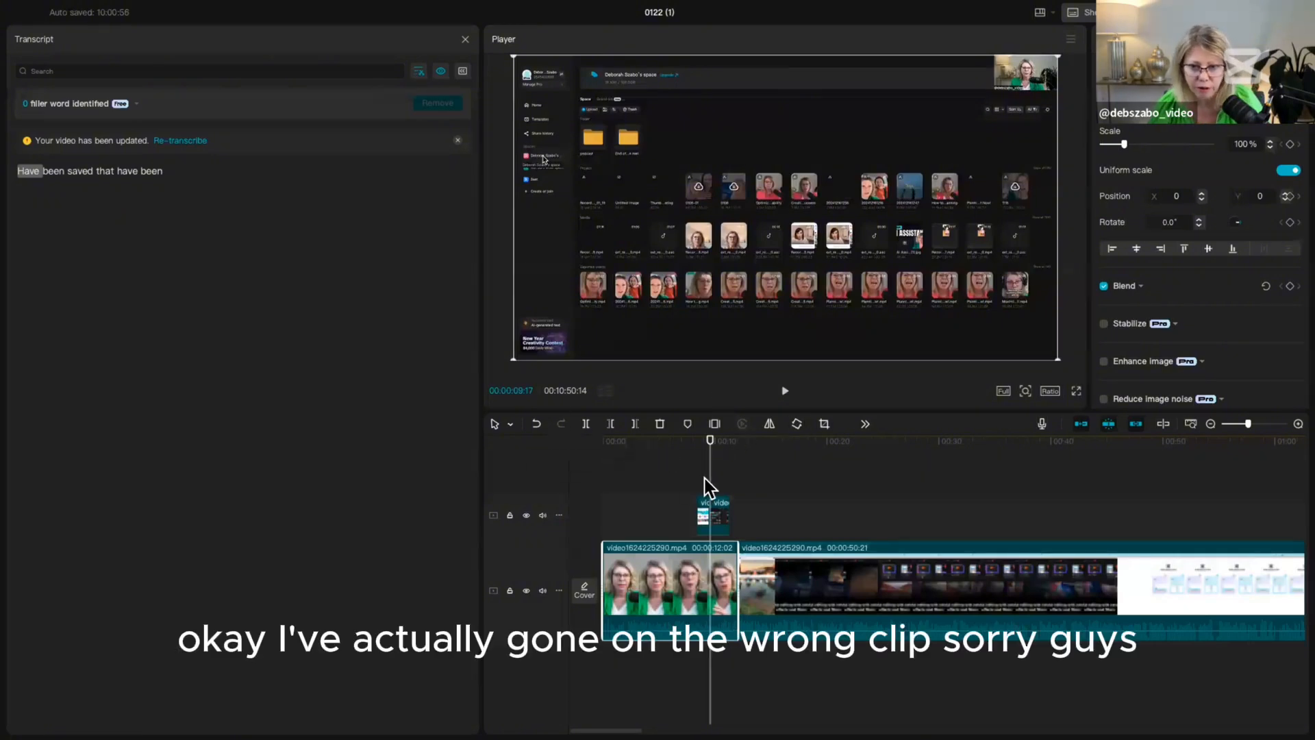
# Step: Reopen the transcript of the opening talking-head clip, read through its wording, and close the transcript
pyautogui.moveTo(708, 476); pyautogui.dragTo(697, 476)
pyautogui.click(641, 477)
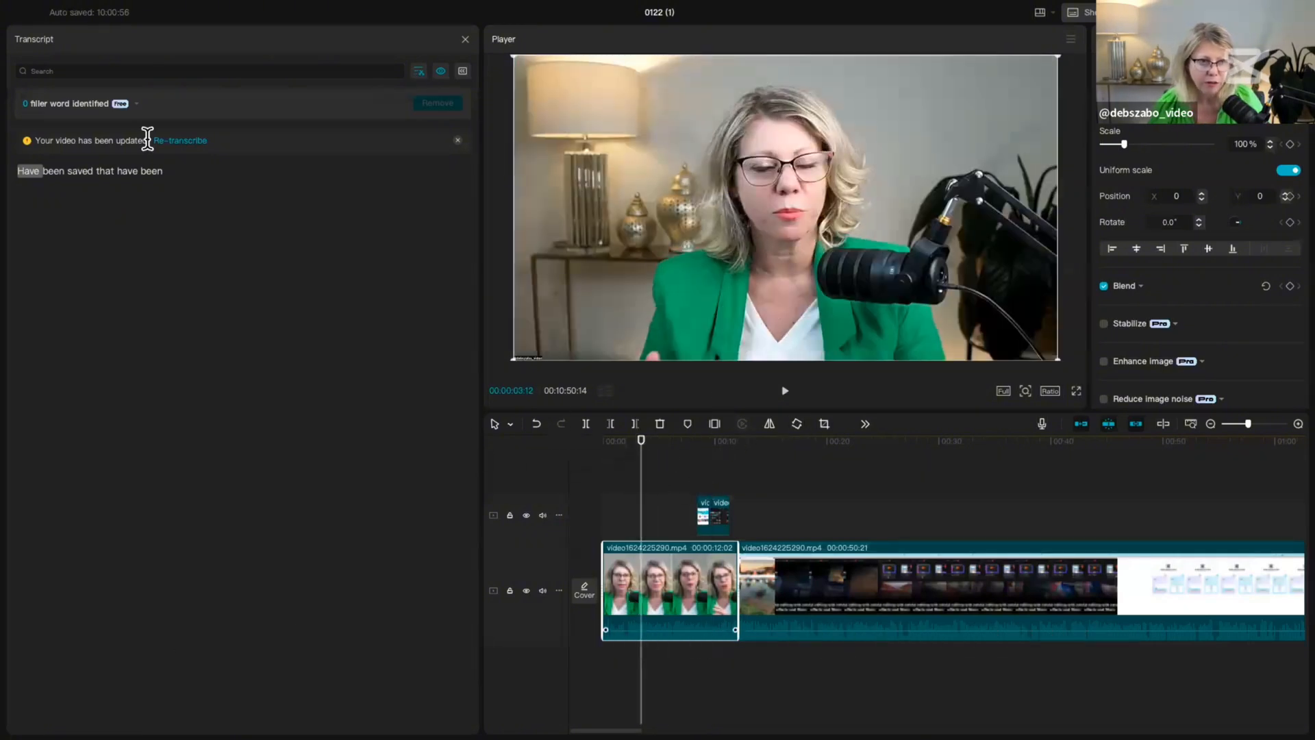
pyautogui.click(465, 40)
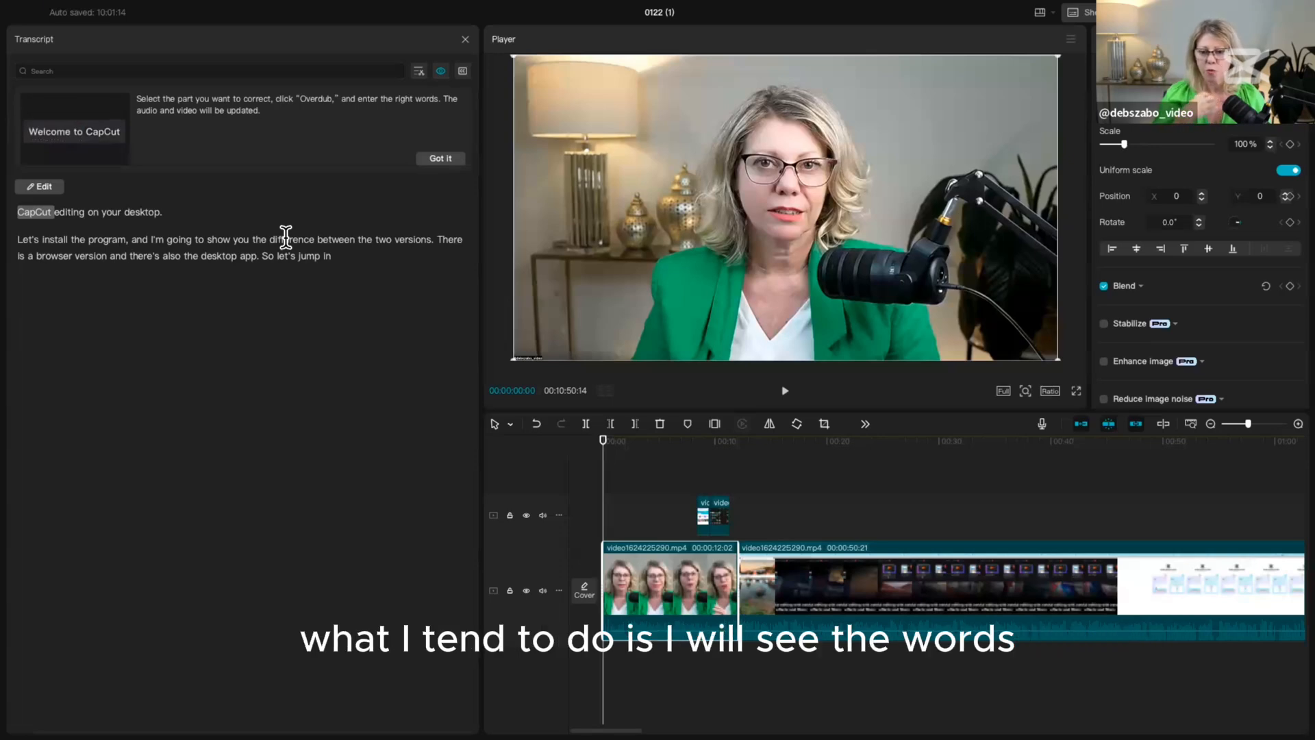
pyautogui.click(465, 40)
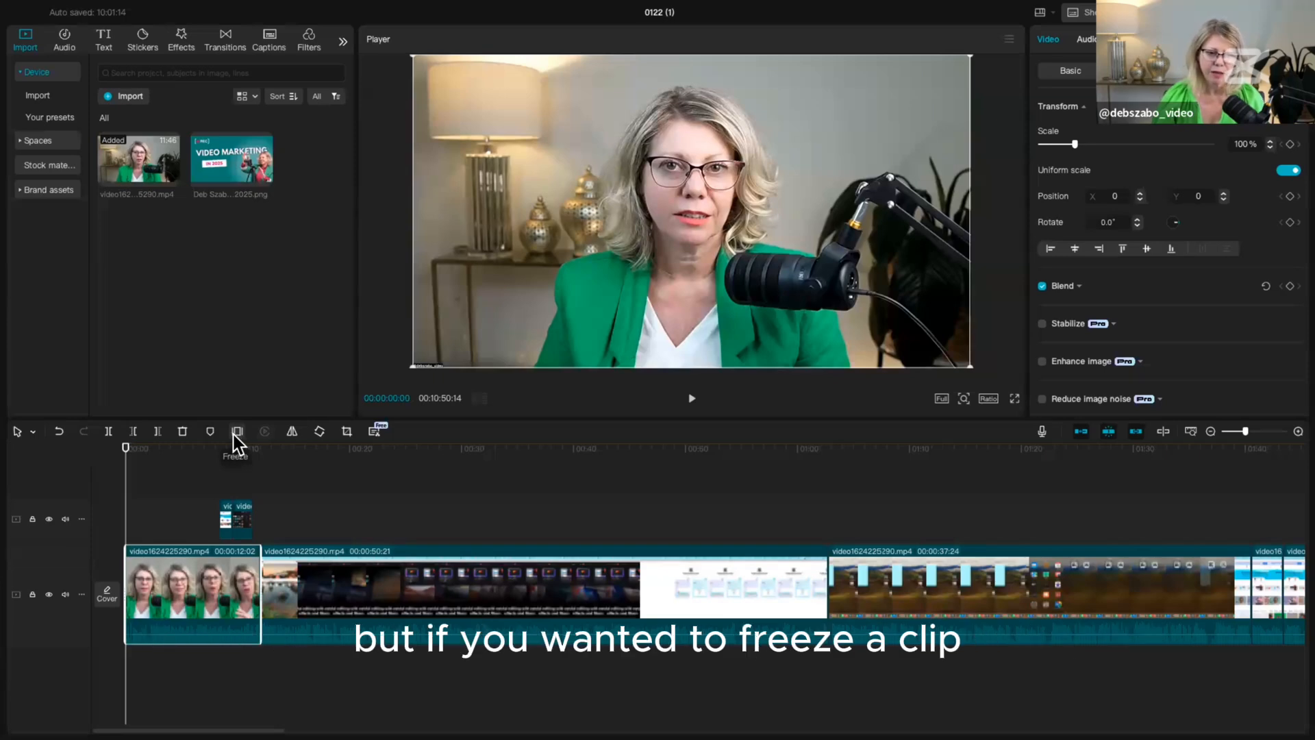
# Step: Mirror the opening talking-head clip horizontally and flip it back to its original orientation
pyautogui.click(292, 432)
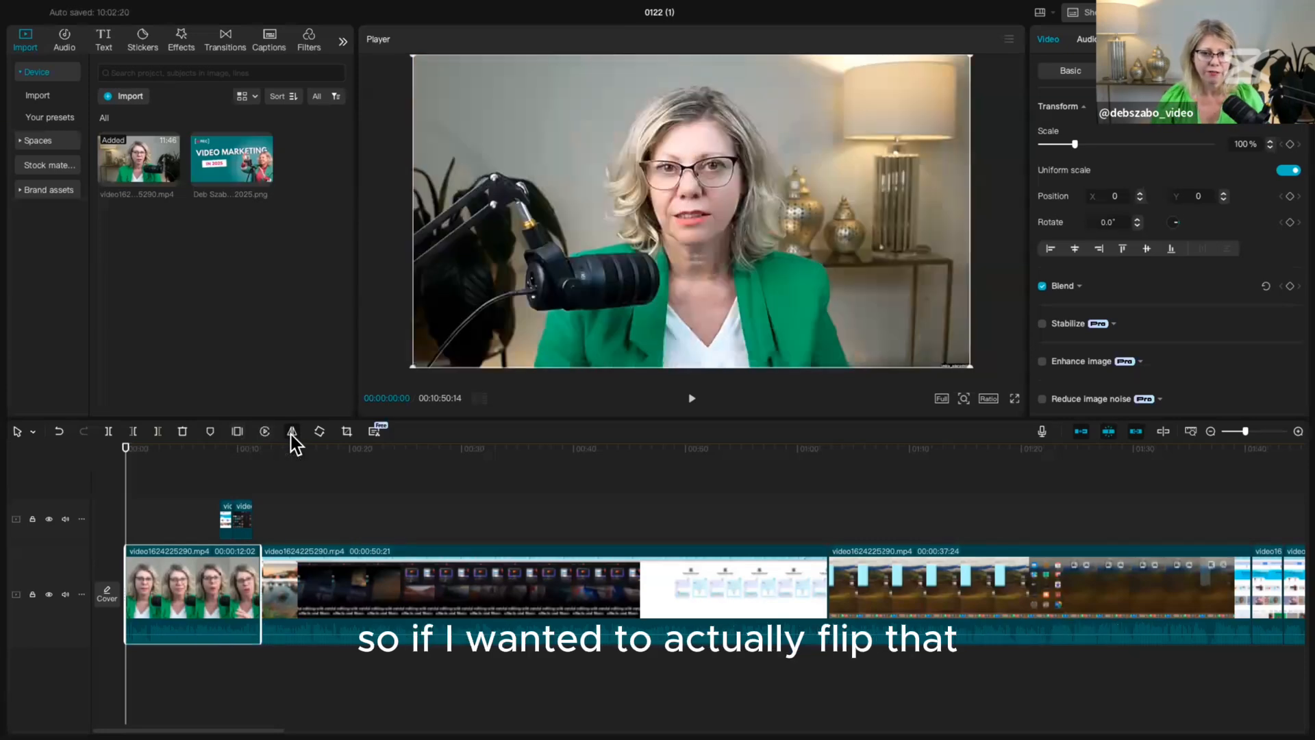
pyautogui.click(292, 432)
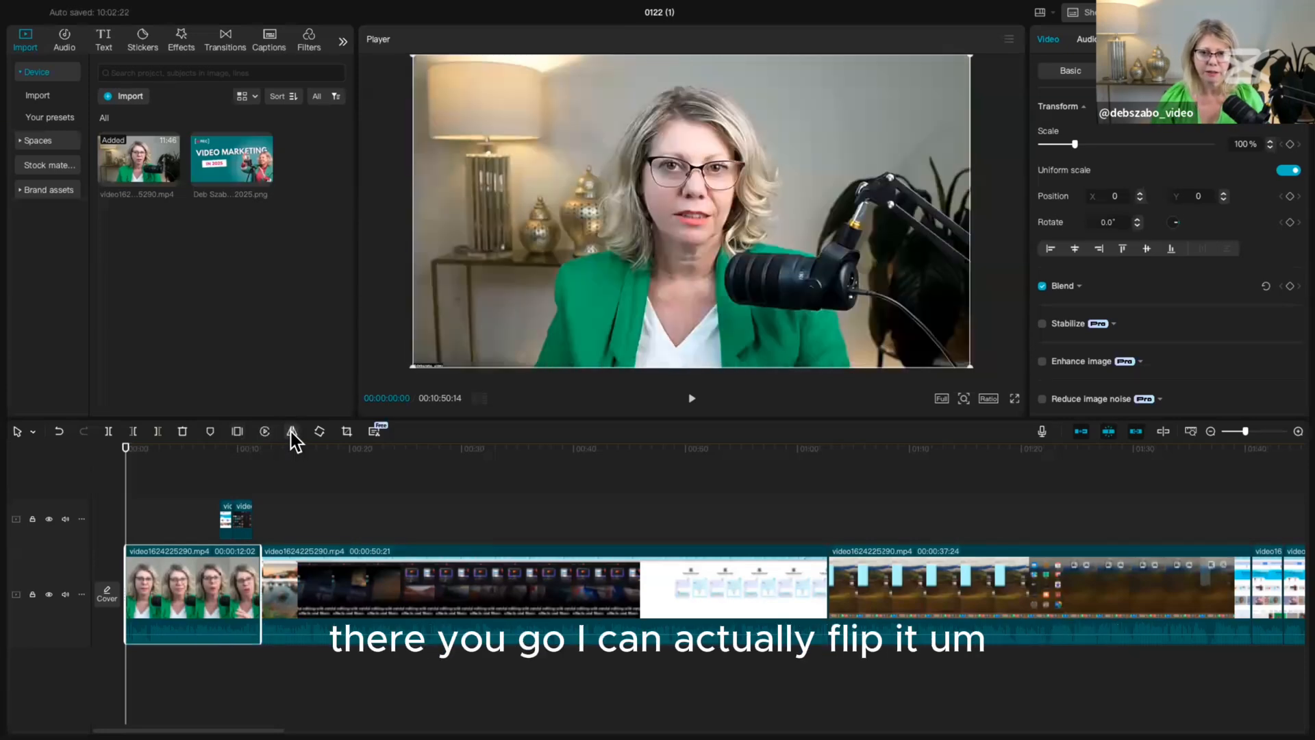
pyautogui.click(292, 432)
pyautogui.click(292, 431)
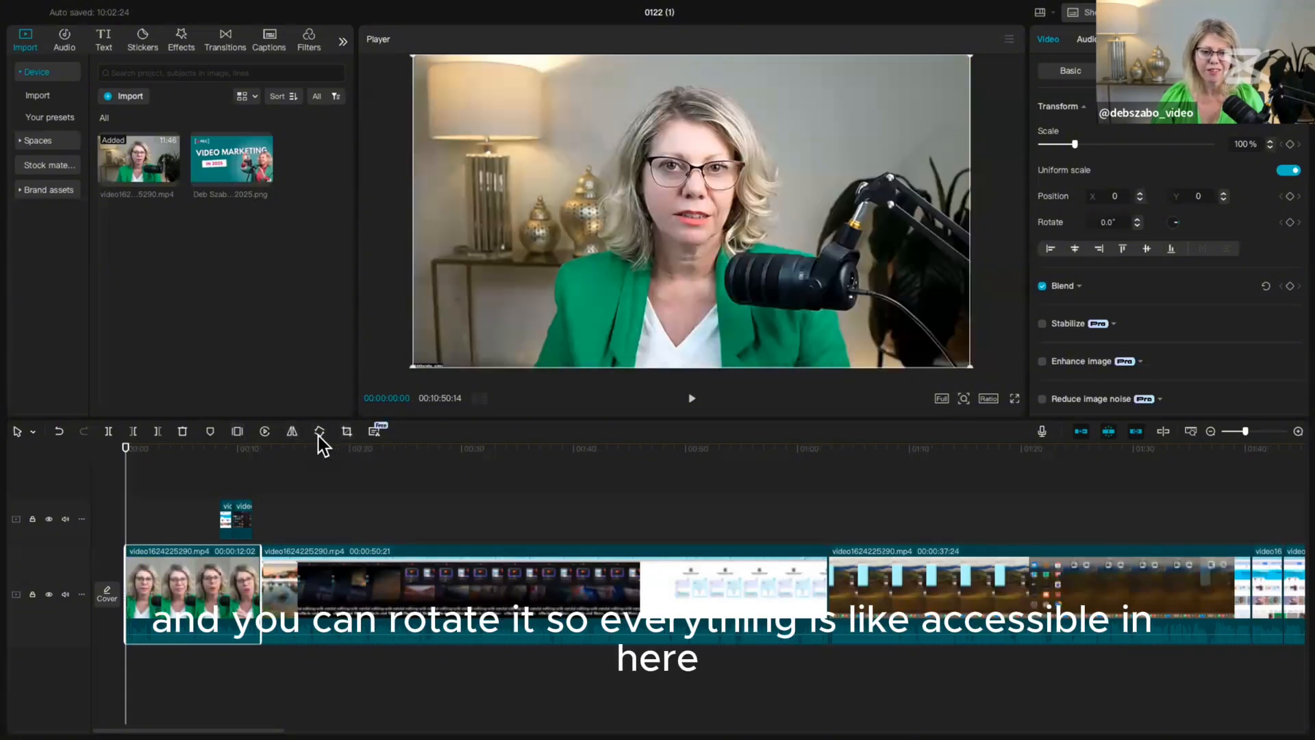
# Step: Change the project's aspect ratio to 9:16 with the playhead at 00:00:02:19
pyautogui.moveTo(126, 500); pyautogui.dragTo(155, 505)
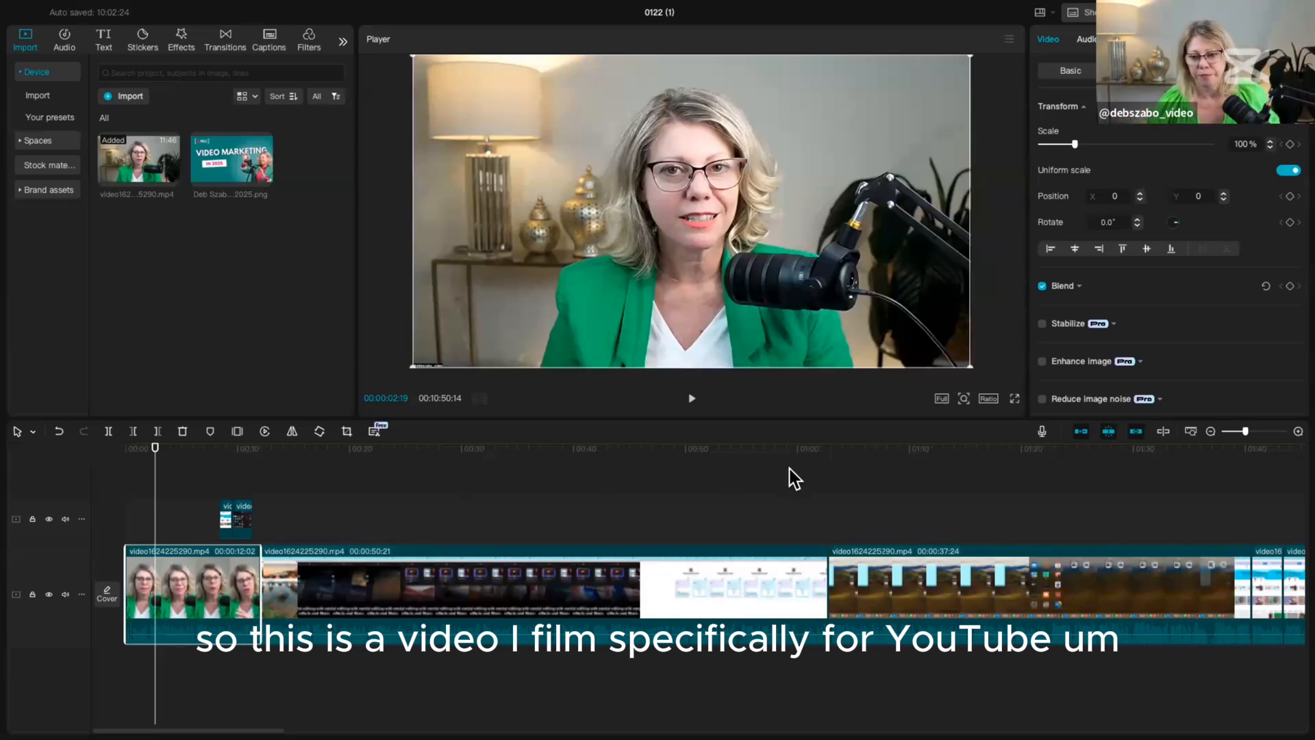
pyautogui.click(985, 400)
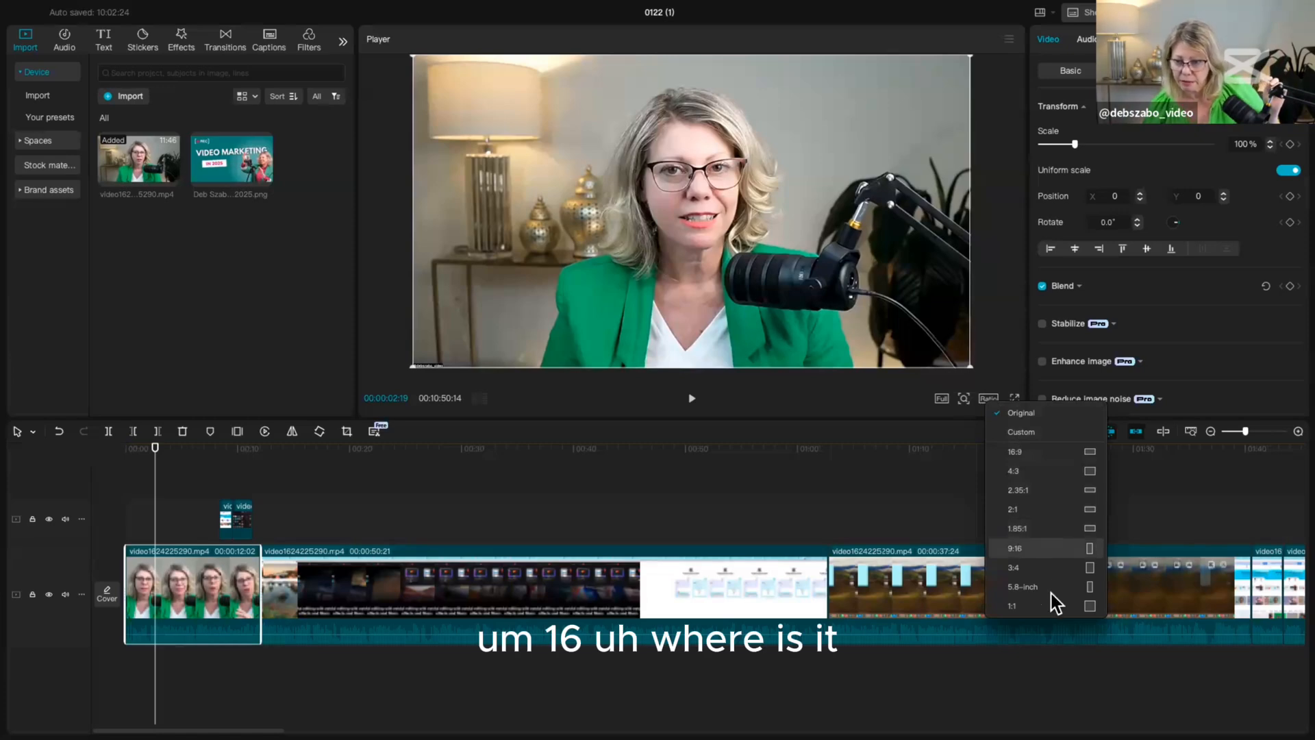
pyautogui.click(1012, 548)
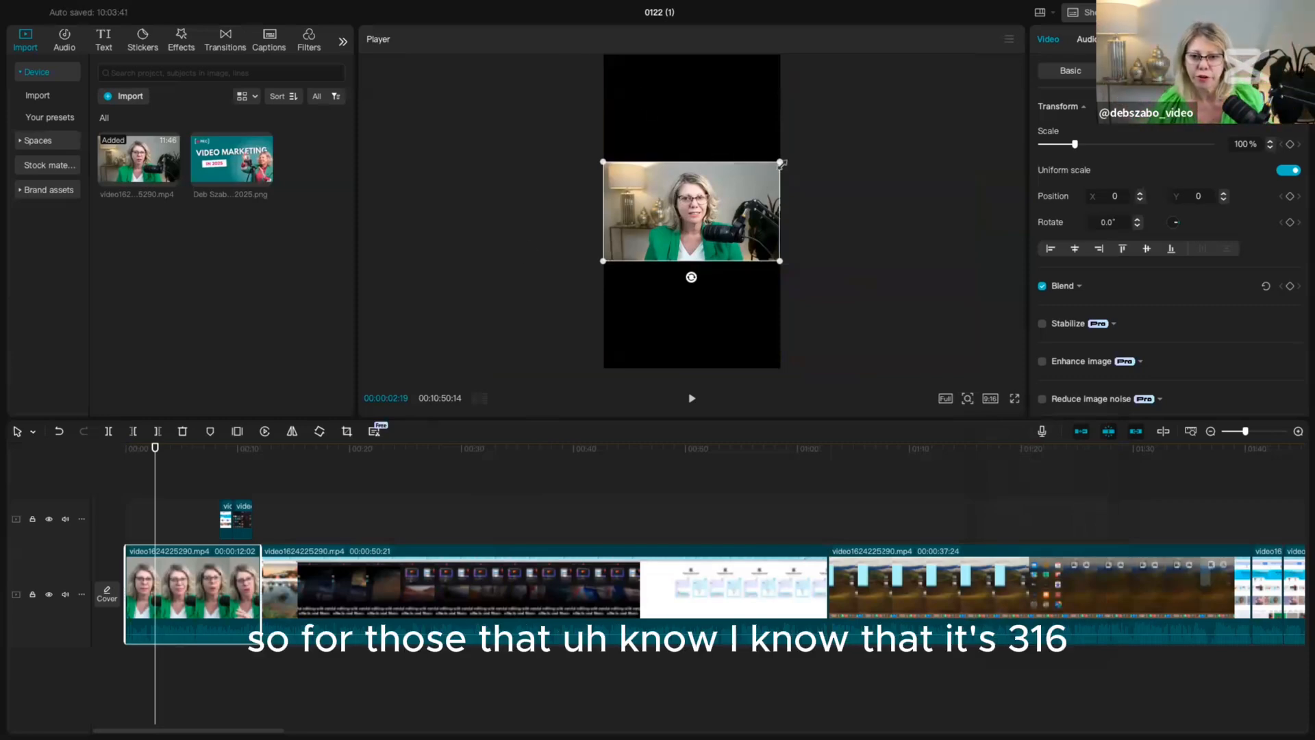
# Step: Scale the opening talking-head clip to fill the vertical frame, trying 316%, resetting to 100%, and enlarging it freehand to about 325%
pyautogui.moveTo(1250, 144); pyautogui.dragTo(1226, 144)
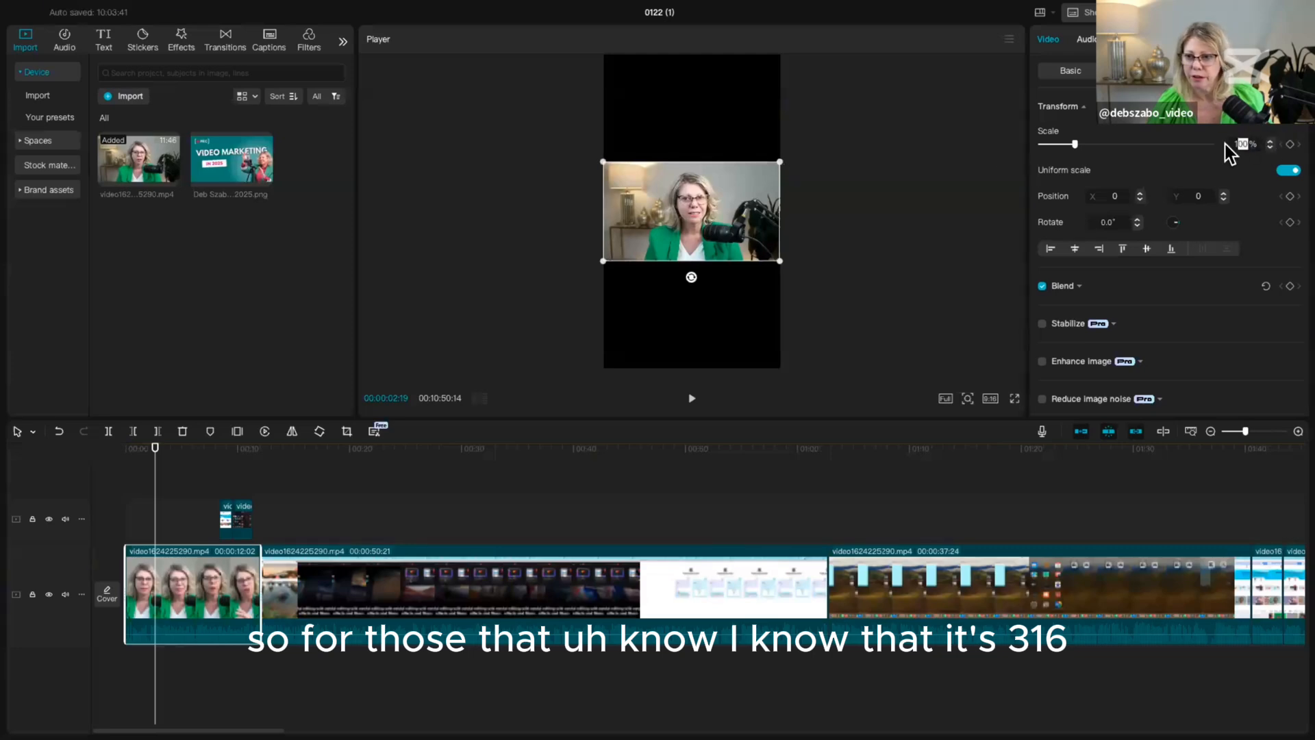
pyautogui.write('316')
pyautogui.press('Return')
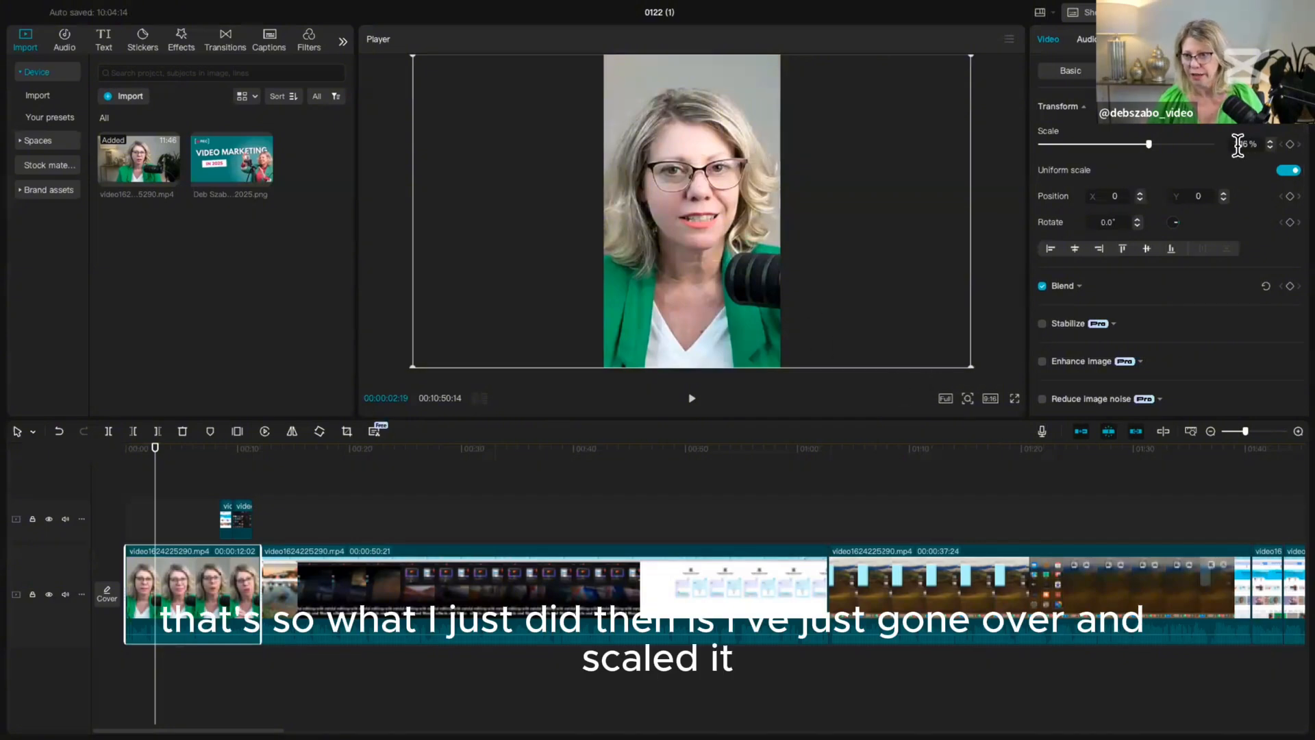
pyautogui.moveTo(1149, 144); pyautogui.dragTo(1074, 148)
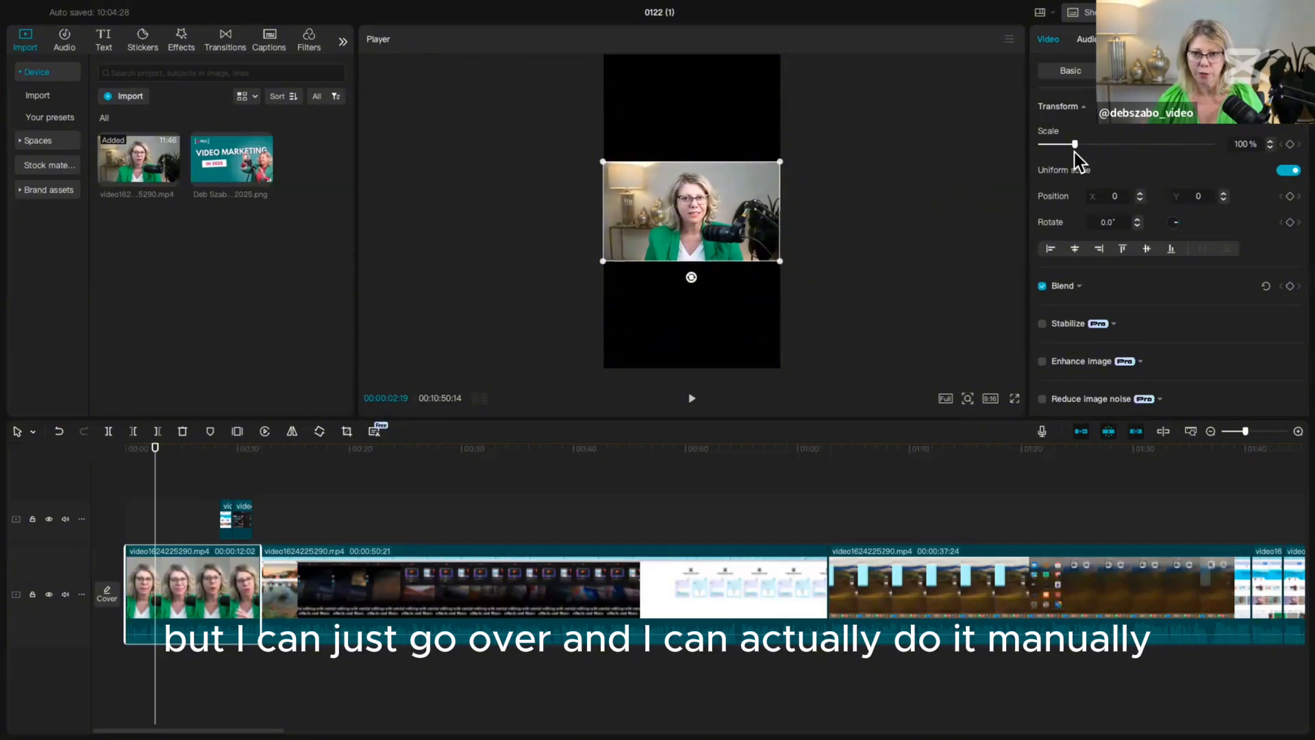
pyautogui.moveTo(780, 162); pyautogui.dragTo(1152, 137)
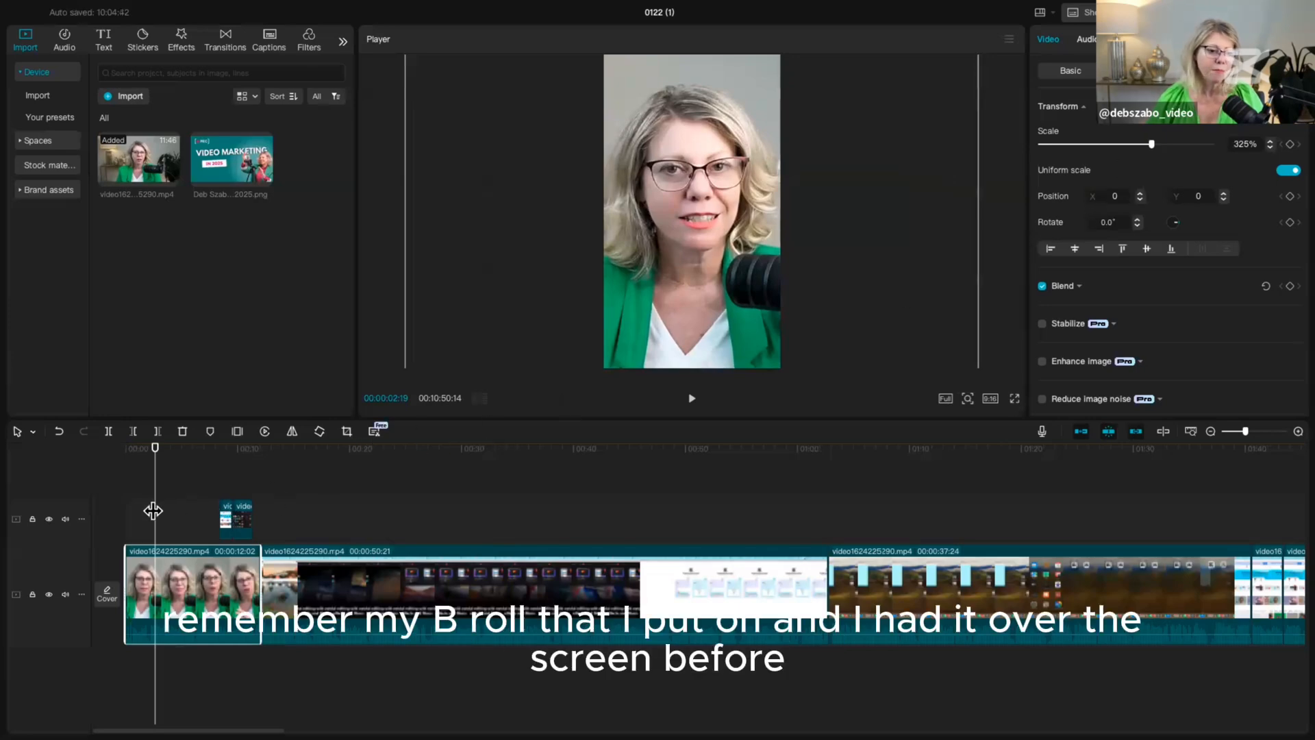
# Step: Resize the browser B-roll overlay to about 76% and place it over the speaker's chest at about X 50, Y -977
pyautogui.moveTo(153, 513); pyautogui.dragTo(219, 507)
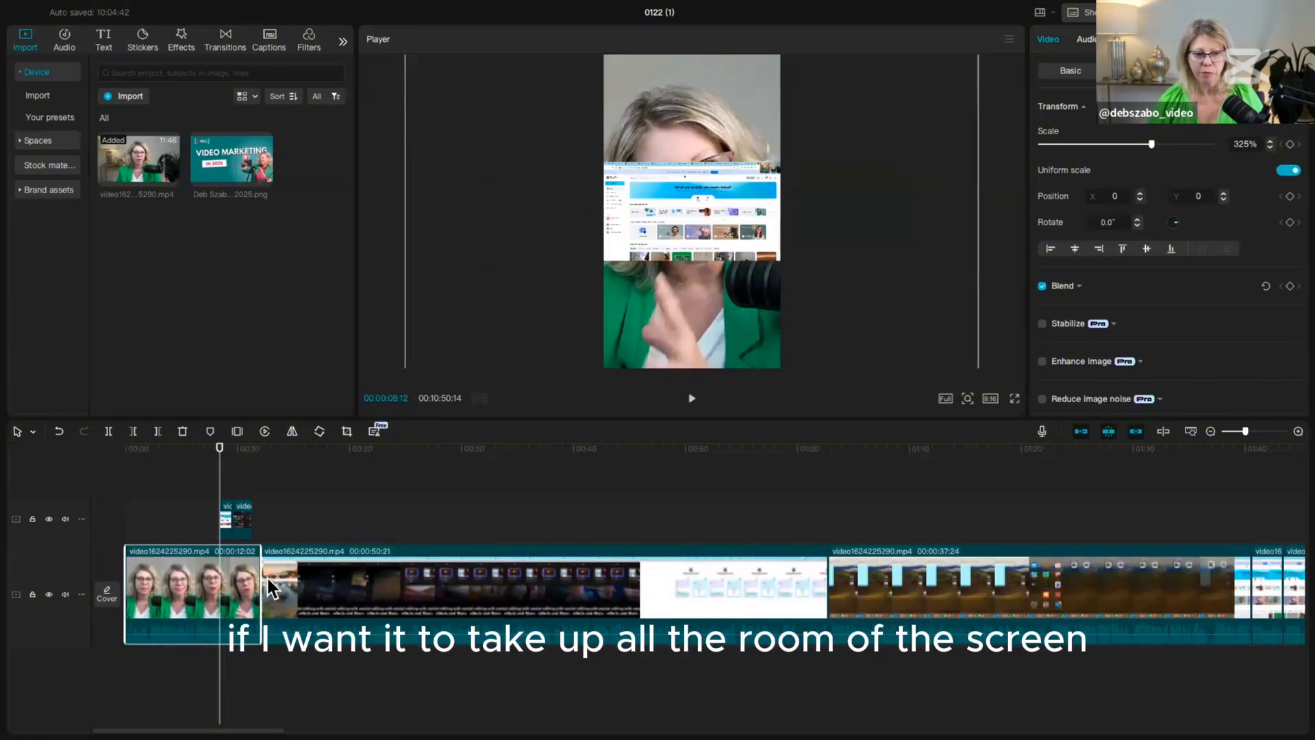
pyautogui.click(225, 525)
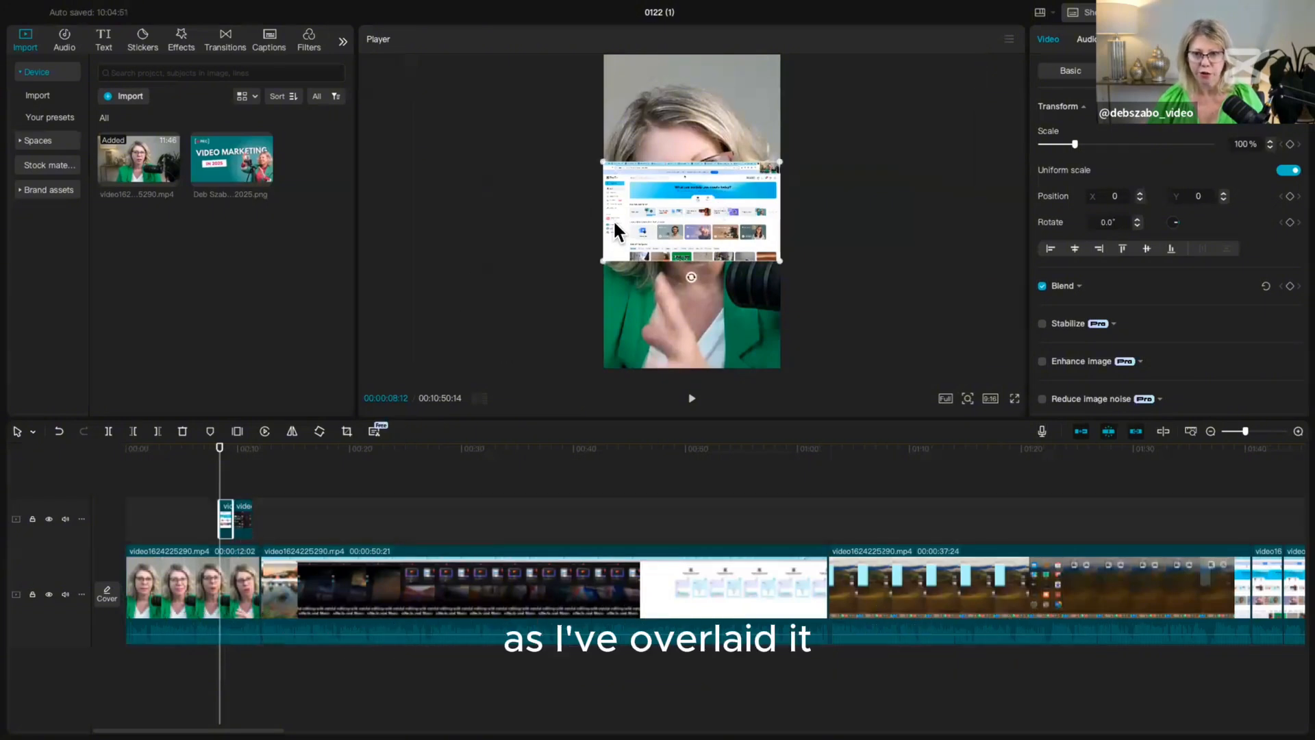
pyautogui.moveTo(780, 162); pyautogui.dragTo(712, 288)
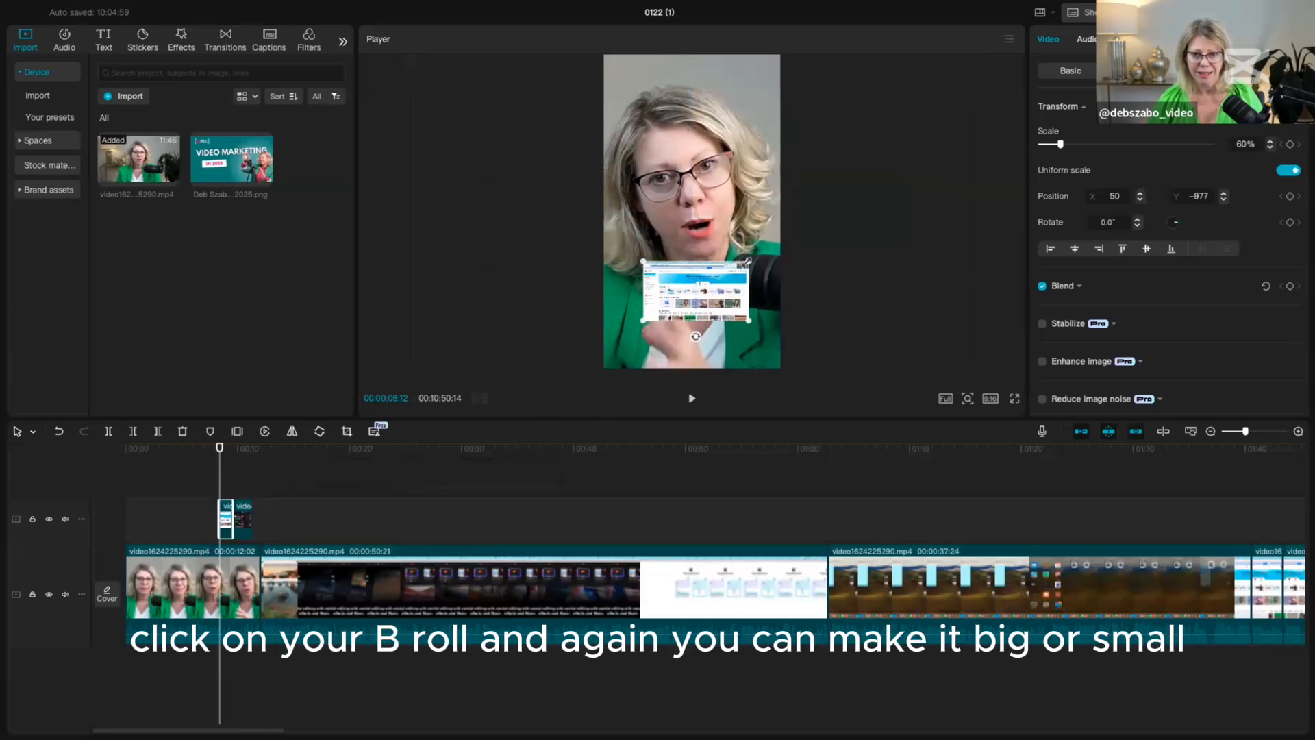
pyautogui.moveTo(748, 262); pyautogui.dragTo(806, 314)
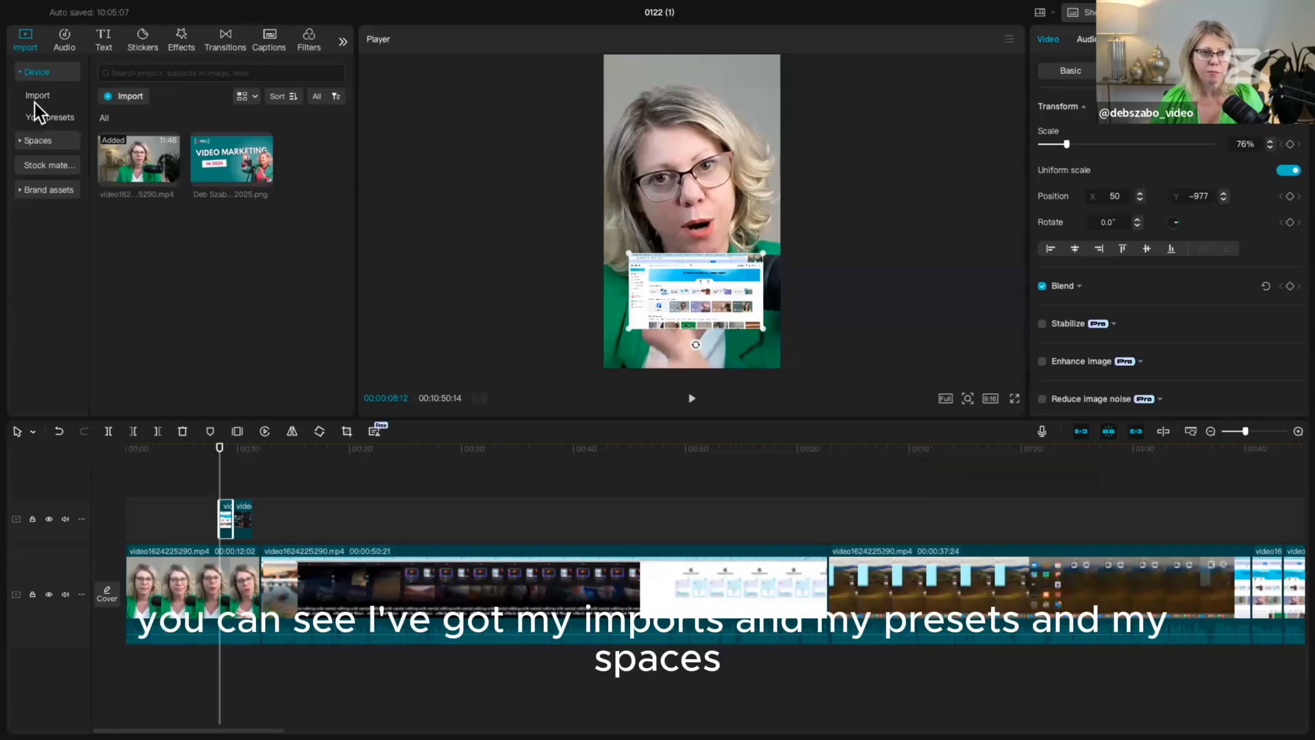
# Step: Look through the media stored in Spaces and the saved brand assets
pyautogui.click(24, 140)
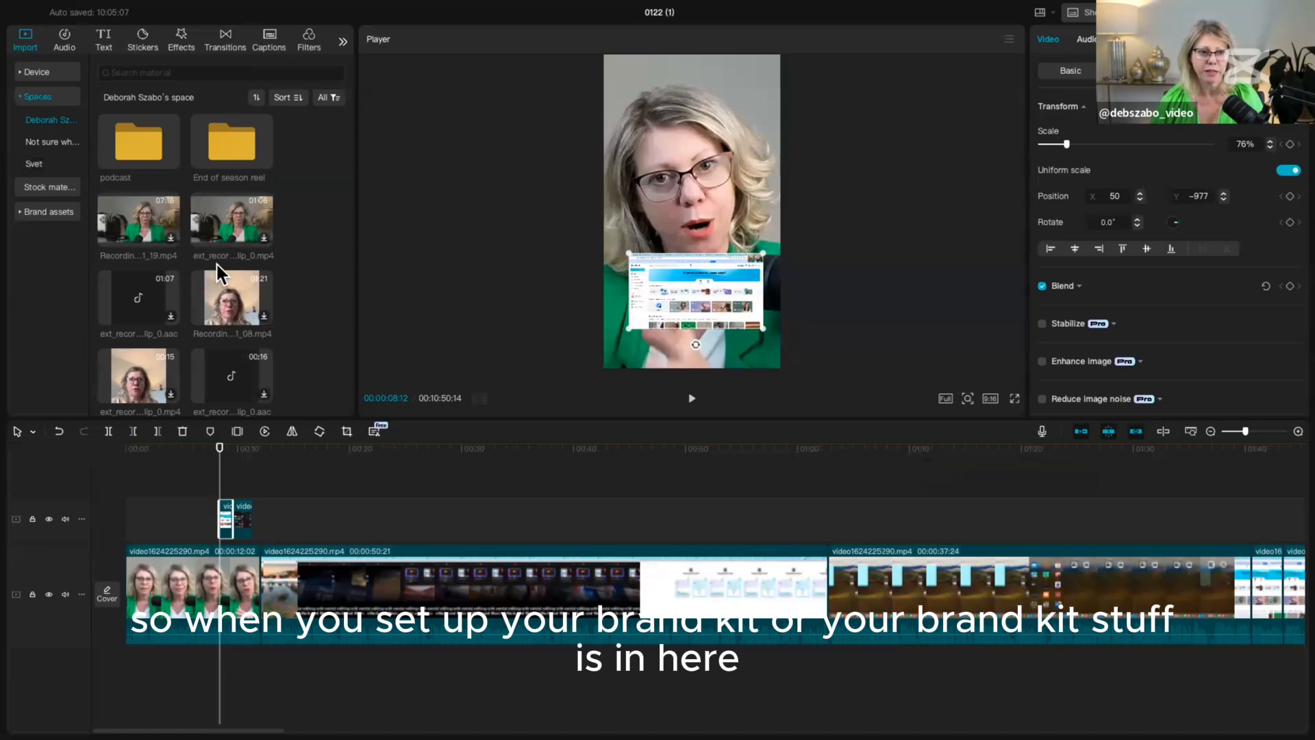
pyautogui.click(23, 97)
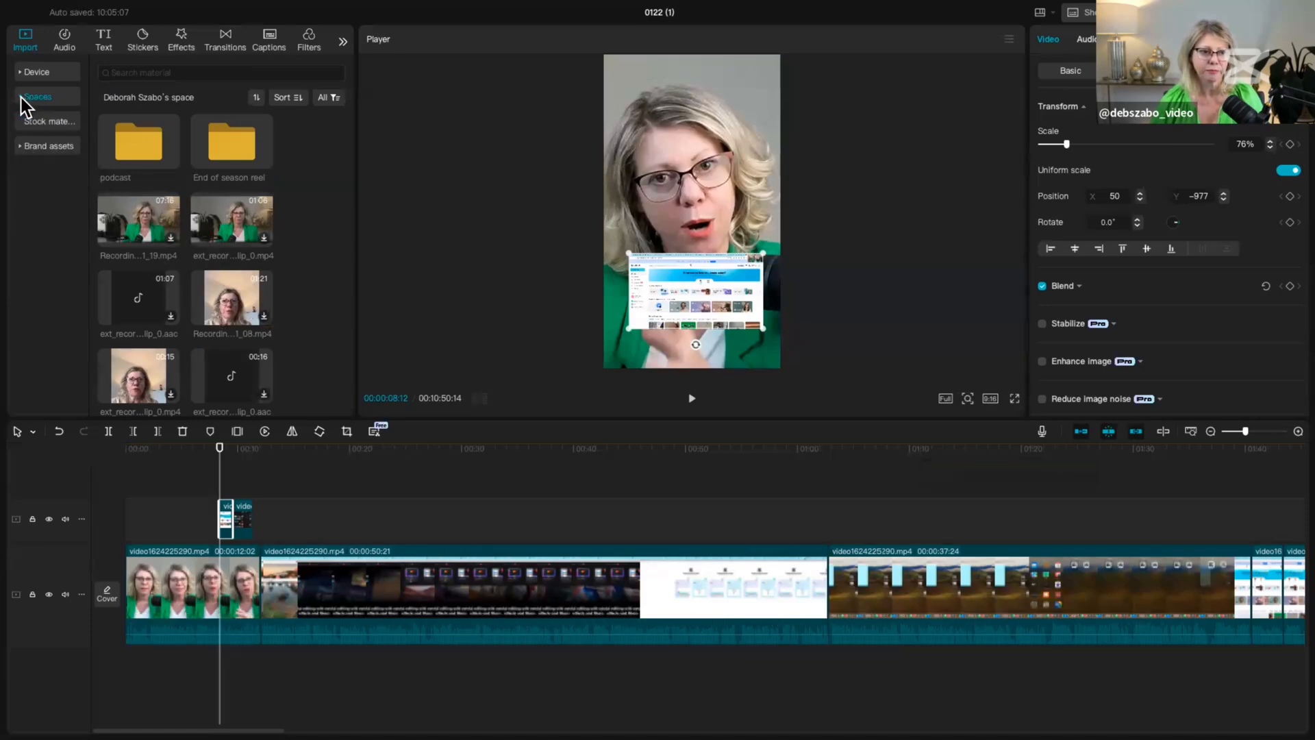
pyautogui.click(23, 148)
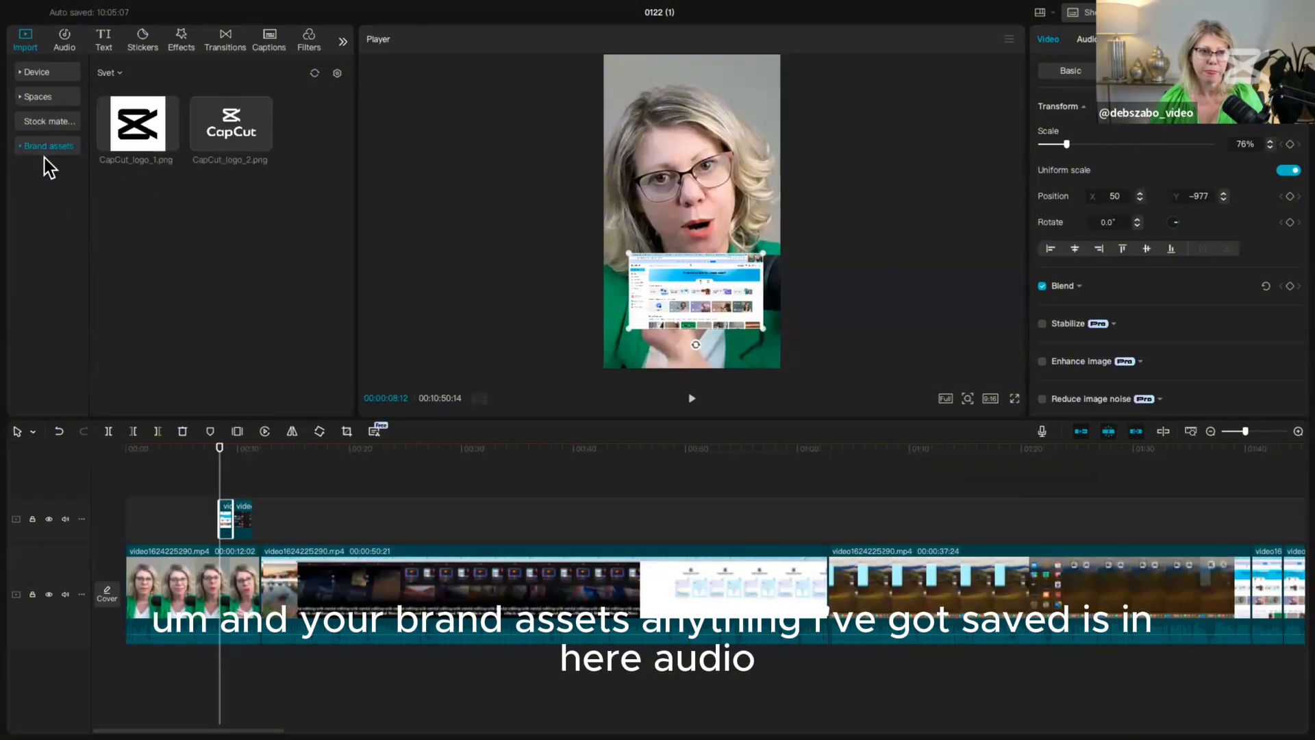
# Step: Search the music library for the suggested phrase "cinematic piano inspiring main"
pyautogui.click(65, 41)
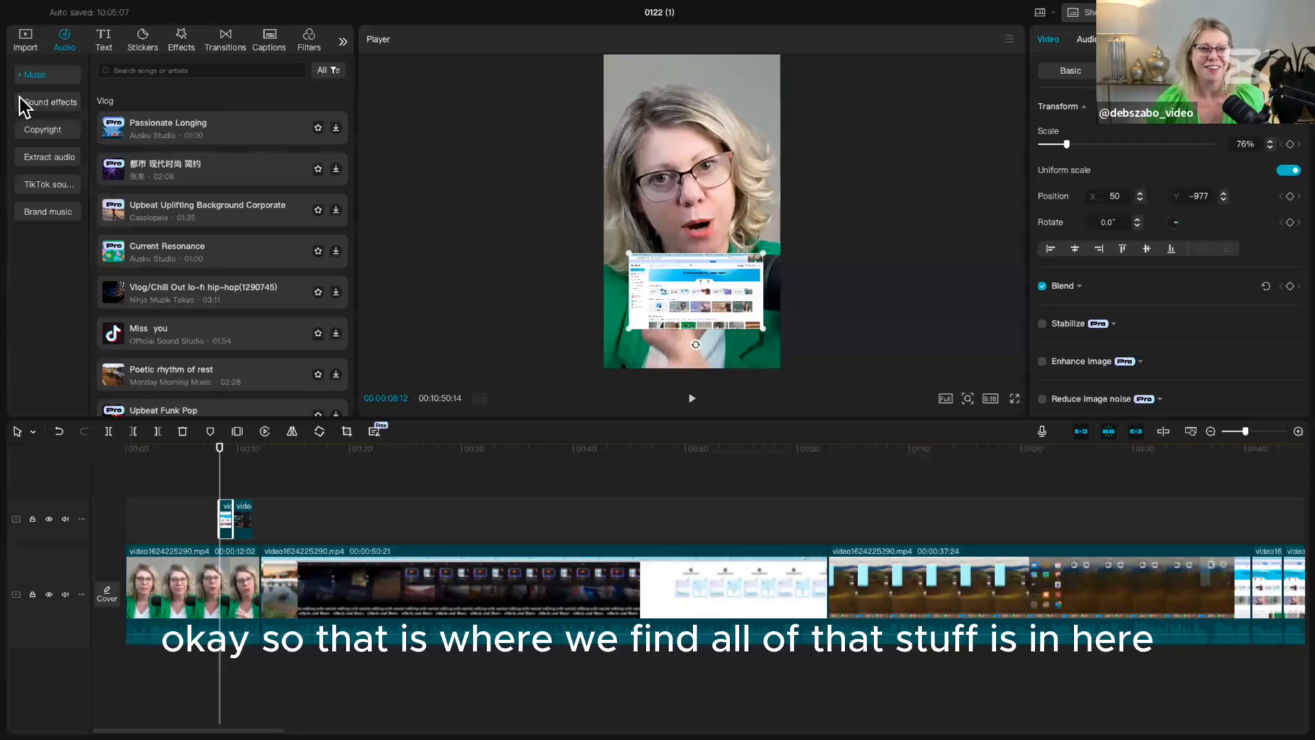
pyautogui.click(31, 78)
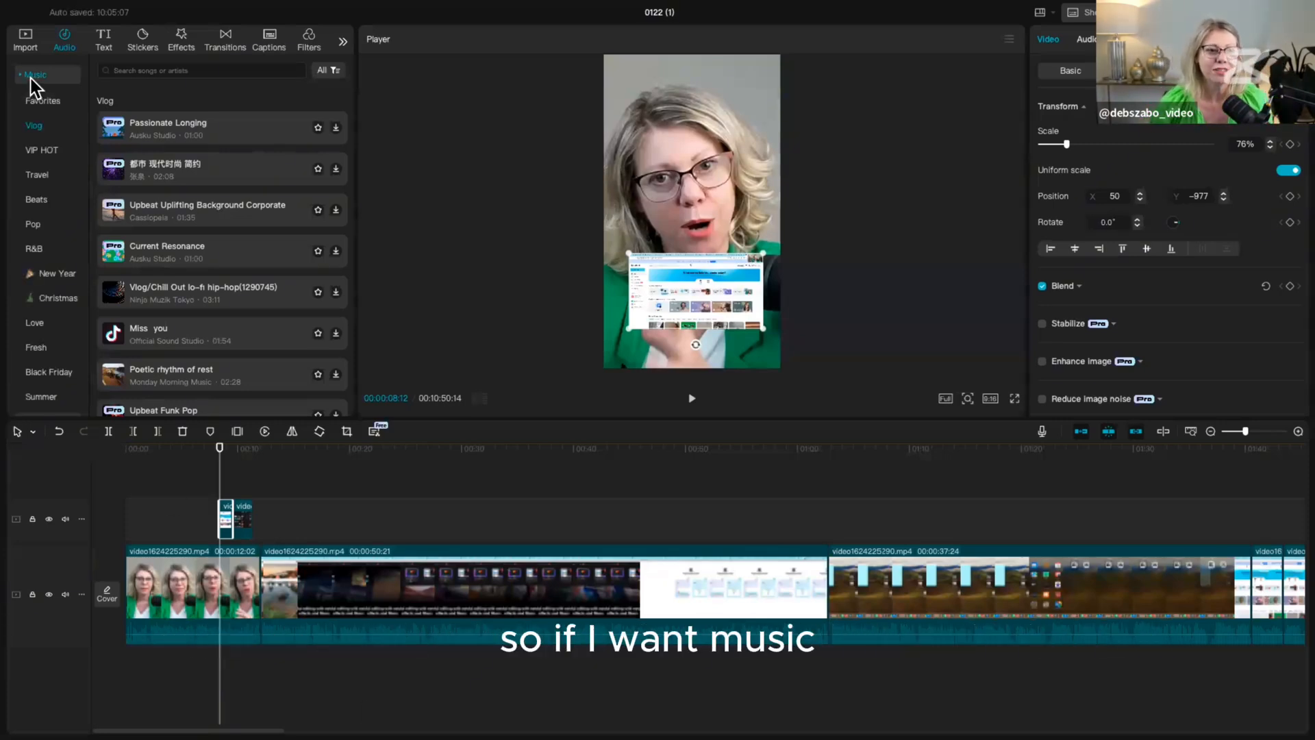
pyautogui.click(31, 78)
pyautogui.click(121, 71)
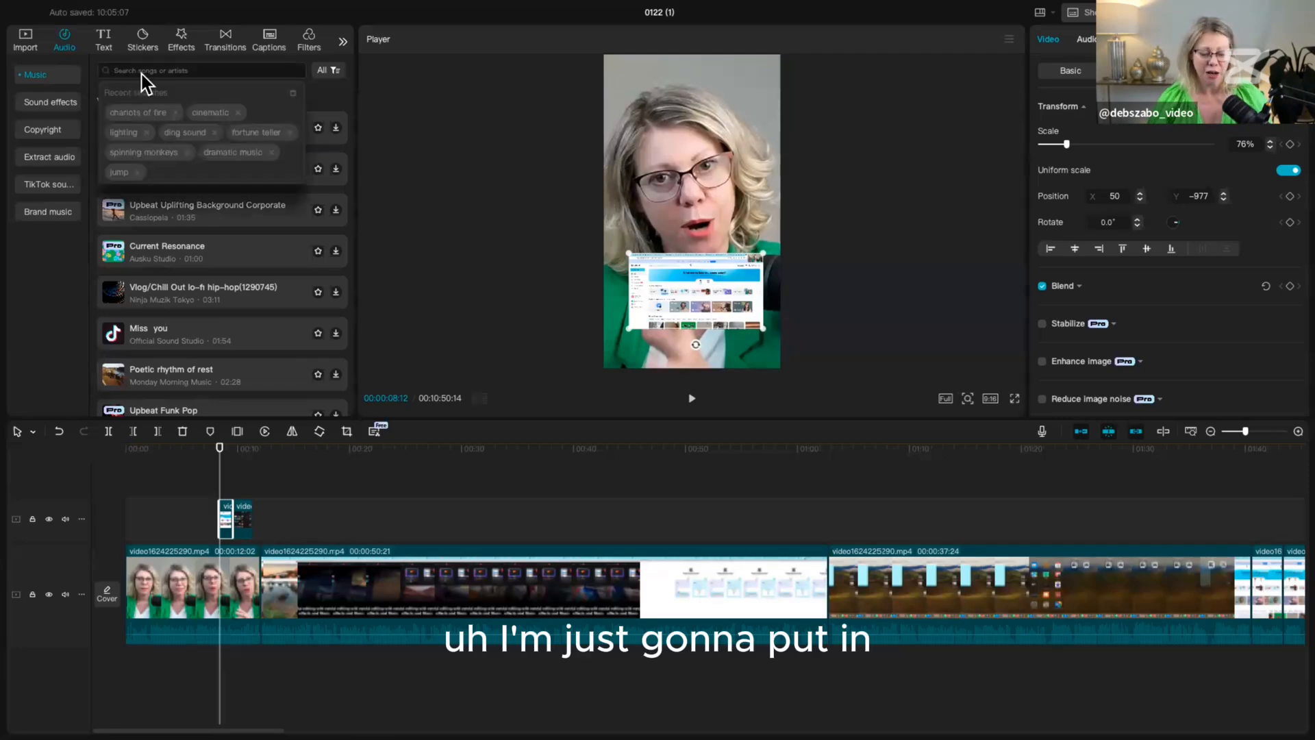
pyautogui.write('cine')
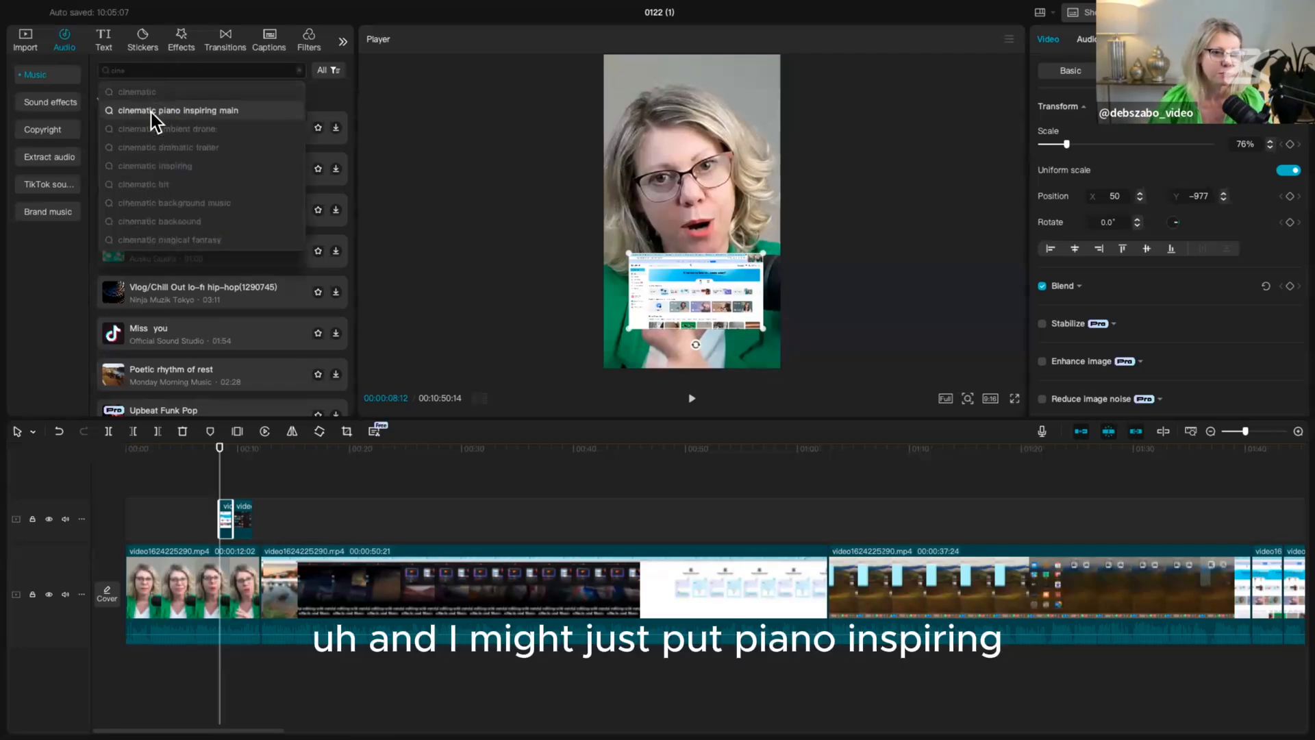
pyautogui.click(151, 111)
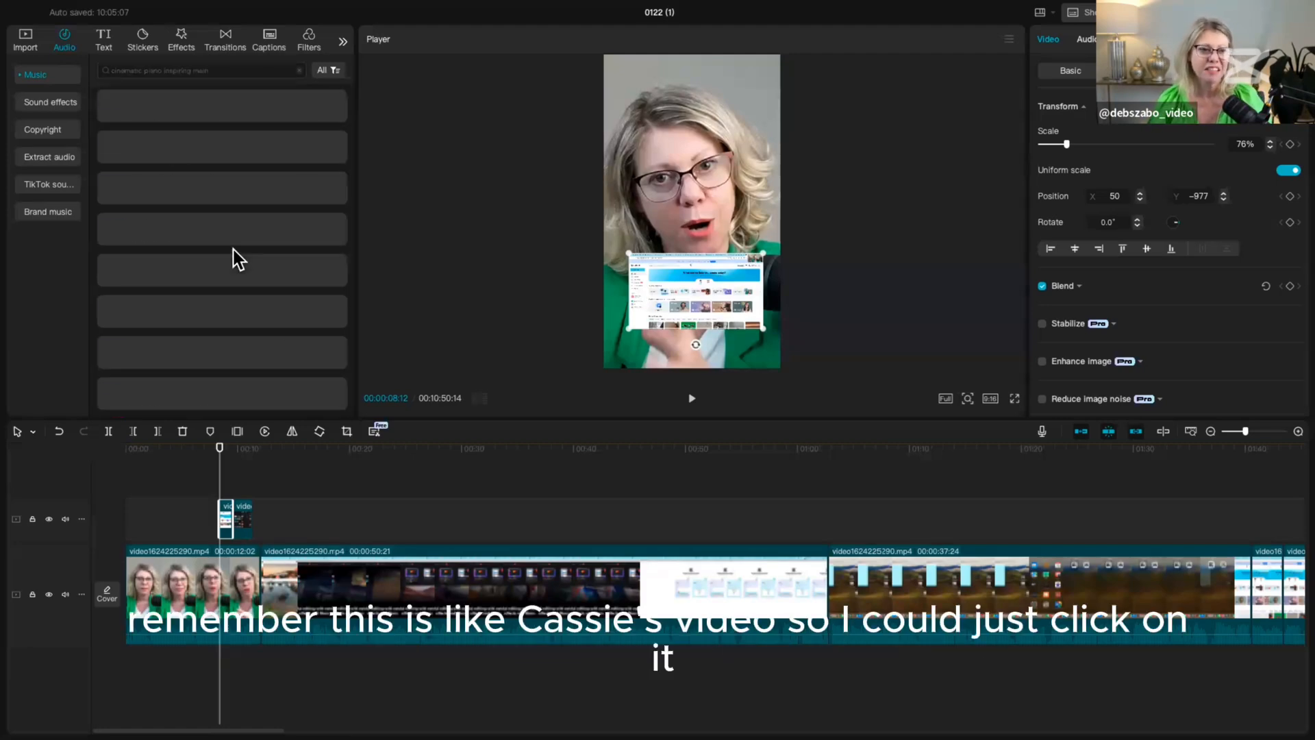
# Step: Preview the first four piano tracks in the results, replaying the cinematic uplifting one and the emotional piano and strings one
pyautogui.click(236, 149)
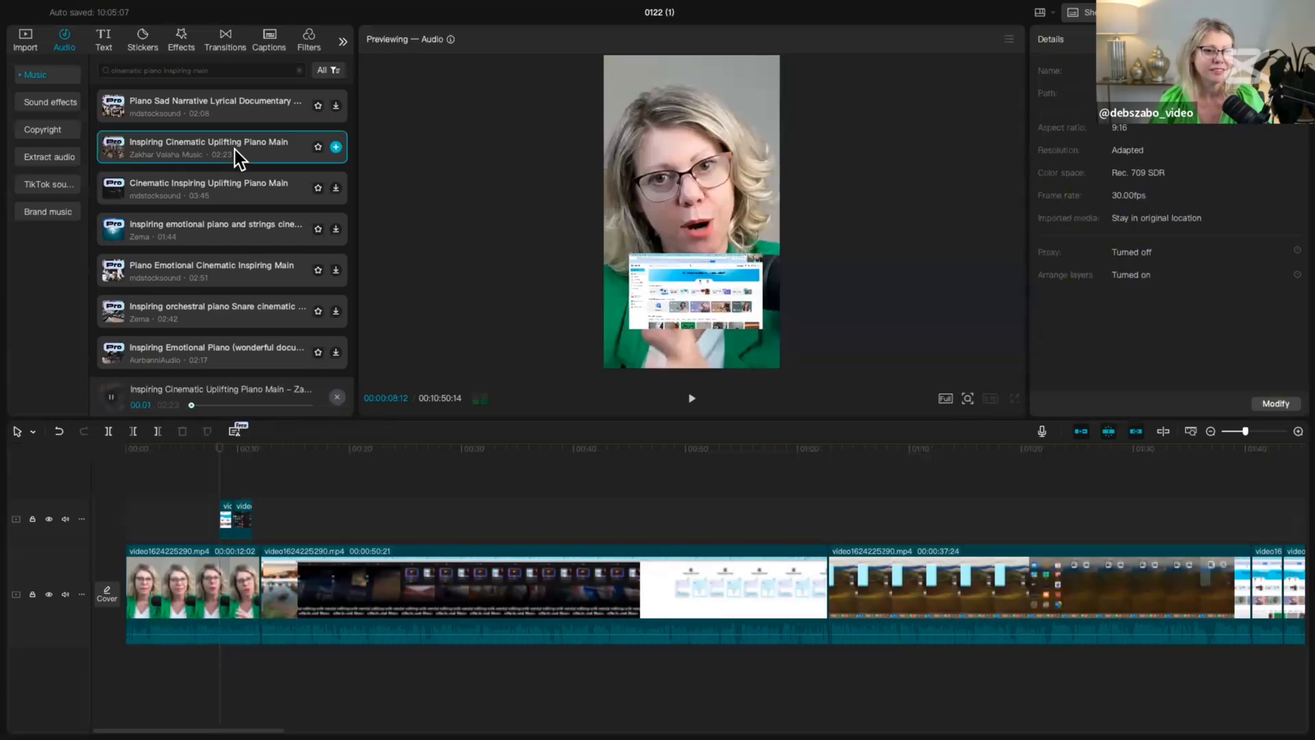
pyautogui.click(233, 104)
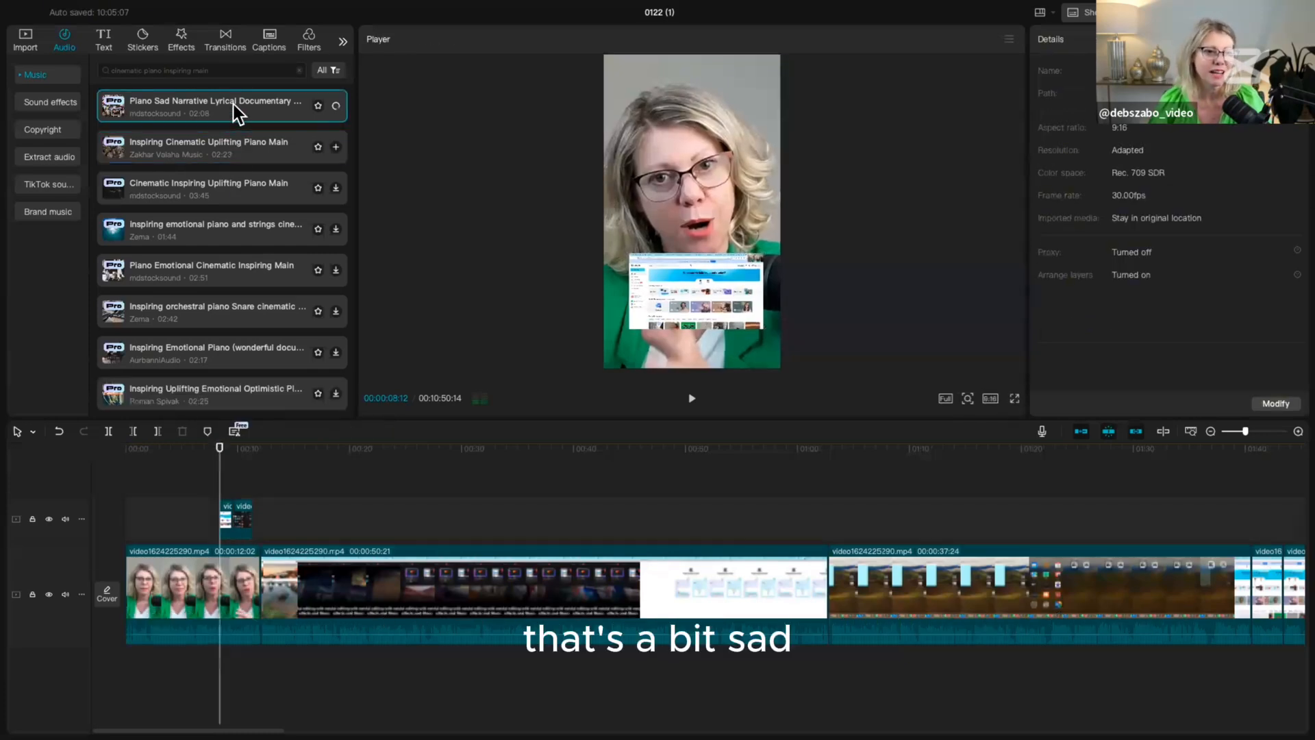
pyautogui.click(217, 234)
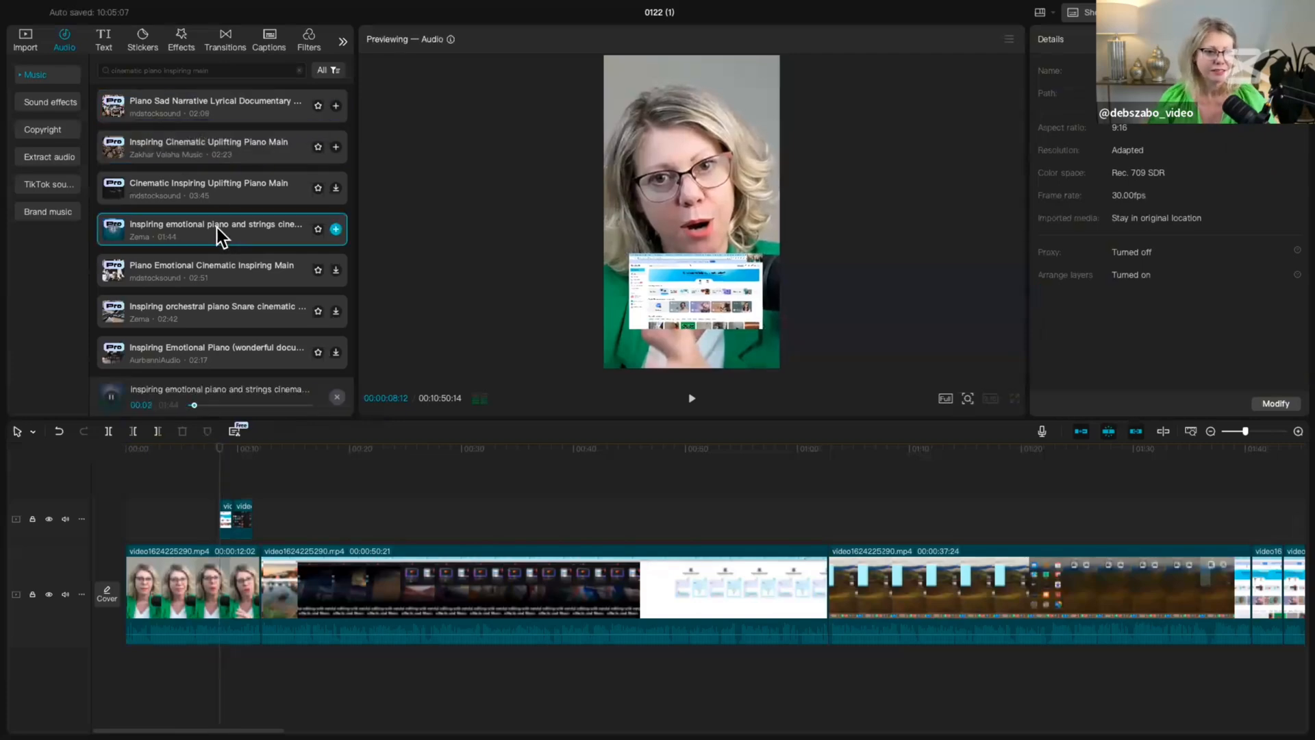
pyautogui.click(215, 184)
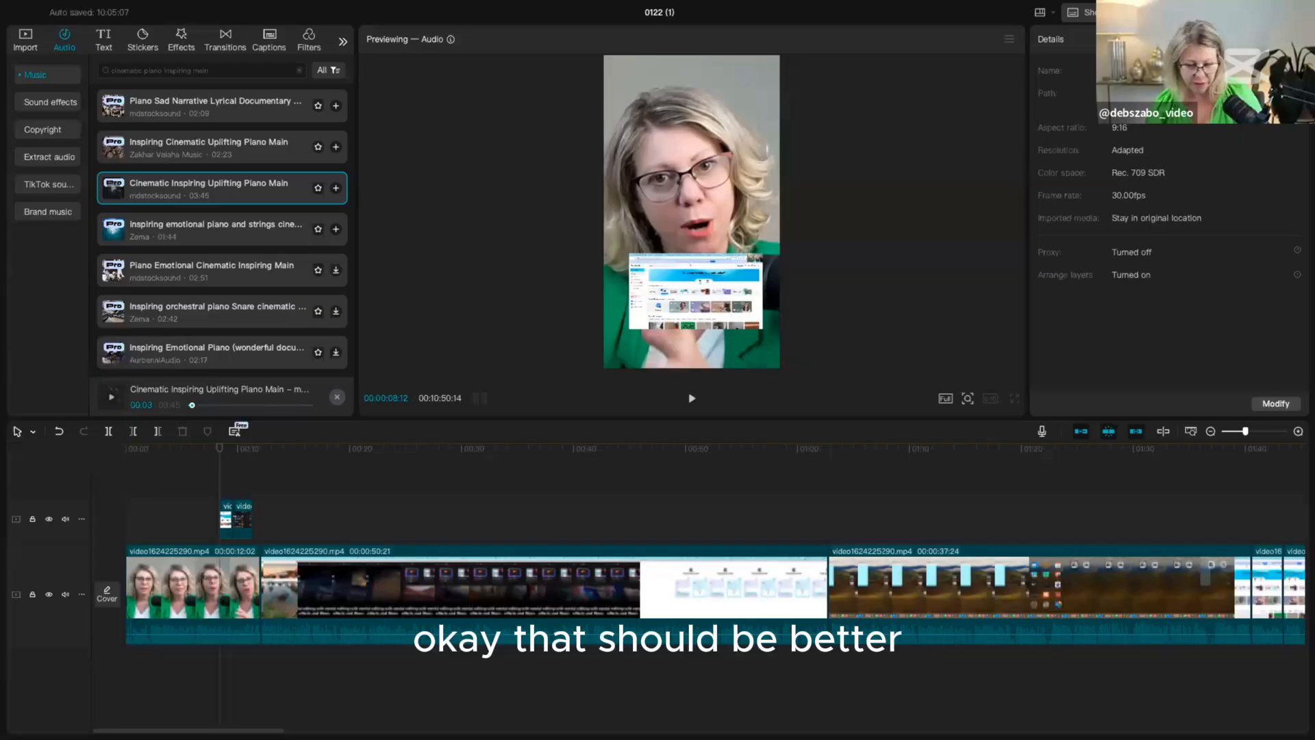
pyautogui.click(228, 192)
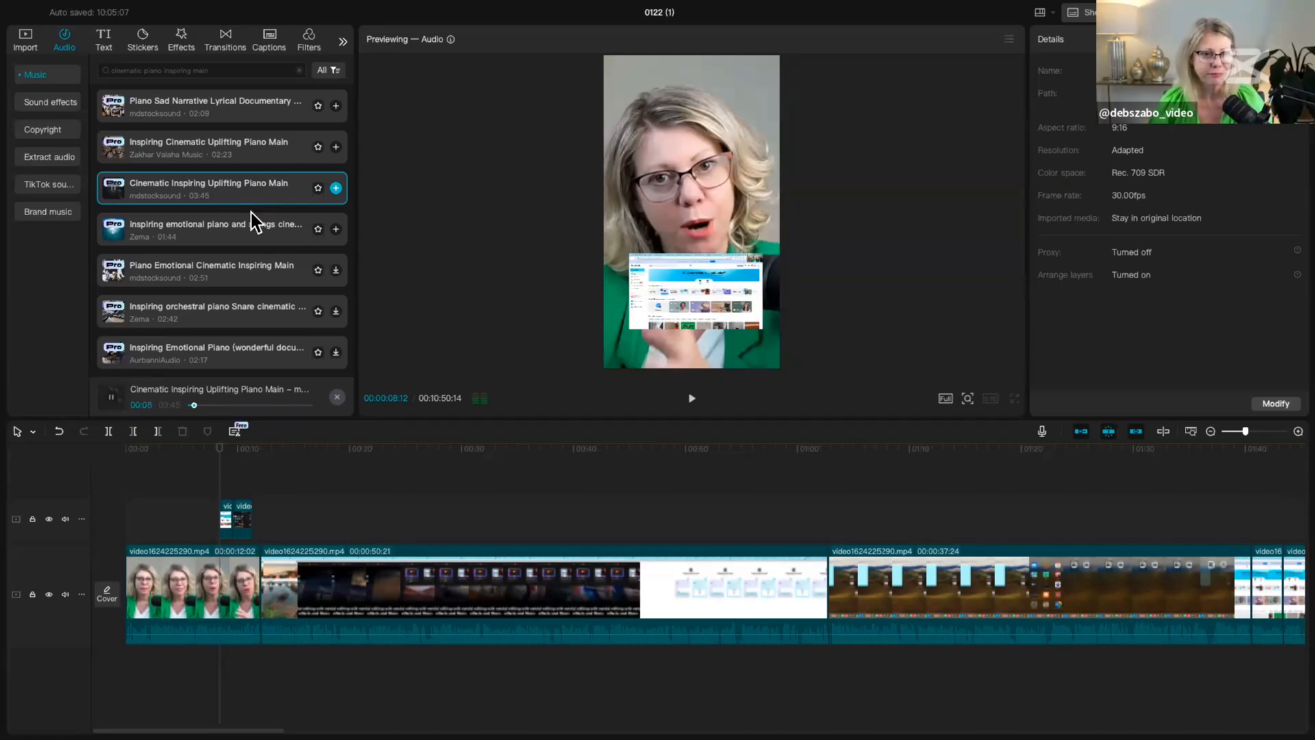
pyautogui.click(268, 229)
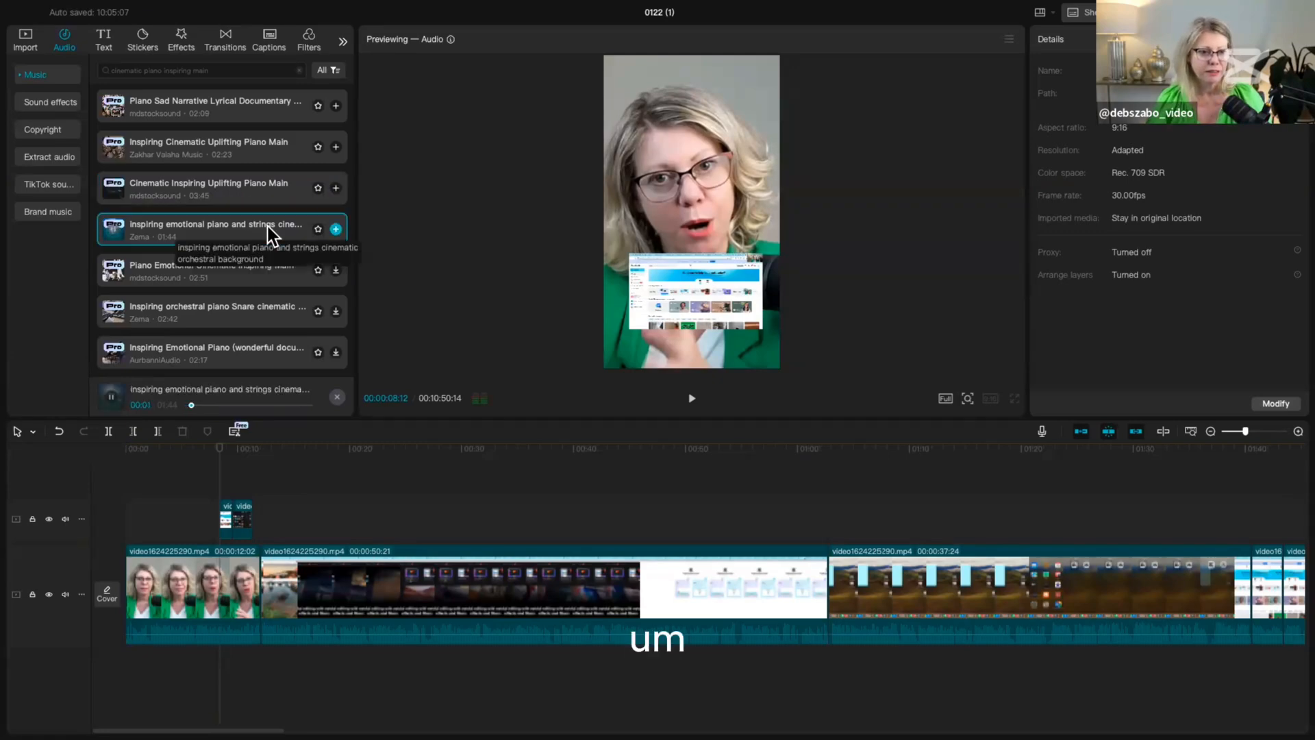
# Step: Add "Inspiring emotional piano and strings cinematic orchestral background" as music, starting at 00:00:00:00, and return the playhead to the start
pyautogui.click(335, 229)
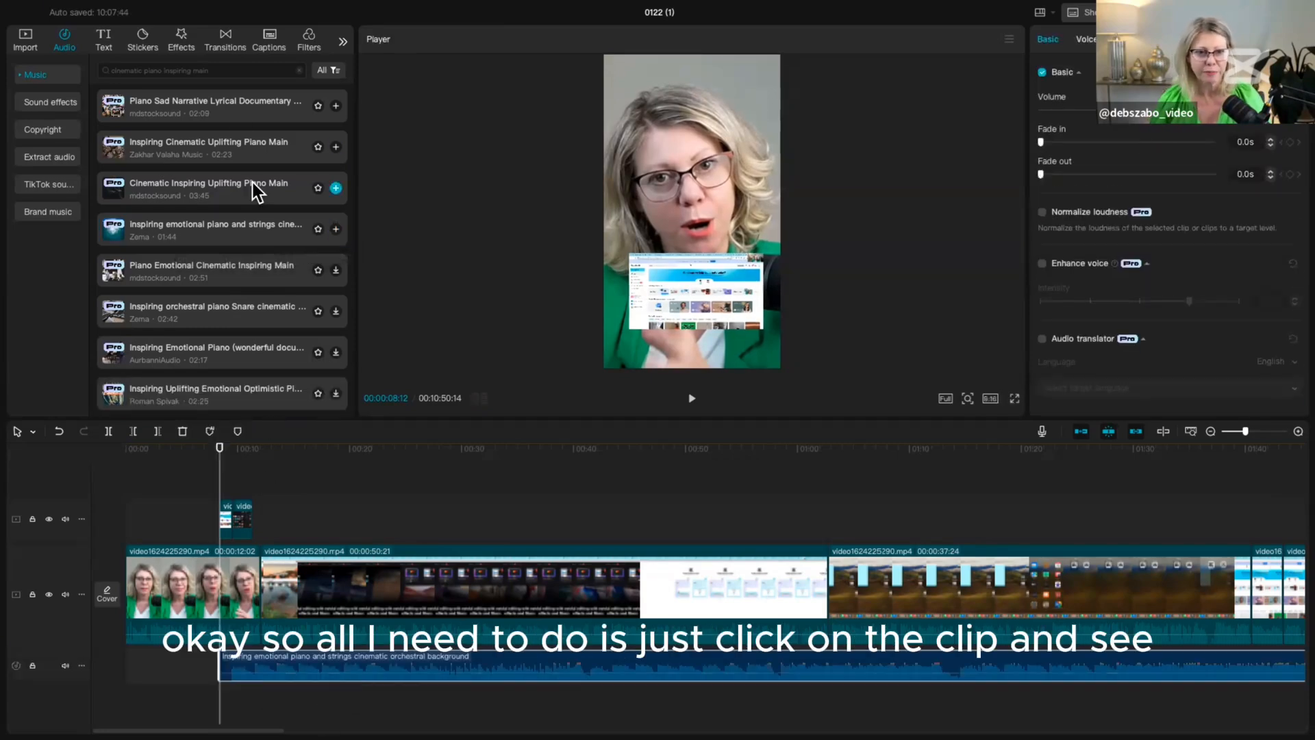
pyautogui.scroll(-1, 331, 180)
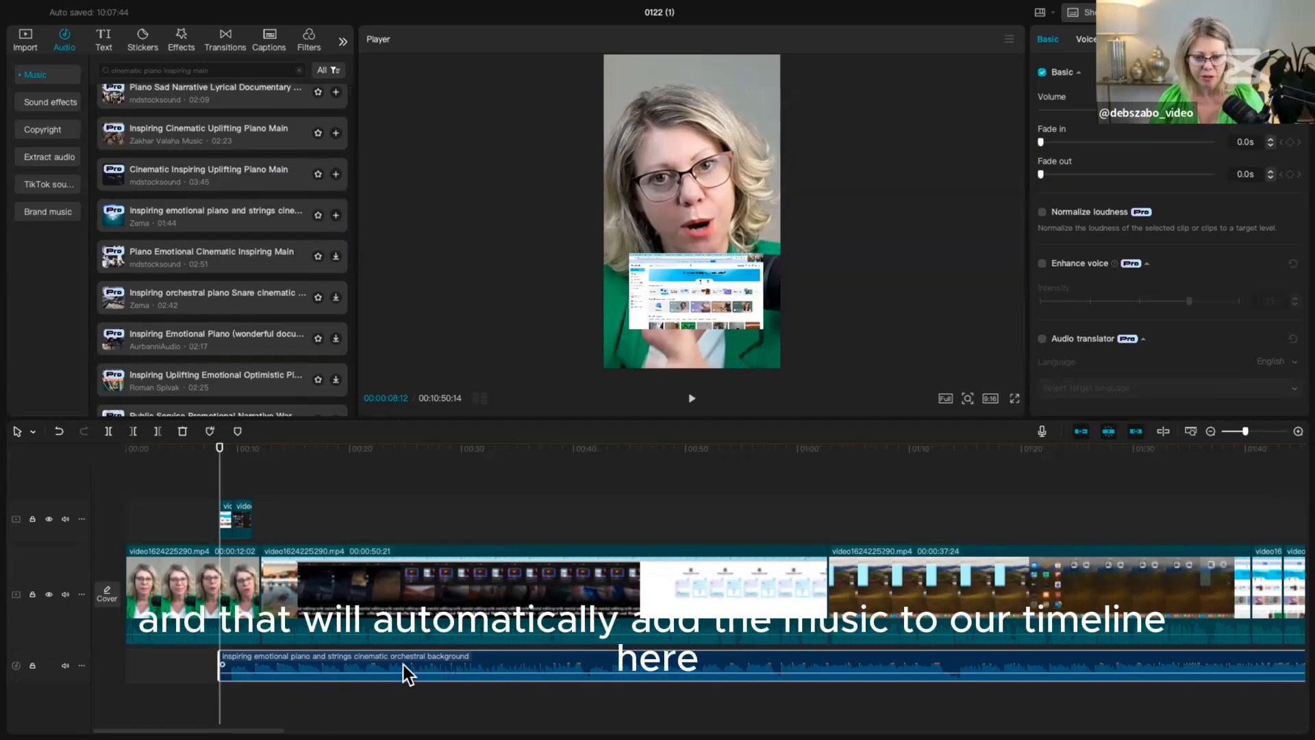
pyautogui.moveTo(403, 665); pyautogui.dragTo(298, 667)
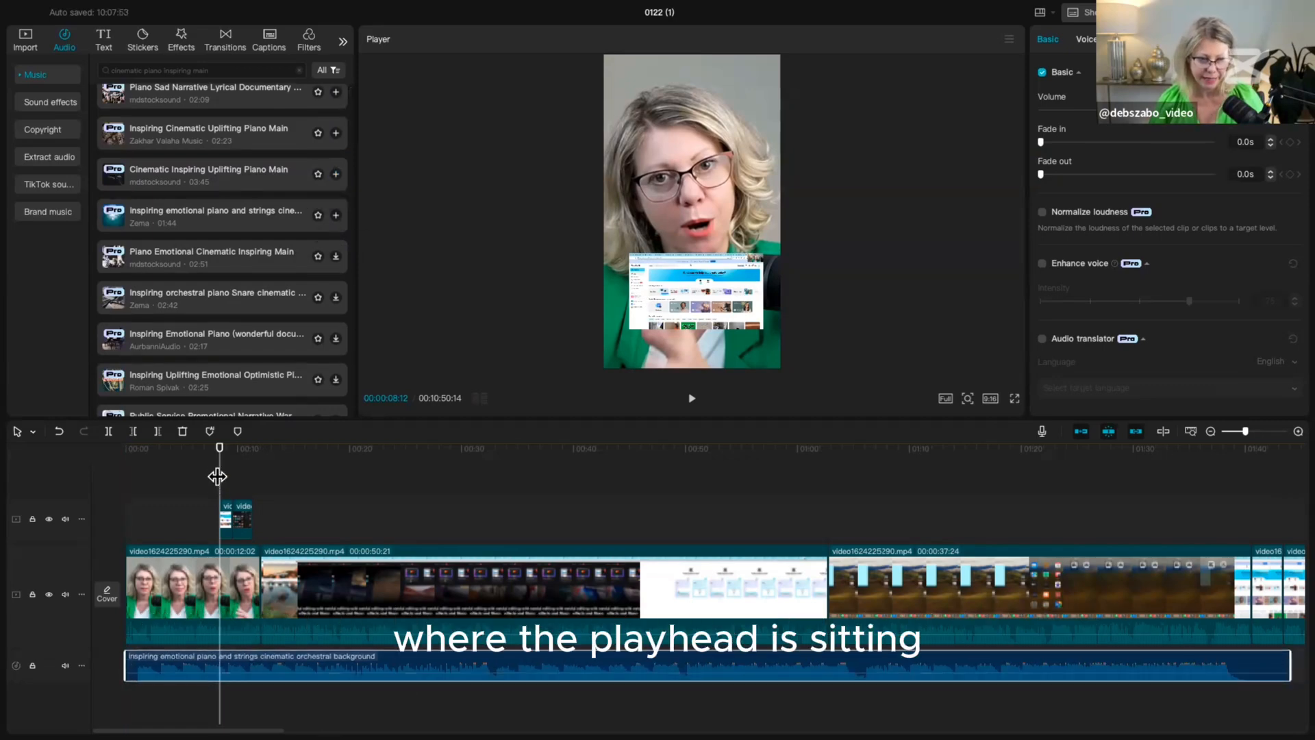
pyautogui.moveTo(217, 476); pyautogui.dragTo(117, 461)
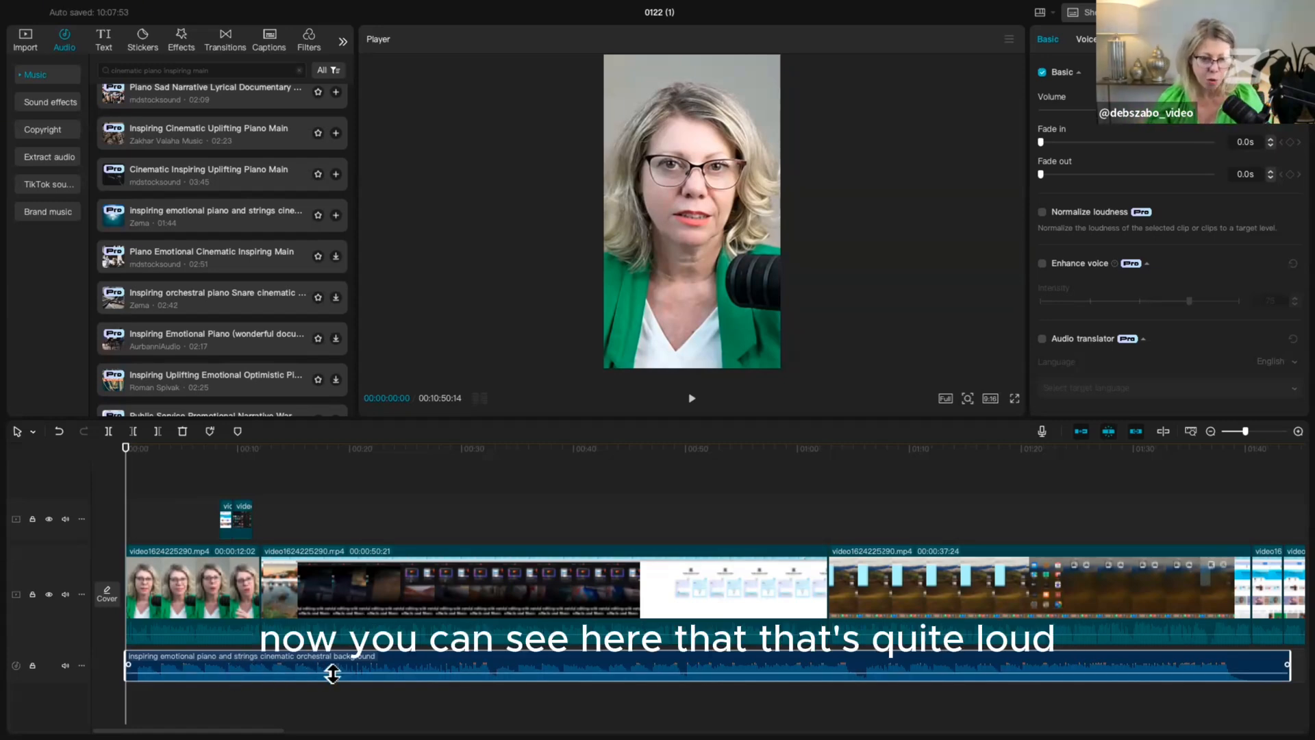
# Step: Lower the background music clip's volume and play the opening seconds to check it against the voice
pyautogui.moveTo(347, 672); pyautogui.dragTo(350, 679)
pyautogui.press('space')
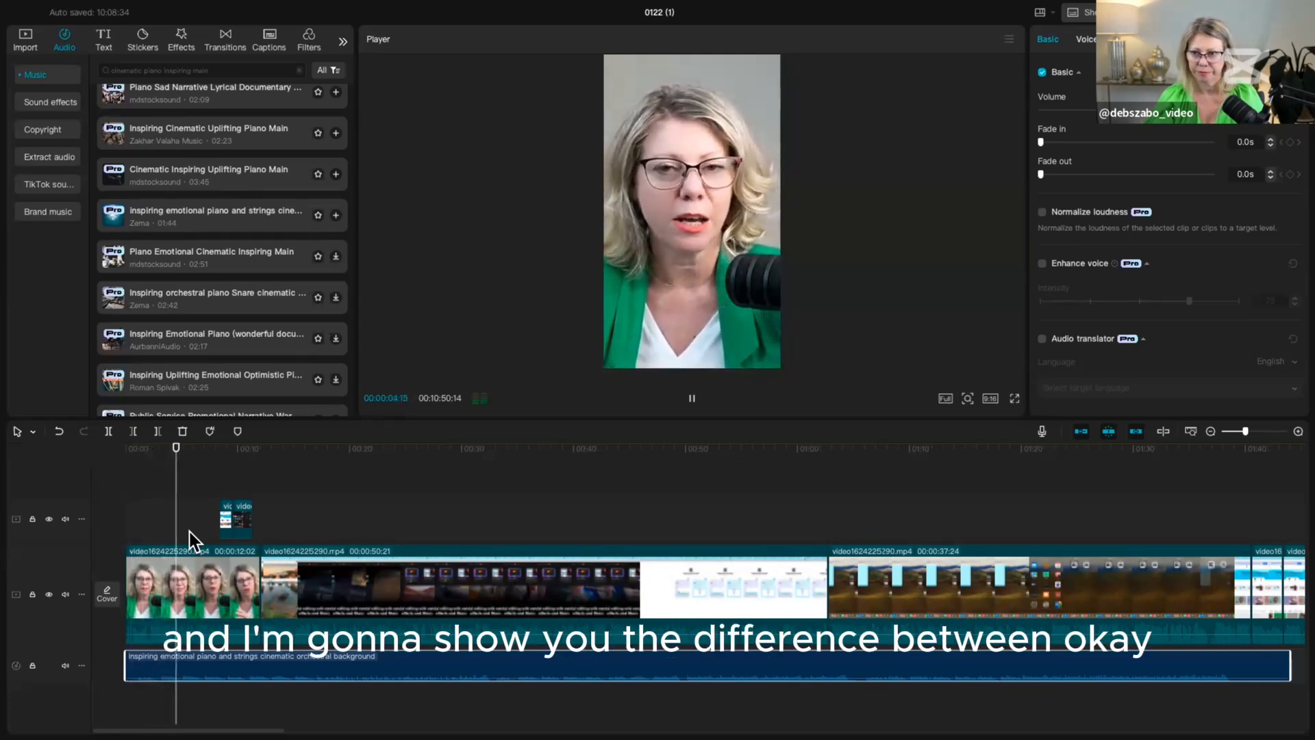
pyautogui.press('space')
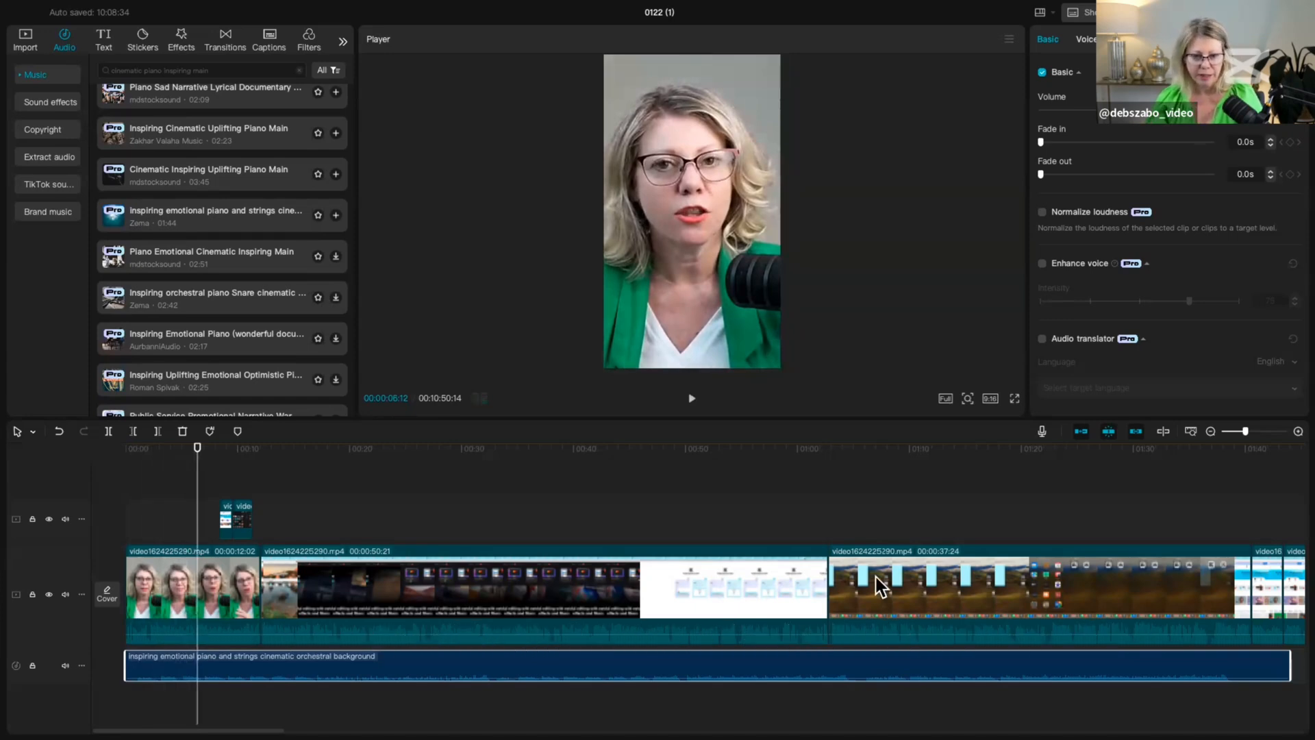
# Step: Reduce the background music's volume a little further along the whole track
pyautogui.click(1192, 435)
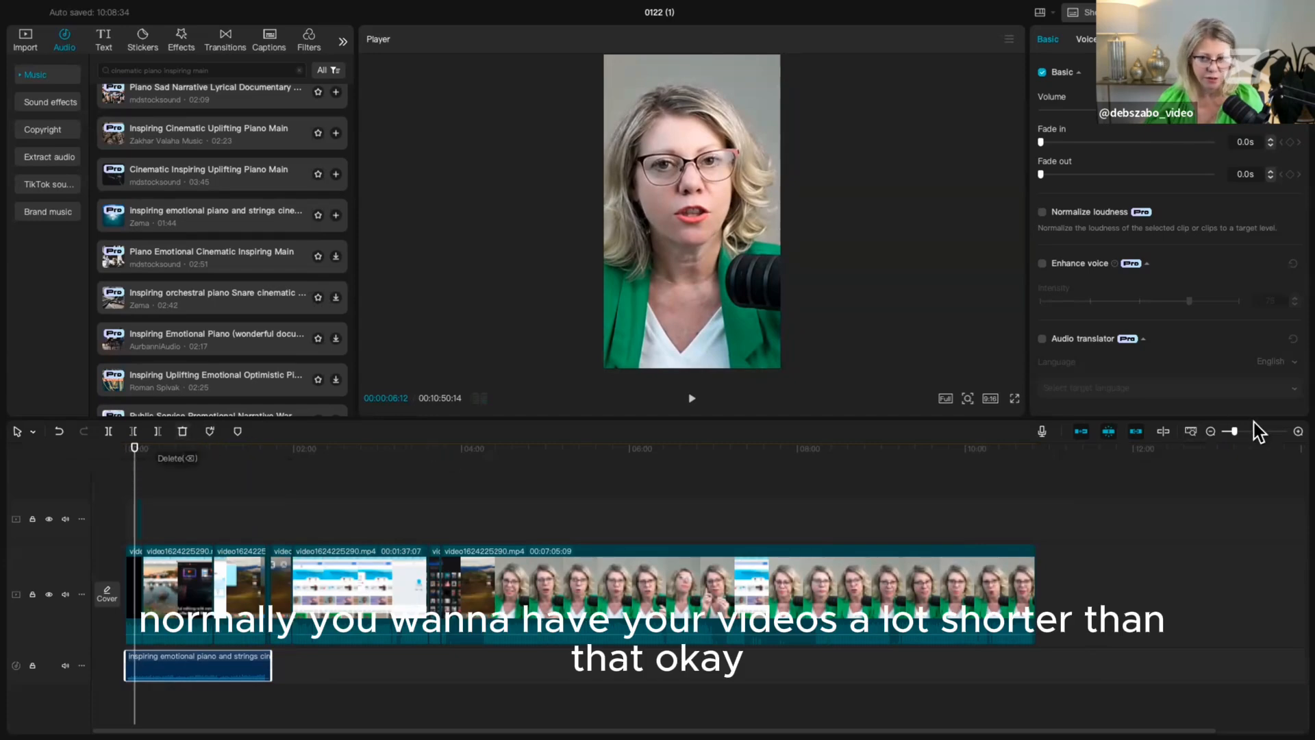
pyautogui.click(1298, 432)
pyautogui.click(1298, 431)
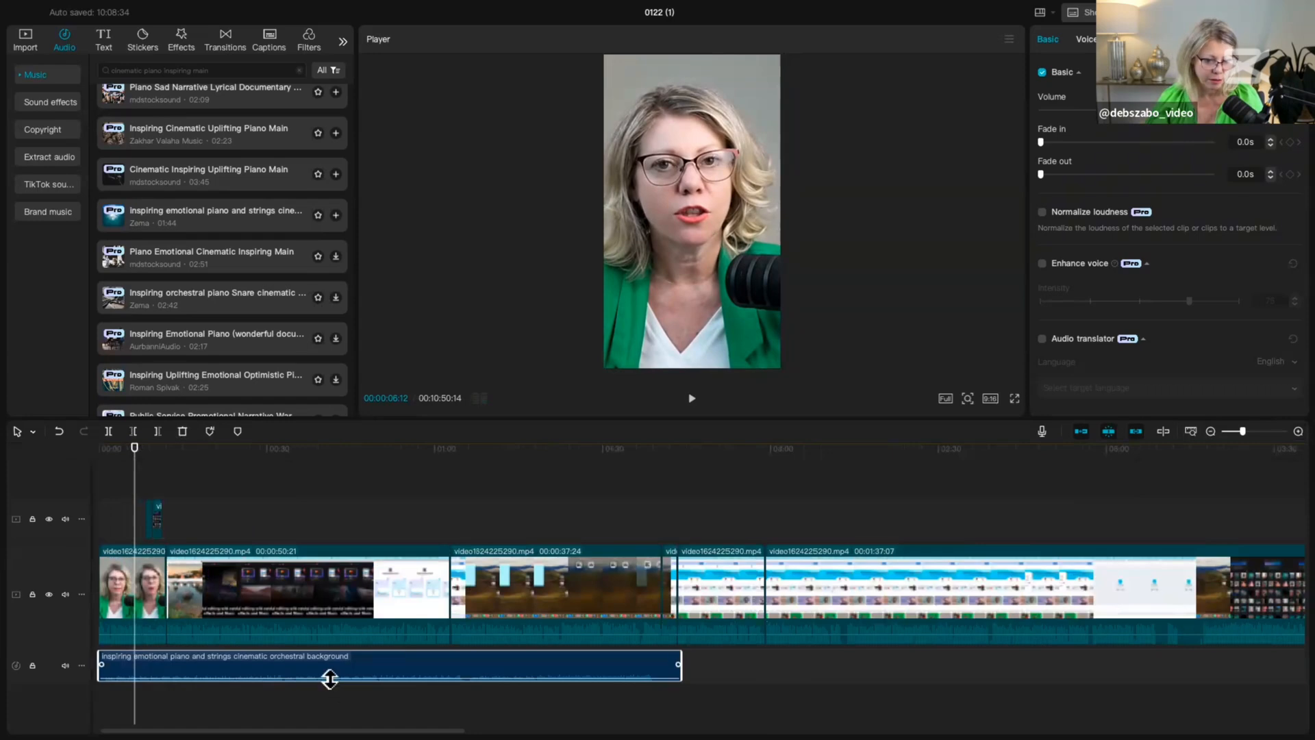
pyautogui.moveTo(330, 679)
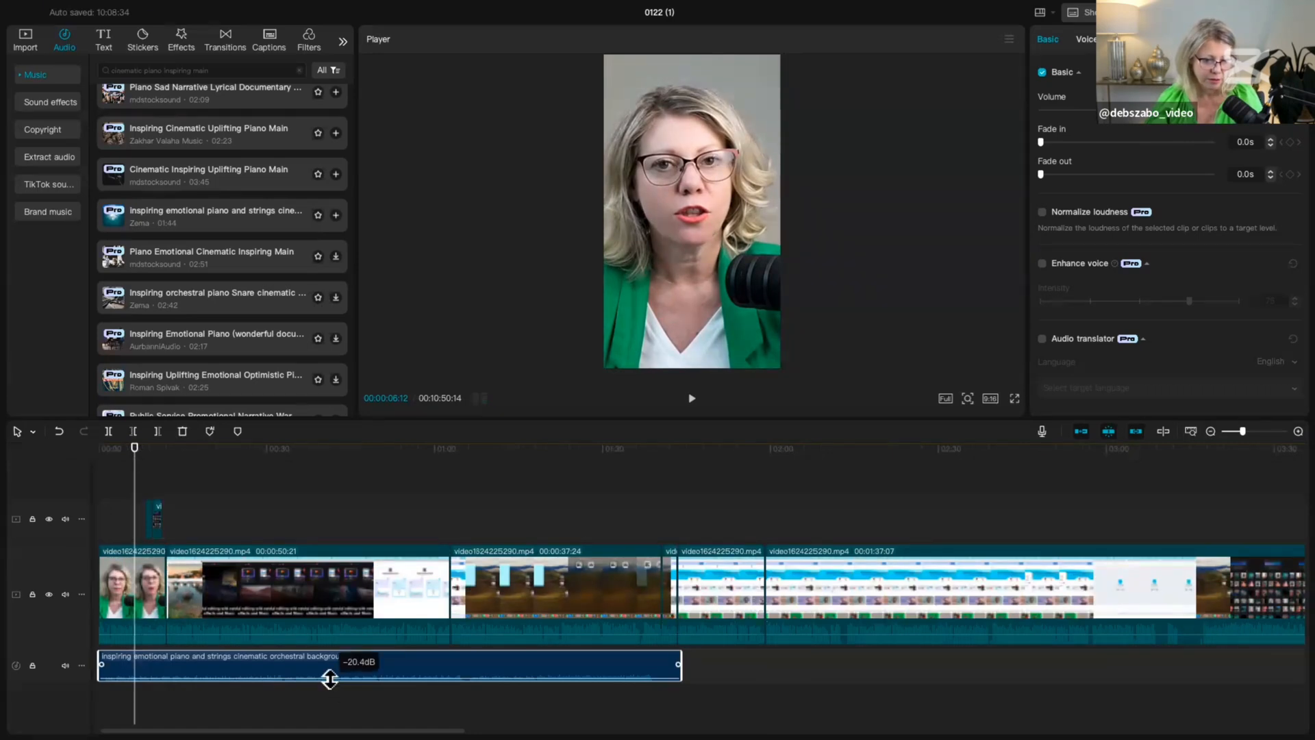
pyautogui.moveTo(331, 679); pyautogui.dragTo(347, 680)
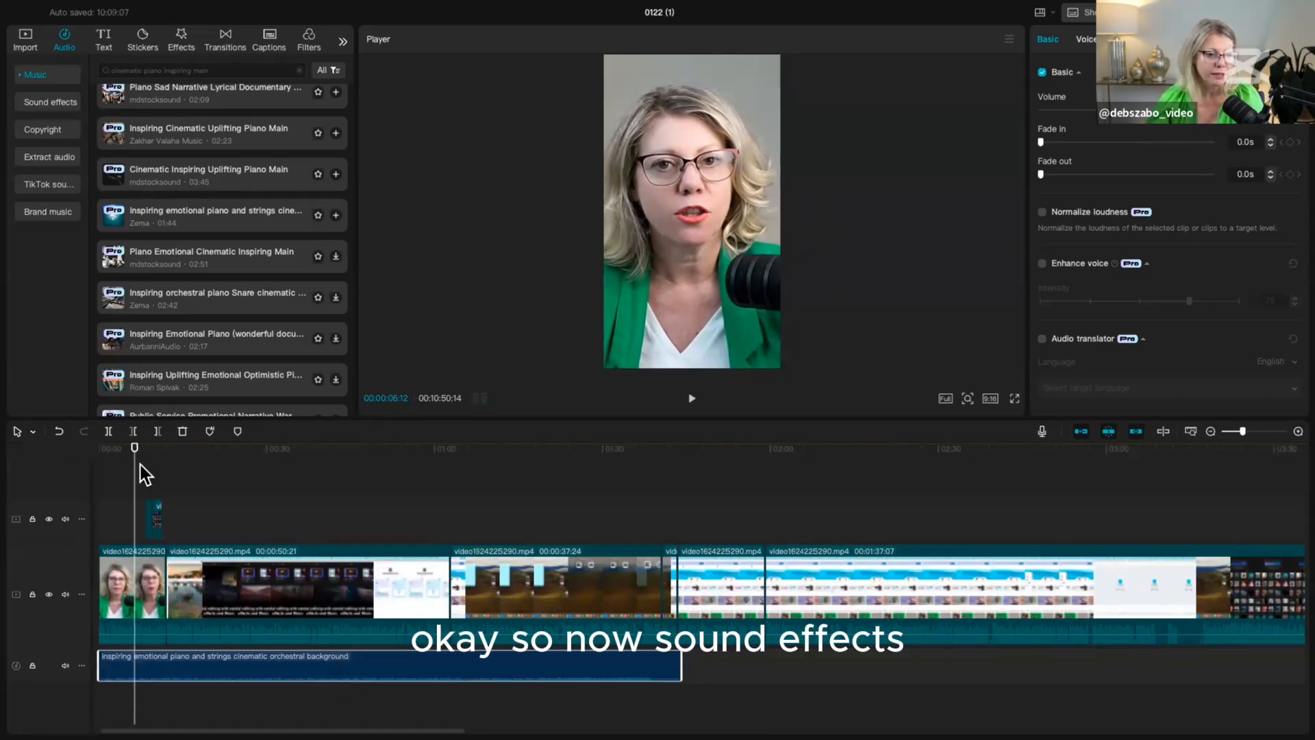
# Step: Add the Click_Mouse_Click_02(864360) sound effect at the start of the video and play it back briefly
pyautogui.moveTo(132, 479); pyautogui.dragTo(84, 473)
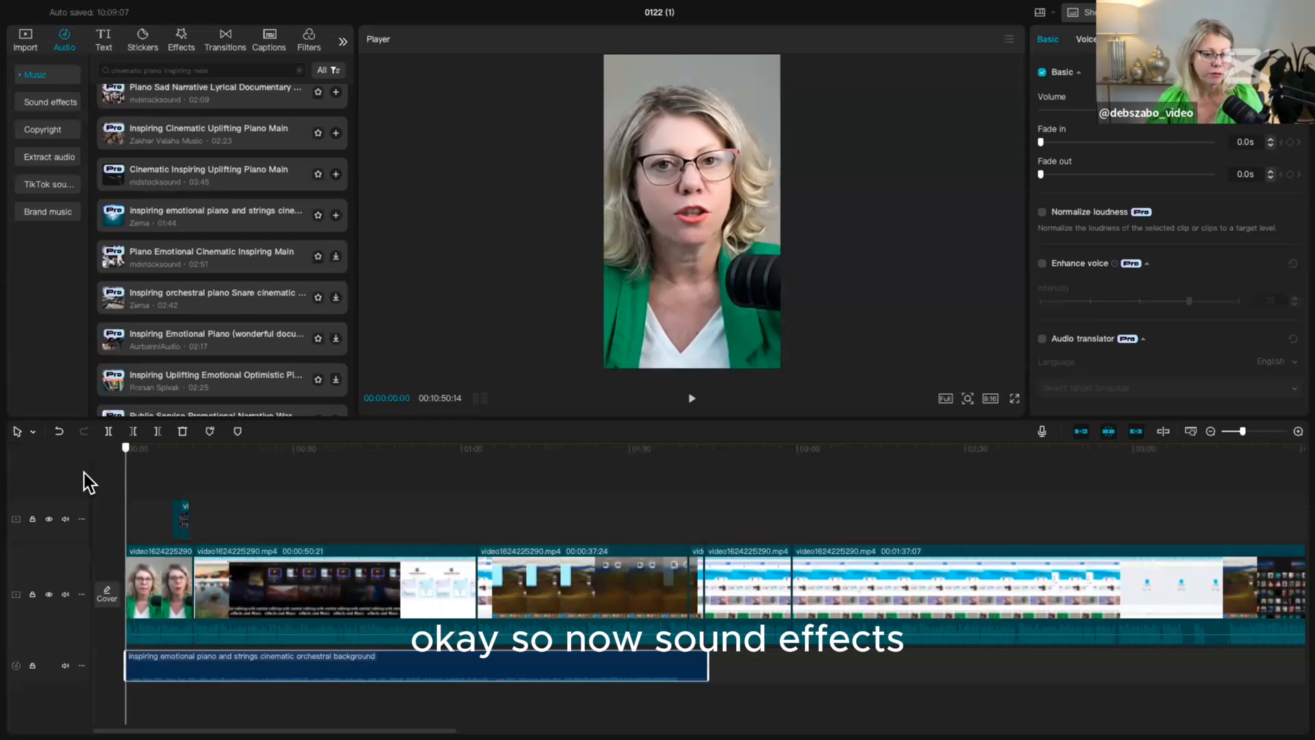
pyautogui.click(51, 102)
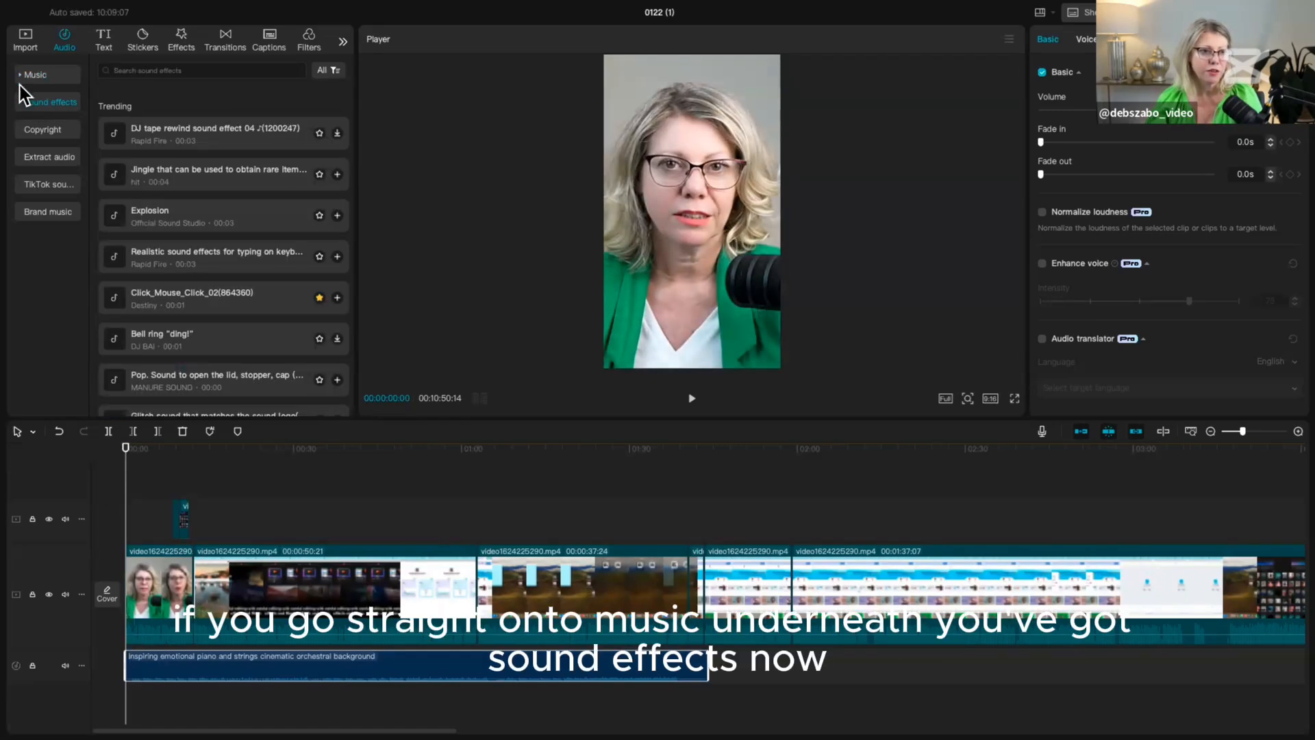
pyautogui.click(21, 103)
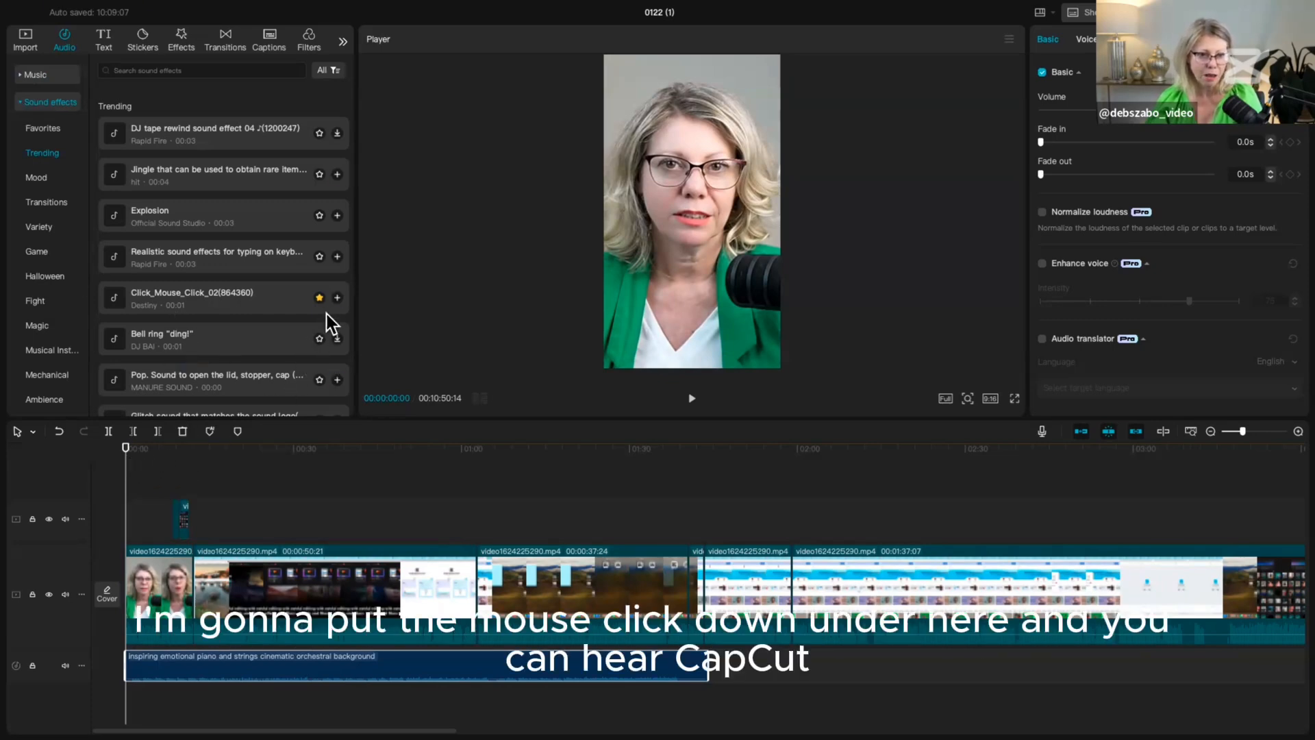
pyautogui.click(337, 298)
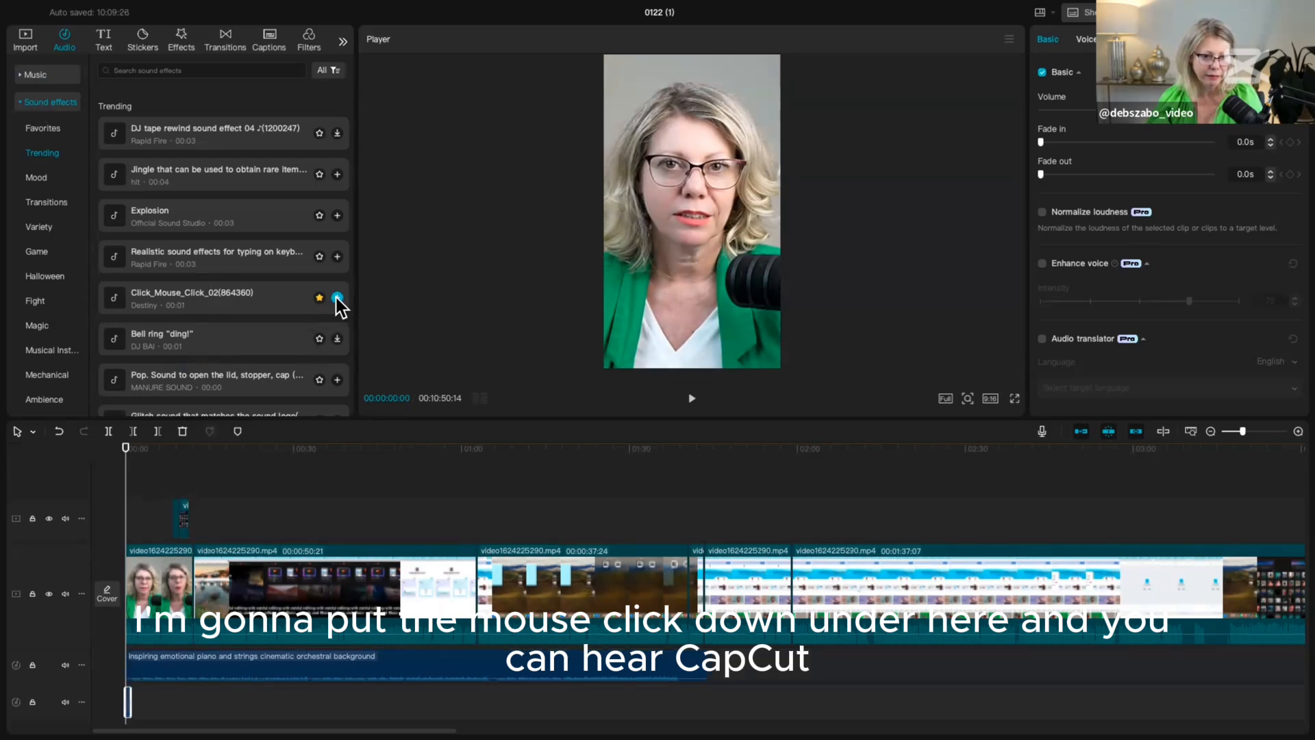
pyautogui.press('space')
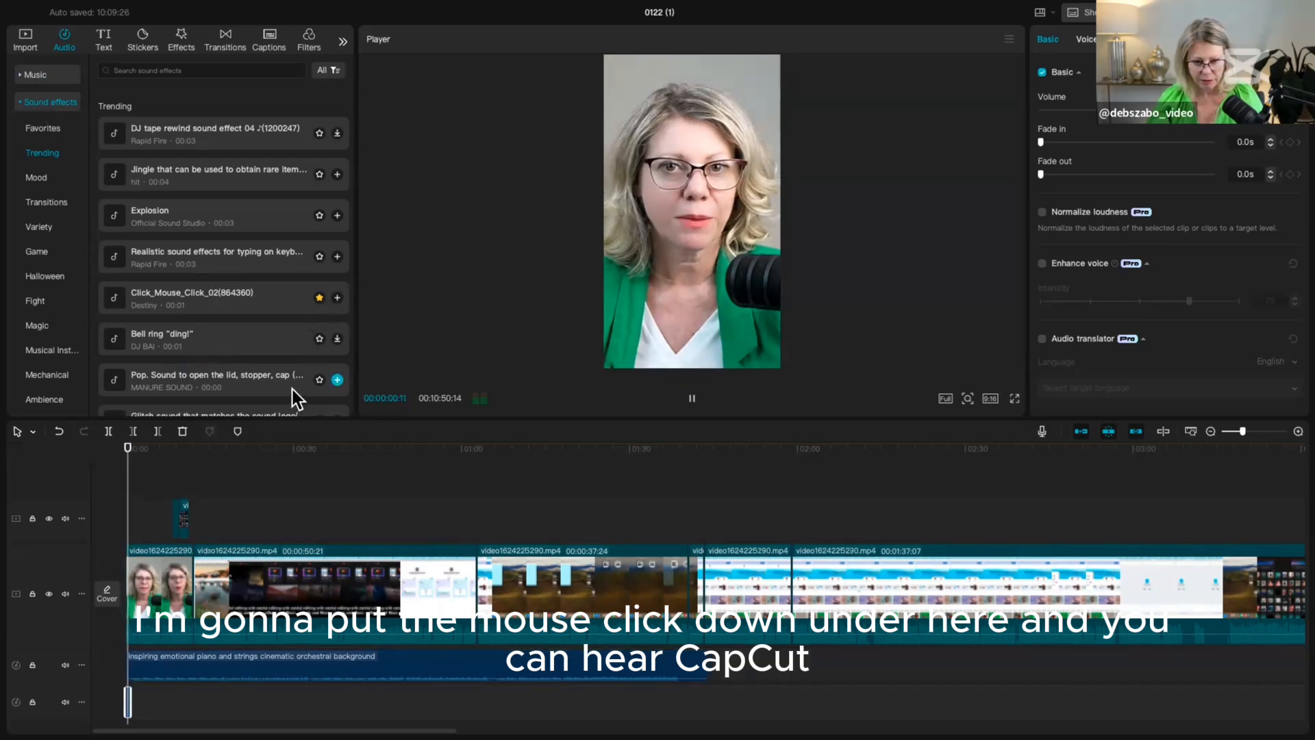
pyautogui.press('space')
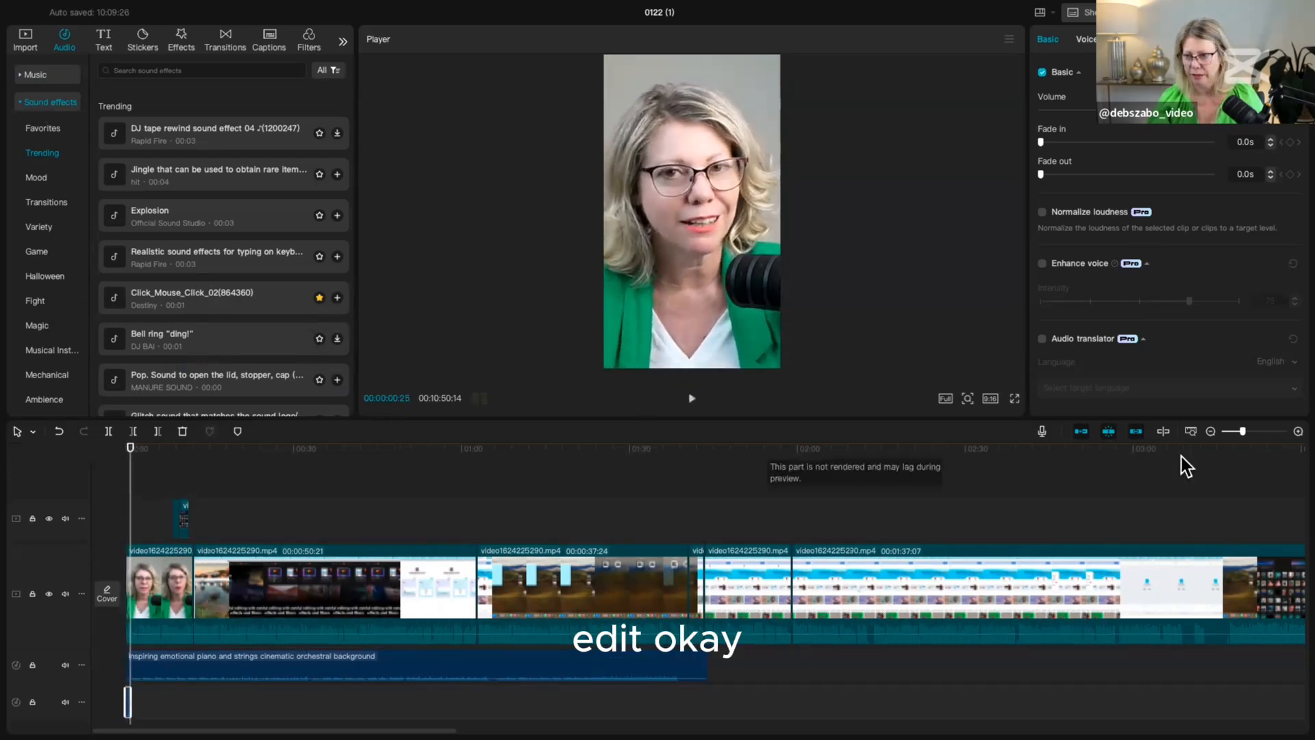
# Step: Move the mouse-click sound effect to about 00:00:04:12 and place the playhead at its start
pyautogui.click(1298, 432)
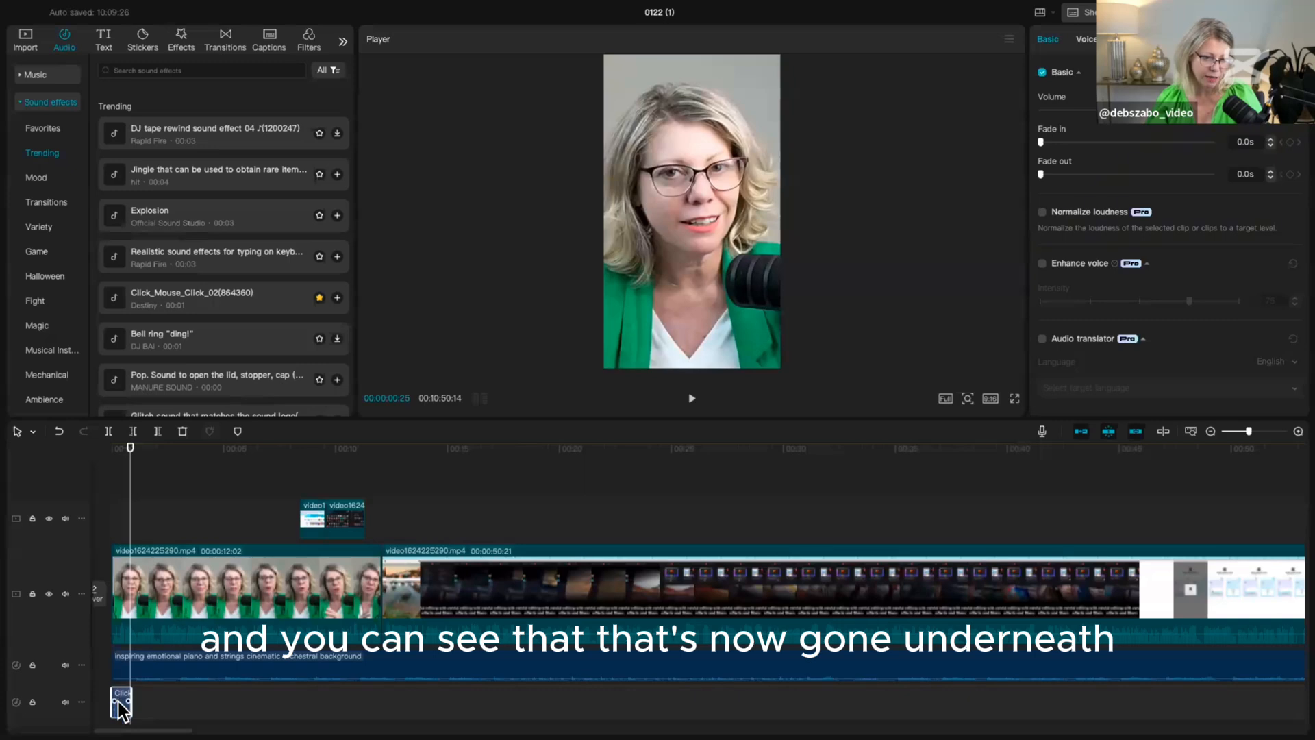
pyautogui.moveTo(122, 712); pyautogui.dragTo(228, 712)
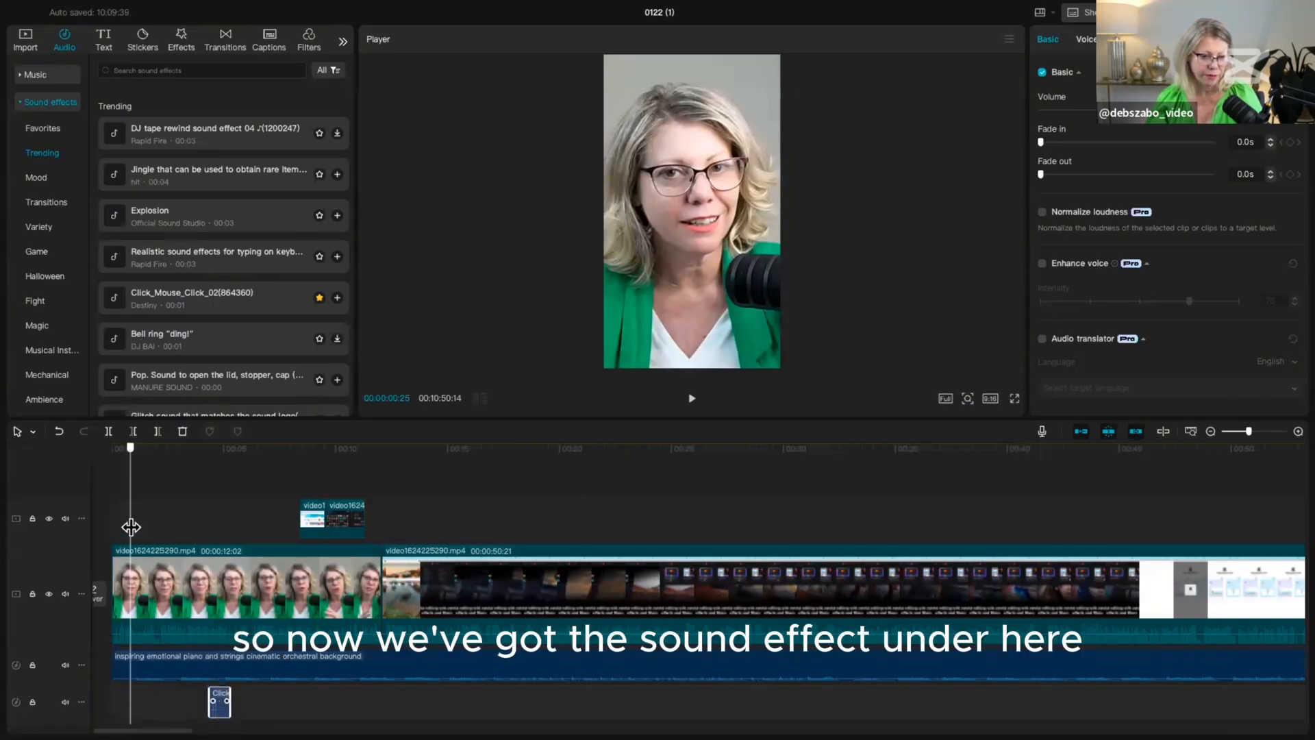
pyautogui.moveTo(131, 527); pyautogui.dragTo(227, 532)
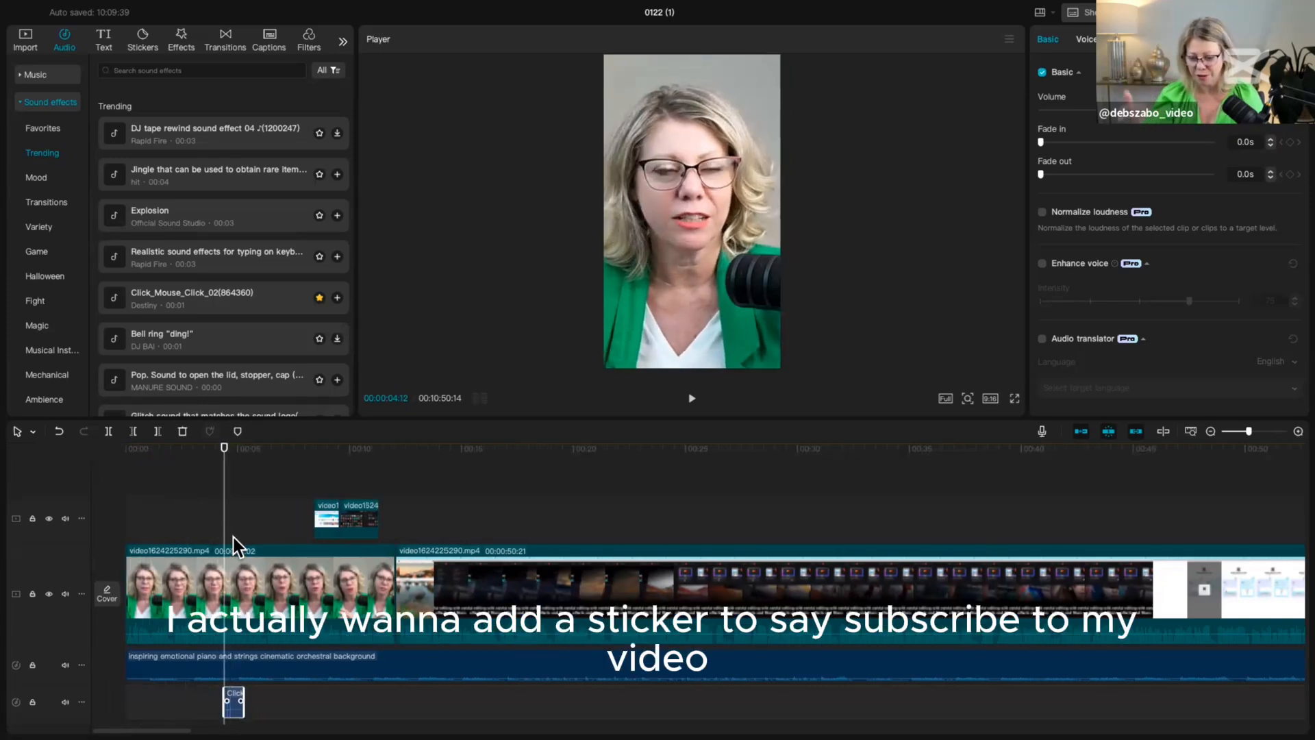
# Step: Add a default text reading "How to Blah" at 00:00:04:12 and centre it above the speaker's face at about X 0, Y 1383
pyautogui.click(104, 43)
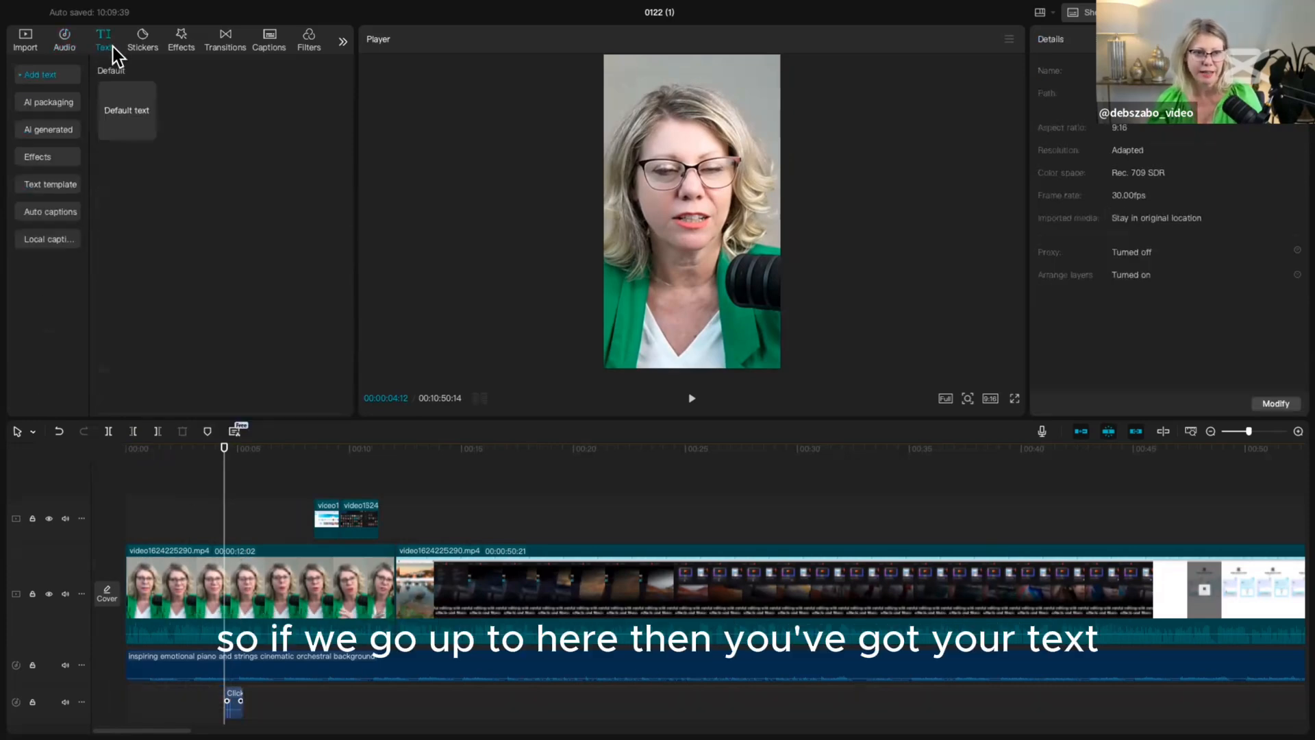
pyautogui.click(148, 131)
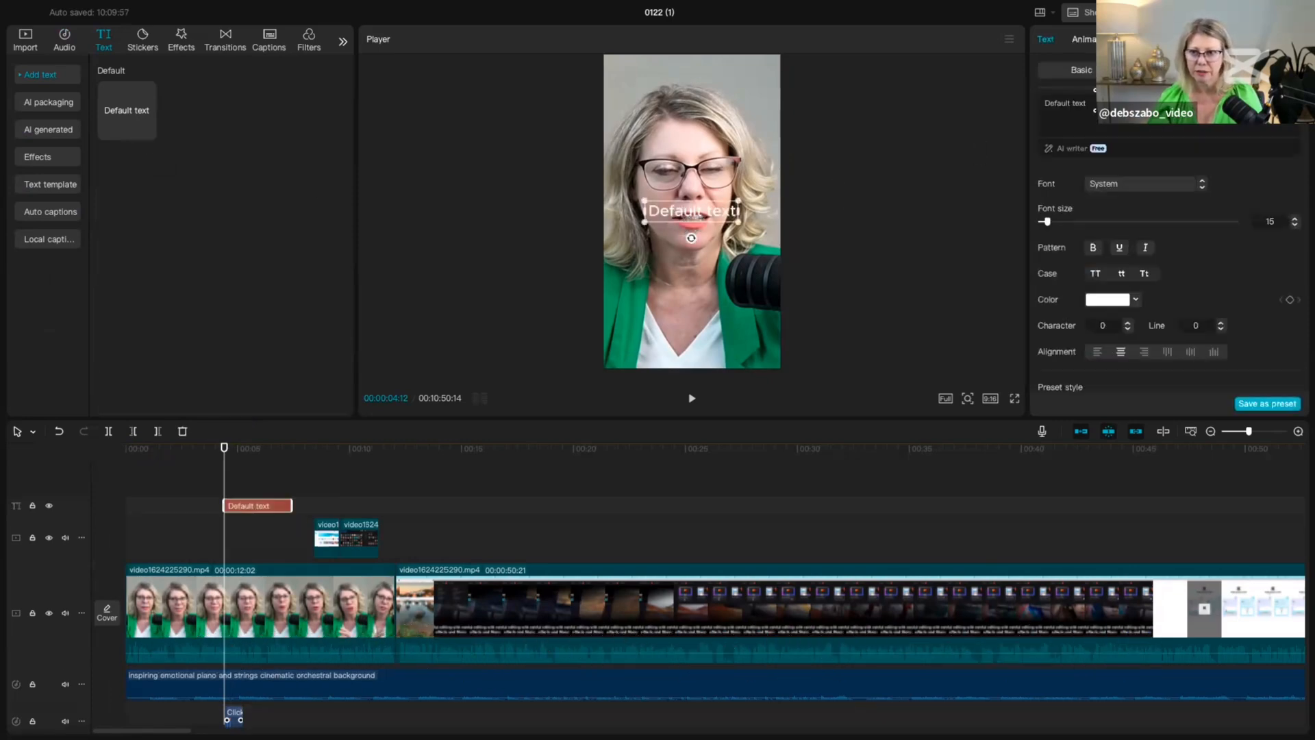
pyautogui.click(1033, 106)
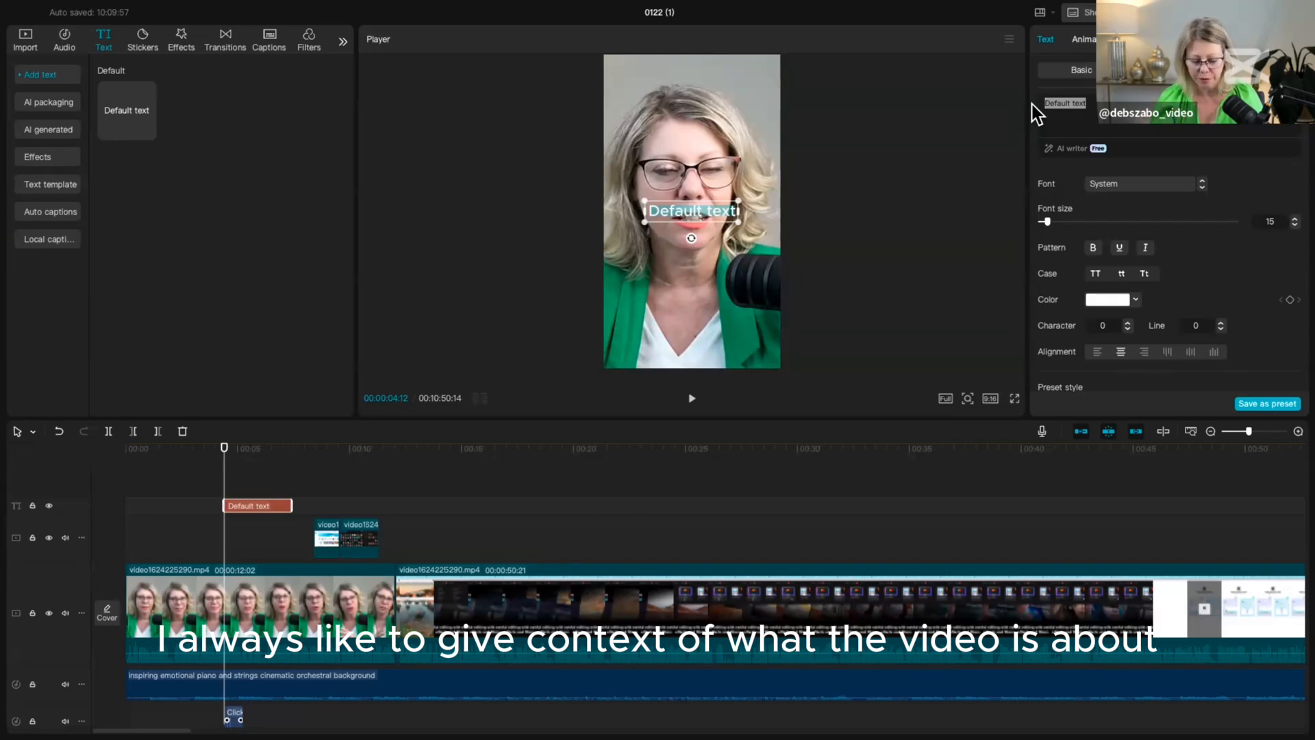
pyautogui.write('How to')
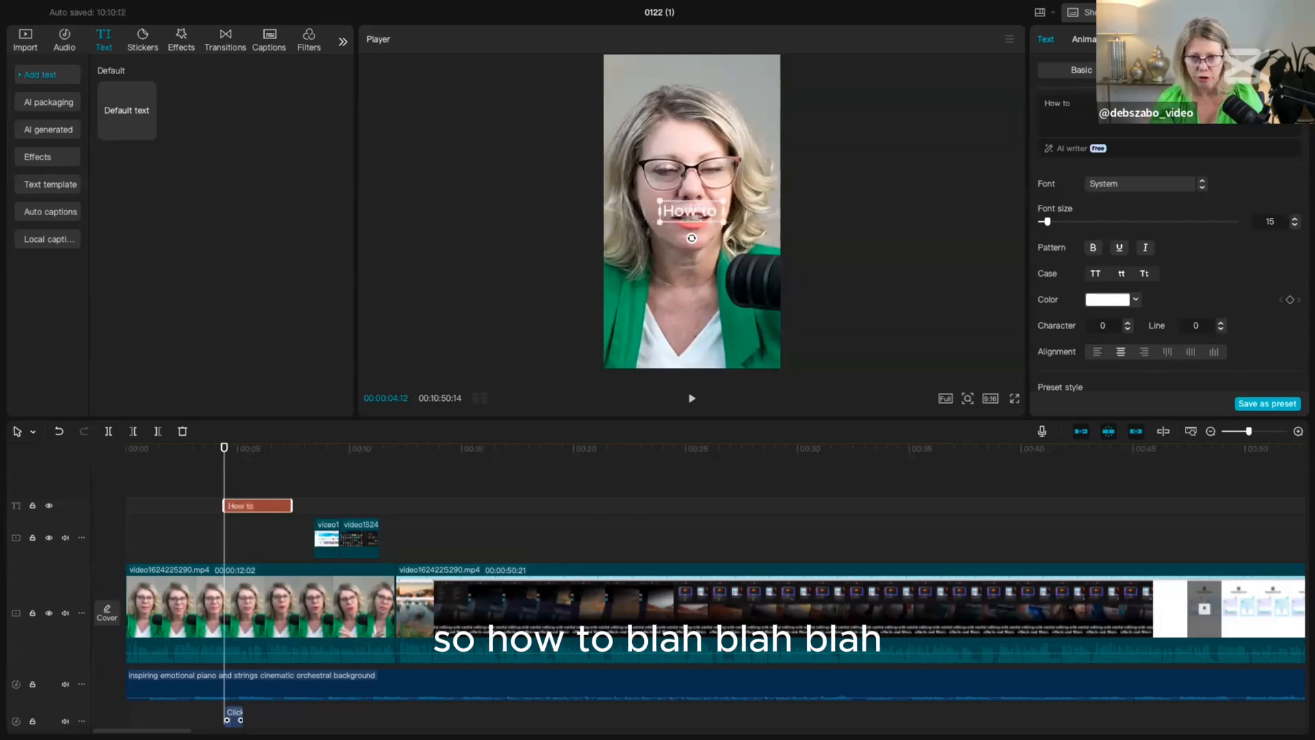
pyautogui.write(' Blah')
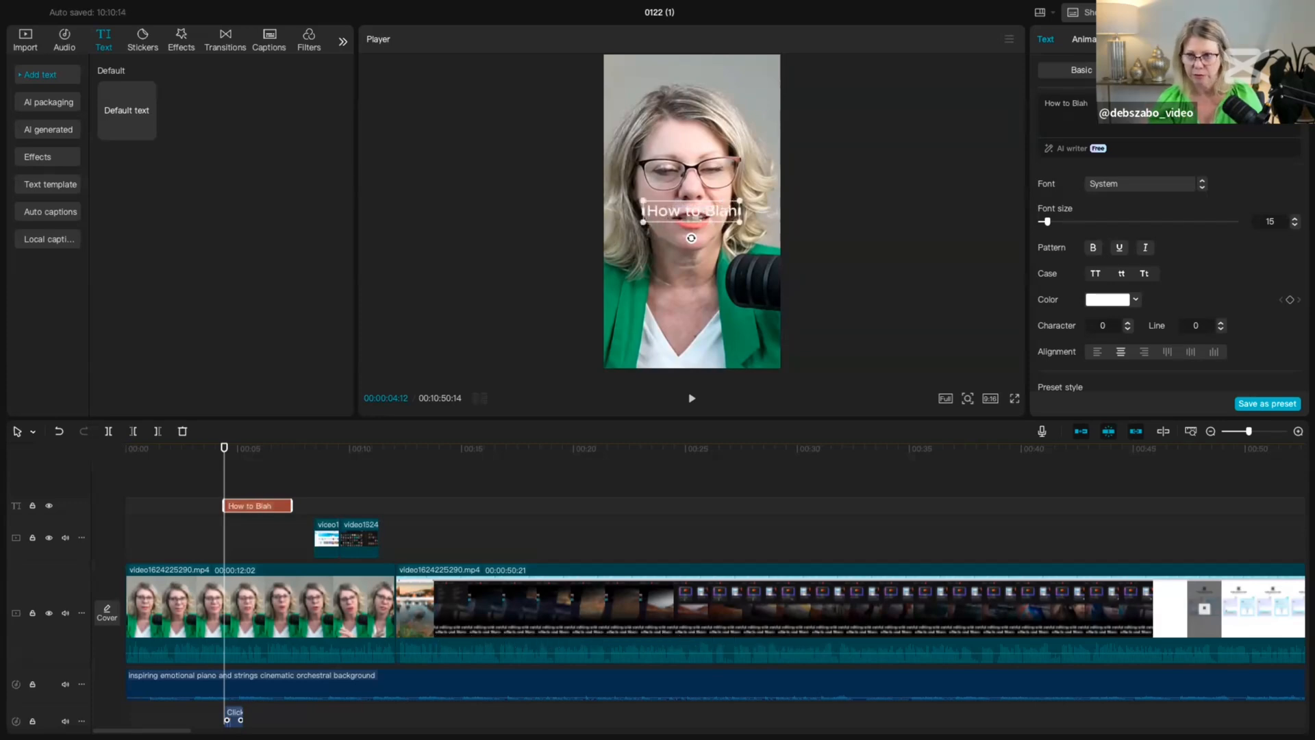
pyautogui.moveTo(694, 212); pyautogui.dragTo(688, 102)
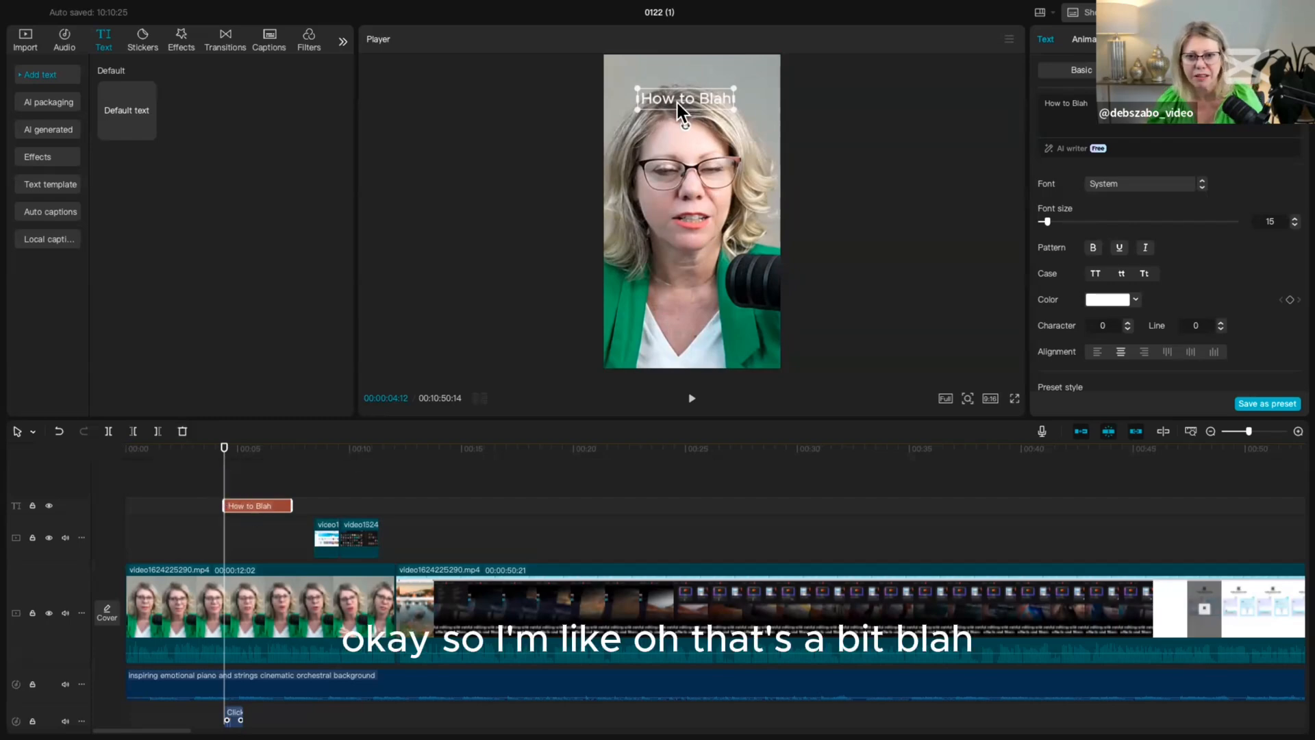
pyautogui.moveTo(677, 103); pyautogui.dragTo(671, 104)
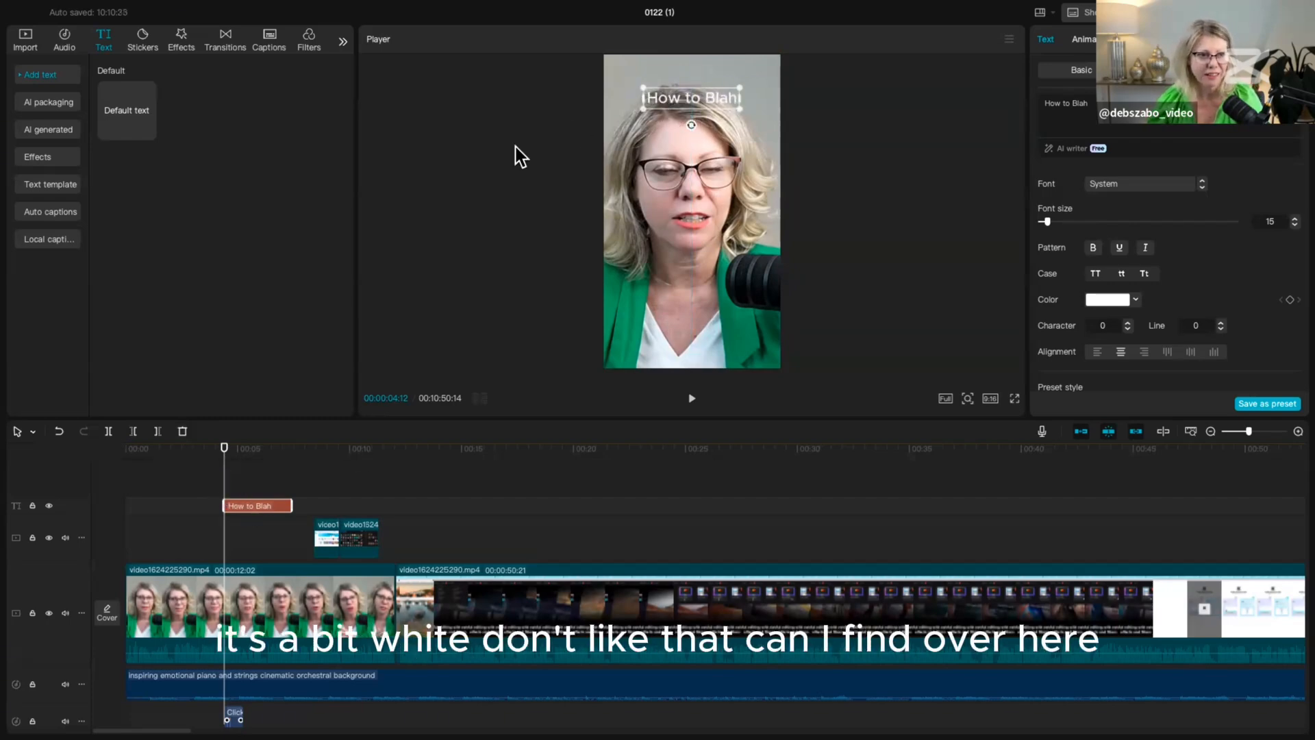
# Step: Set the title's font to ZY Trend and change its wording to "How to Edit Video"
pyautogui.click(1117, 185)
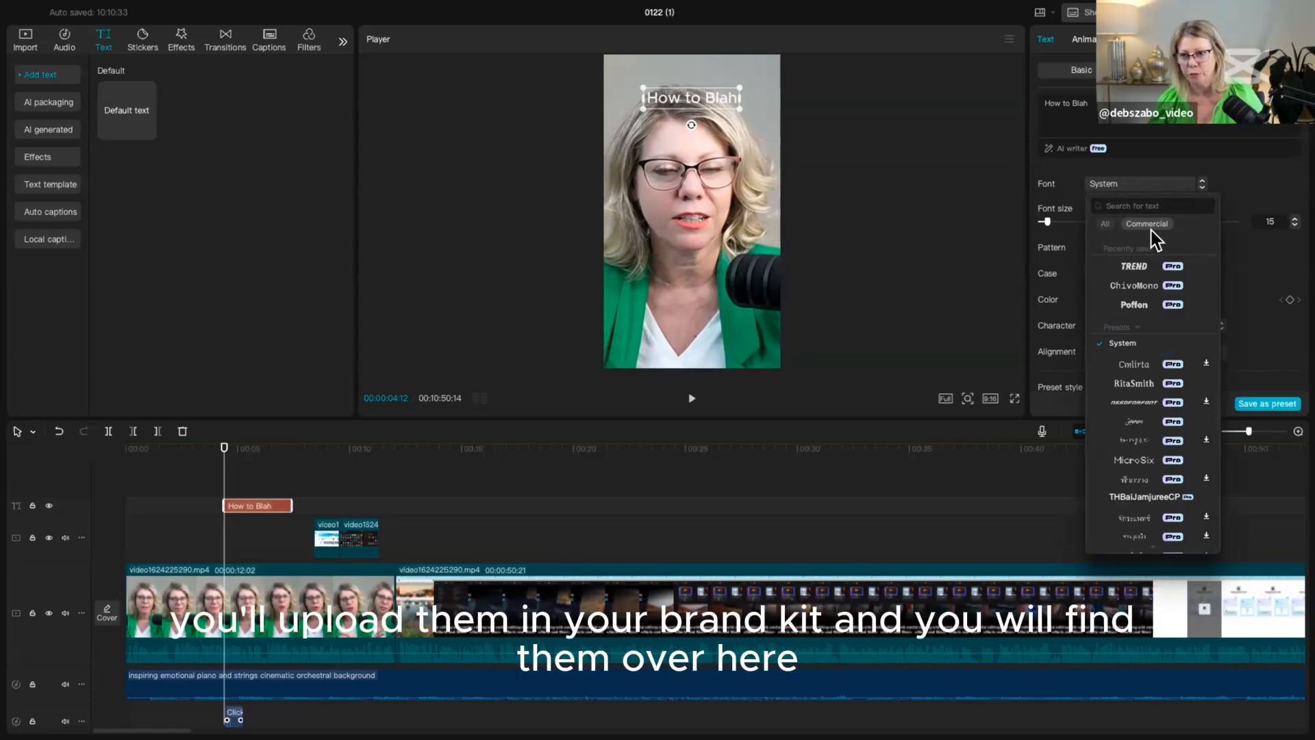
pyautogui.click(1130, 267)
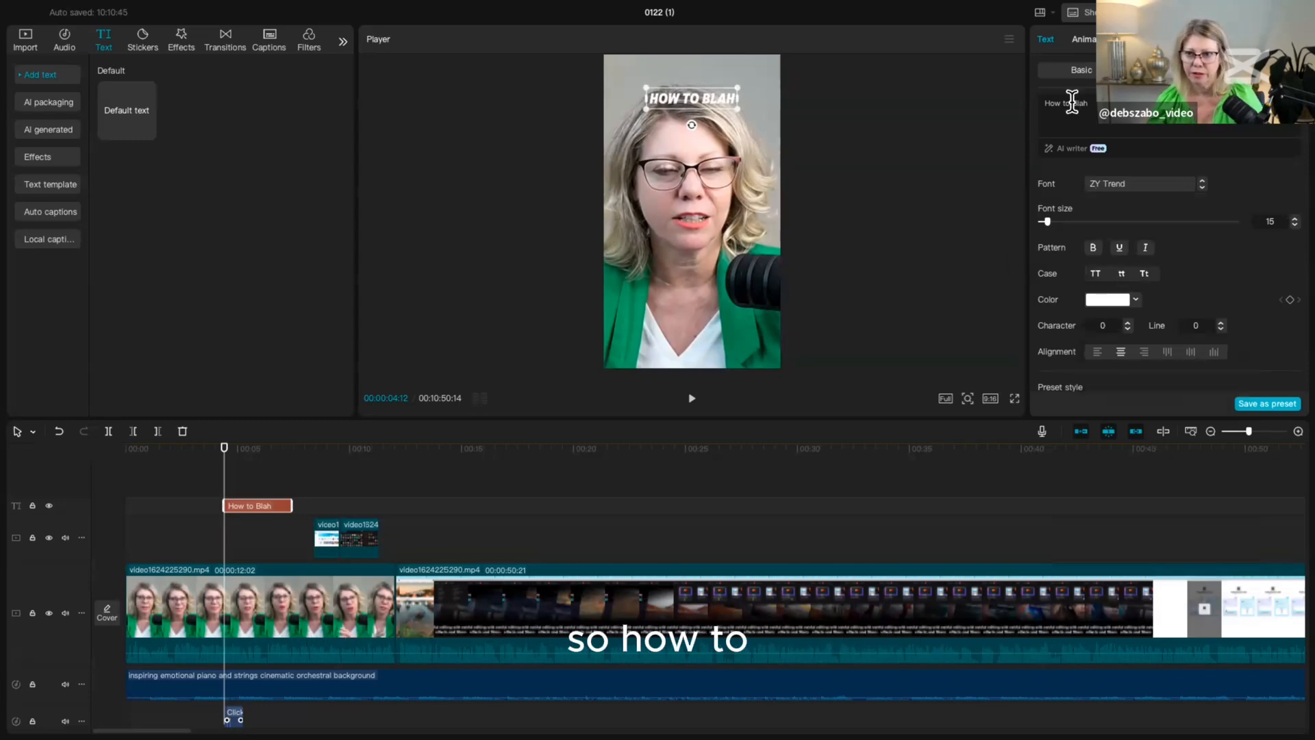
pyautogui.press('BackSpace')
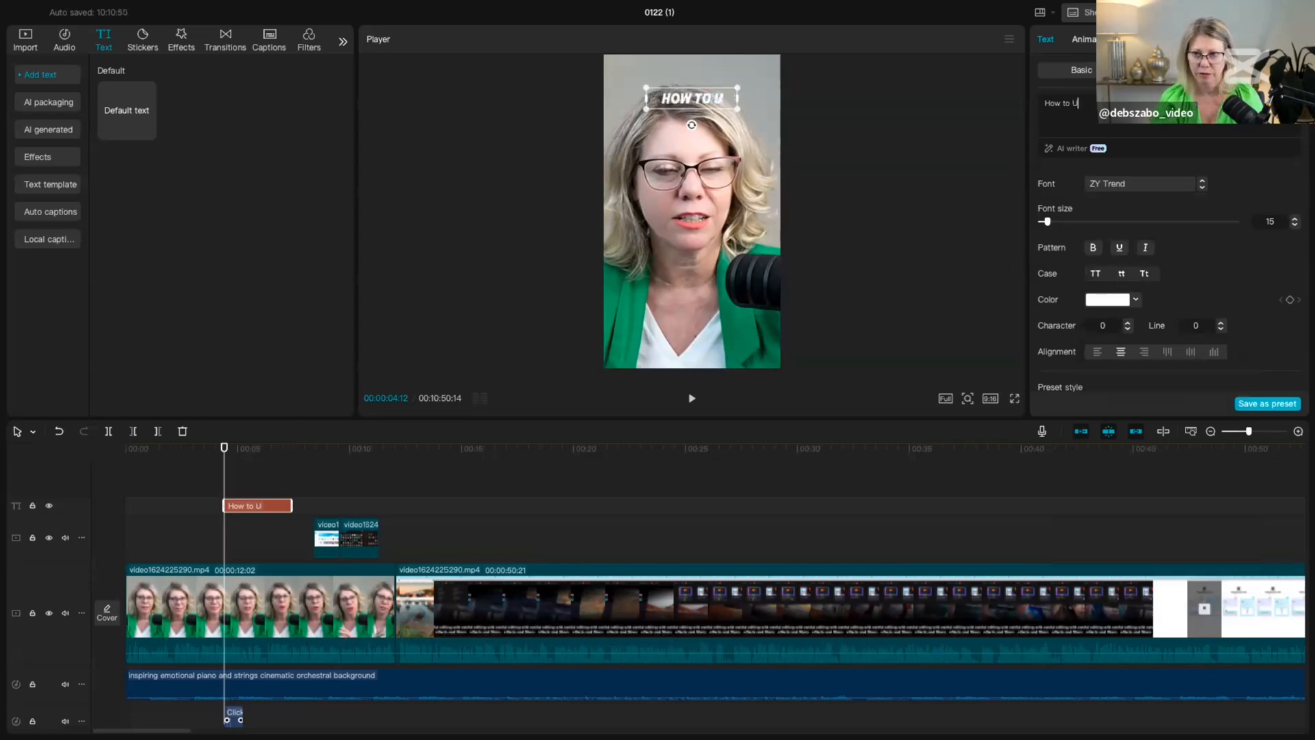
pyautogui.write('Vi')
pyautogui.press('BackSpace')
pyautogui.press('BackSpace')
pyautogui.write('Edit Video')
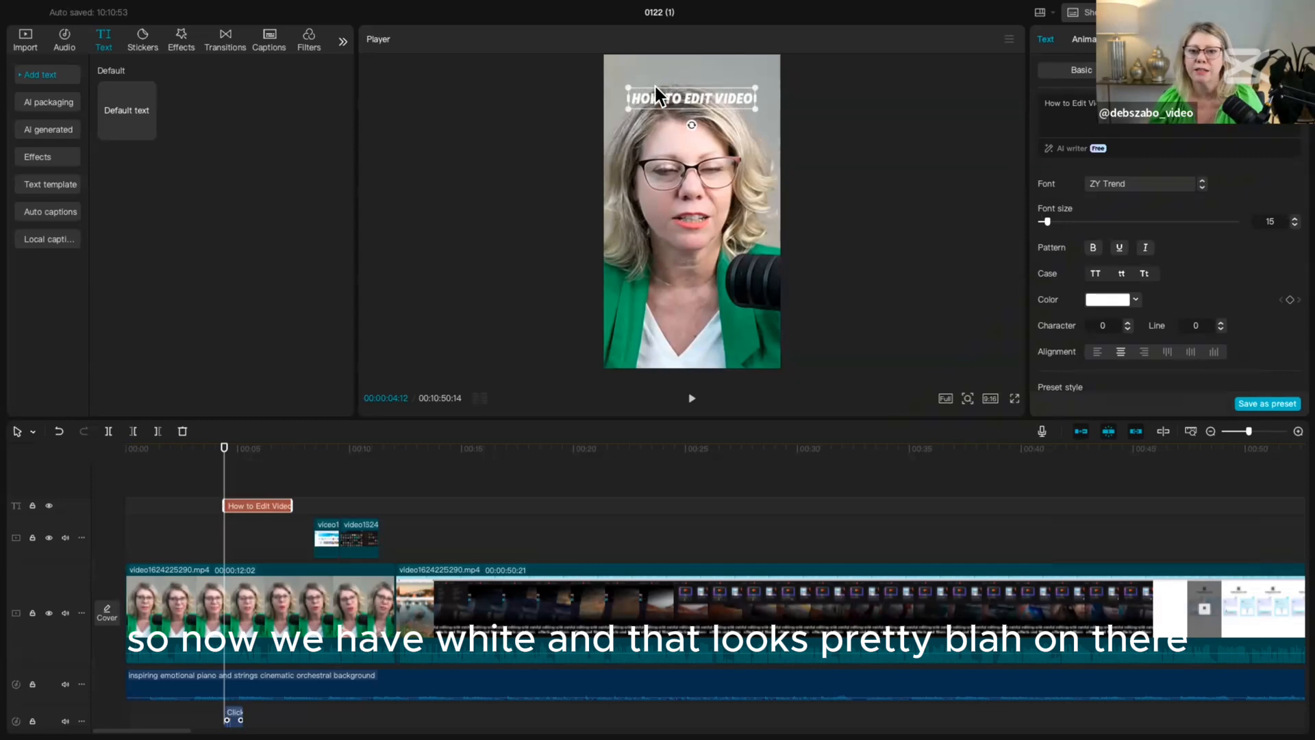
# Step: Compare the brand pink and brand green on the title and set its colour to pink E63DA5
pyautogui.click(1136, 300)
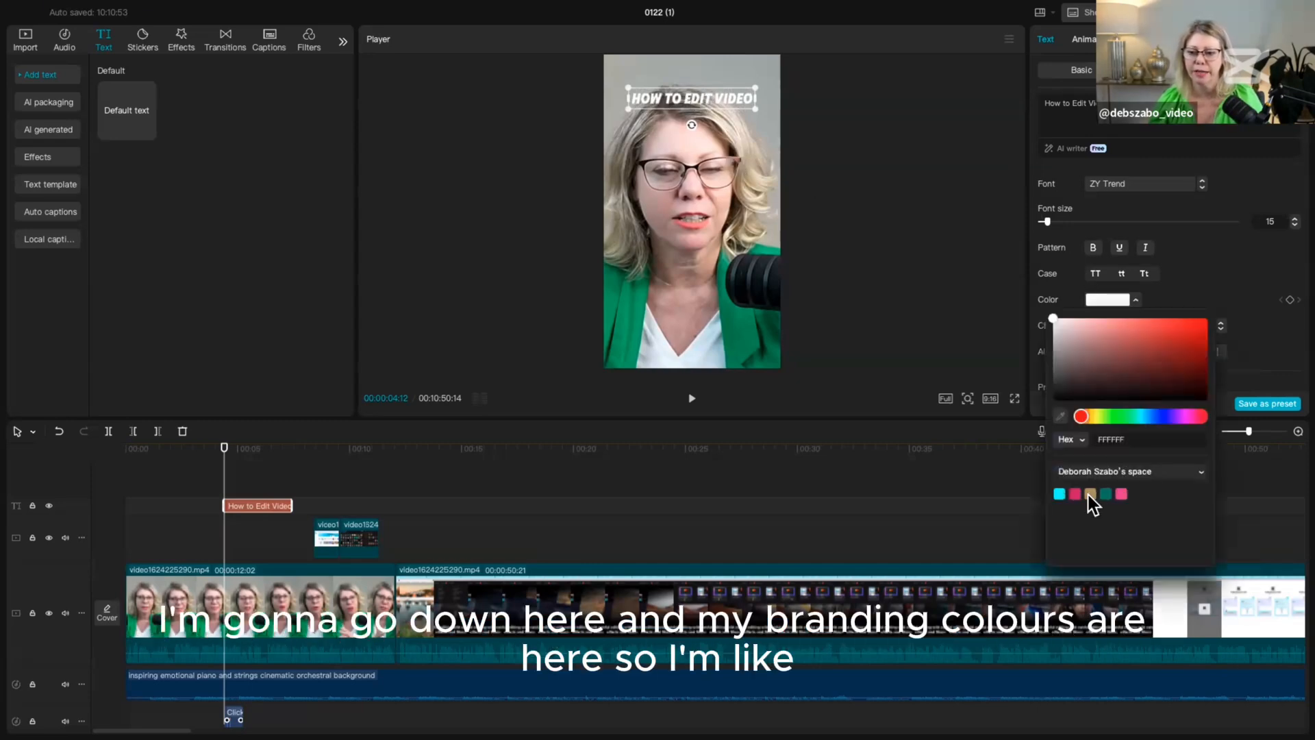
pyautogui.click(1120, 494)
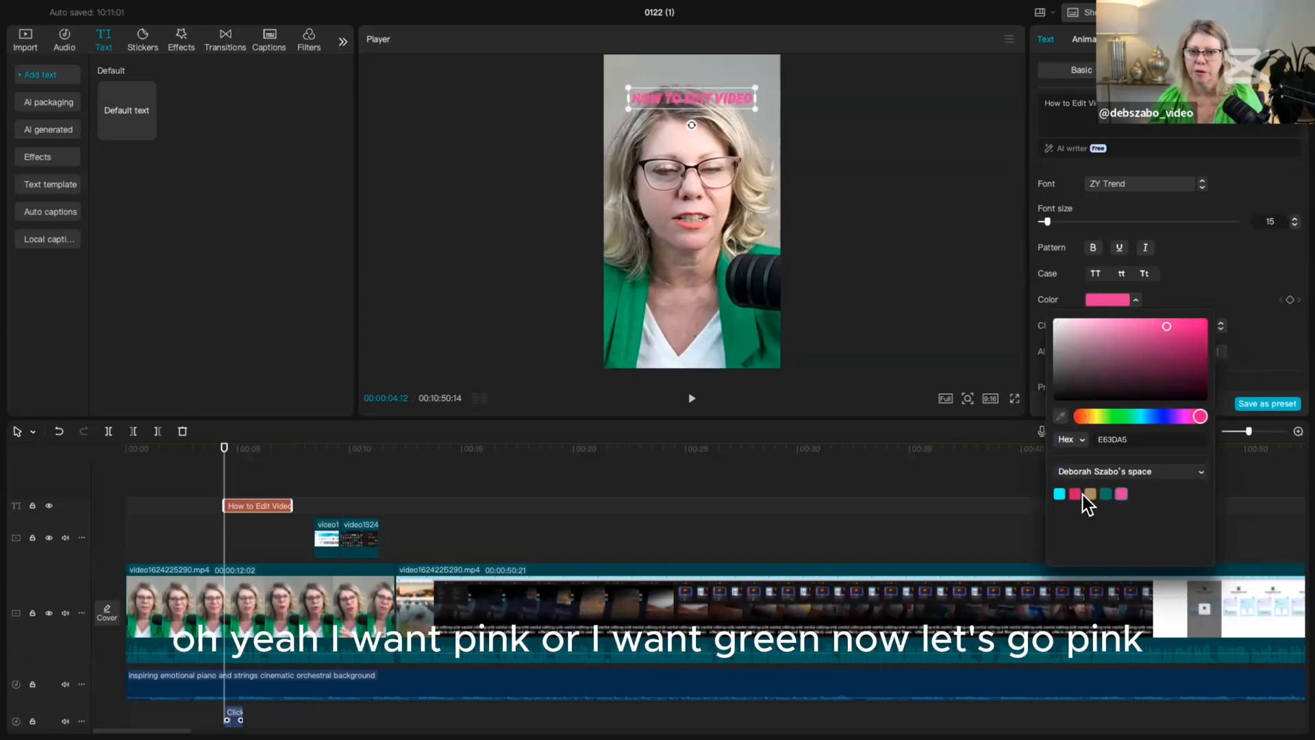
pyautogui.click(1106, 494)
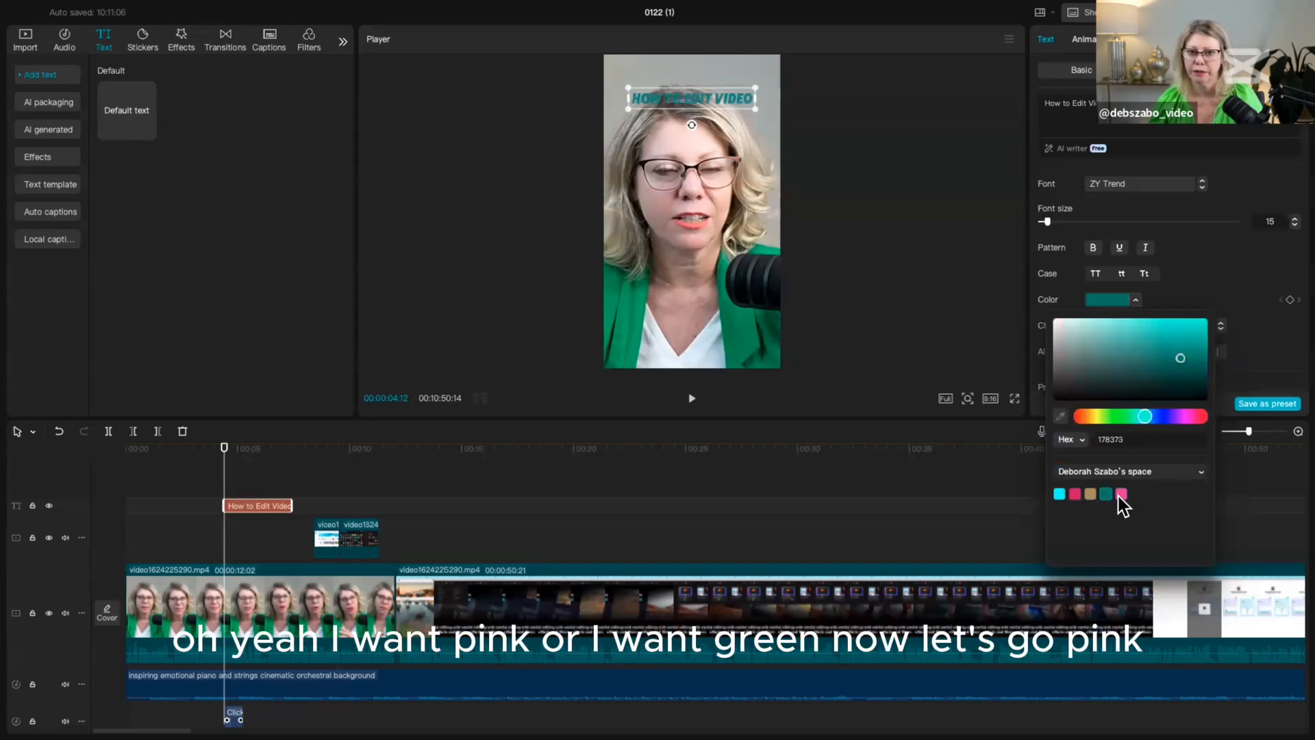
pyautogui.click(1121, 494)
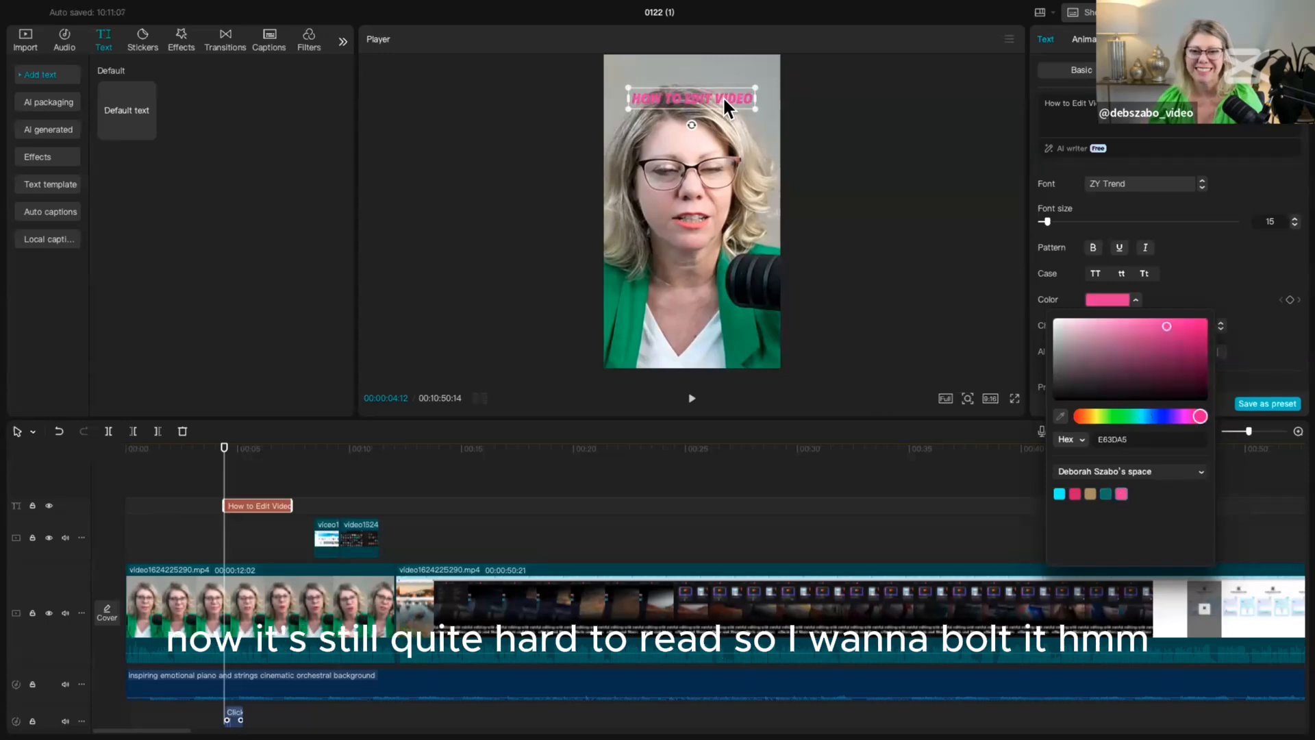
pyautogui.click(1233, 166)
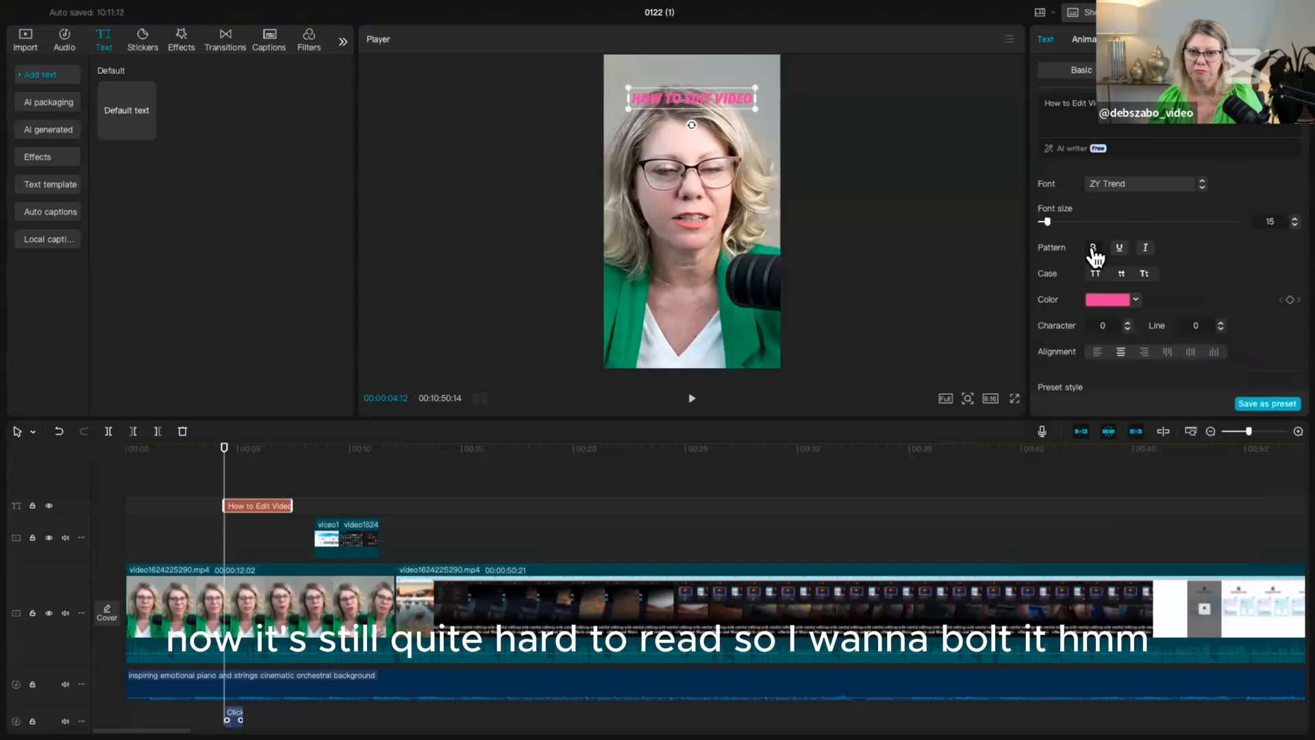
# Step: Look over the preset text styles and add a black stroke to the title
pyautogui.scroll(-4, 1105, 270)
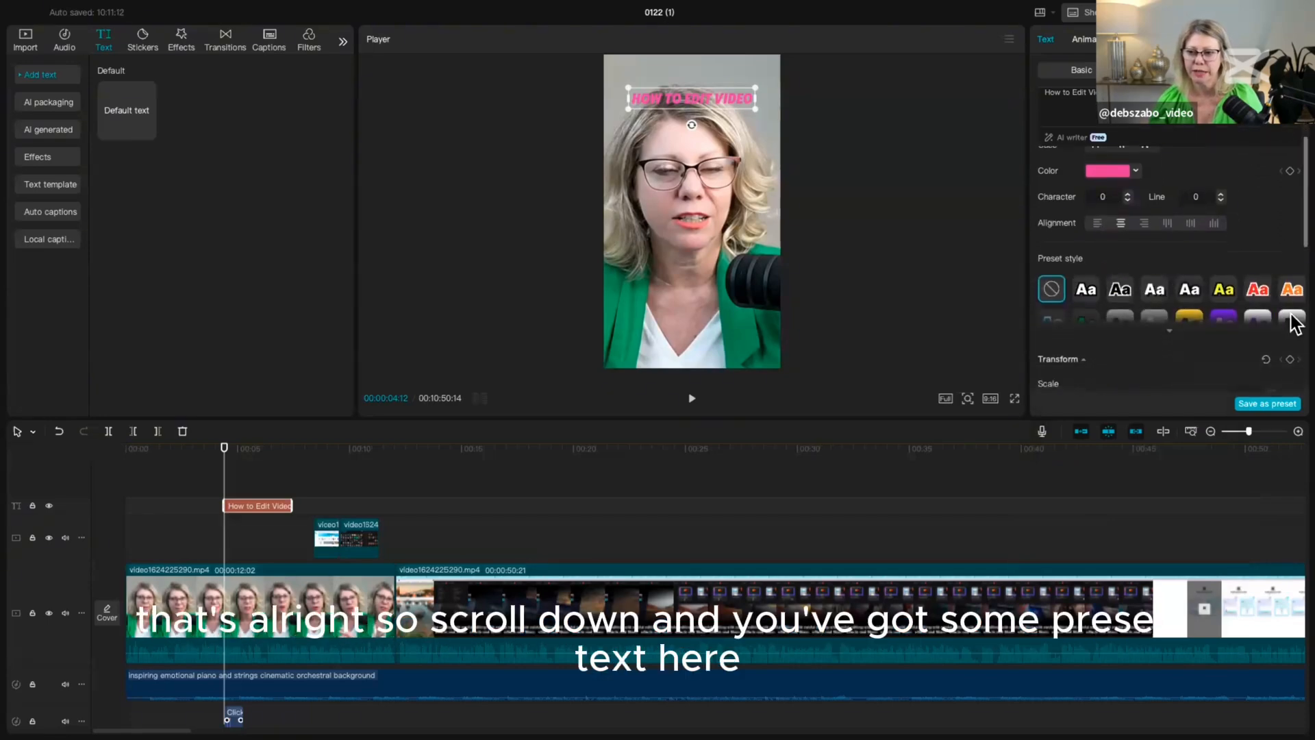
pyautogui.moveTo(1292, 324)
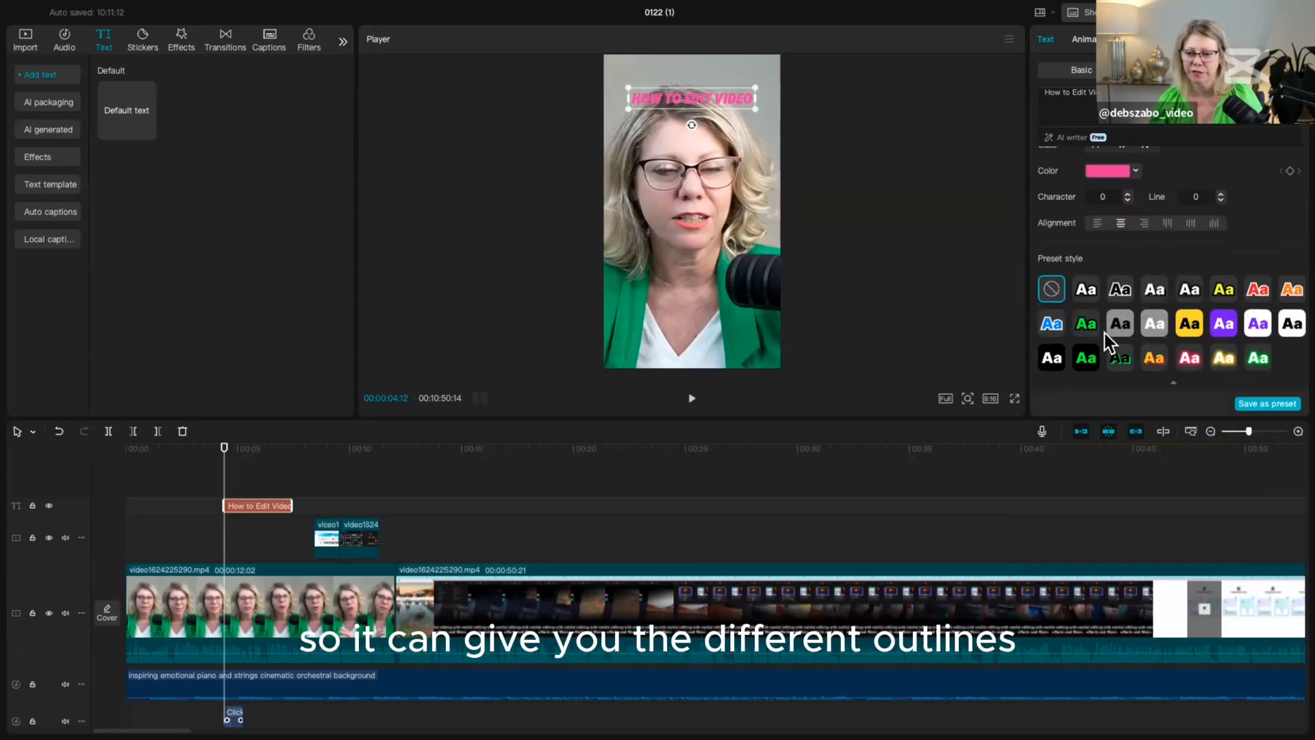
pyautogui.scroll(-6, 1107, 333)
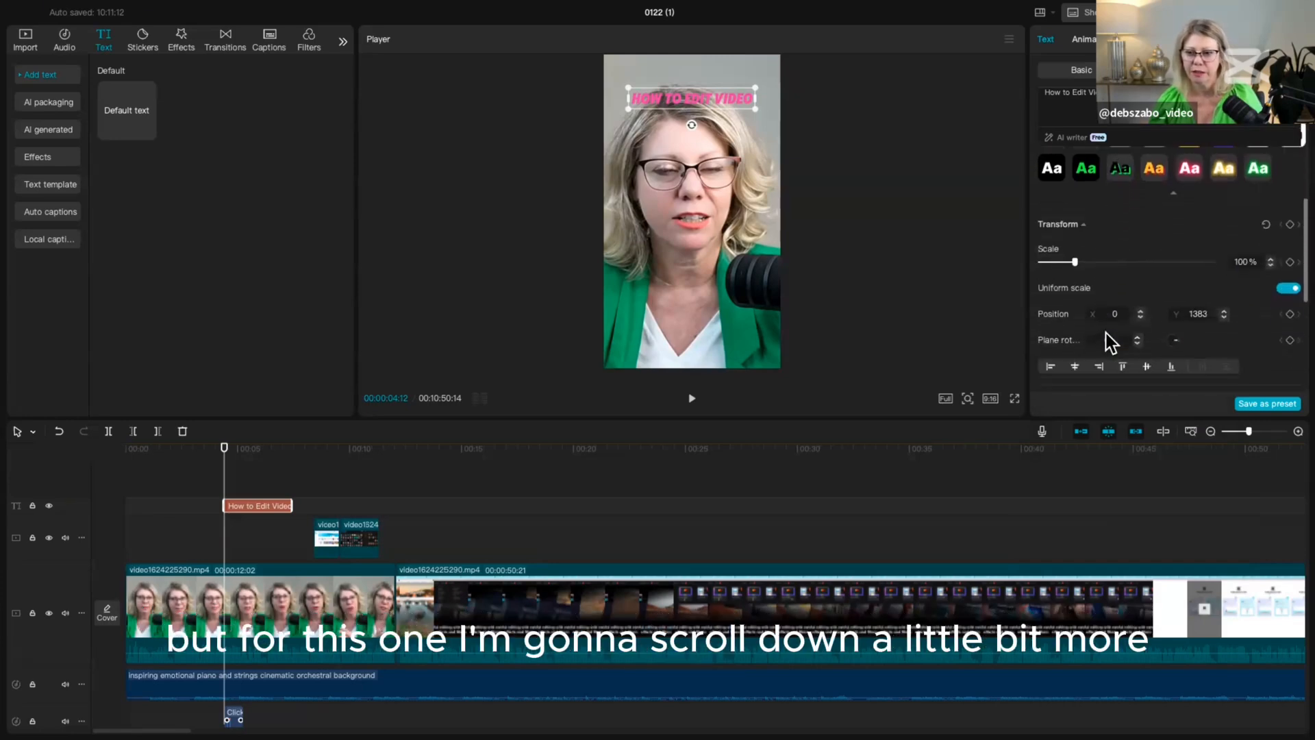
pyautogui.scroll(-5, 1107, 333)
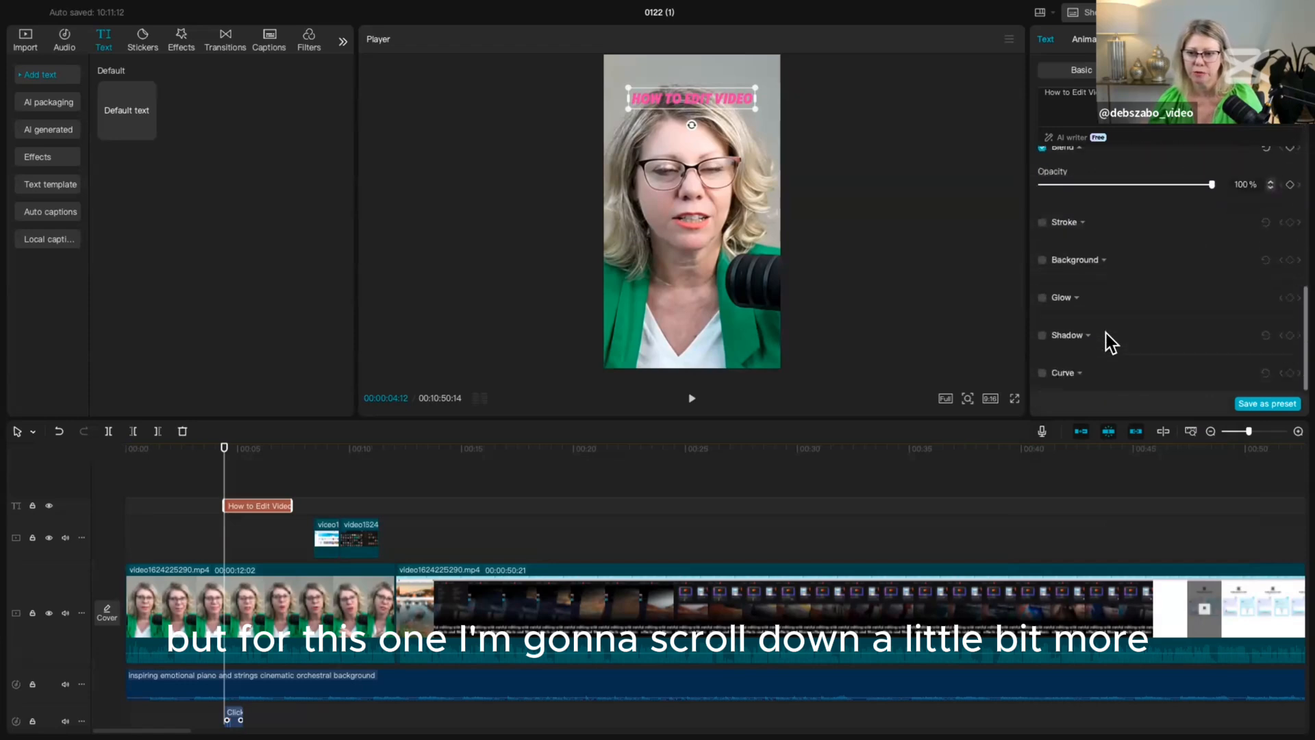
pyautogui.click(1042, 223)
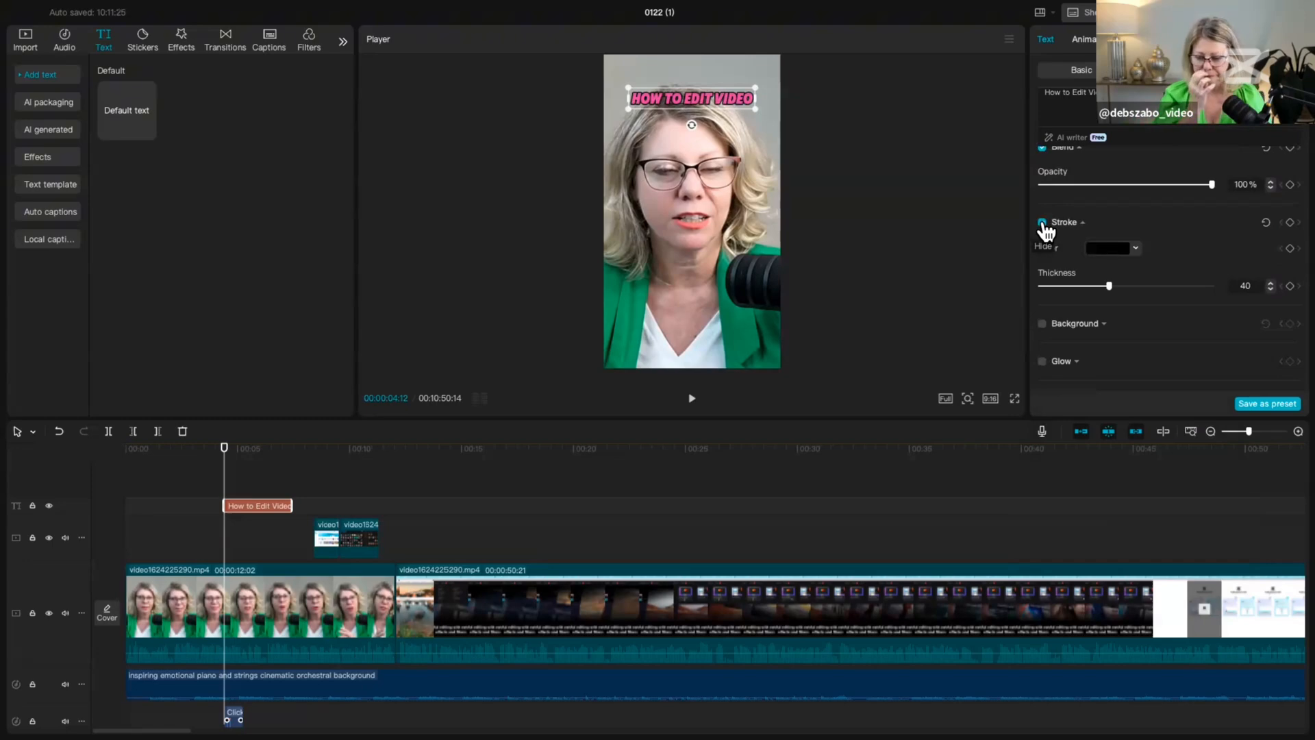
# Step: Add a glow to the title and colour it brand pink E63DA5
pyautogui.click(1042, 362)
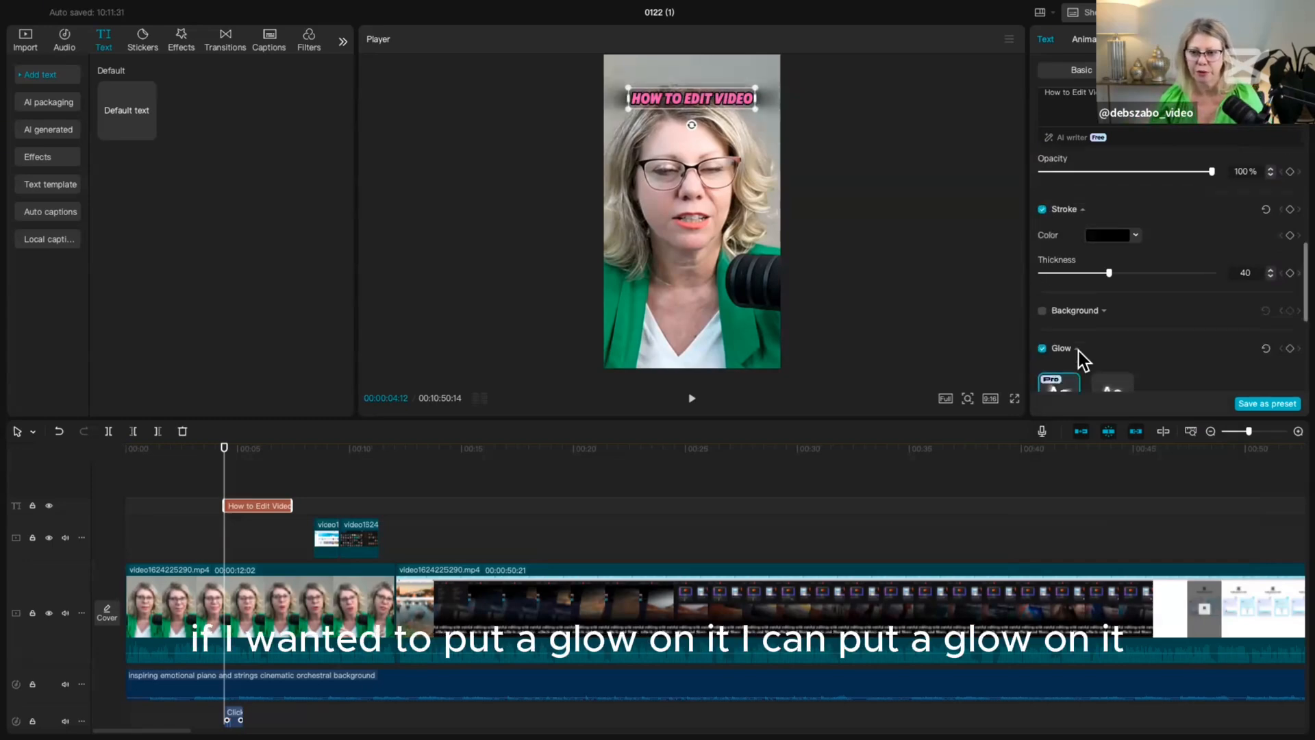
pyautogui.click(1125, 309)
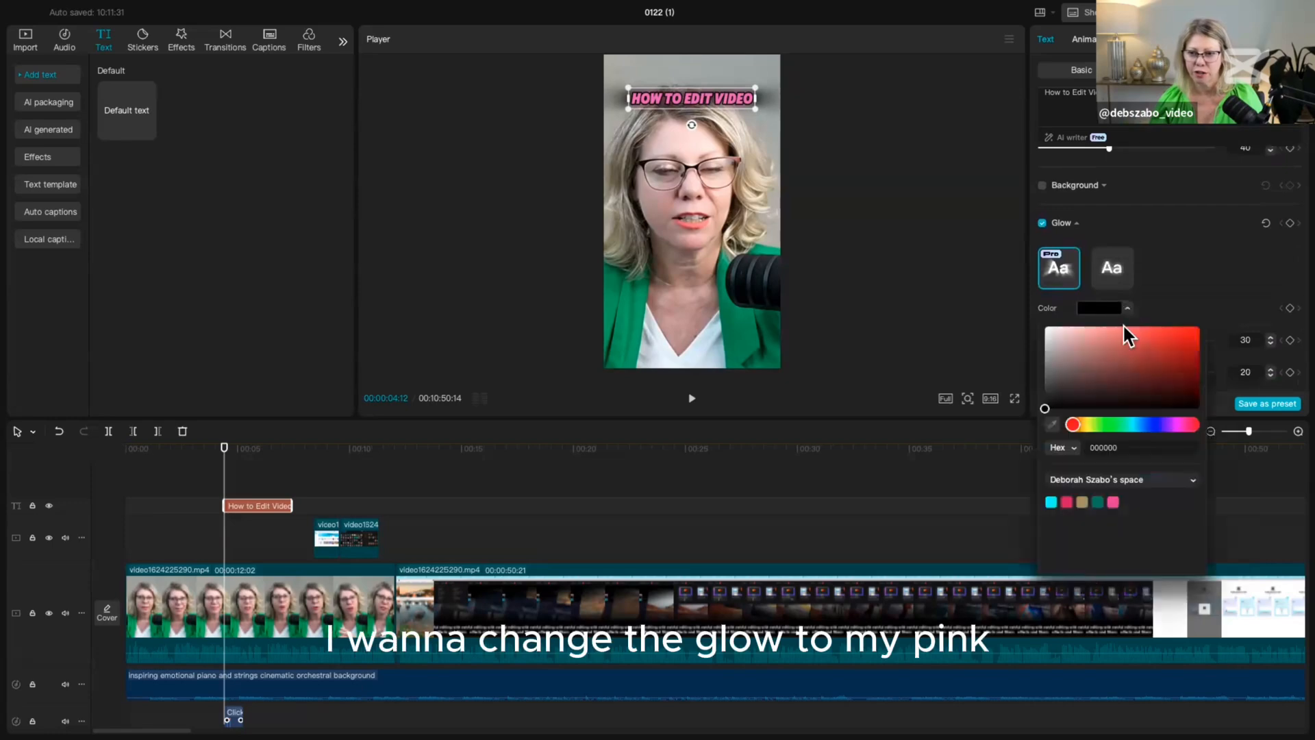
pyautogui.click(1113, 502)
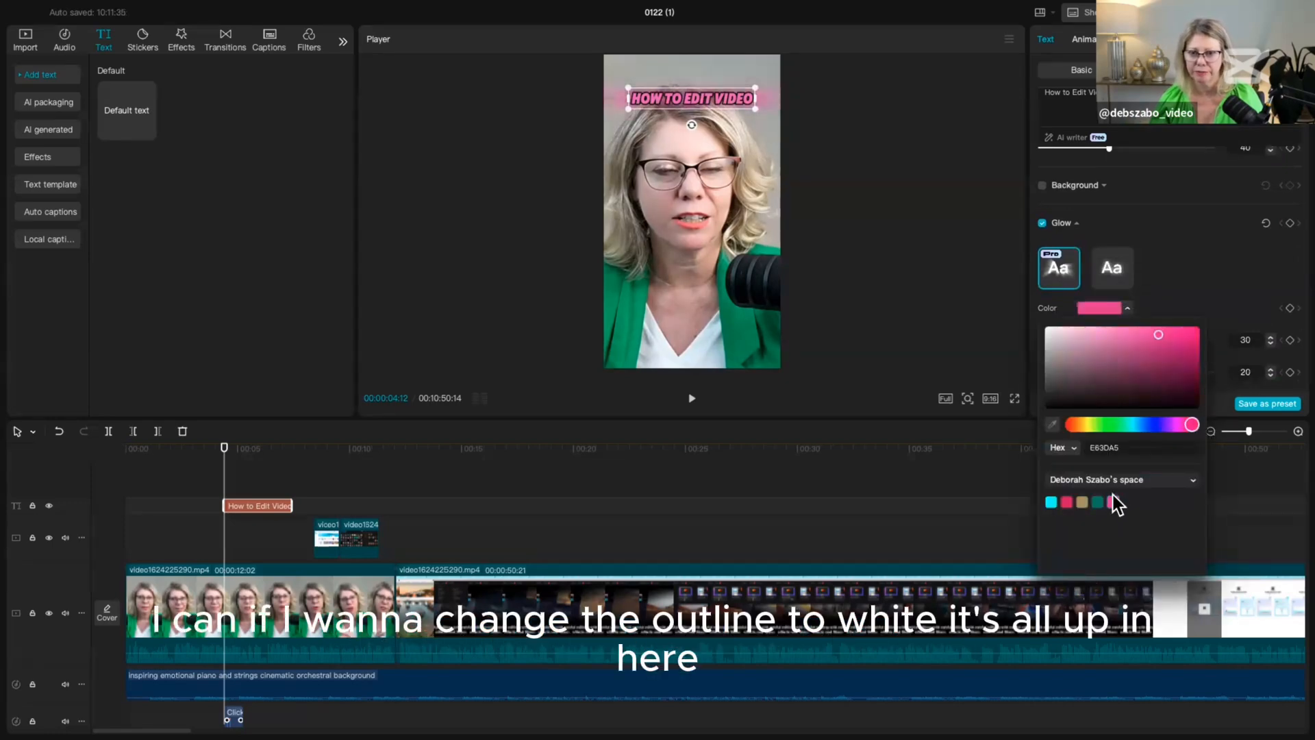
# Step: Change the title's stroke colour to white
pyautogui.click(1149, 244)
pyautogui.scroll(5, 1148, 253)
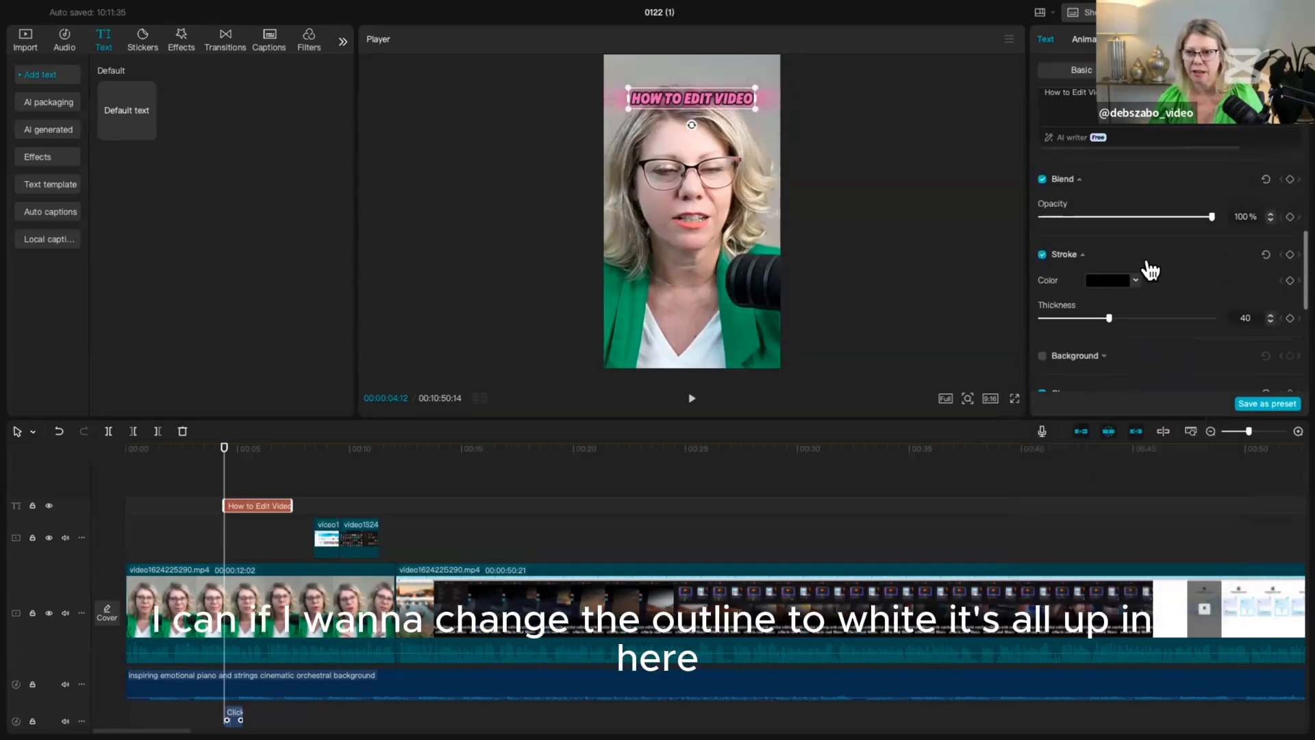
pyautogui.click(1136, 281)
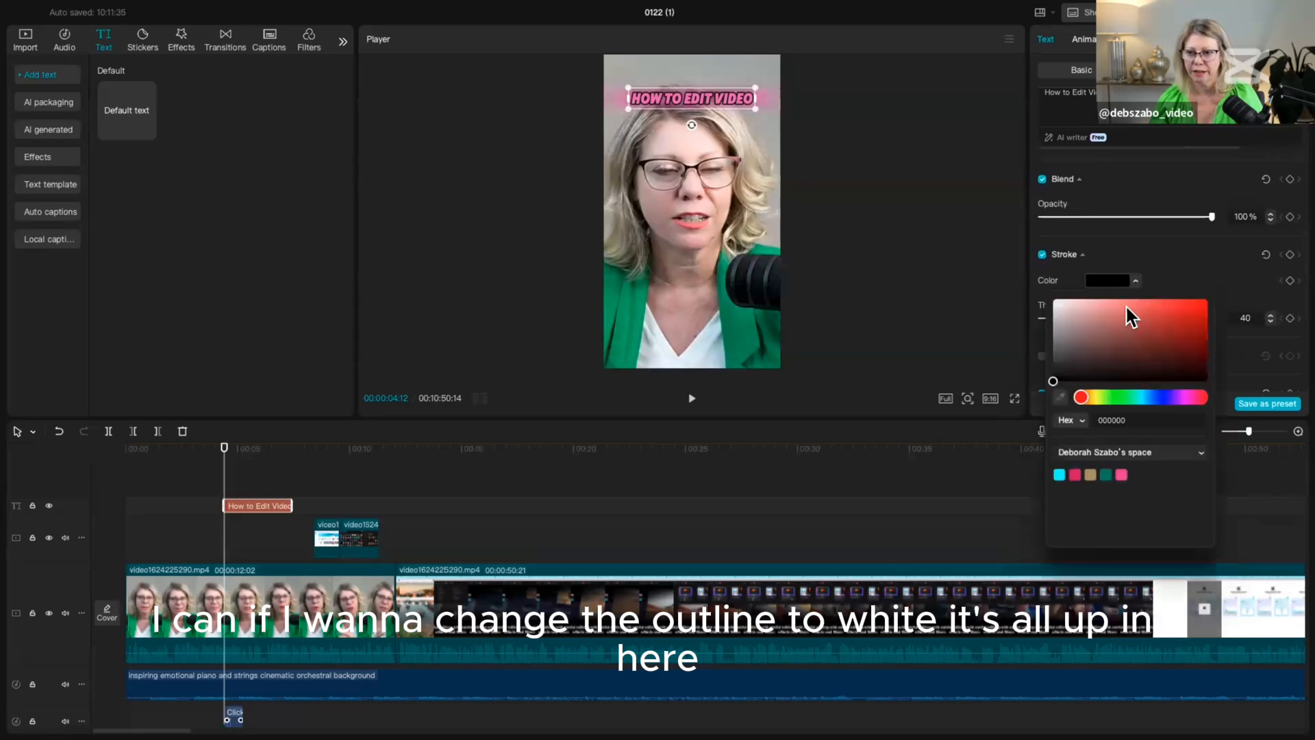
pyautogui.click(1055, 298)
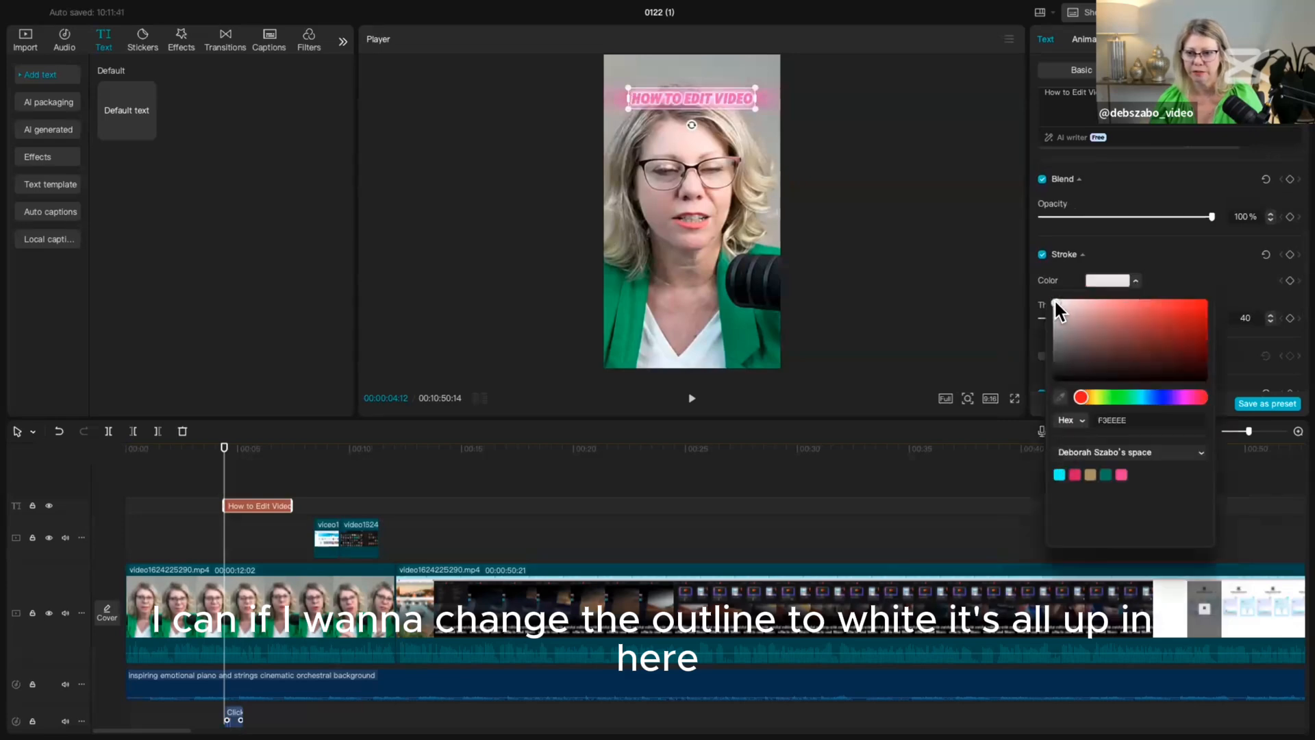
pyautogui.click(1138, 192)
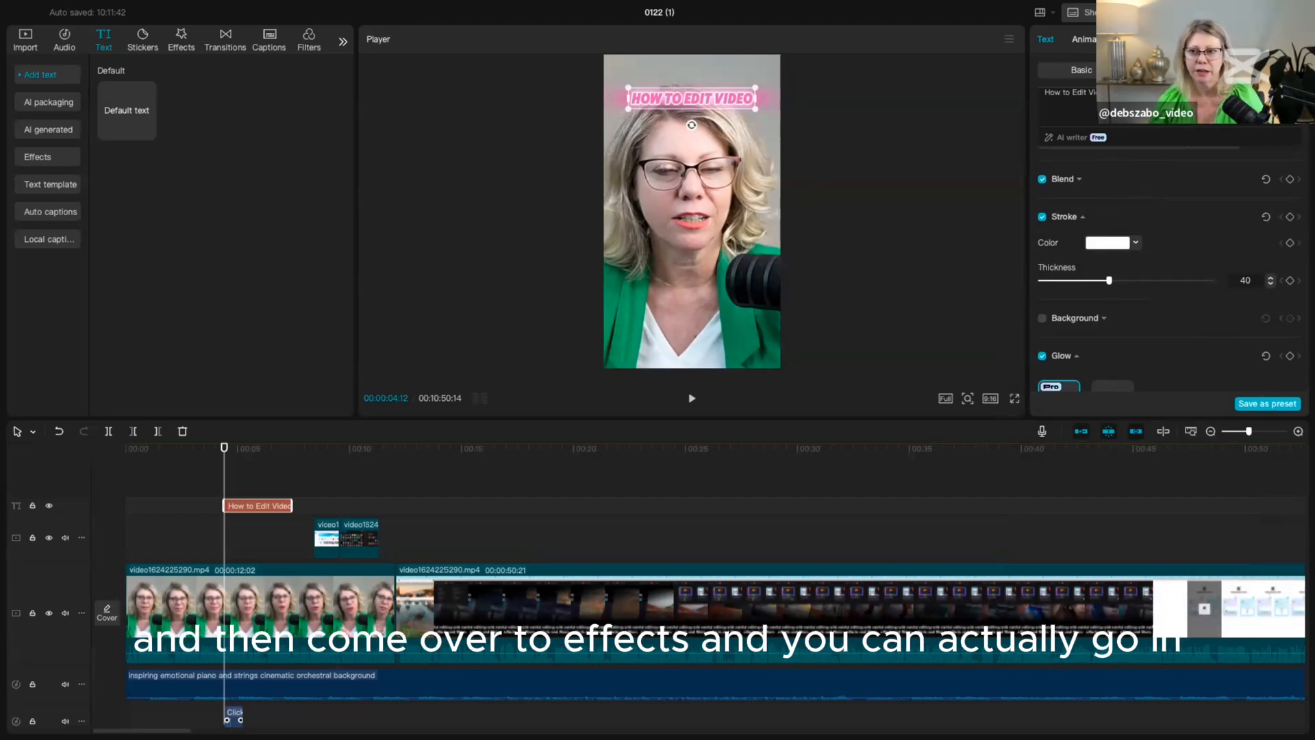
# Step: Browse the text effects and try the black lettering with a lime-green outline on the title
pyautogui.click(1257, 70)
pyautogui.scroll(-4, 1197, 317)
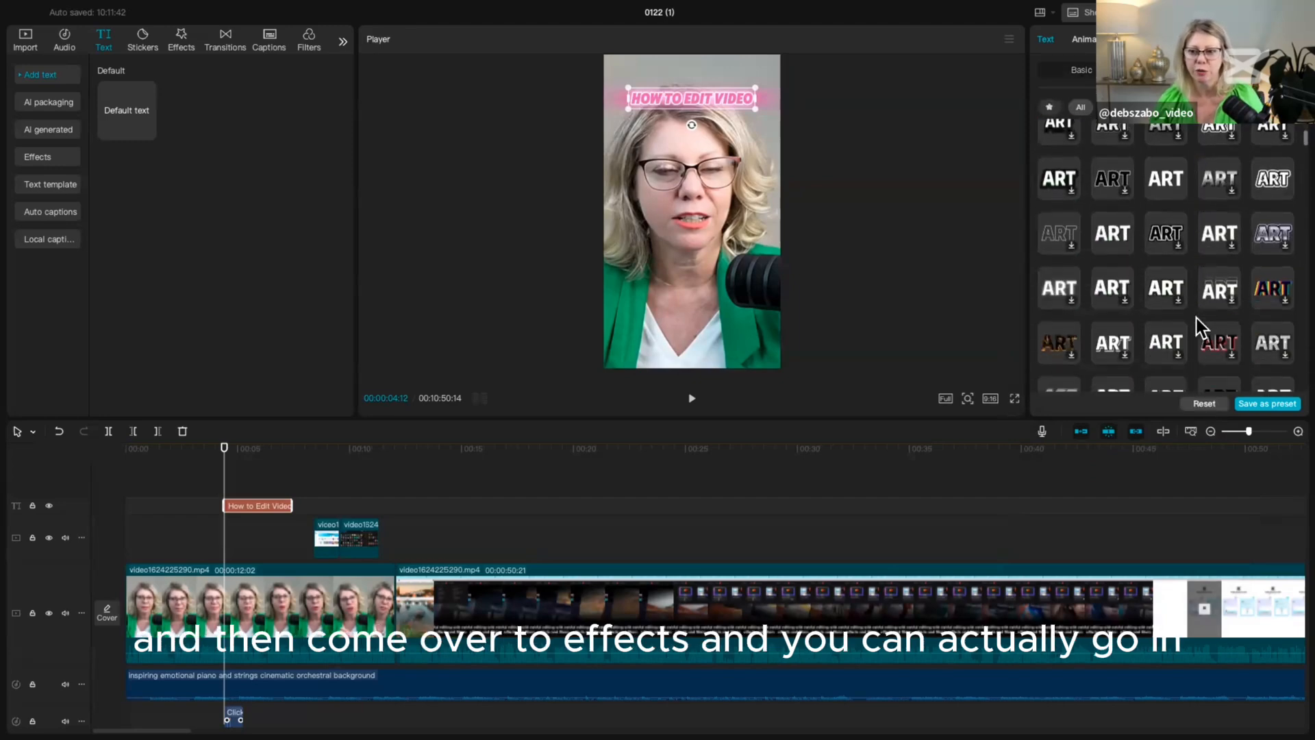
pyautogui.scroll(-5, 1198, 318)
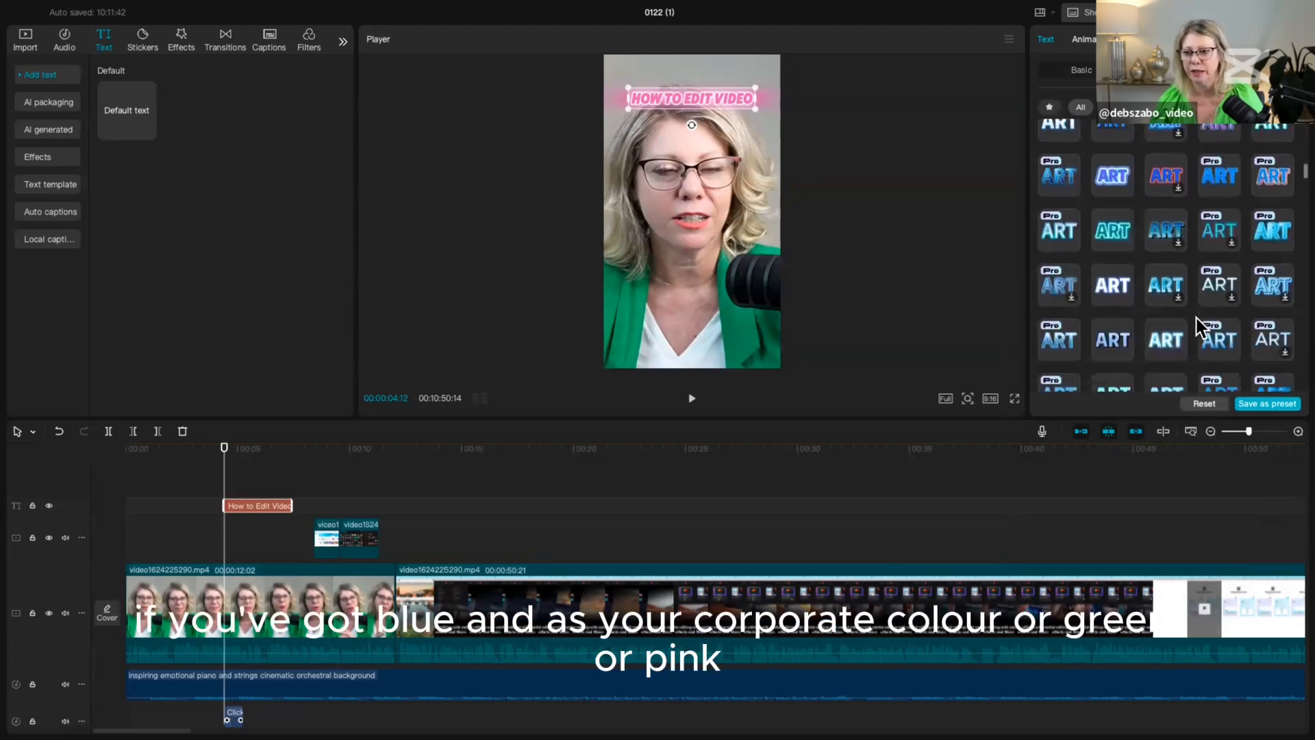
pyautogui.scroll(-5, 1197, 317)
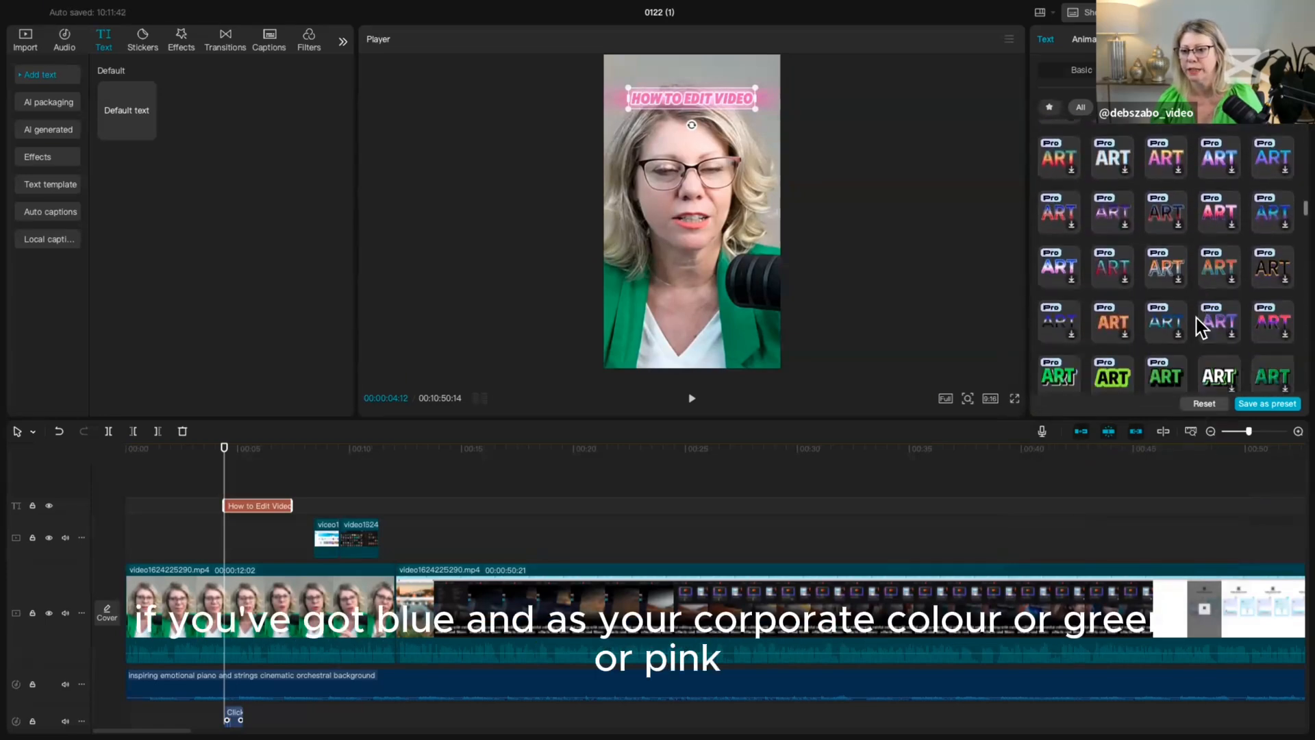
pyautogui.scroll(-3, 1198, 318)
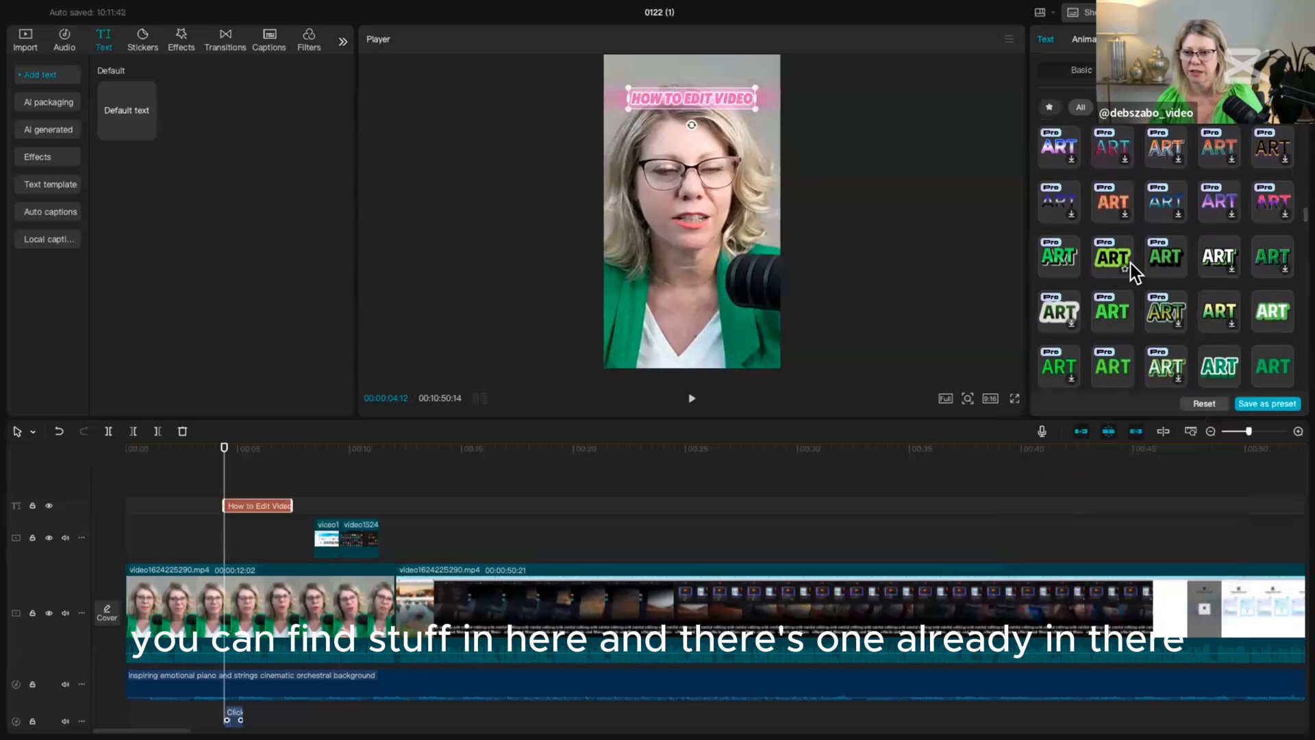
pyautogui.click(1115, 259)
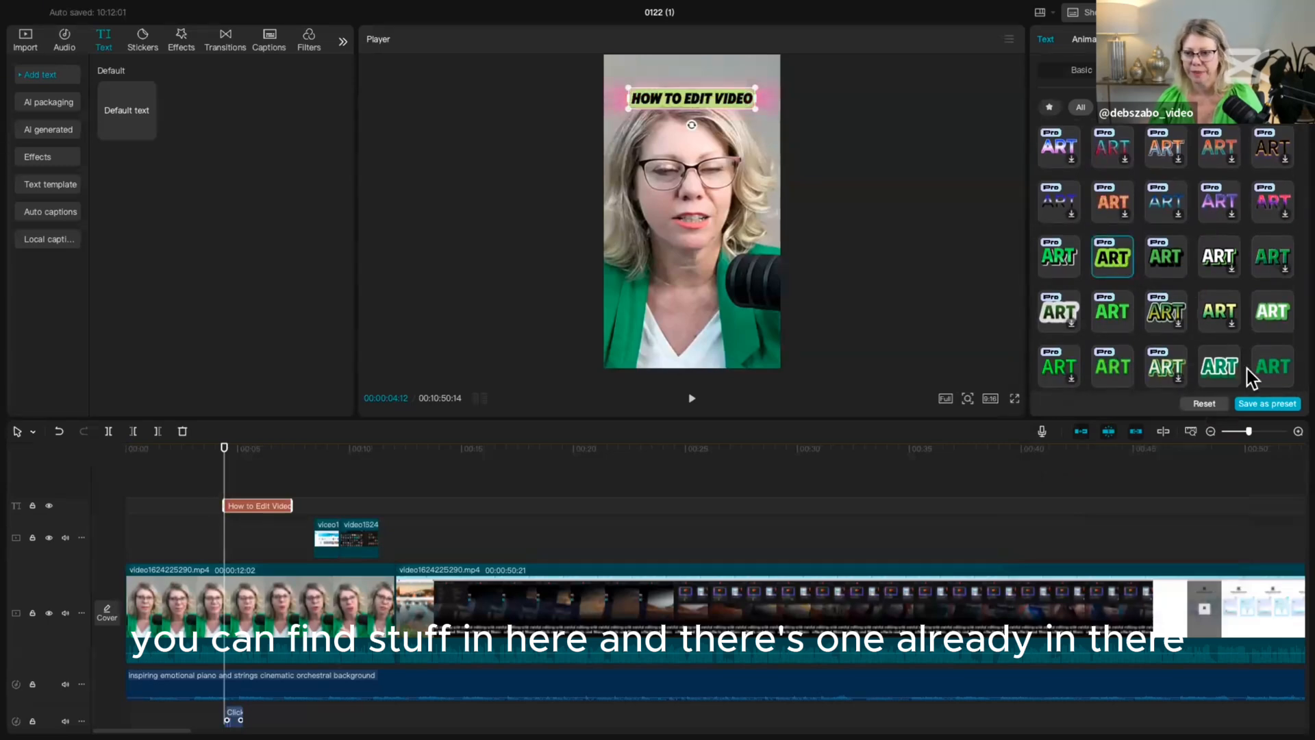
# Step: Compare several pink text effects on the title and apply the Pro one with white lettering and a pink outline
pyautogui.scroll(-3, 1236, 371)
pyautogui.scroll(-6, 1237, 370)
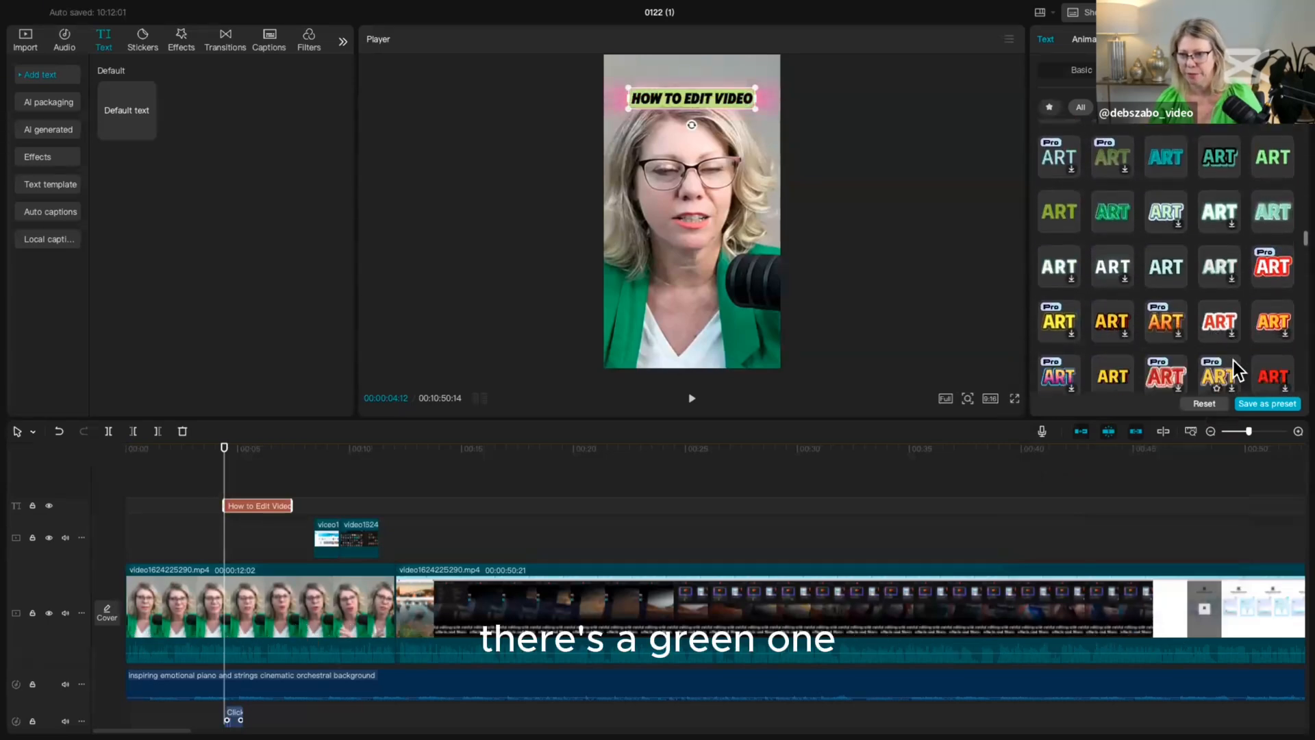
pyautogui.scroll(-6, 1234, 360)
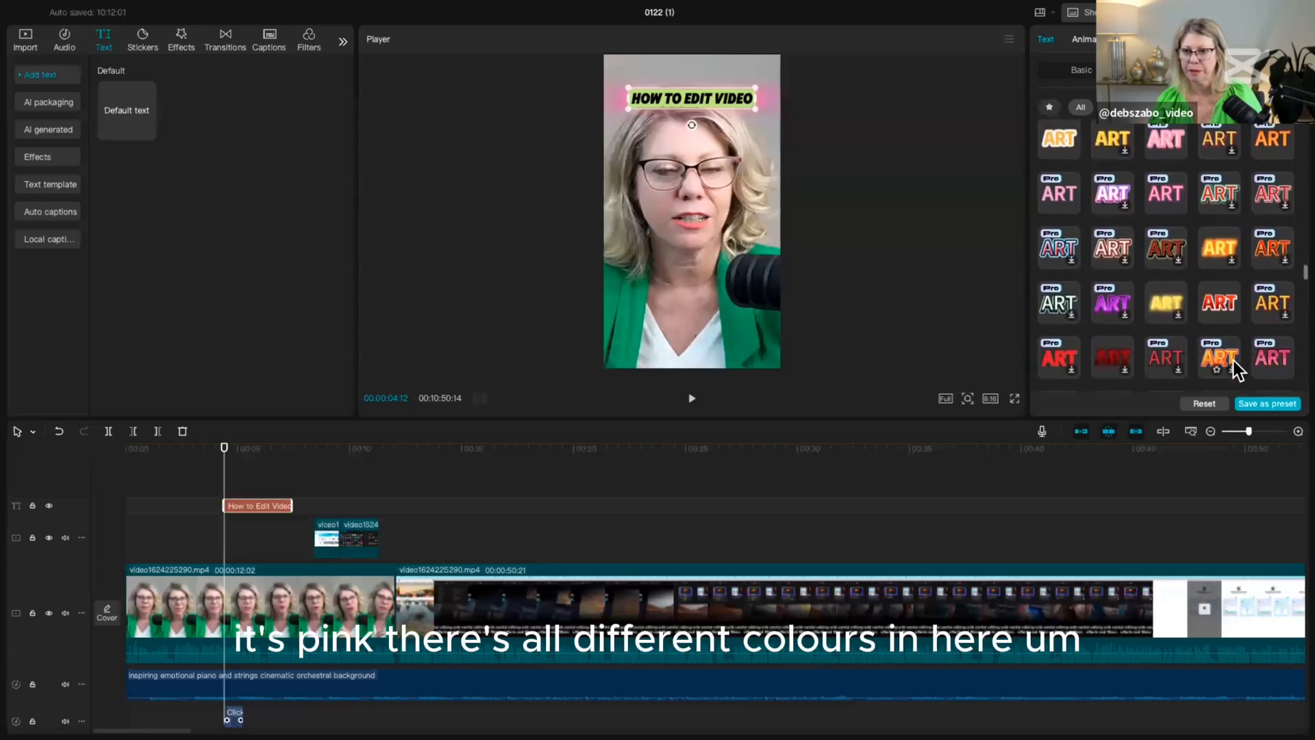
pyautogui.scroll(-5, 1236, 364)
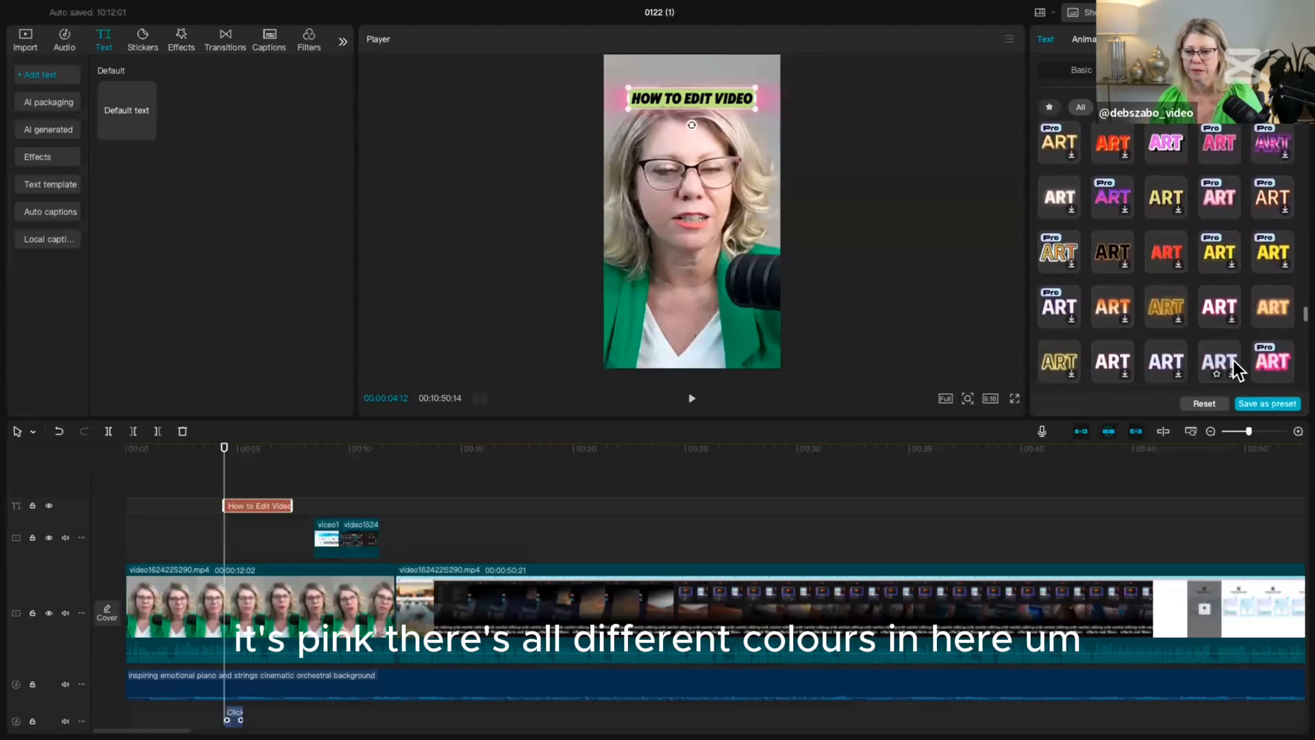
pyautogui.click(1268, 303)
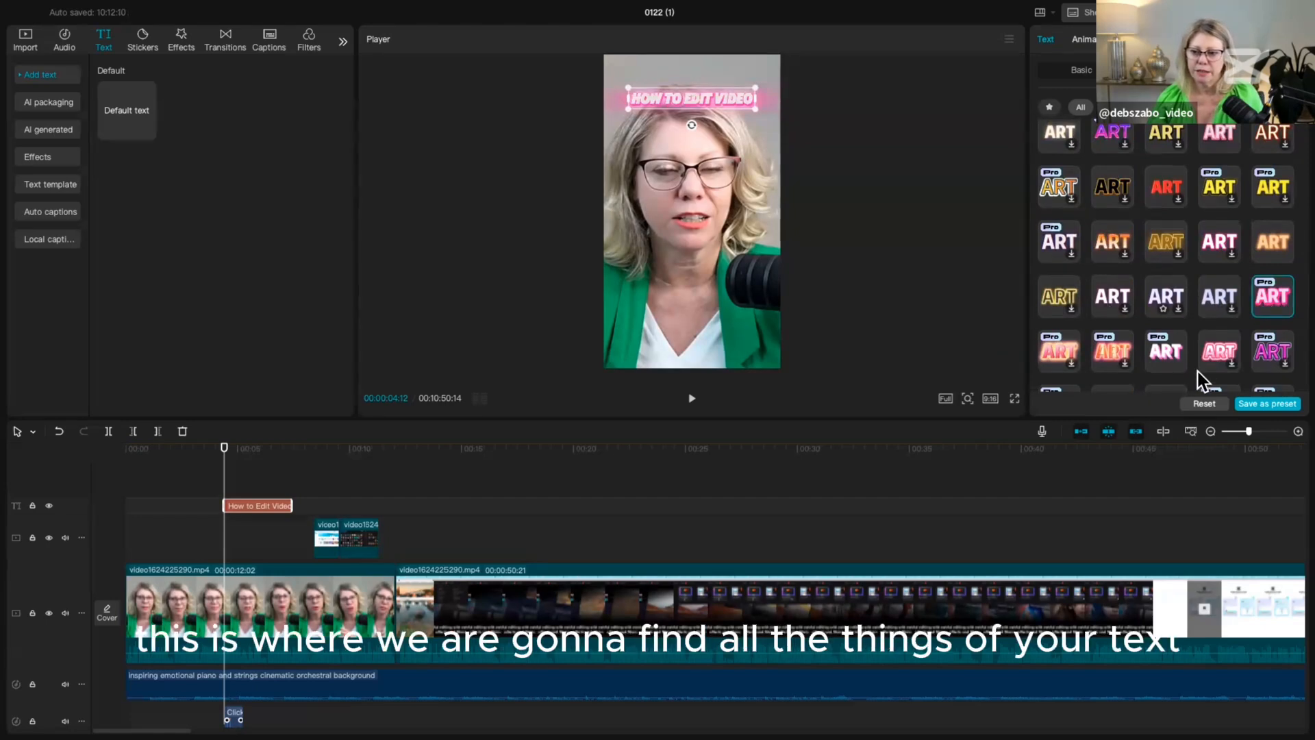
pyautogui.click(1219, 356)
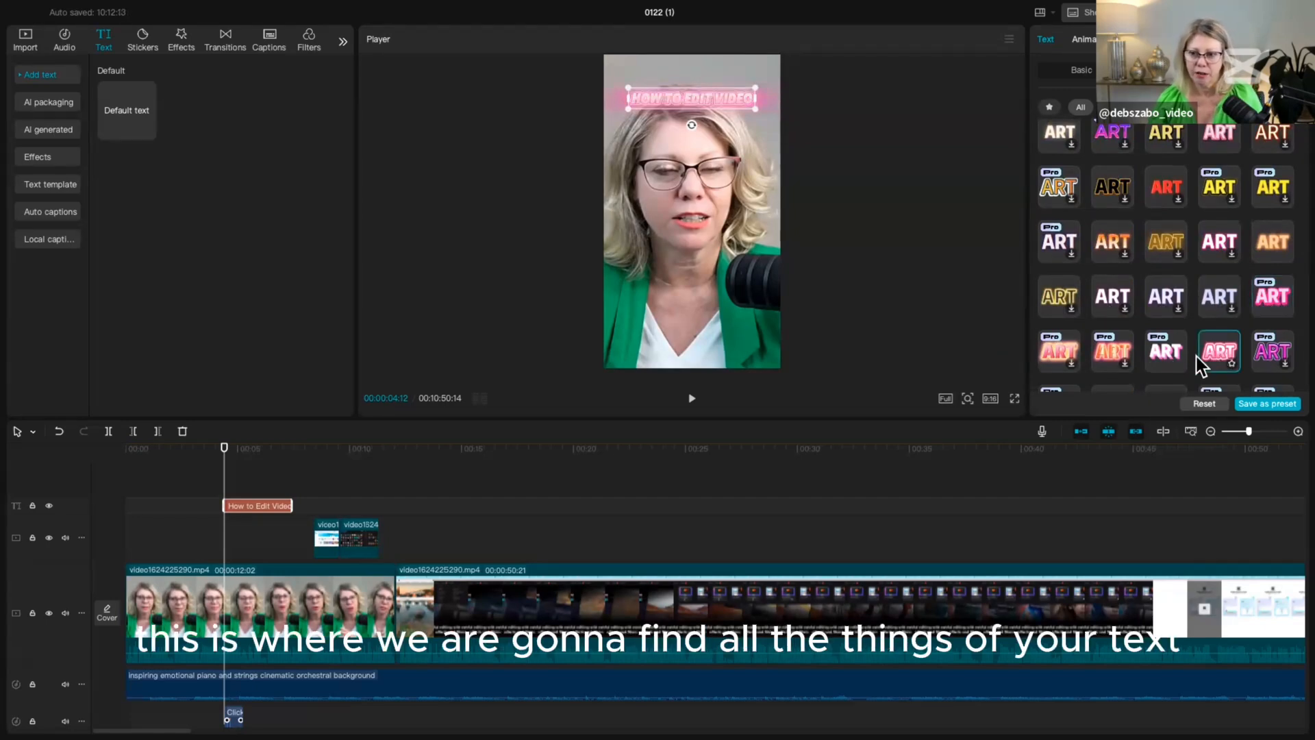
pyautogui.click(1158, 356)
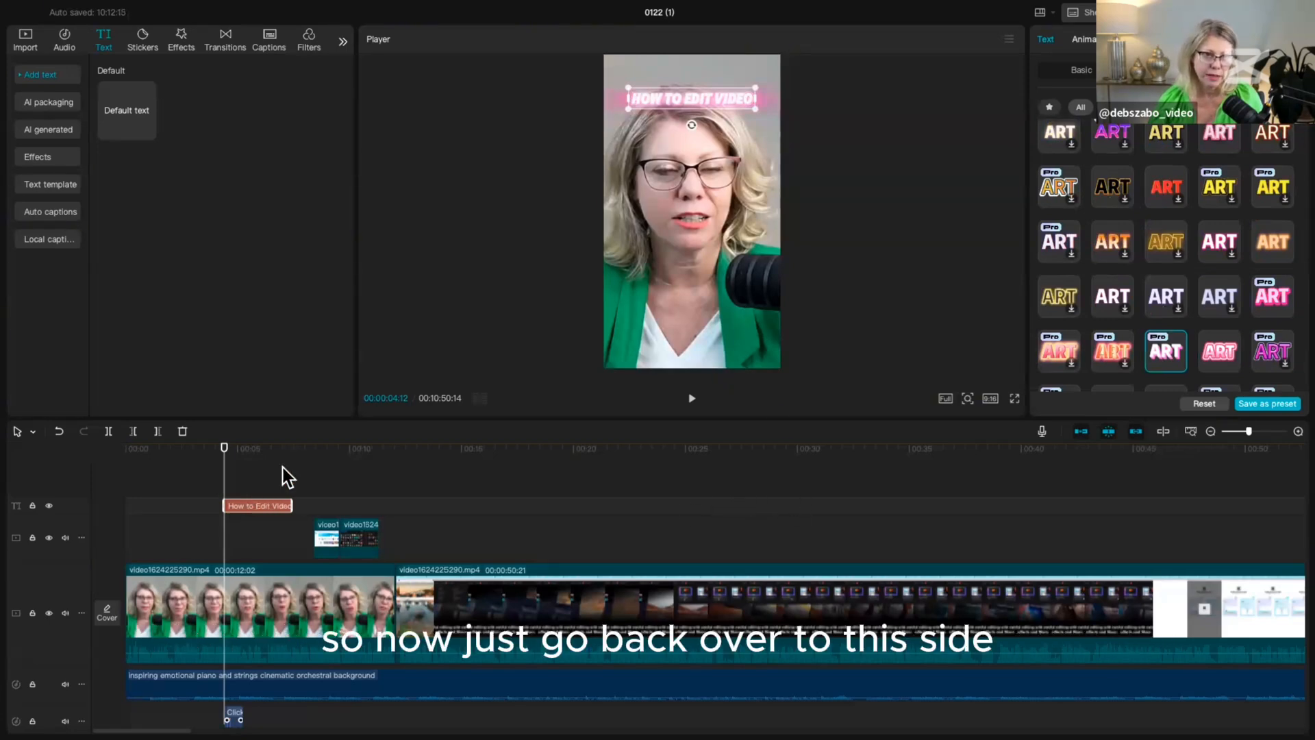
# Step: Add the favourite Subscribe sticker at 00:00:04:12 and move the title clip to about the 8.5-second mark
pyautogui.click(143, 42)
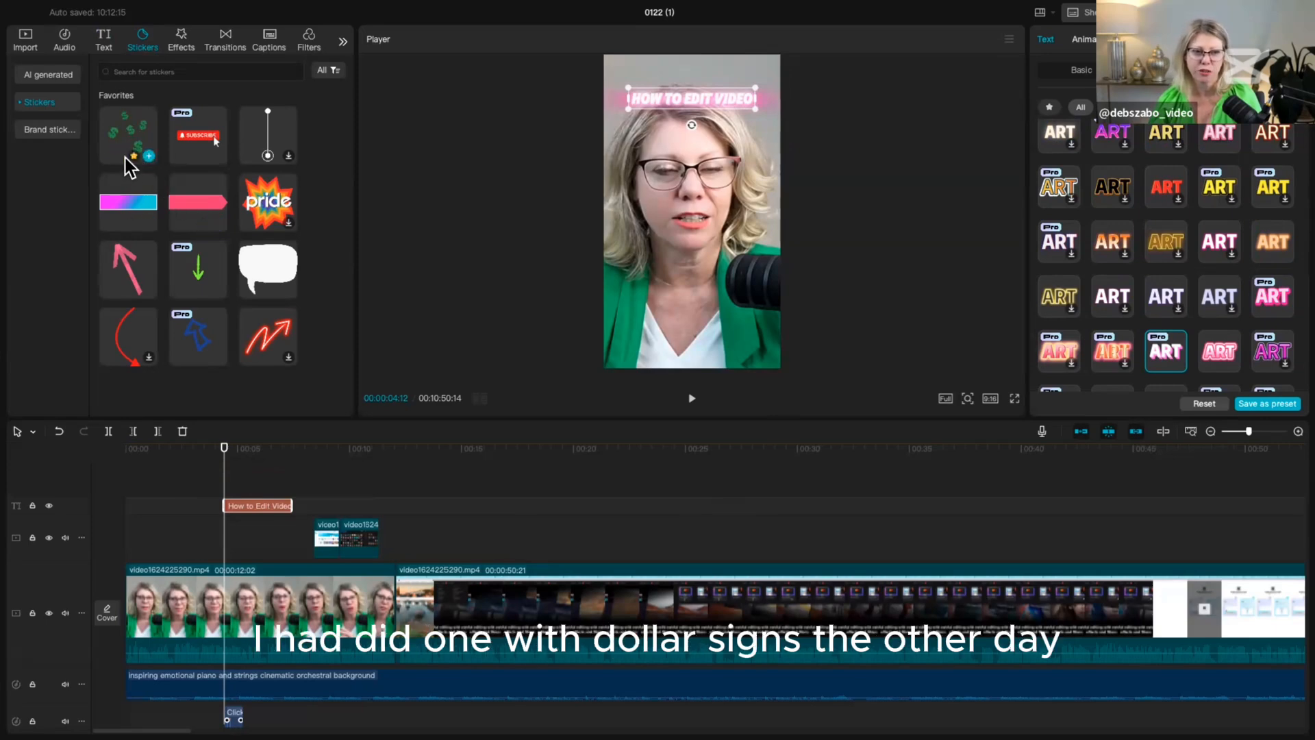
pyautogui.click(219, 156)
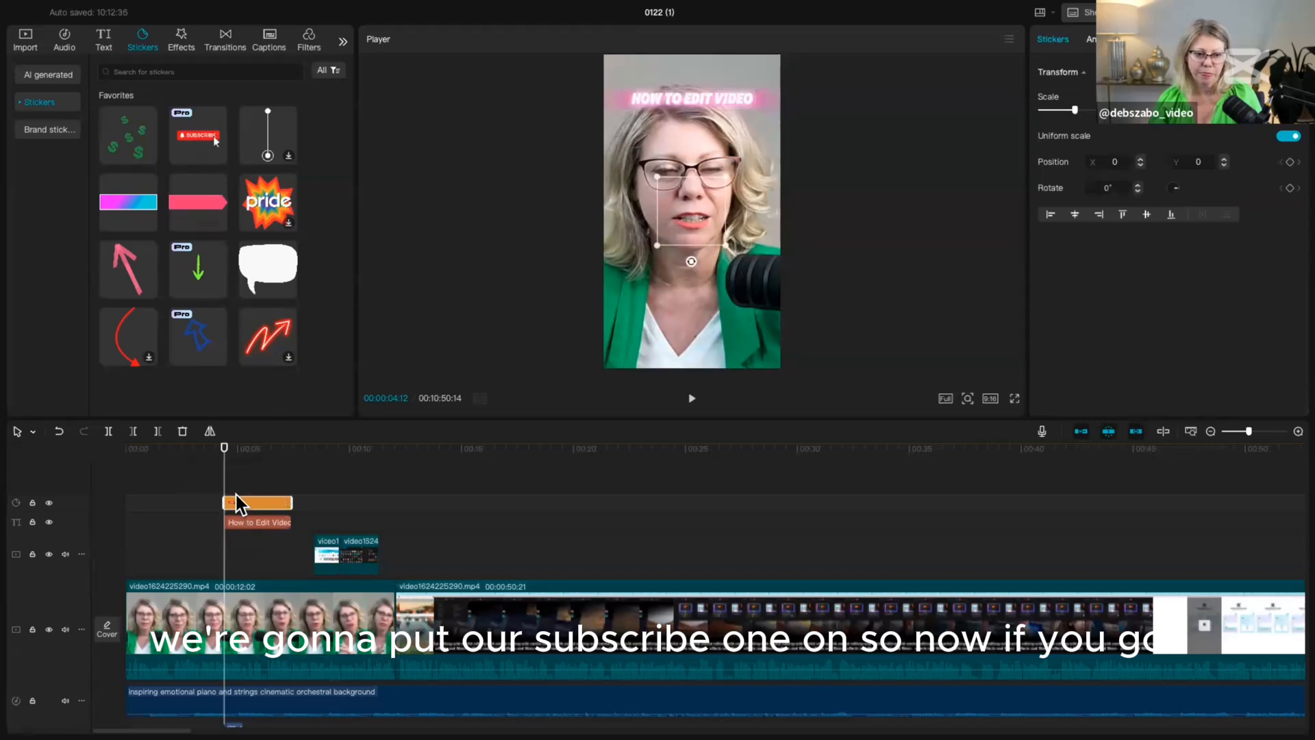
pyautogui.moveTo(241, 525); pyautogui.dragTo(335, 518)
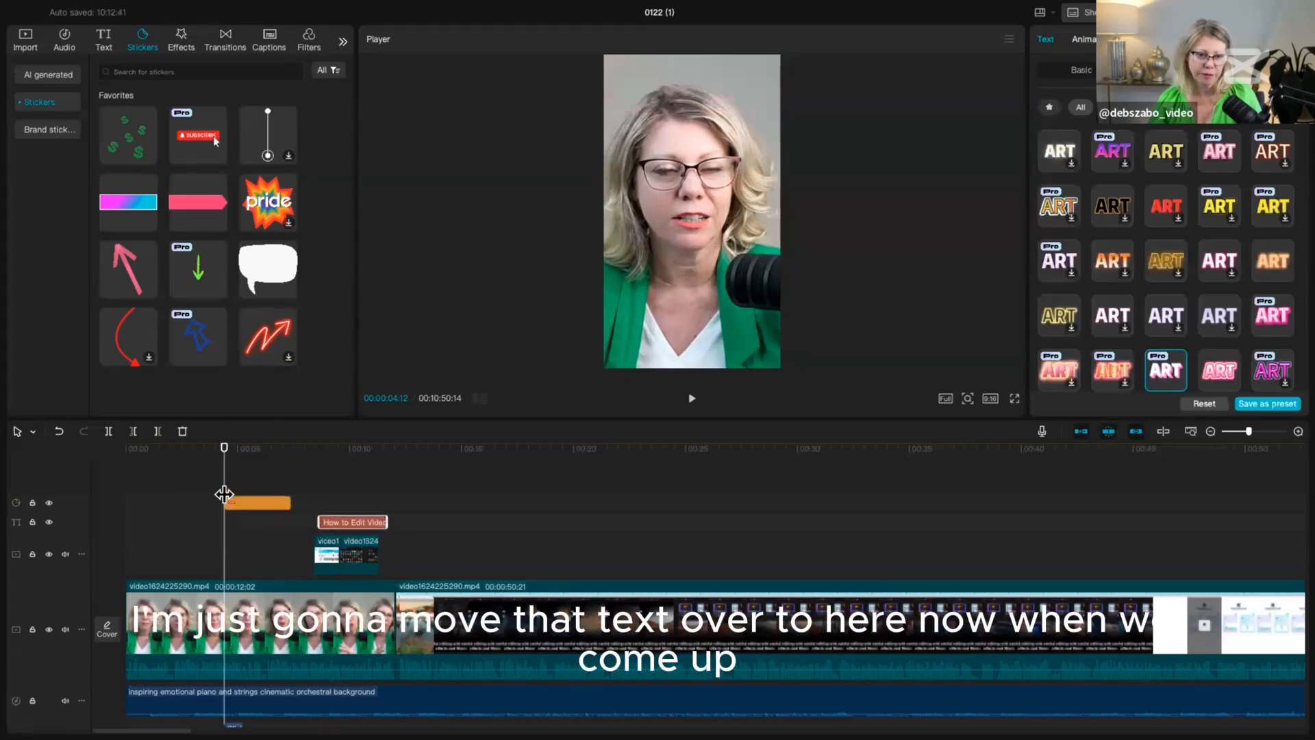
# Step: Enlarge the Subscribe sticker and place it beside the top of the speaker's head at about X 347, Y 1295
pyautogui.moveTo(229, 493); pyautogui.dragTo(240, 492)
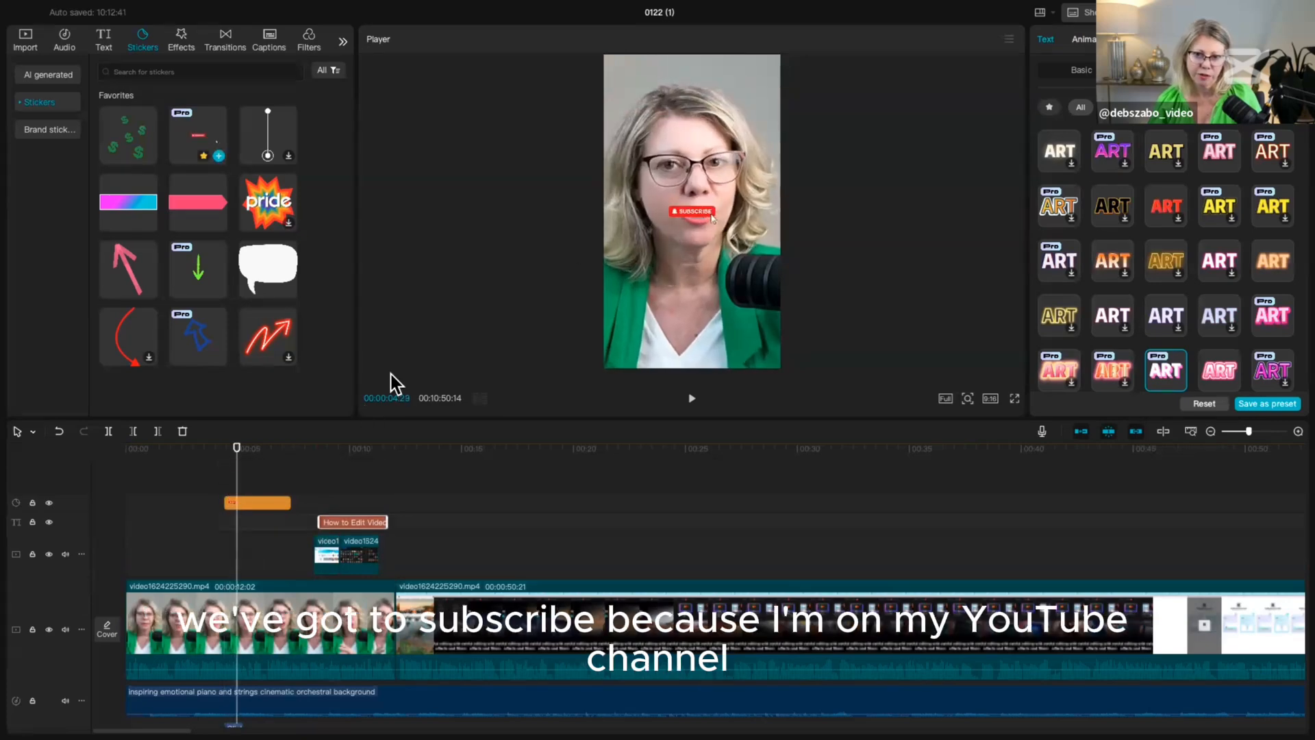
pyautogui.click(688, 210)
pyautogui.moveTo(686, 213); pyautogui.dragTo(648, 181)
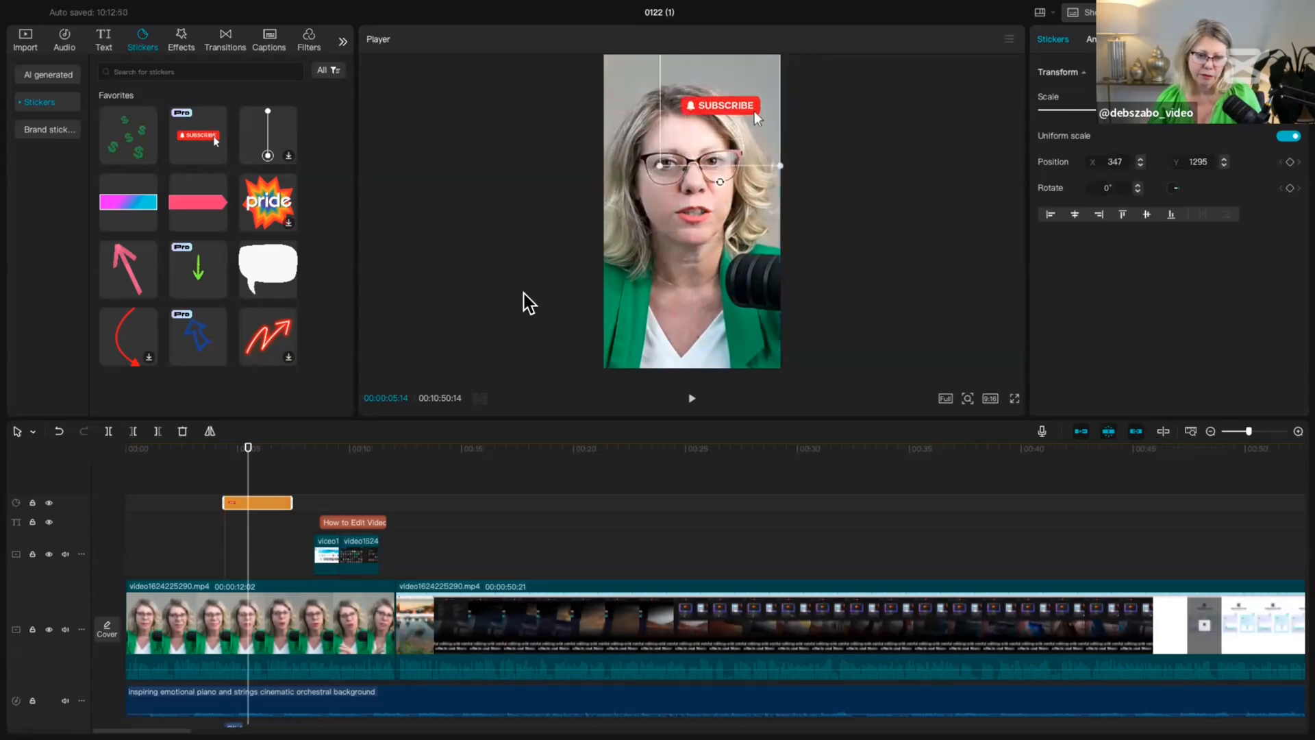
# Step: Play the video from 00:00:04:12 to check the Subscribe sticker against the mouse-click sound effect
pyautogui.scroll(-2, 286, 593)
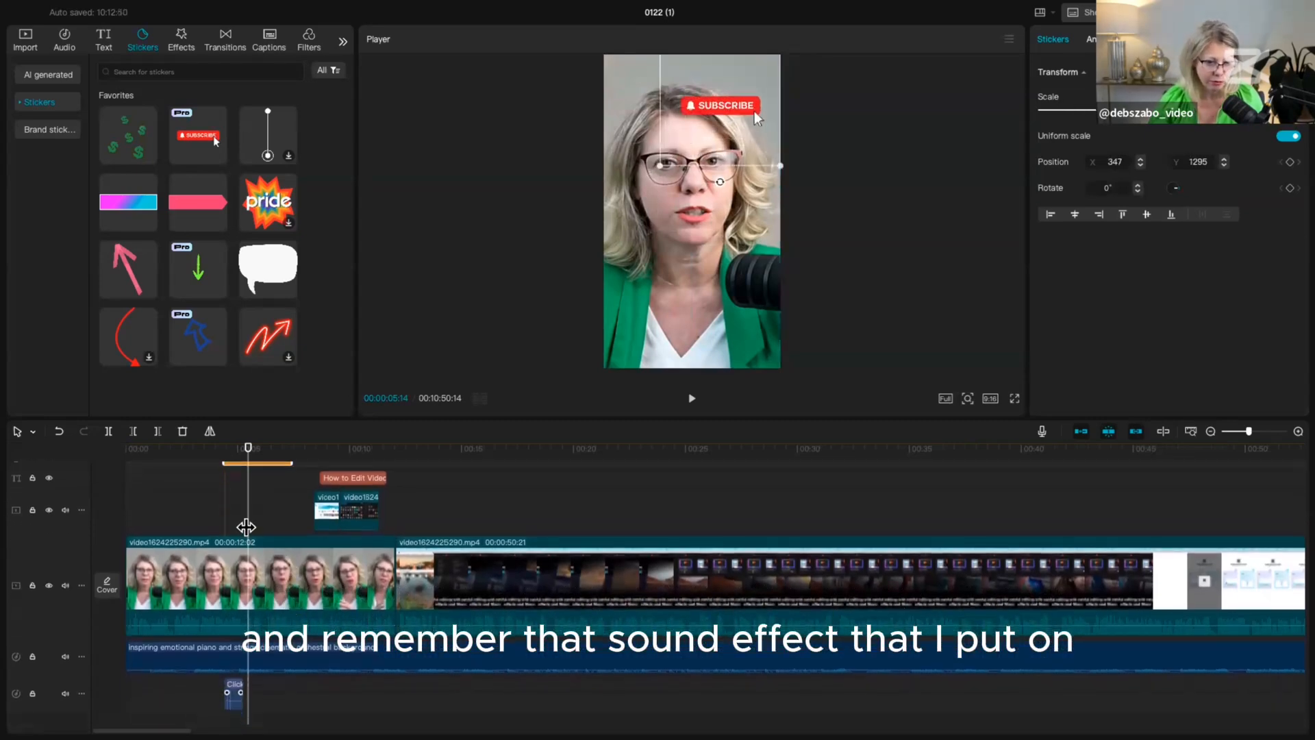
pyautogui.moveTo(248, 528); pyautogui.dragTo(224, 528)
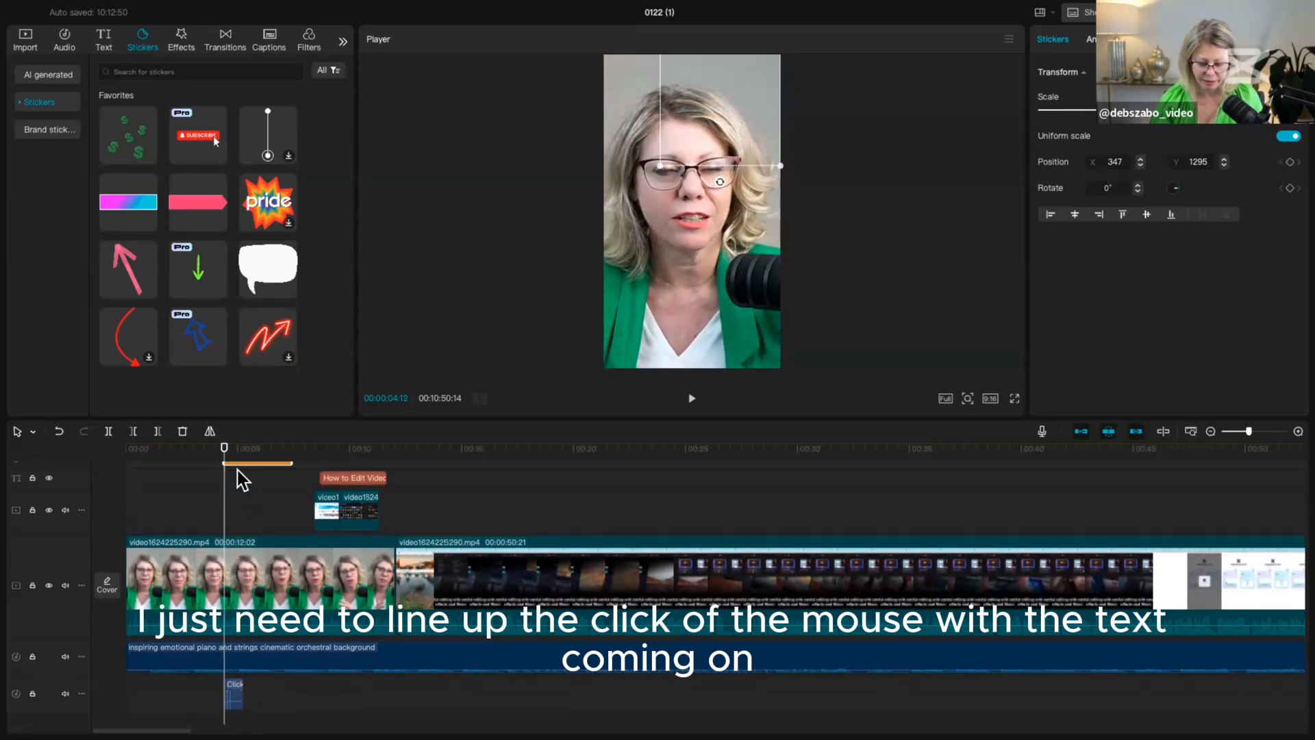
pyautogui.press('space')
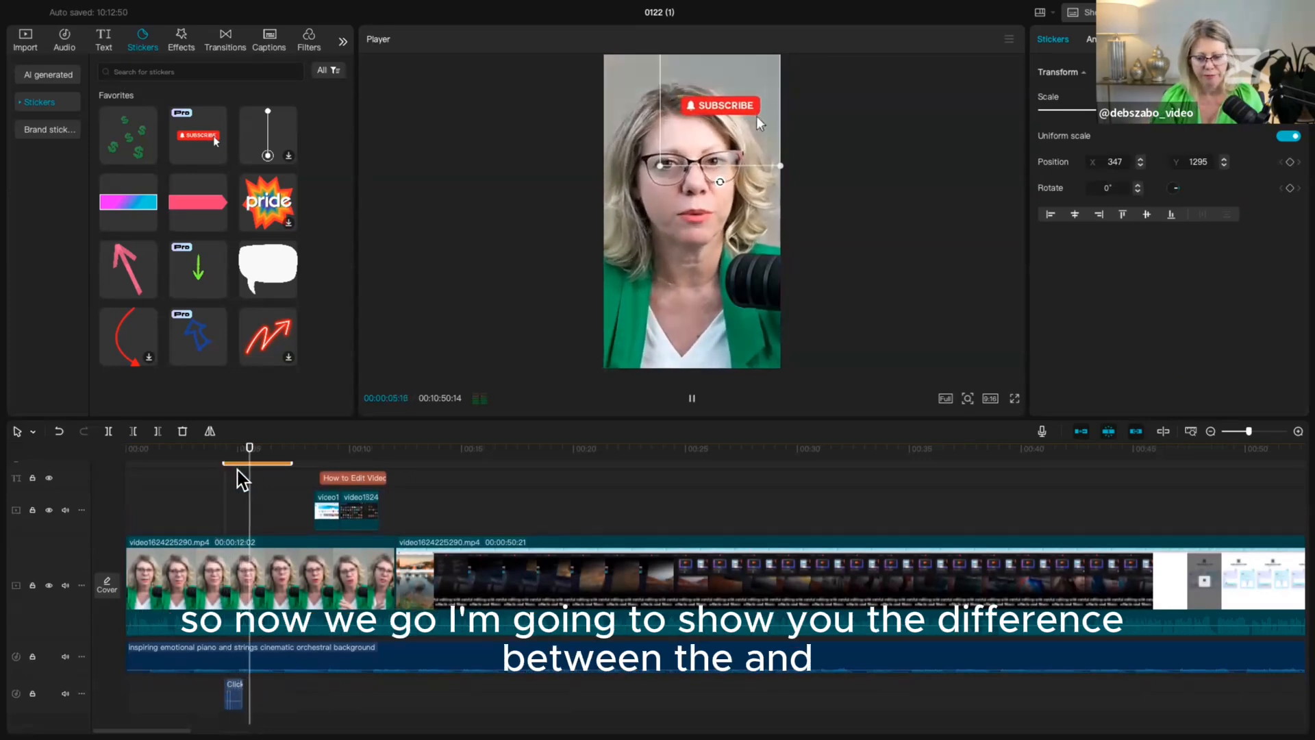
pyautogui.press('space')
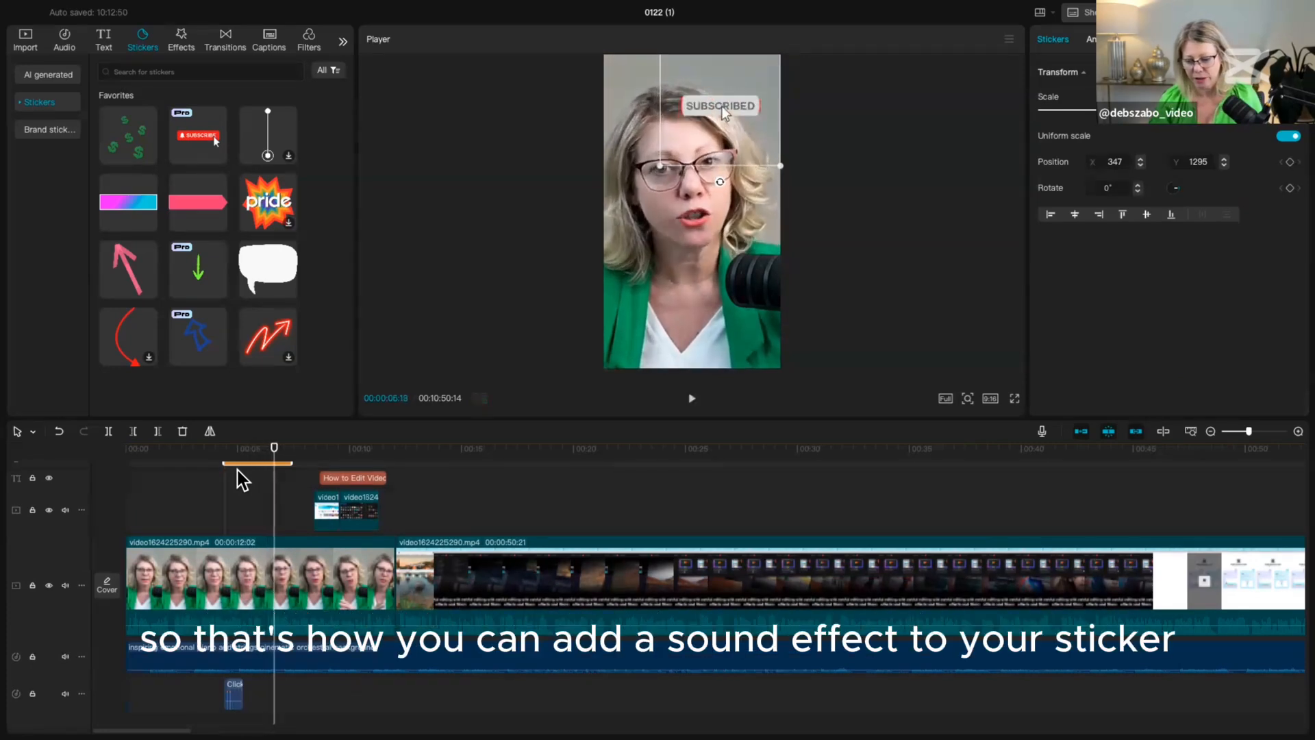
# Step: Look through the favourite video effects and preview Vertigo
pyautogui.click(180, 670)
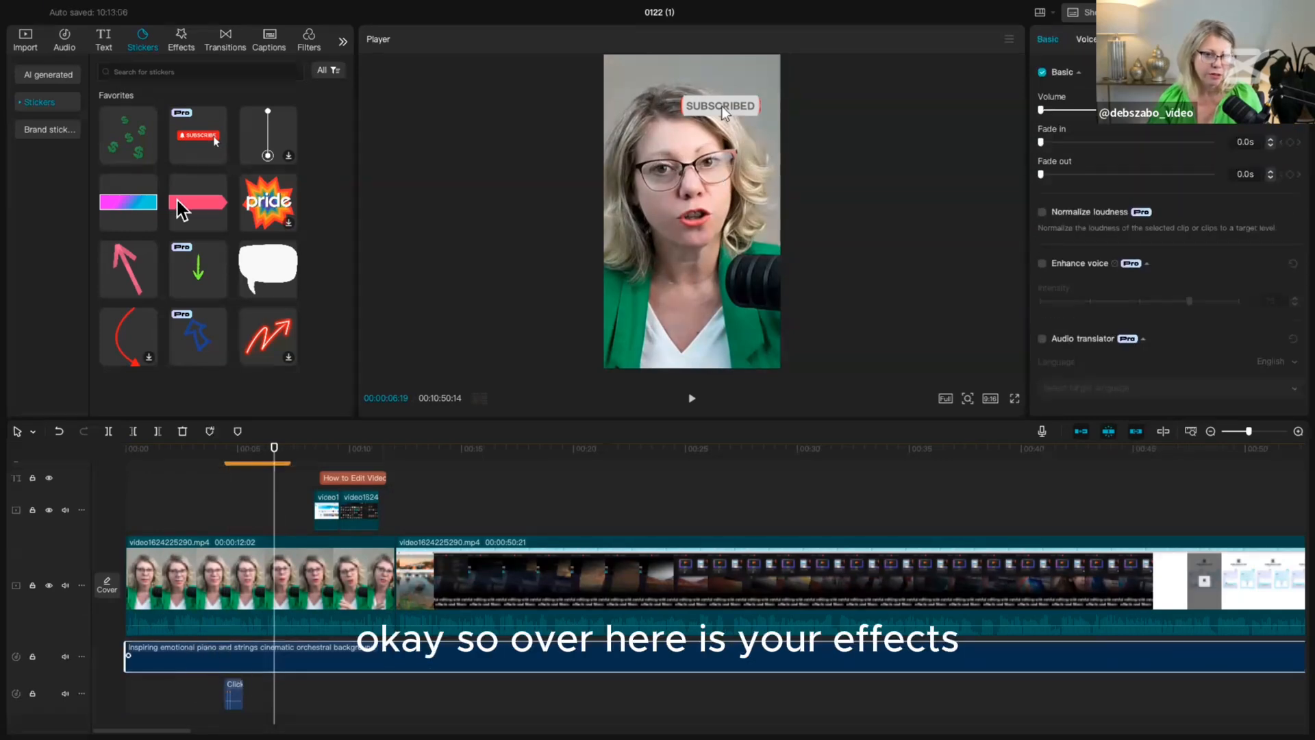
pyautogui.click(183, 47)
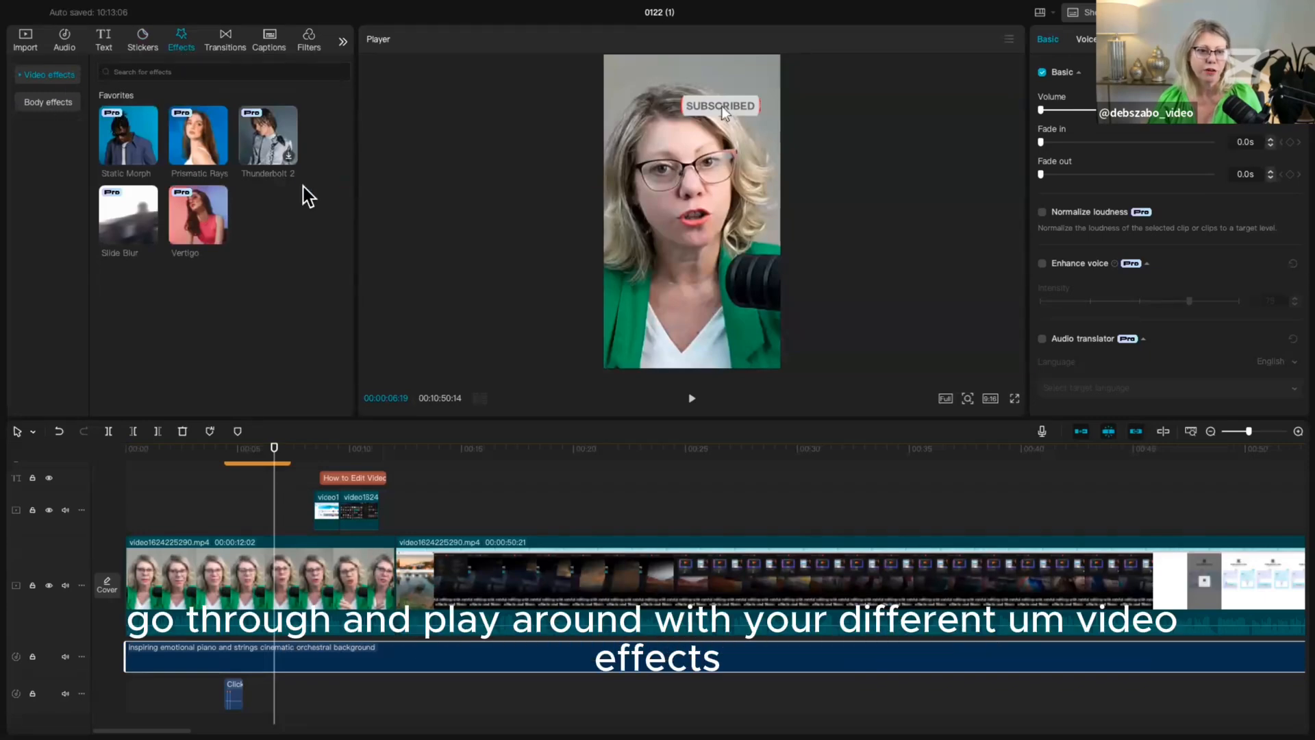
pyautogui.moveTo(210, 245)
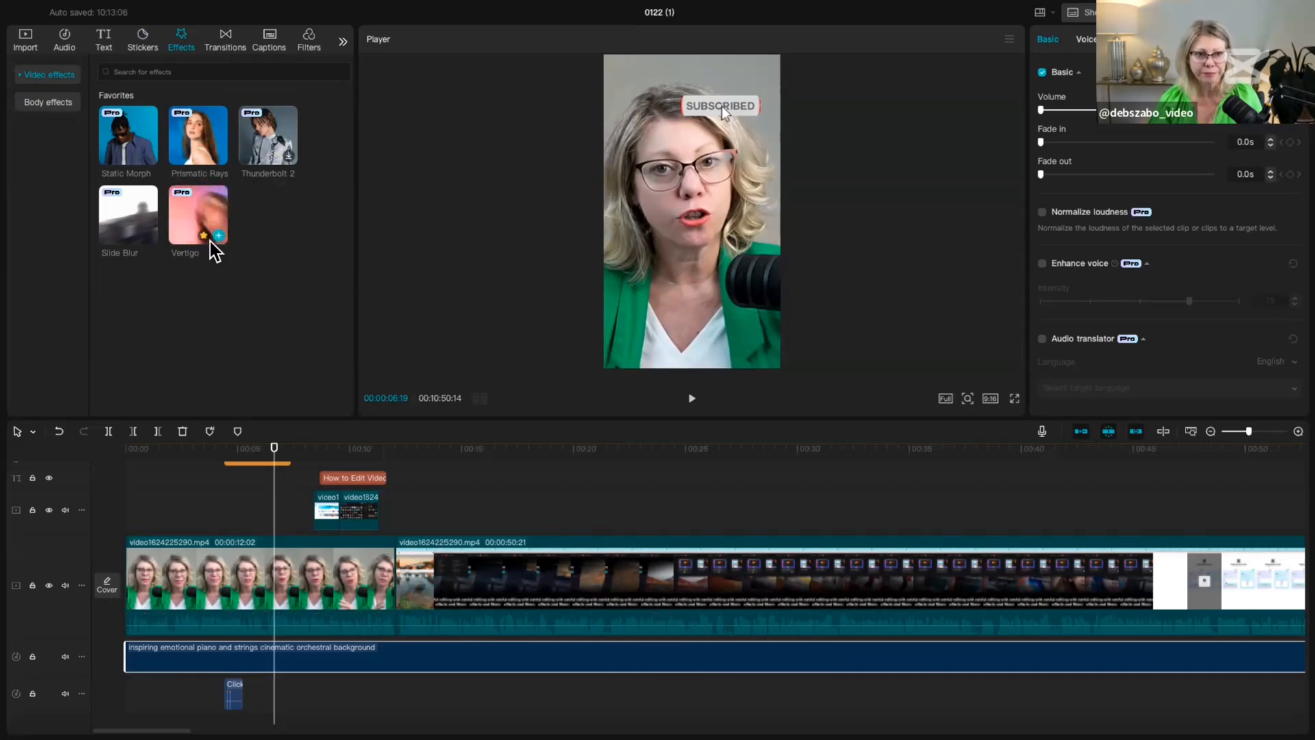
# Step: Scale the second main-track clip to 316% so it fills the vertical frame and shift it horizontally to X 1947
pyautogui.click(225, 42)
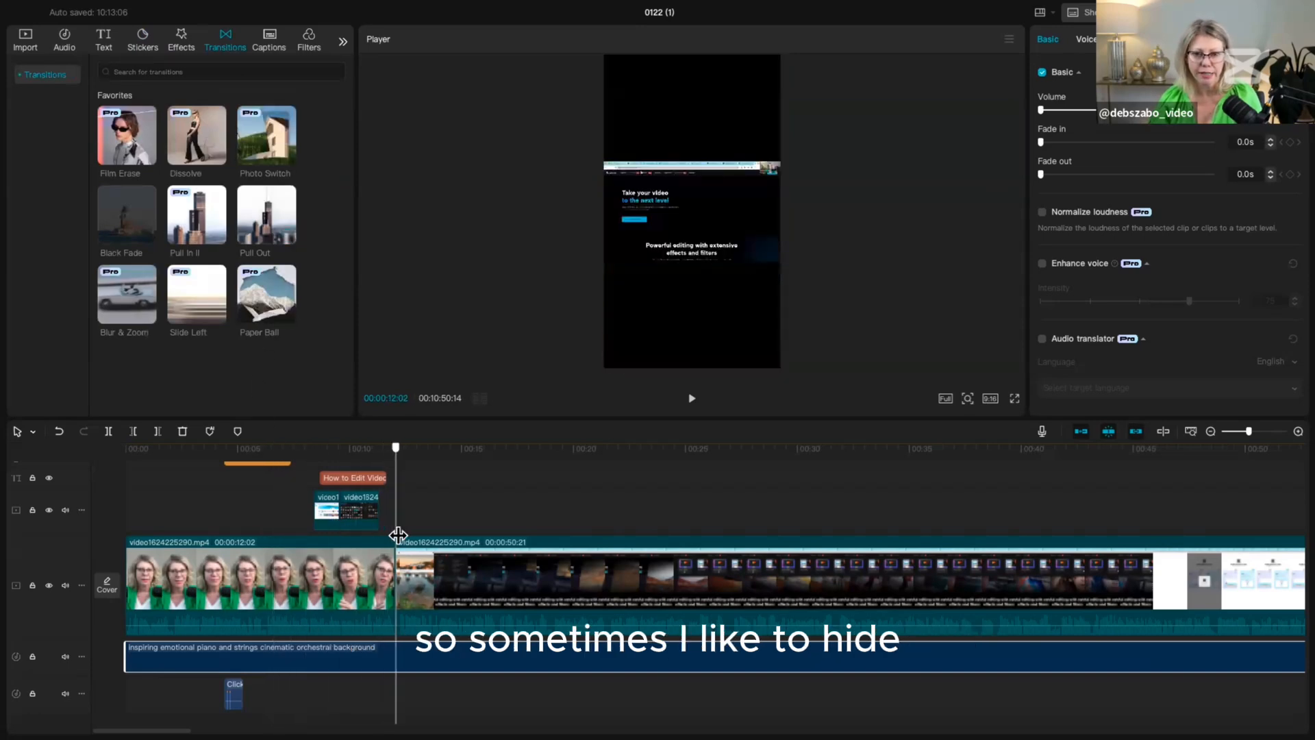
pyautogui.moveTo(398, 537)
pyautogui.mouseDown()
pyautogui.moveTo(385, 537)
pyautogui.moveTo(404, 538)
pyautogui.mouseUp()
pyautogui.click(709, 193)
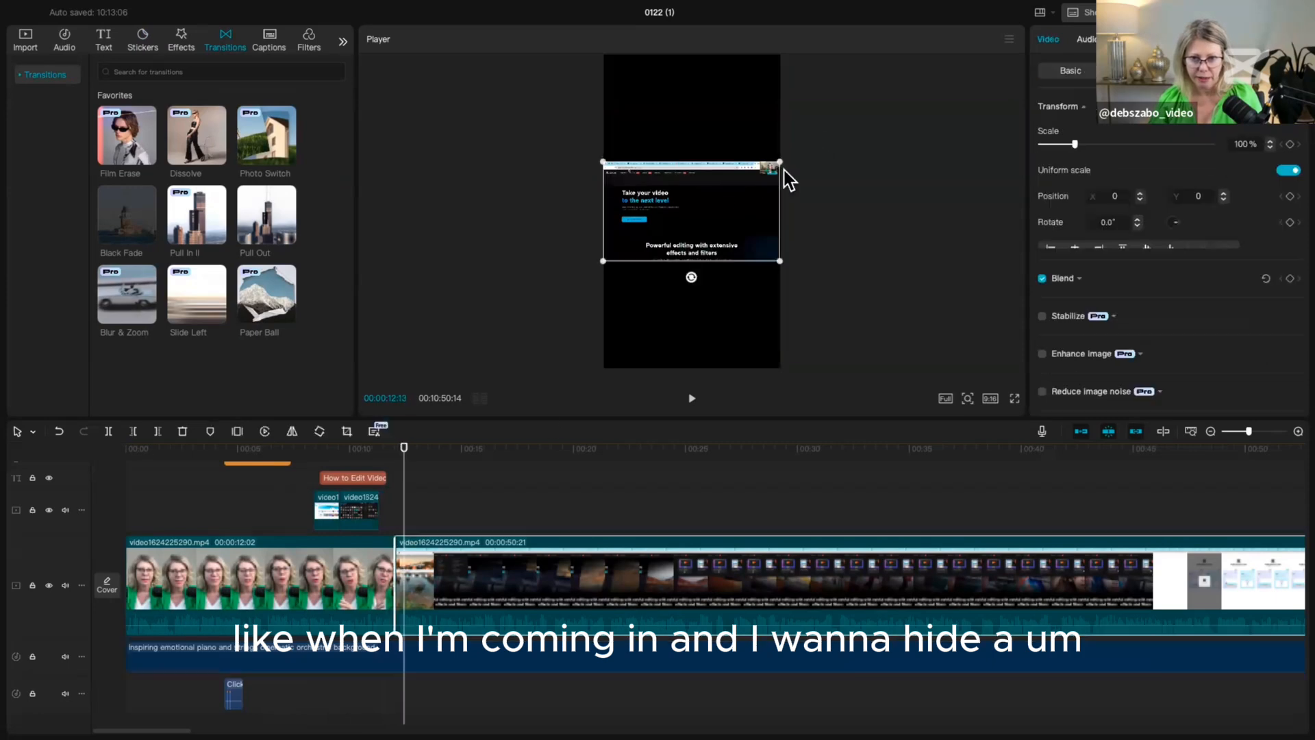
pyautogui.moveTo(781, 163); pyautogui.dragTo(1058, 17)
pyautogui.moveTo(670, 213); pyautogui.dragTo(825, 211)
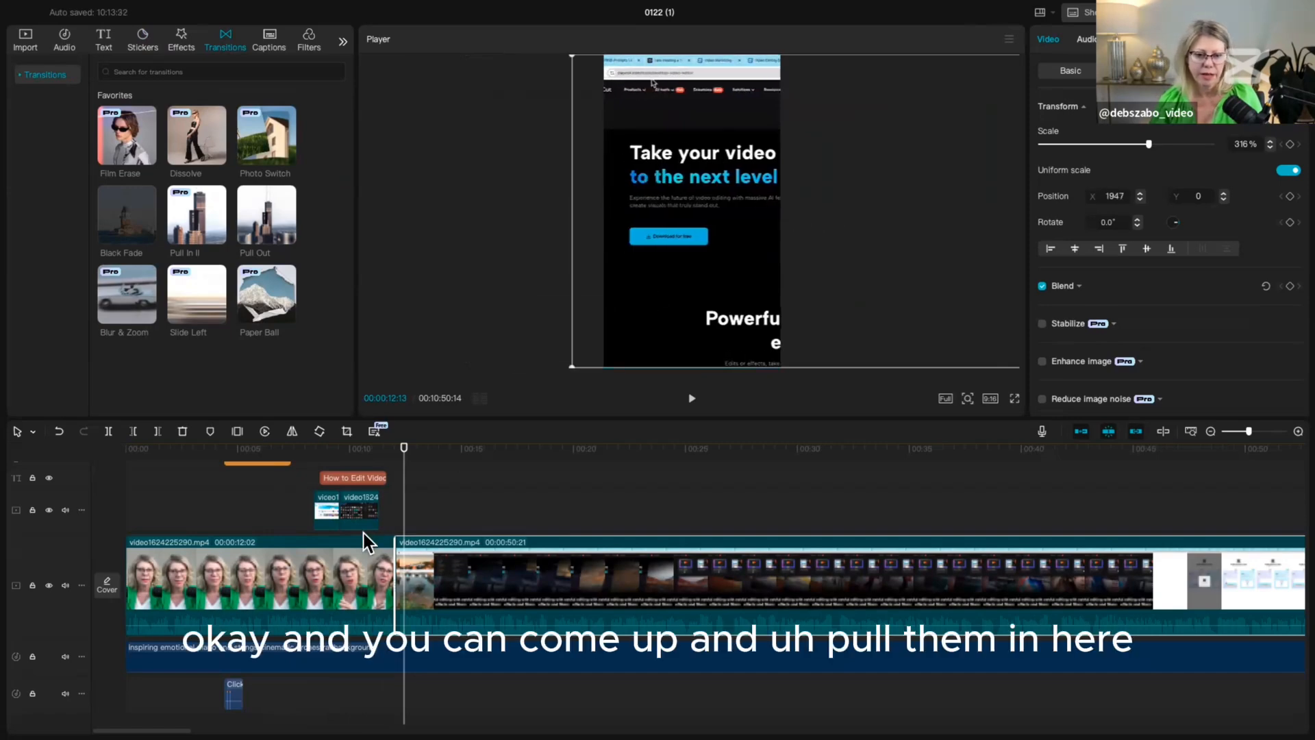
# Step: Add the Slide Left transition between the two main-track clips and shorten its duration to 0.2 s
pyautogui.click(467, 511)
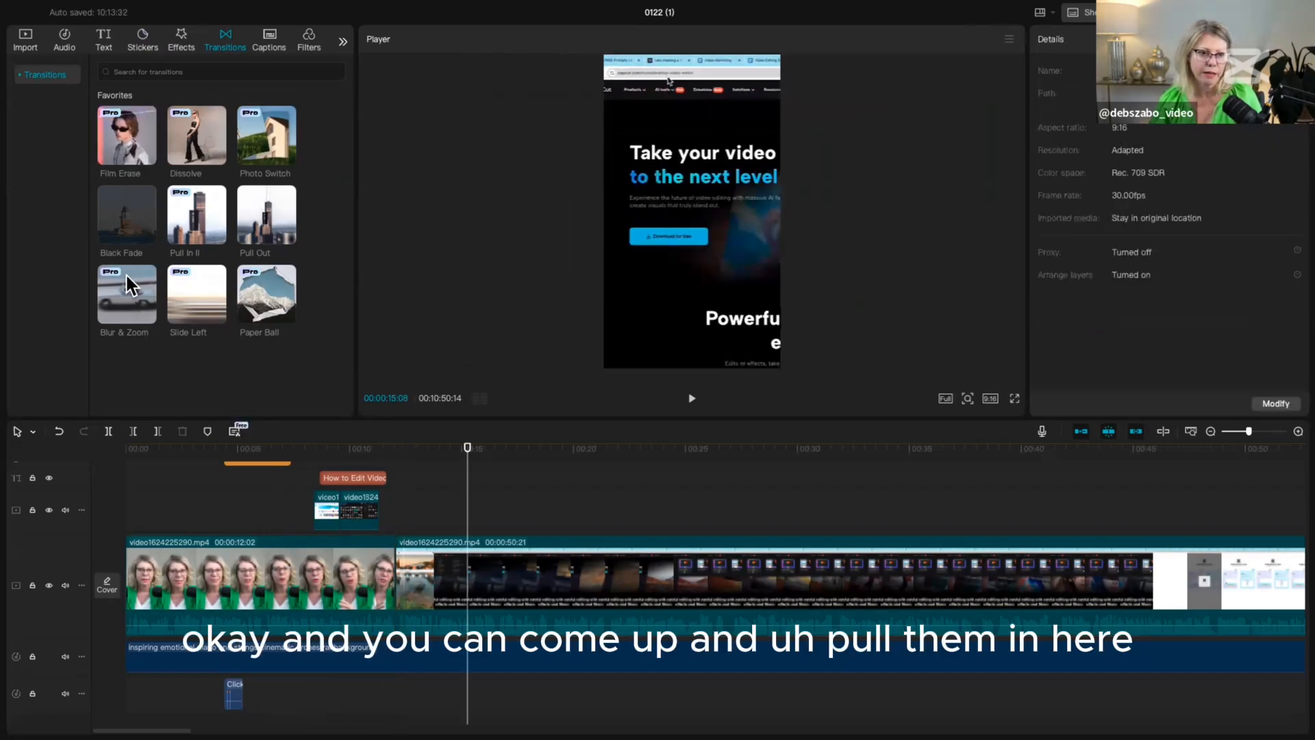
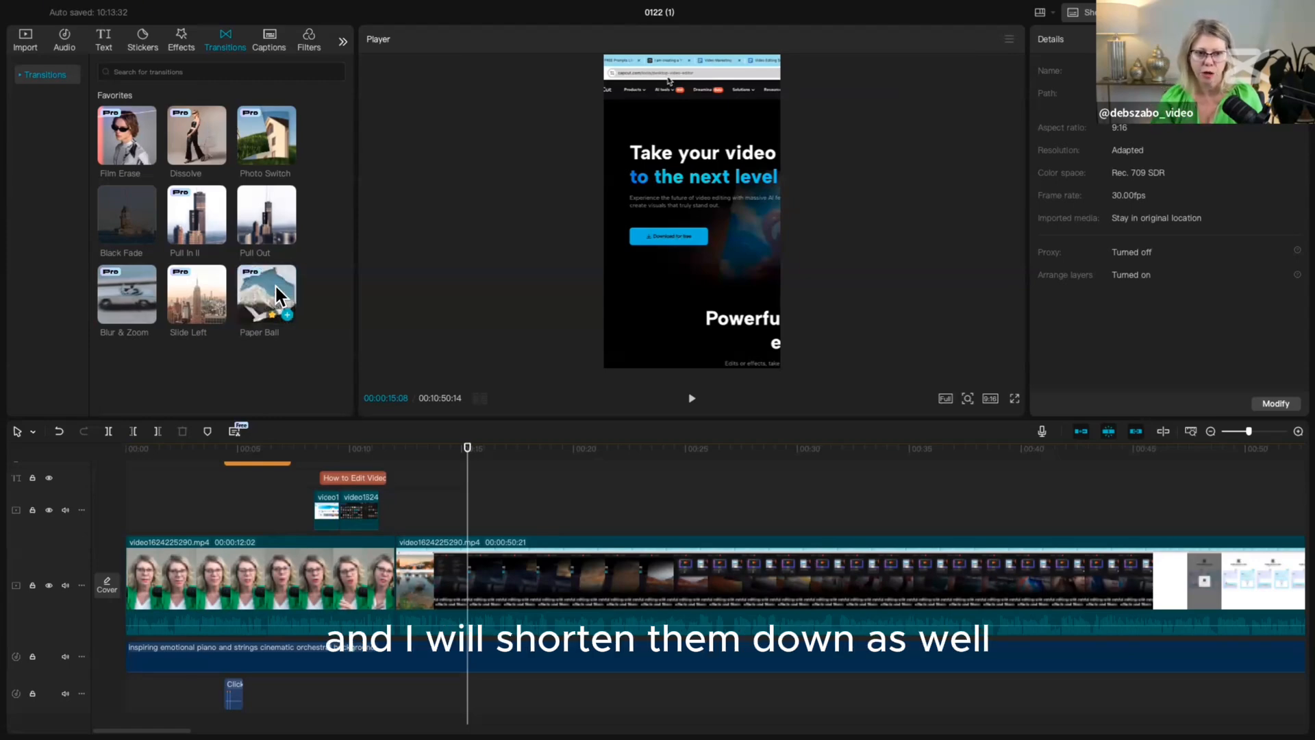
pyautogui.click(216, 315)
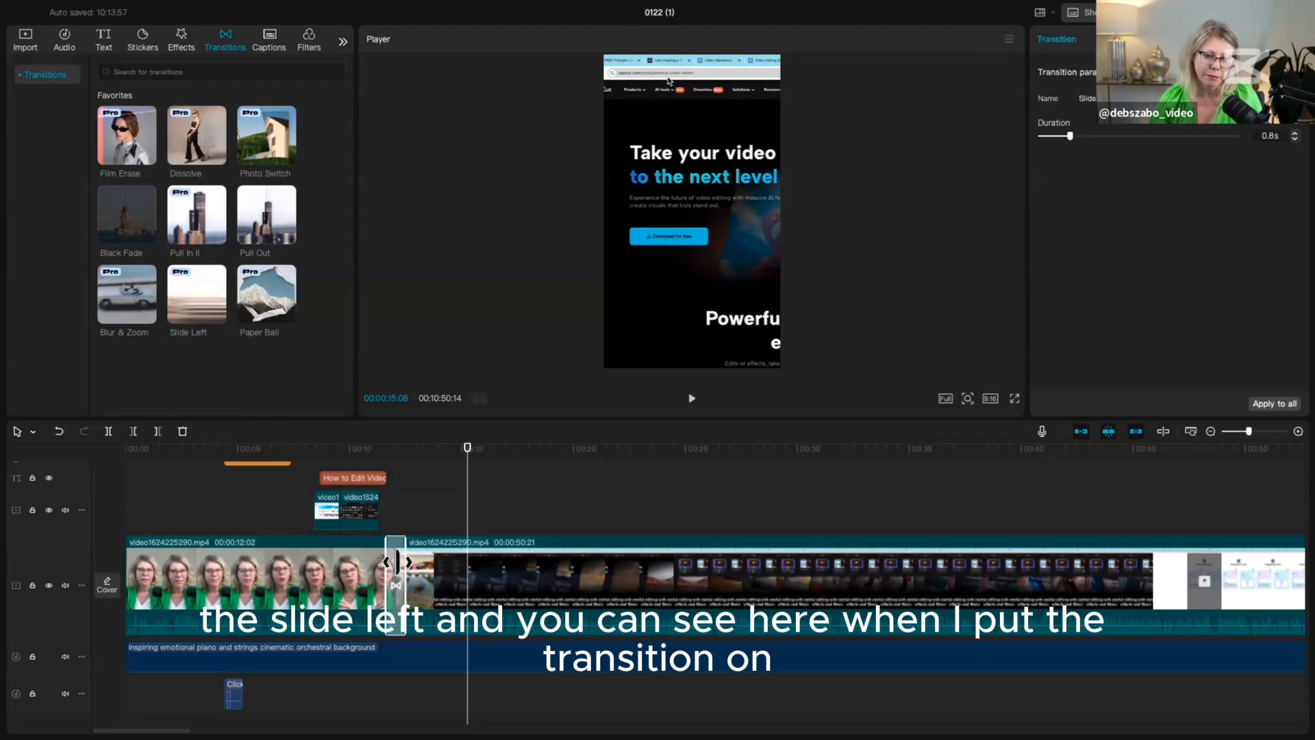
pyautogui.moveTo(404, 563)
pyautogui.mouseDown()
pyautogui.moveTo(421, 565)
pyautogui.moveTo(395, 566)
pyautogui.mouseUp()
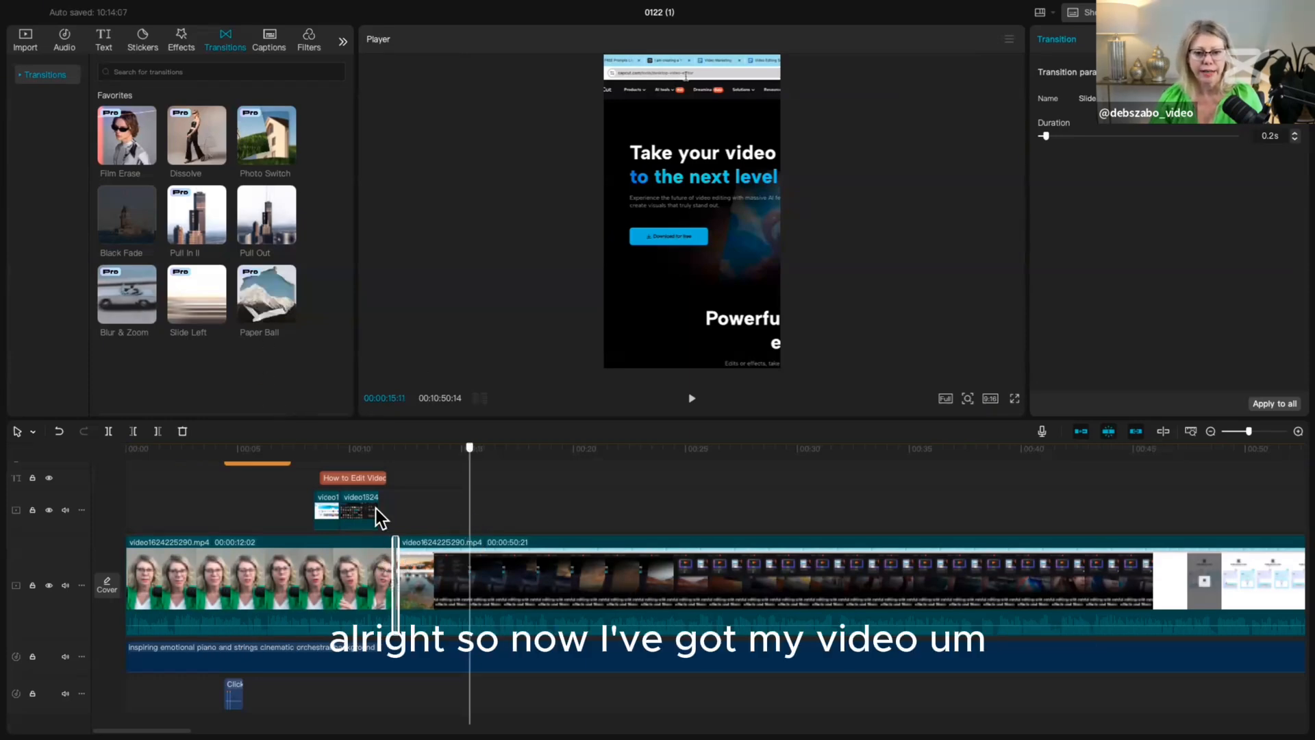
# Step: Look at the filters library and the auto-caption options
pyautogui.press('Home')
pyautogui.moveTo(60, 504); pyautogui.dragTo(218, 518)
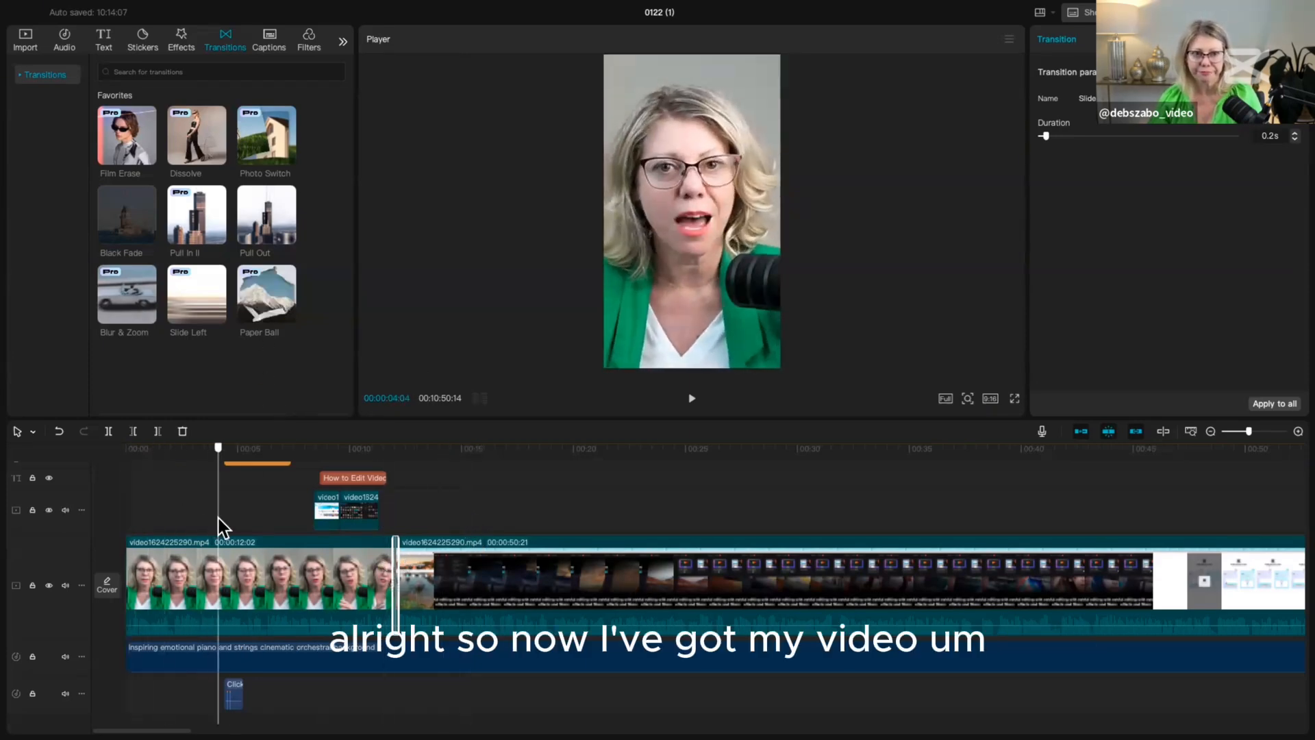
pyautogui.click(305, 42)
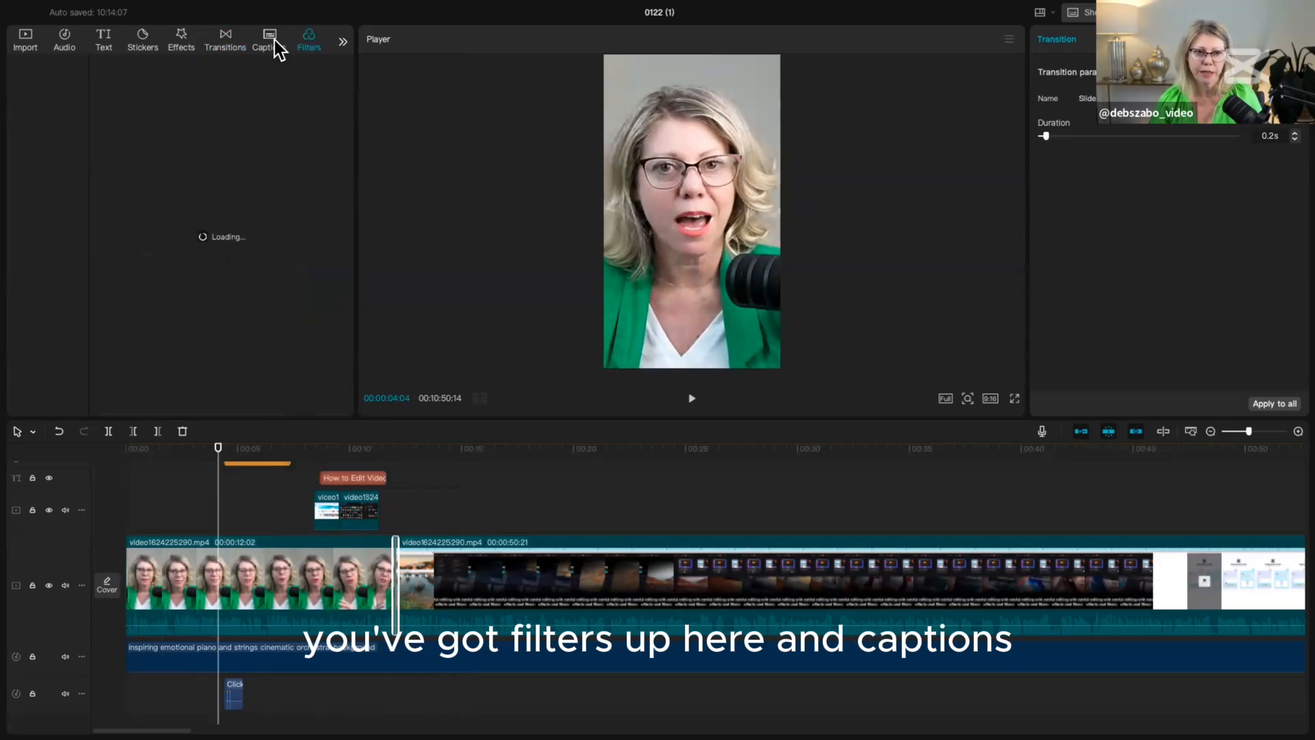
pyautogui.click(271, 43)
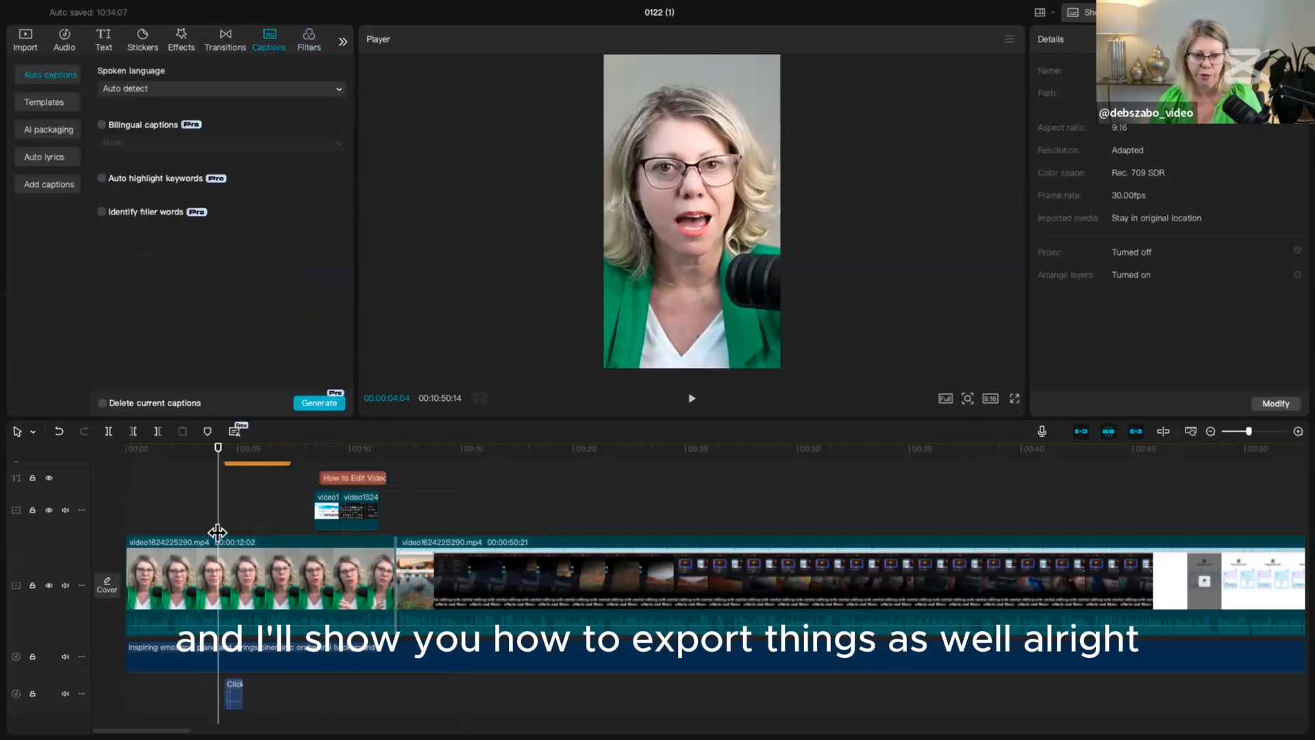
pyautogui.click(531, 532)
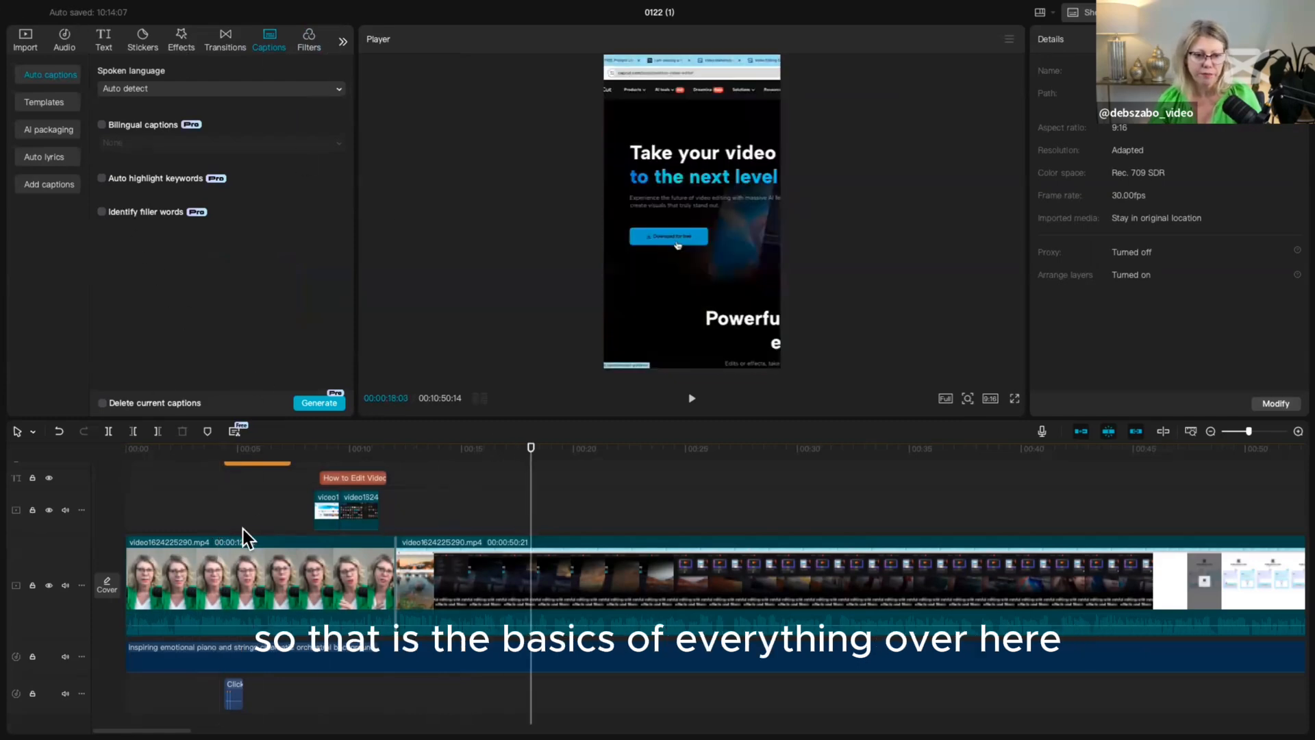
# Step: Examine the entrance animations available for the "How to Edit Video" title
pyautogui.scroll(2, 244, 529)
pyautogui.click(360, 524)
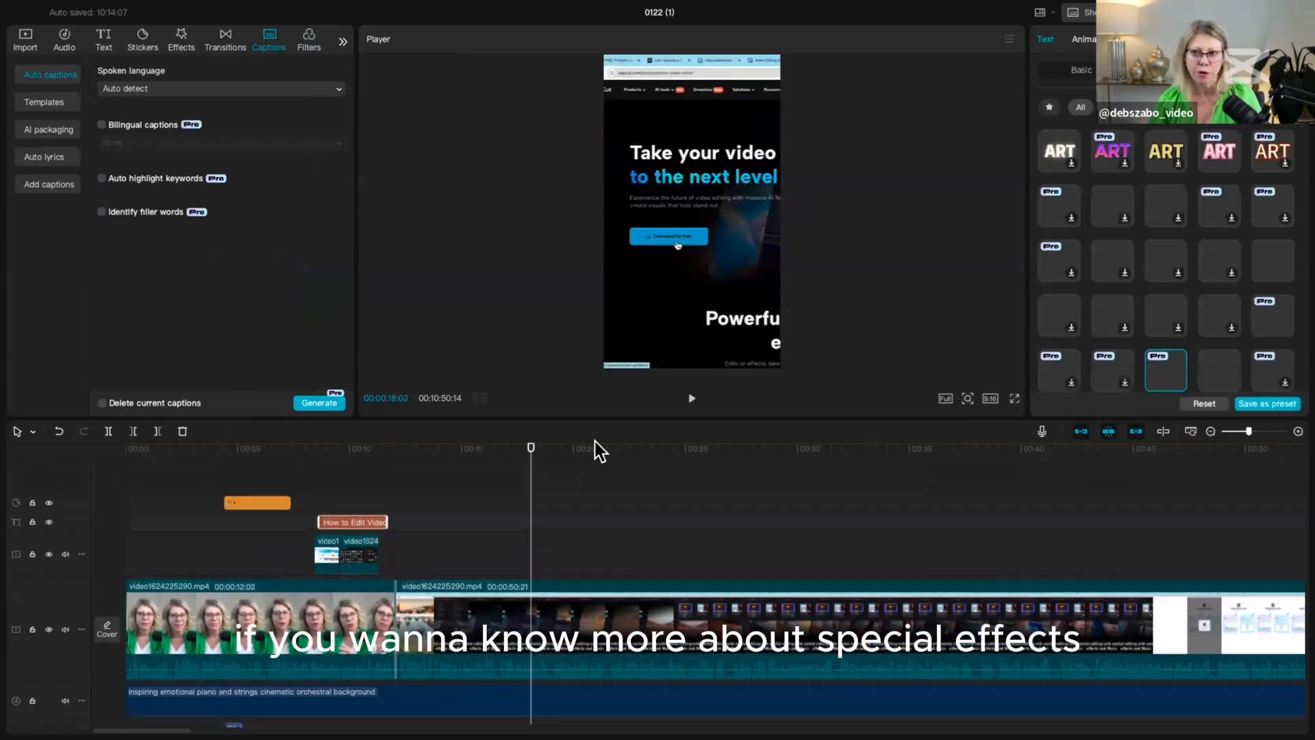
pyautogui.click(1077, 41)
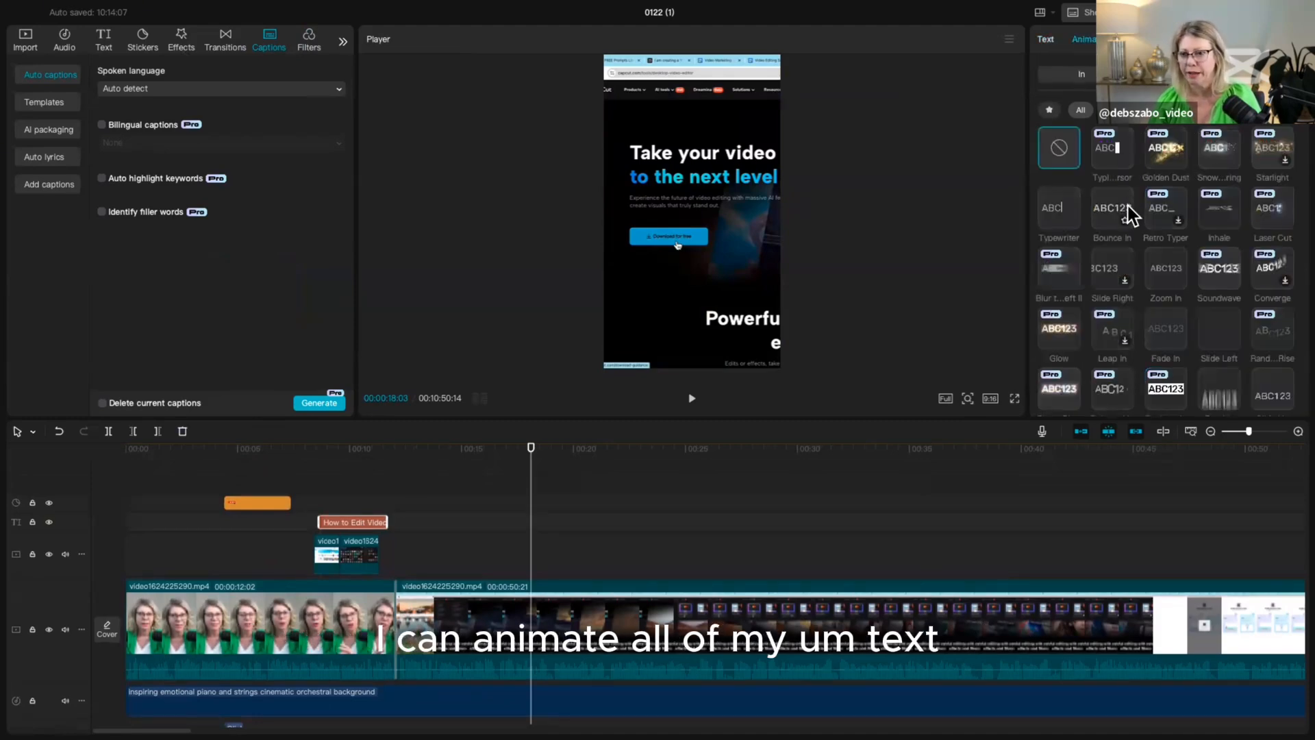
pyautogui.click(1044, 41)
# Step: Examine the background removal, mask, animation and basic transform options for the first B-roll overlay clip
pyautogui.click(328, 555)
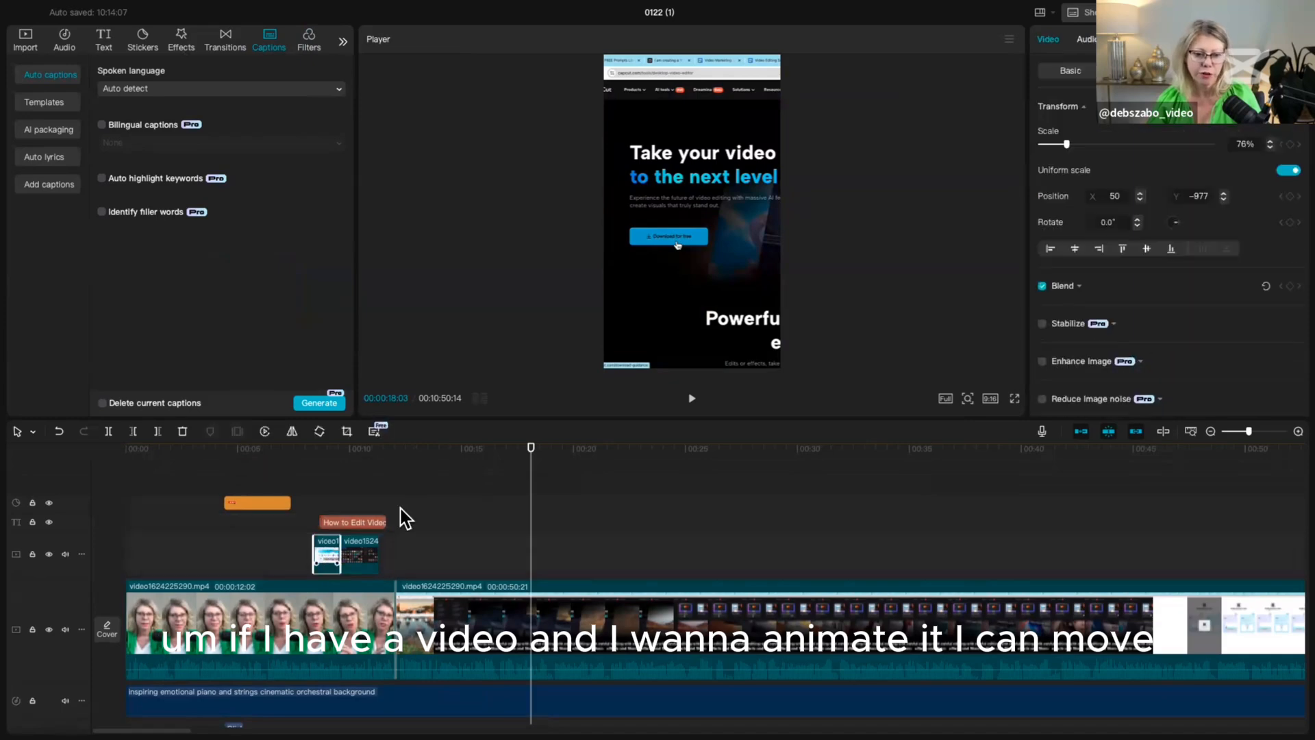
pyautogui.click(1138, 71)
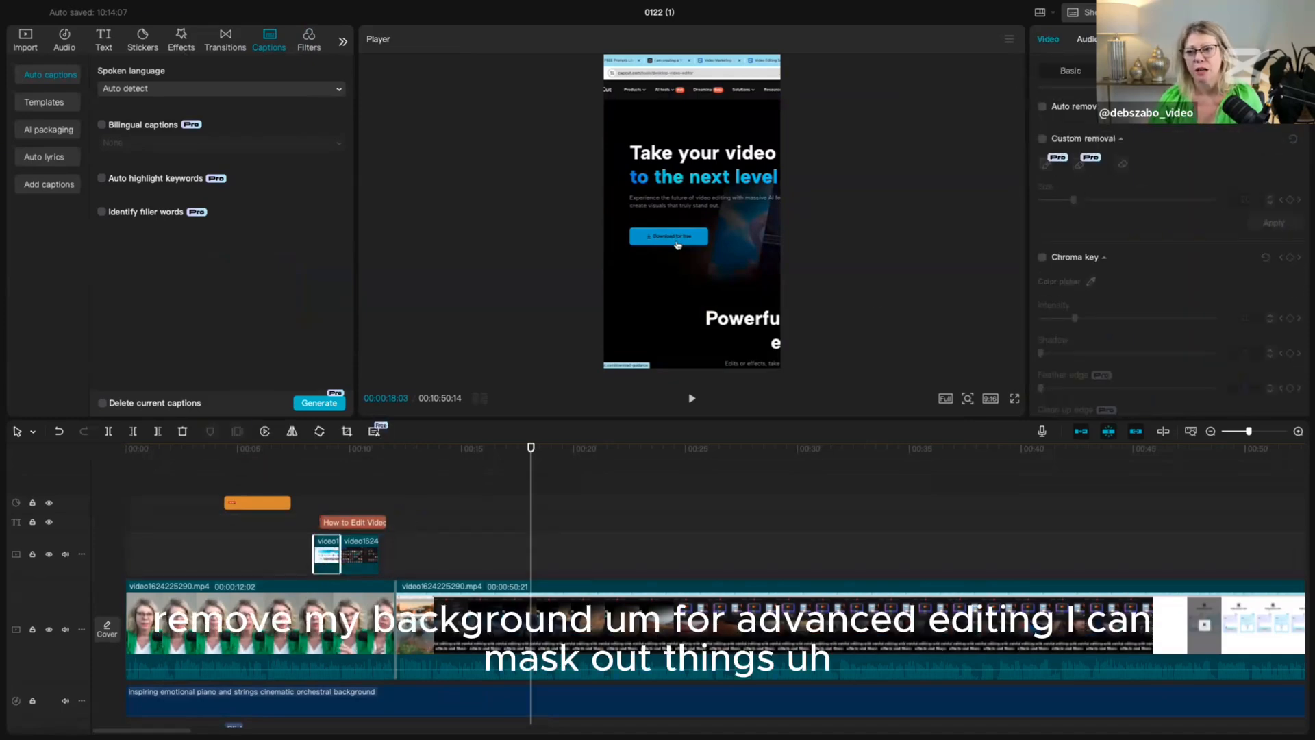
pyautogui.click(1204, 70)
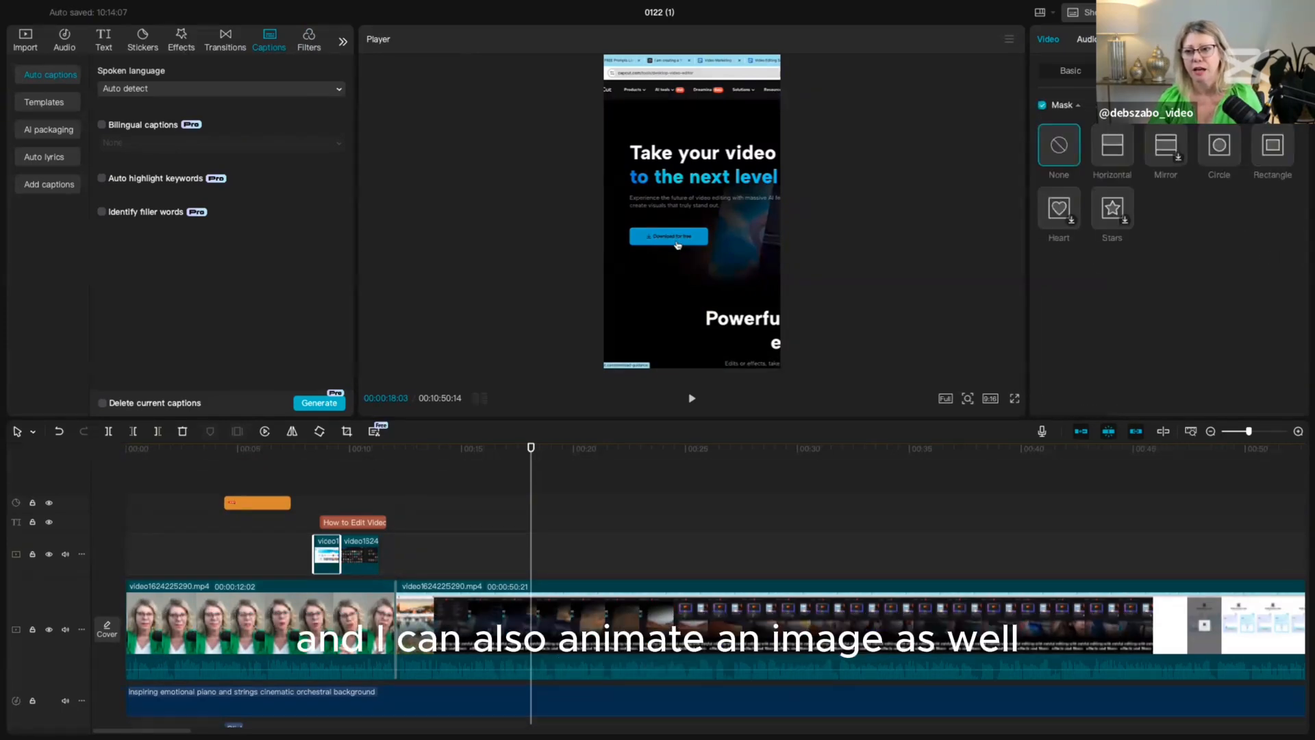
pyautogui.click(1175, 39)
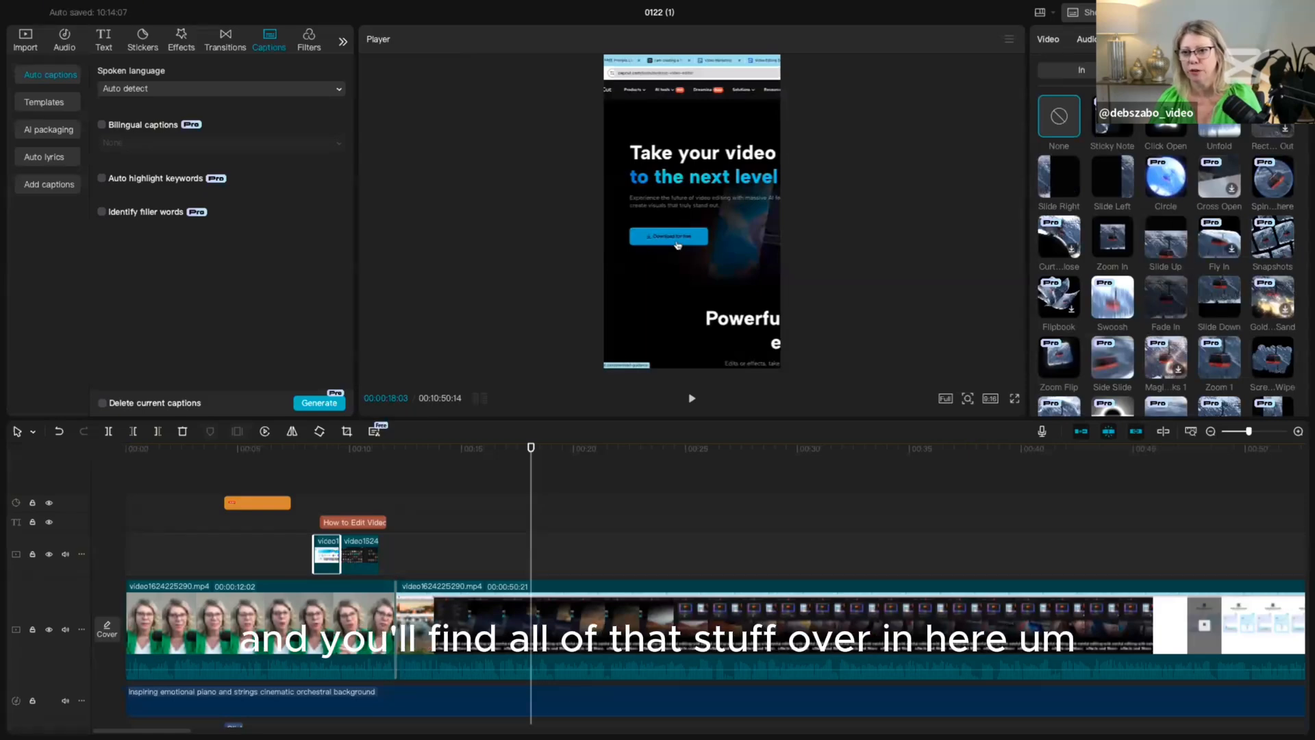
pyautogui.click(1049, 39)
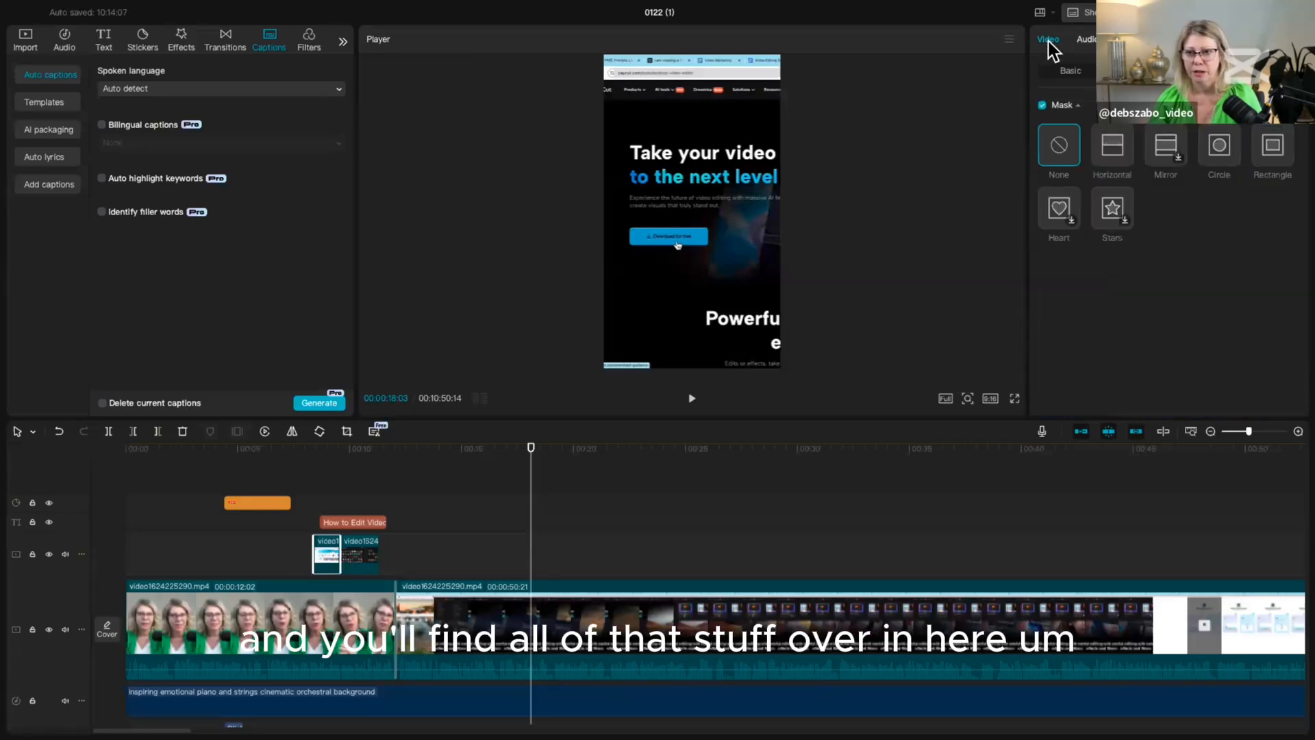
pyautogui.click(1067, 71)
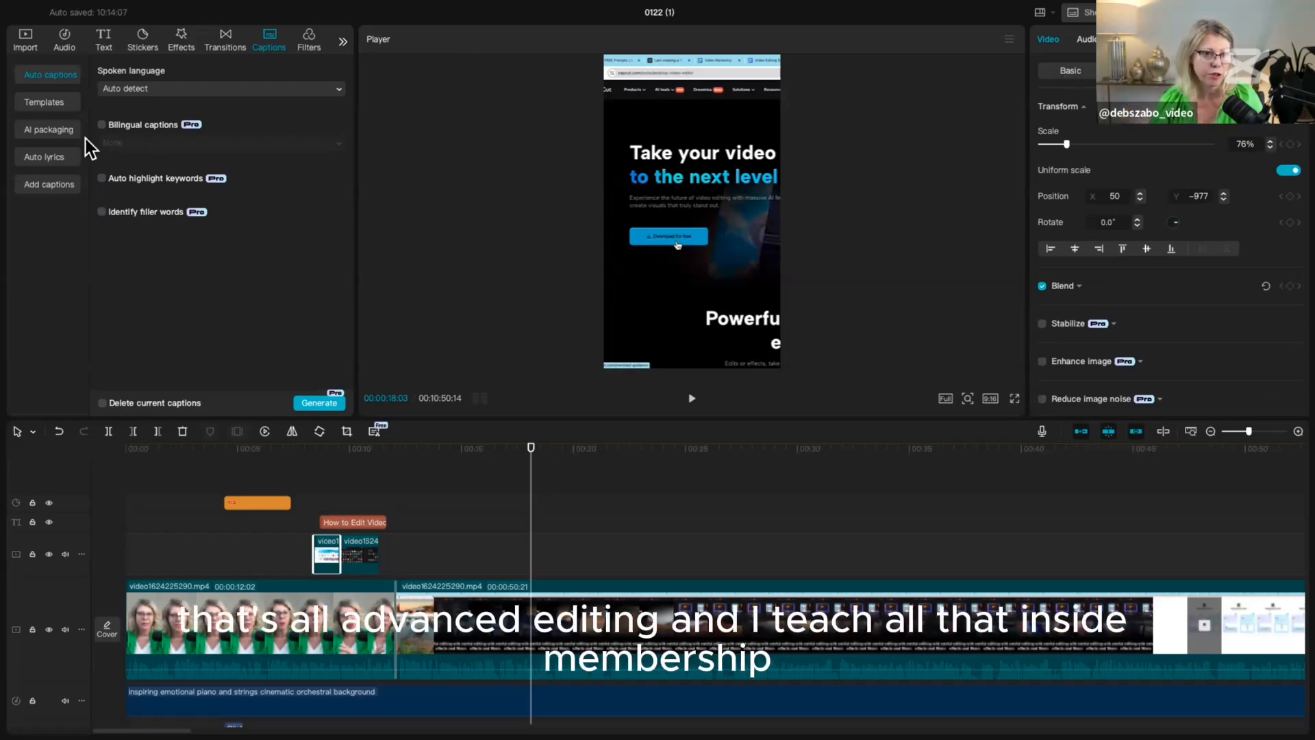
# Step: Review the music, B-roll, title and Subscribe sticker on their timeline tracks
pyautogui.moveTo(531, 573); pyautogui.dragTo(351, 552)
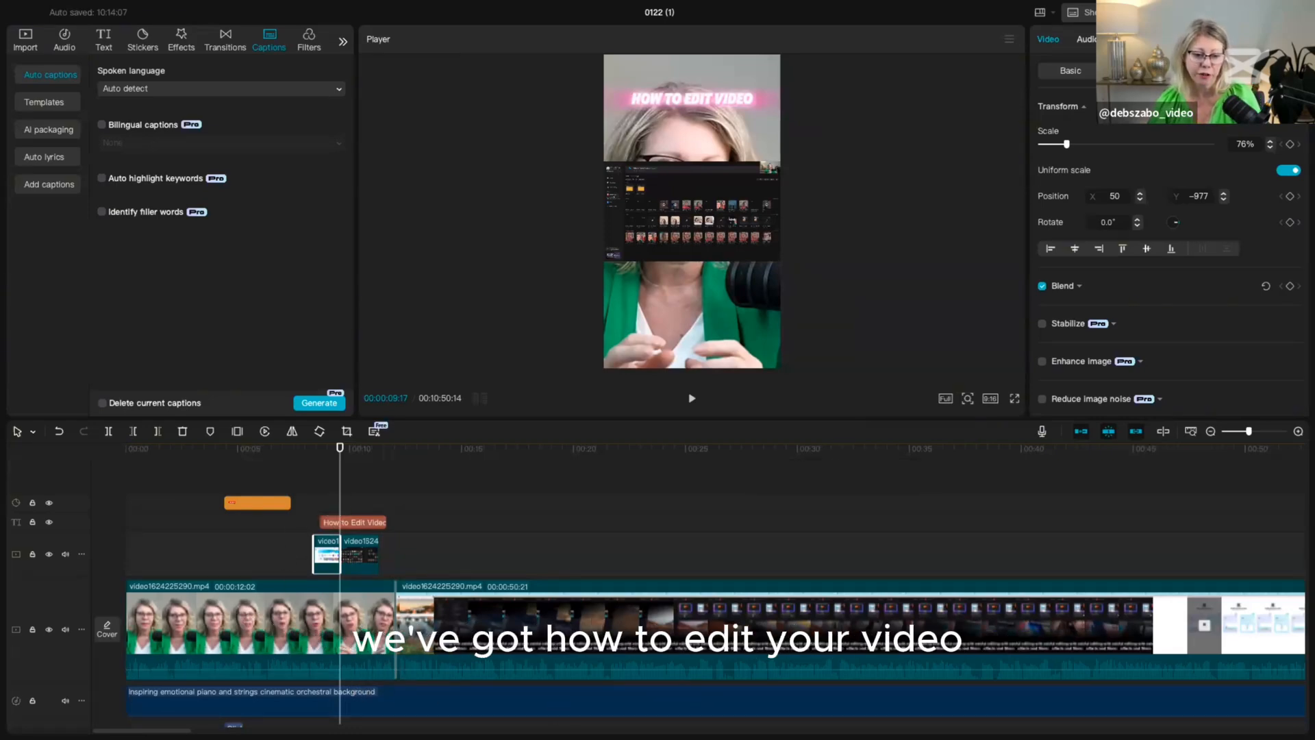
pyautogui.scroll(-3, 233, 651)
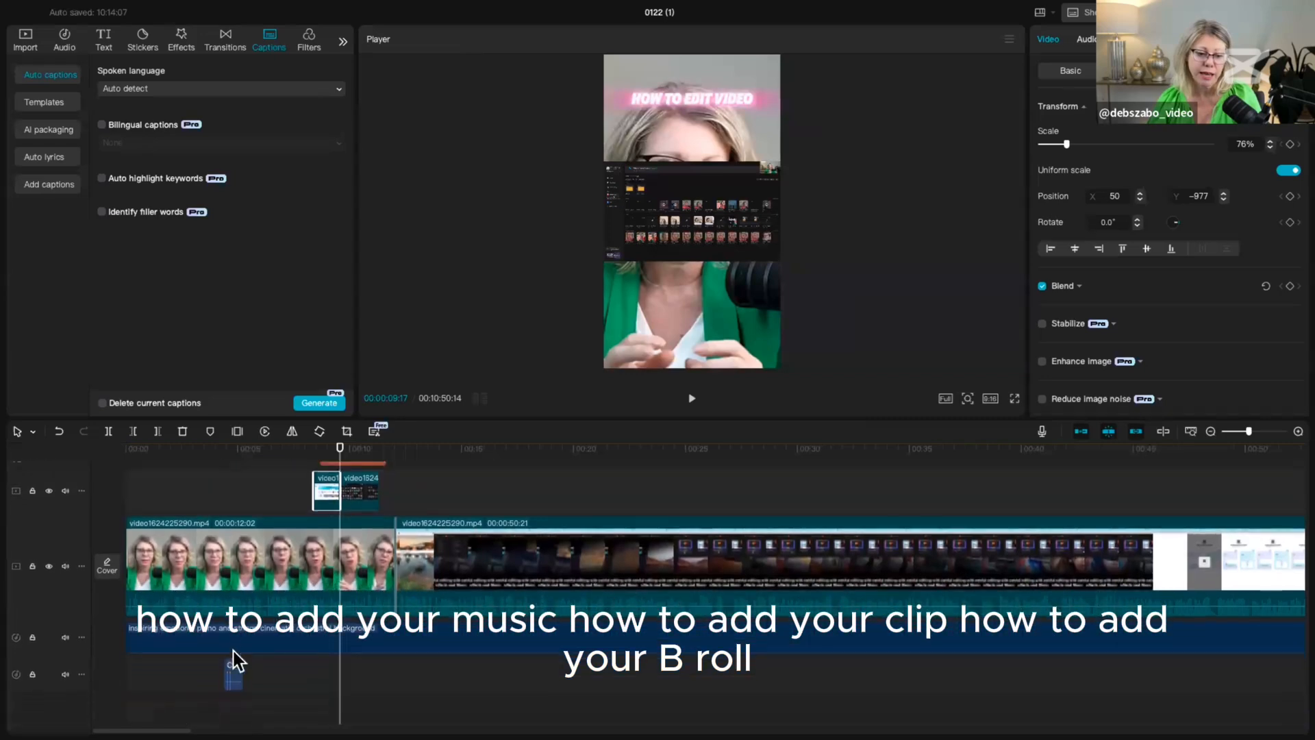
pyautogui.scroll(3, 250, 593)
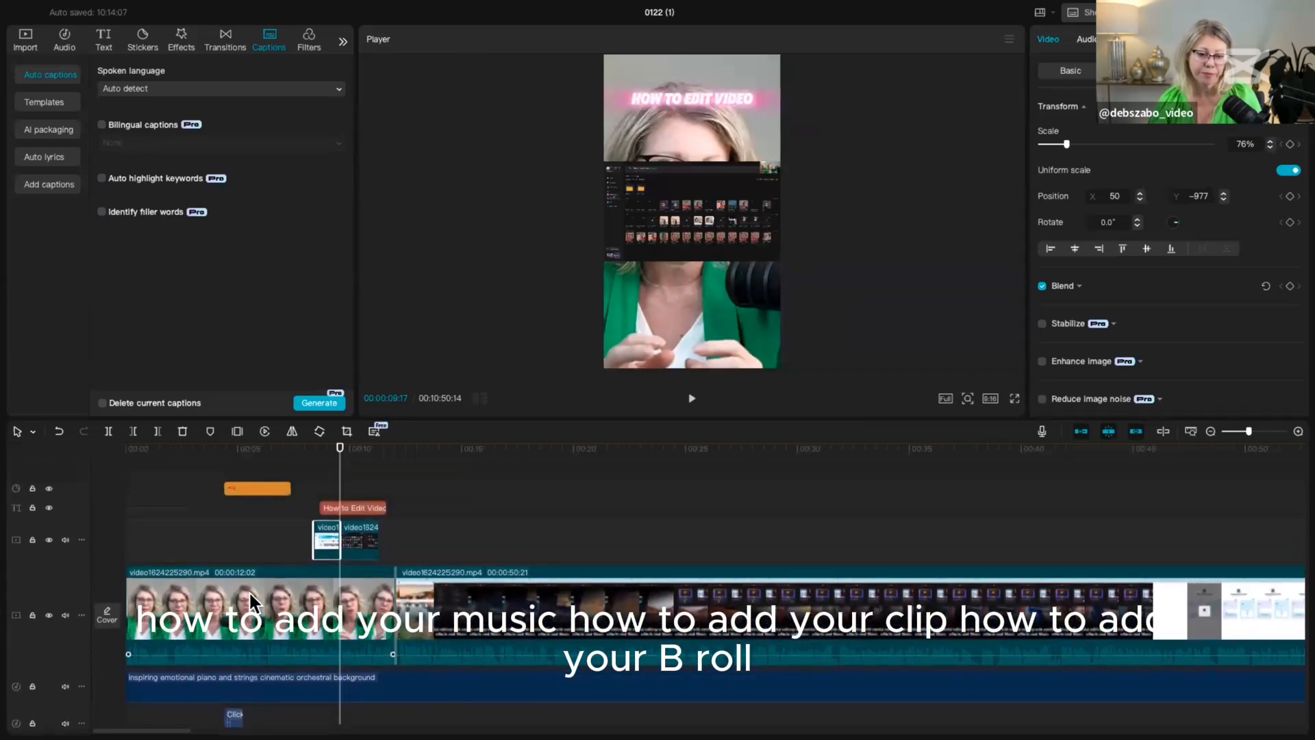
pyautogui.scroll(1, 249, 590)
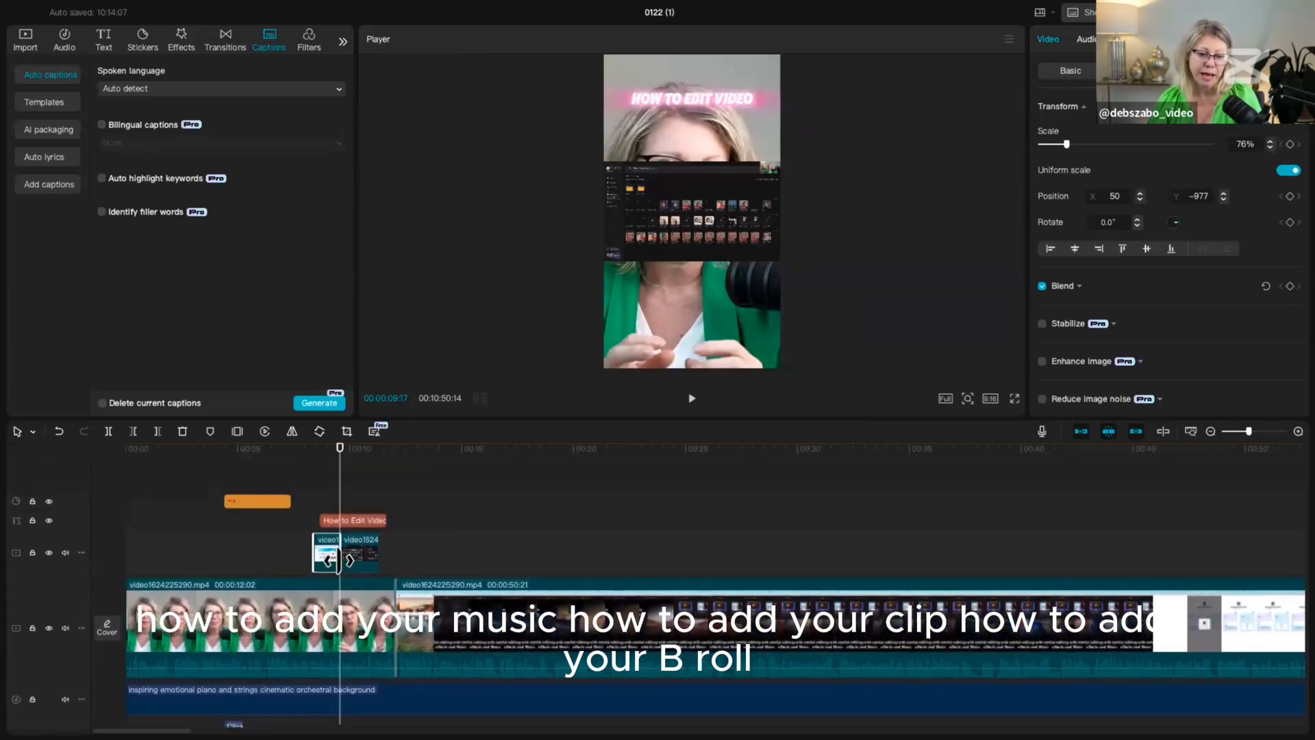
pyautogui.click(345, 521)
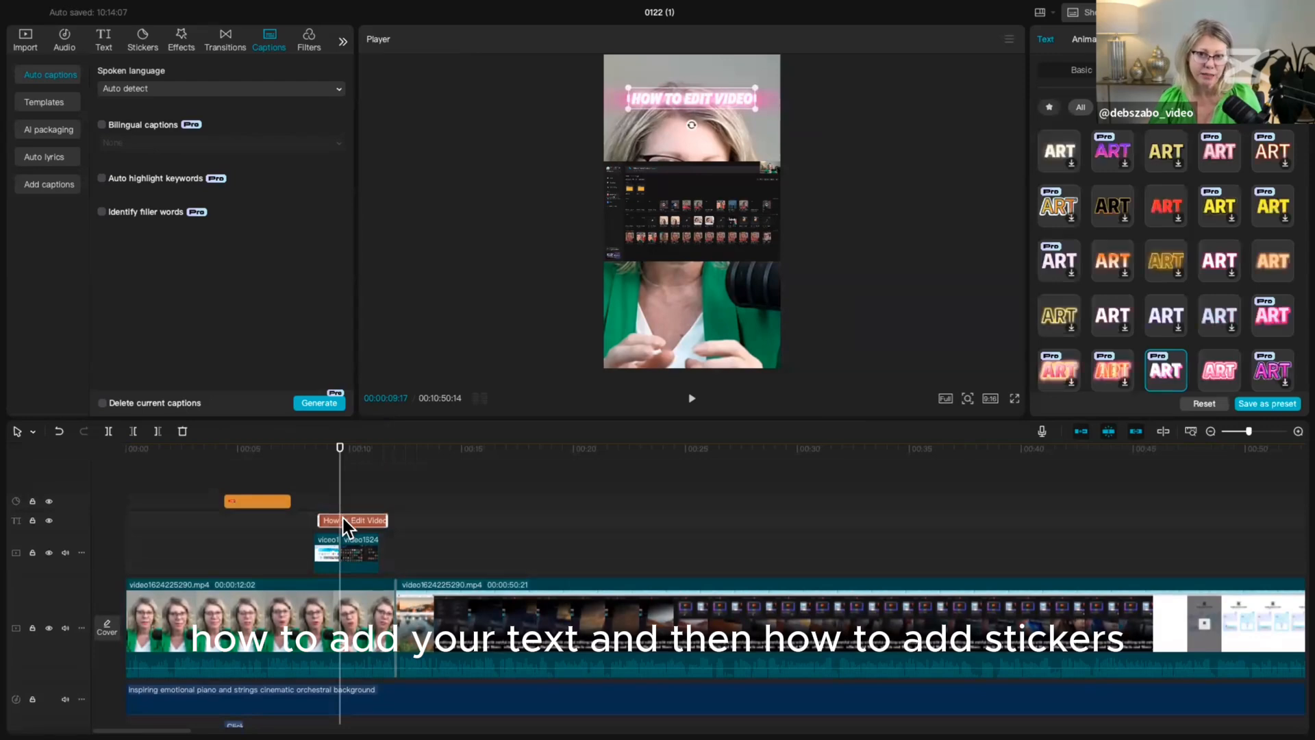
pyautogui.click(245, 505)
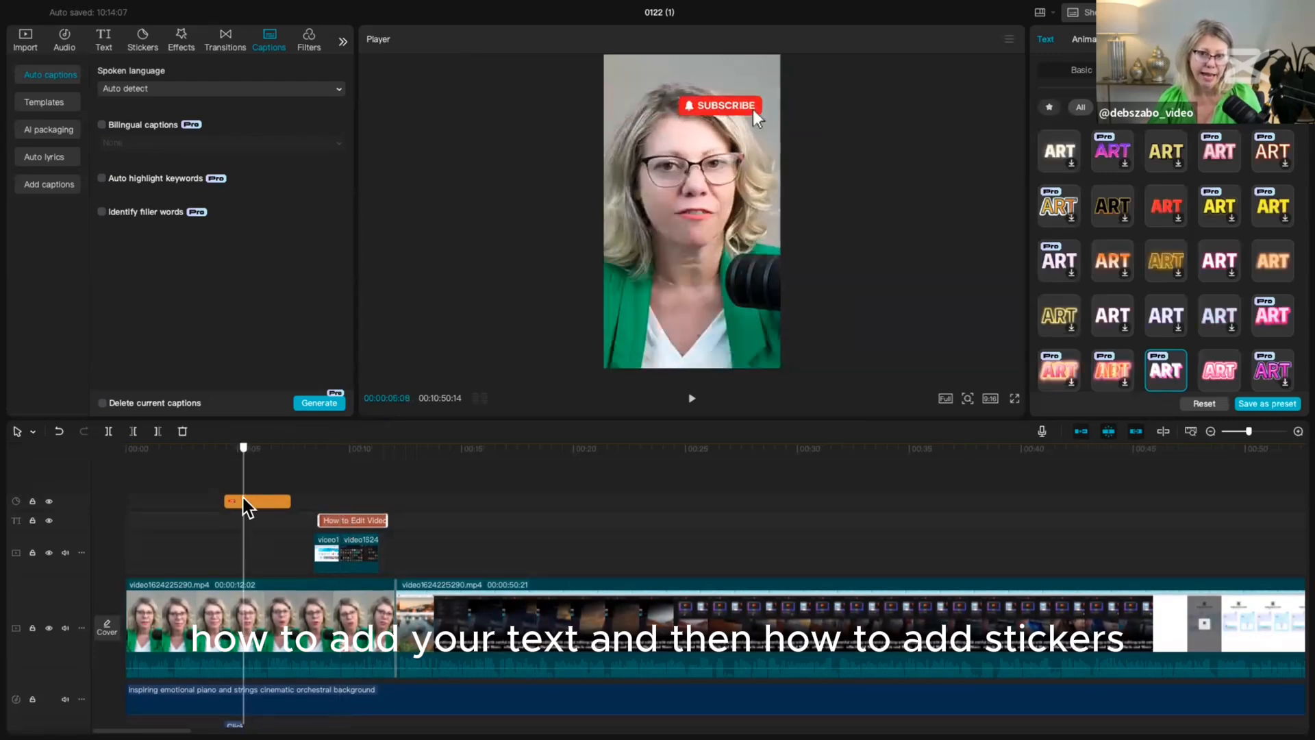
pyautogui.click(248, 505)
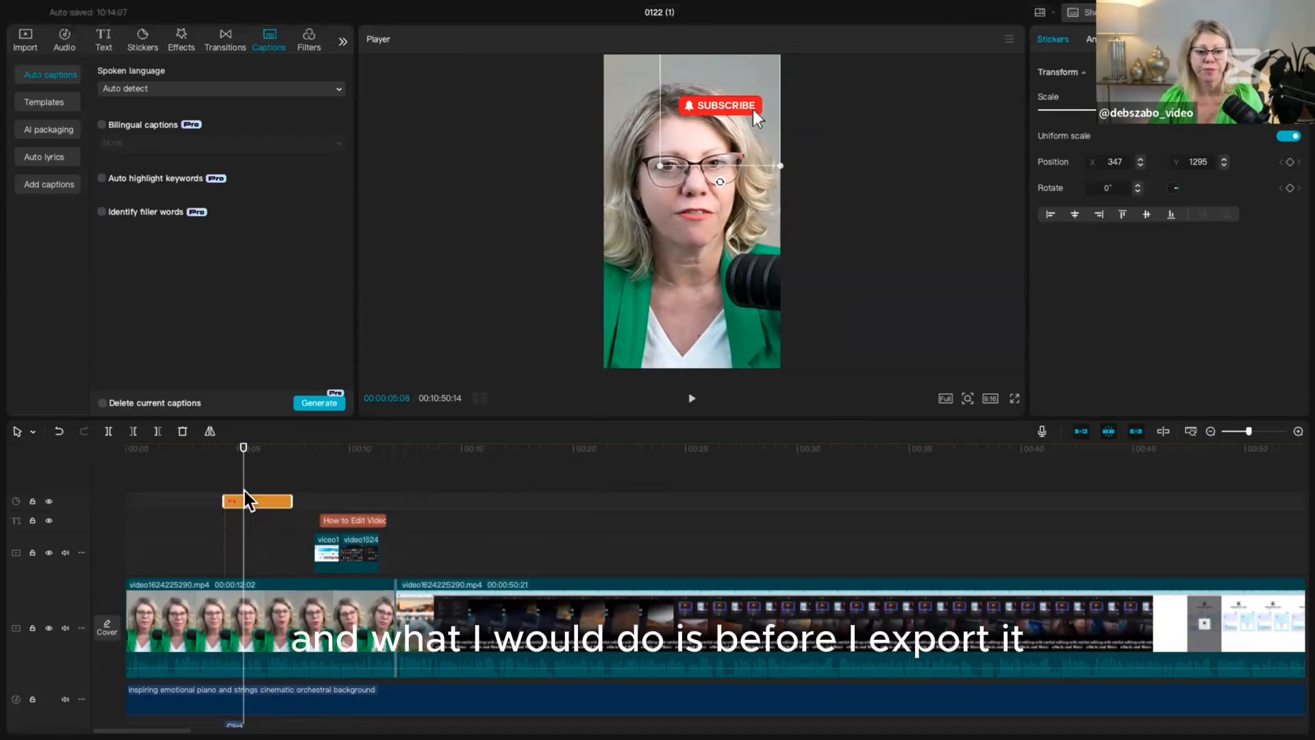
# Step: Generate auto captions for the video from its start, with the spoken language on Auto detect
pyautogui.moveTo(236, 479); pyautogui.dragTo(101, 473)
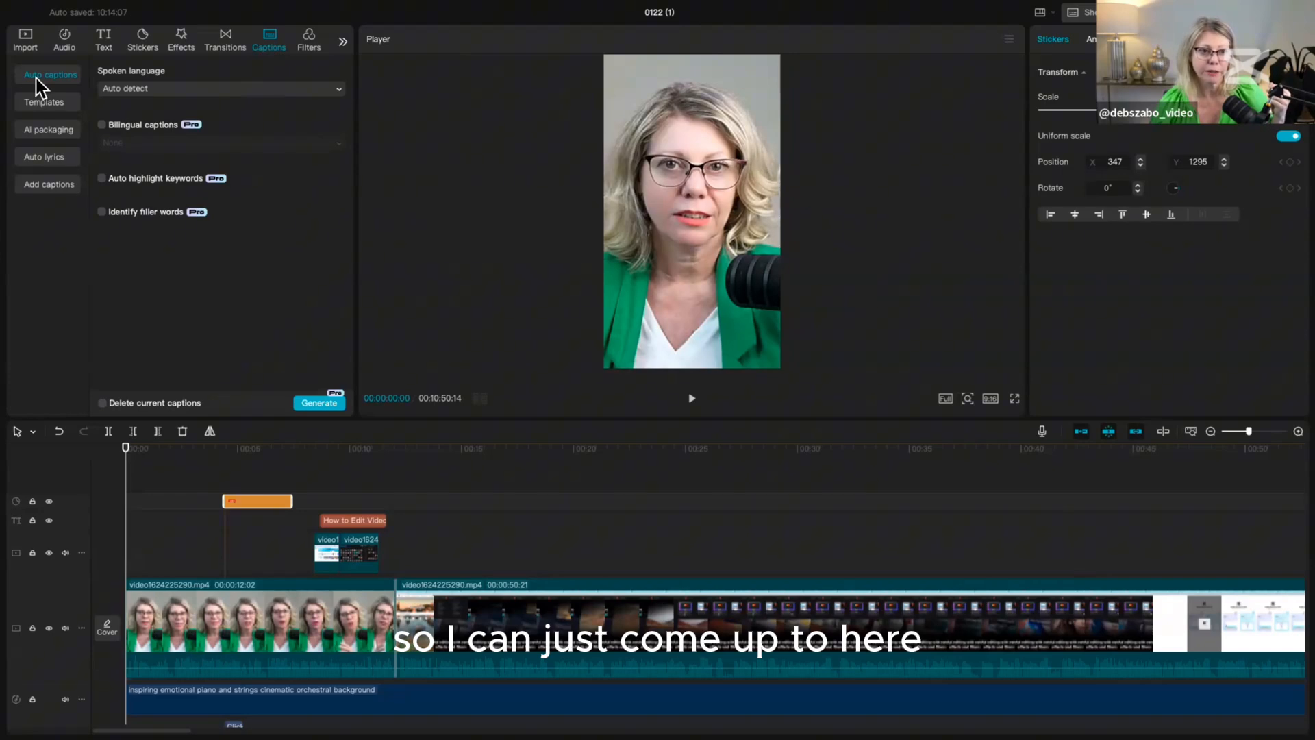
pyautogui.click(318, 408)
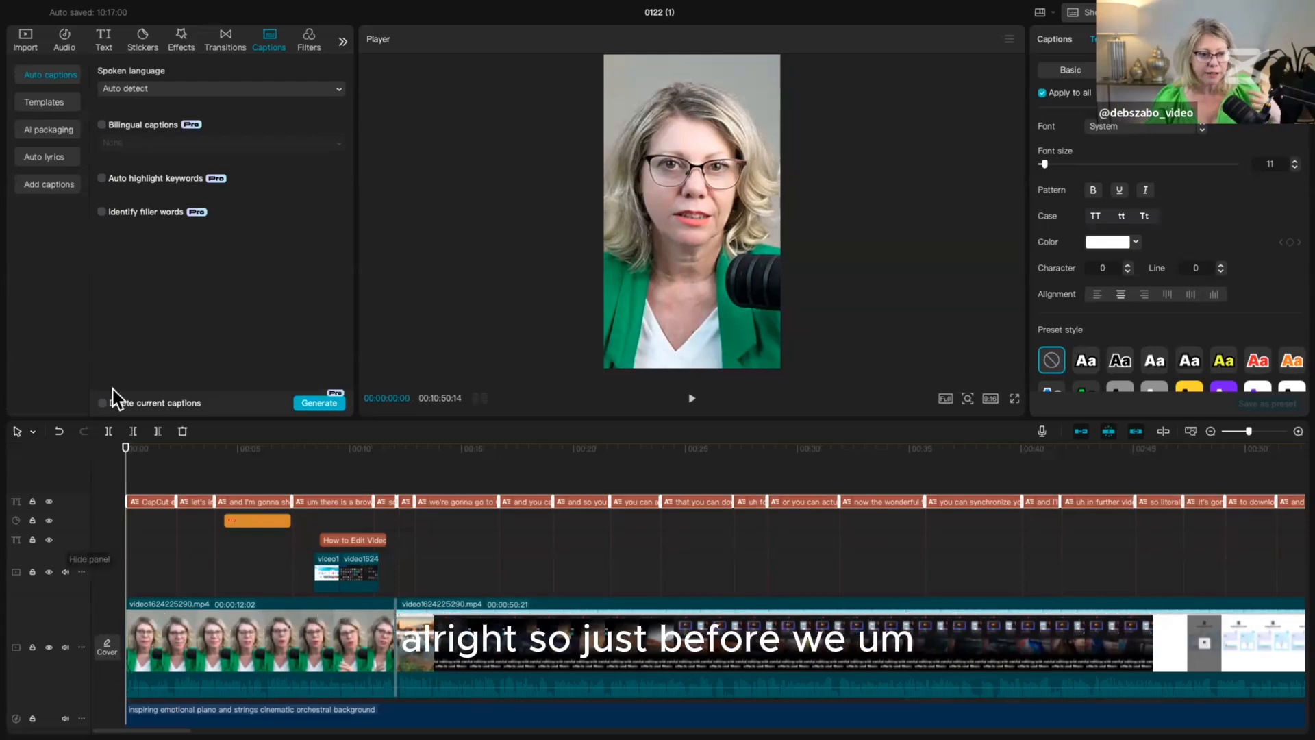
# Step: Check the generated captions over both main clips and move the caption text slightly higher on the speaker's chest
pyautogui.click(167, 475)
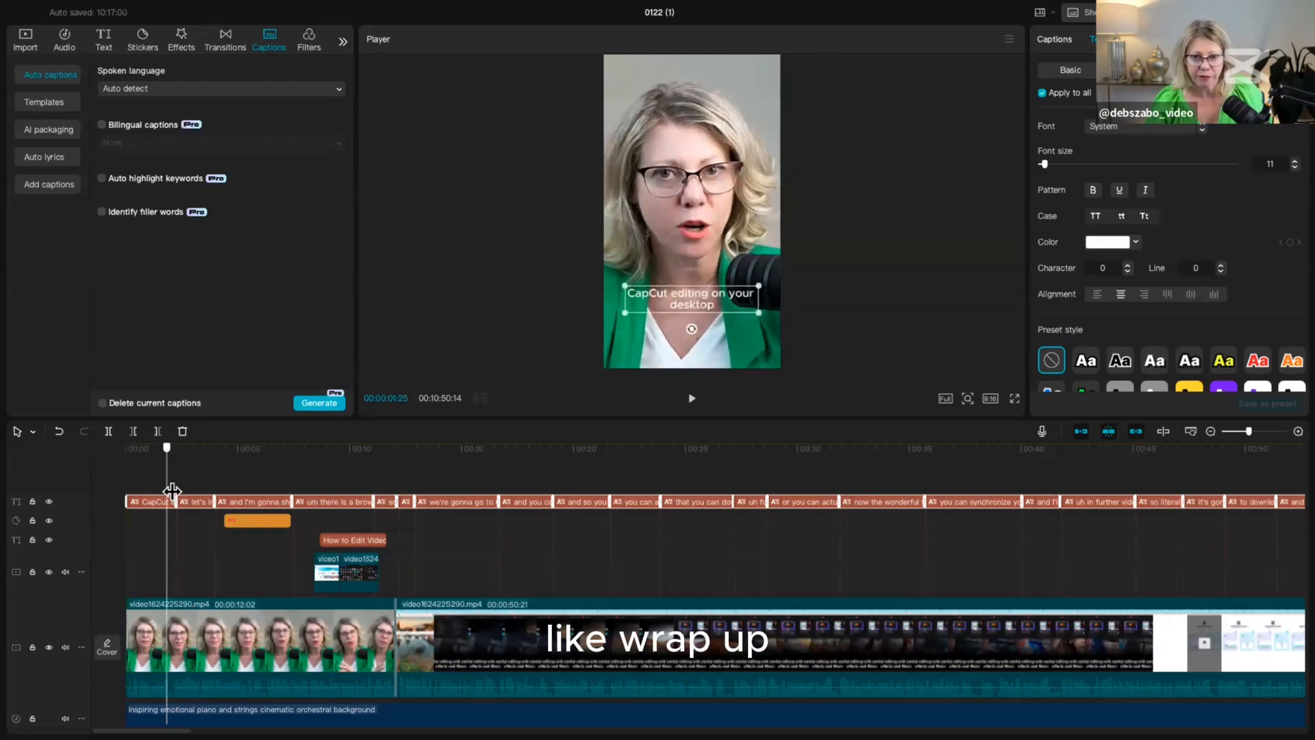
pyautogui.click(397, 482)
pyautogui.click(432, 498)
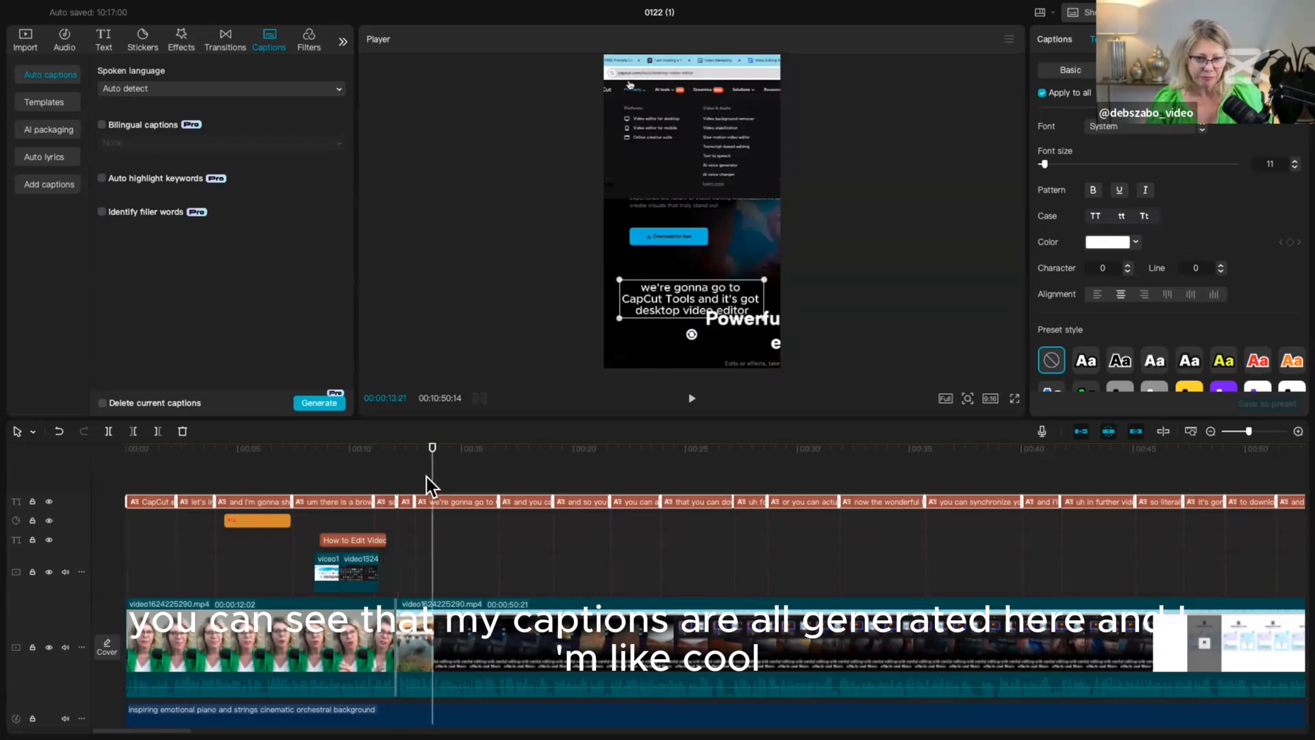
pyautogui.click(171, 478)
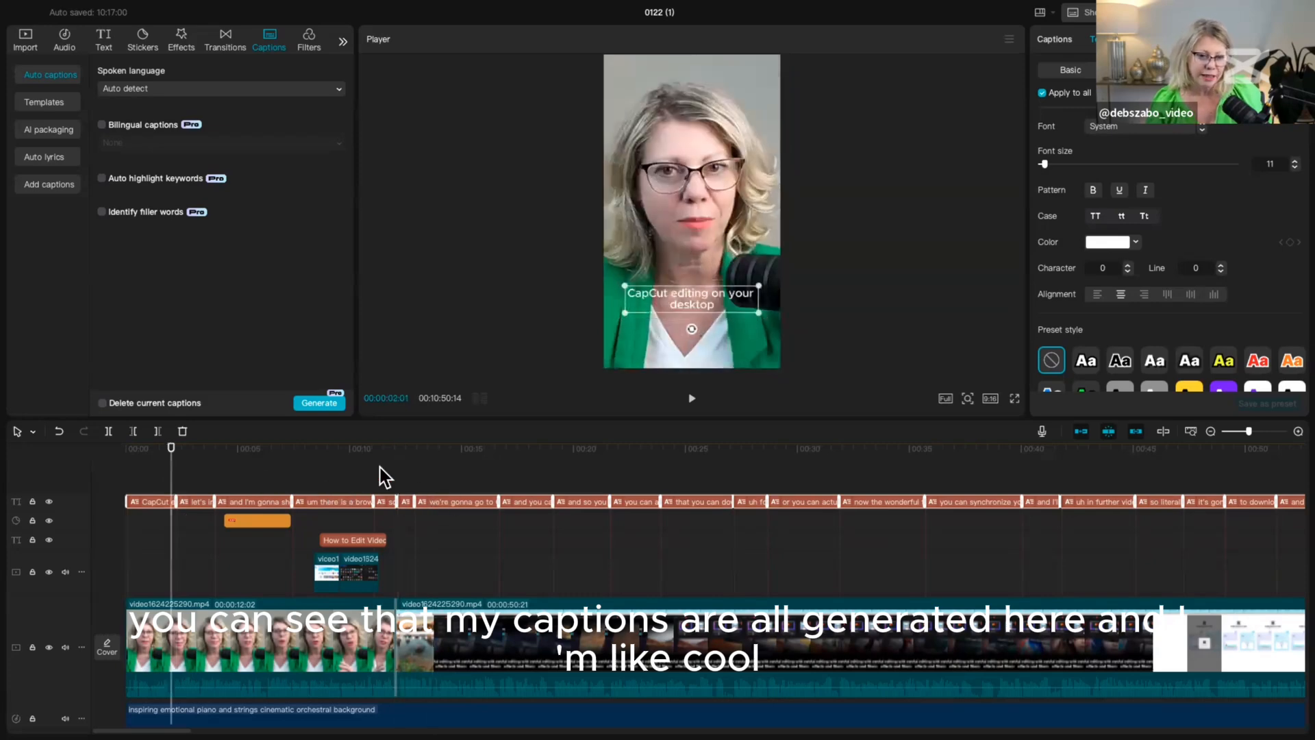
pyautogui.moveTo(648, 294)
pyautogui.mouseDown()
pyautogui.moveTo(651, 259)
pyautogui.moveTo(653, 277)
pyautogui.mouseUp()
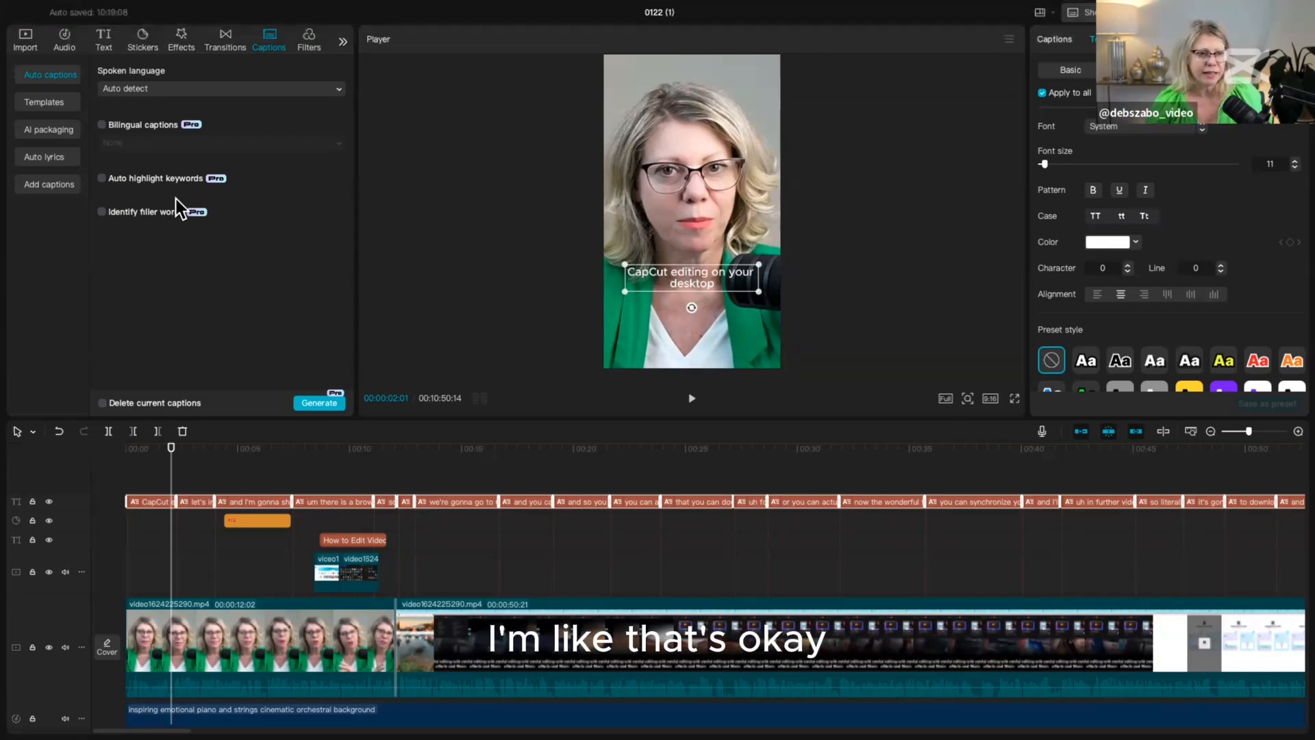
# Step: Browse the trending and word caption templates, and view the text effects available for the second caption
pyautogui.click(31, 103)
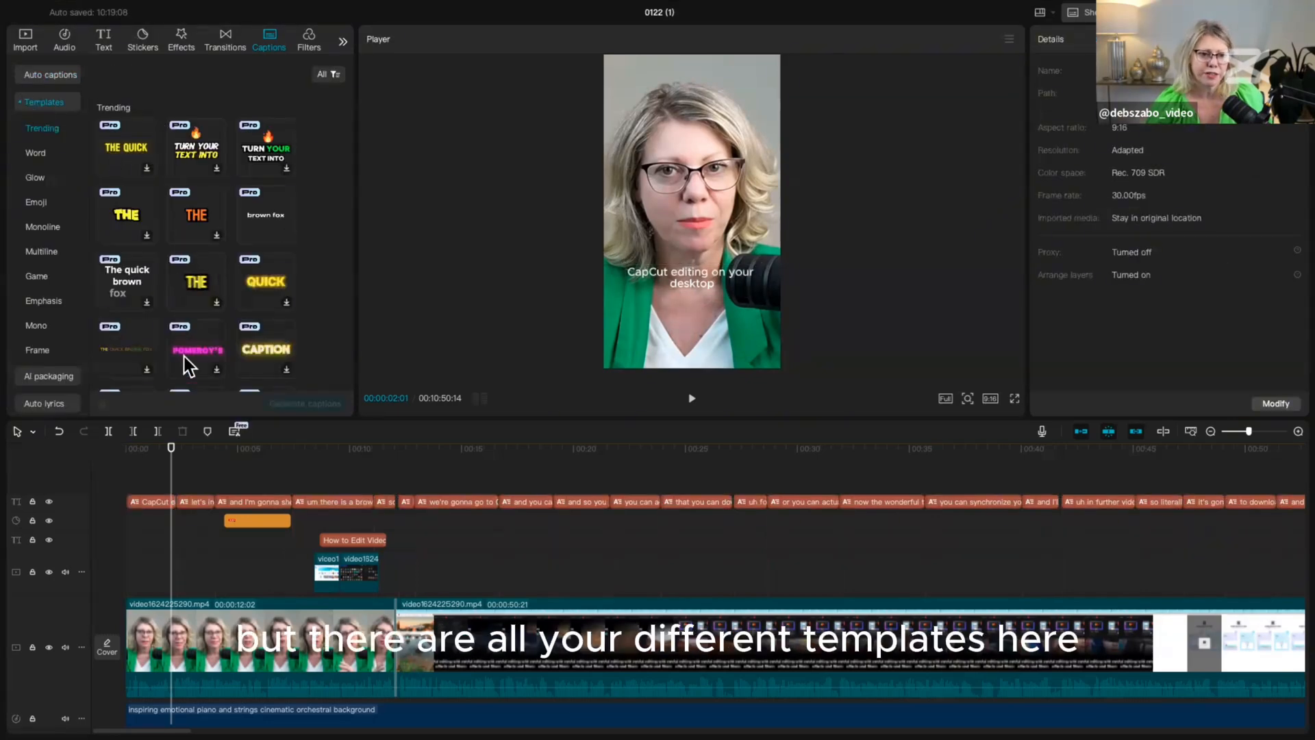
pyautogui.scroll(-10, 188, 366)
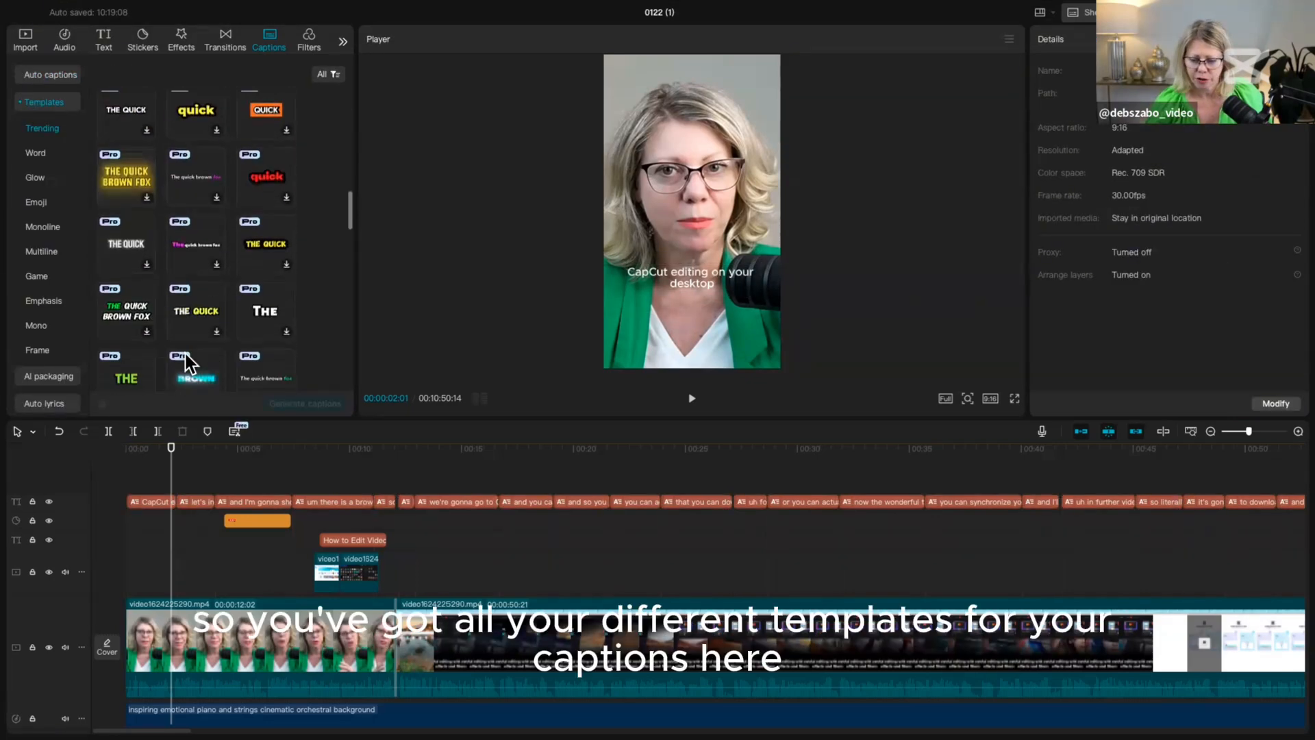
pyautogui.scroll(-3, 186, 353)
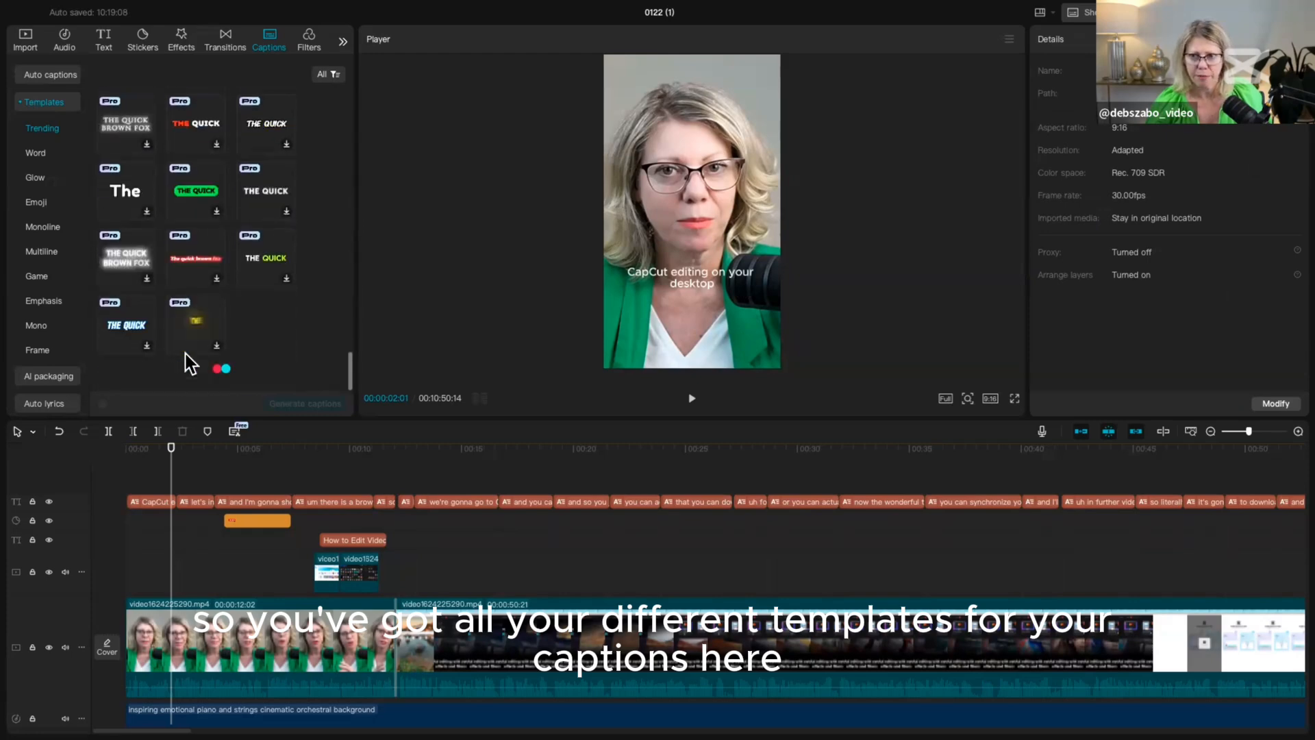
pyautogui.scroll(-3, 187, 353)
pyautogui.click(194, 502)
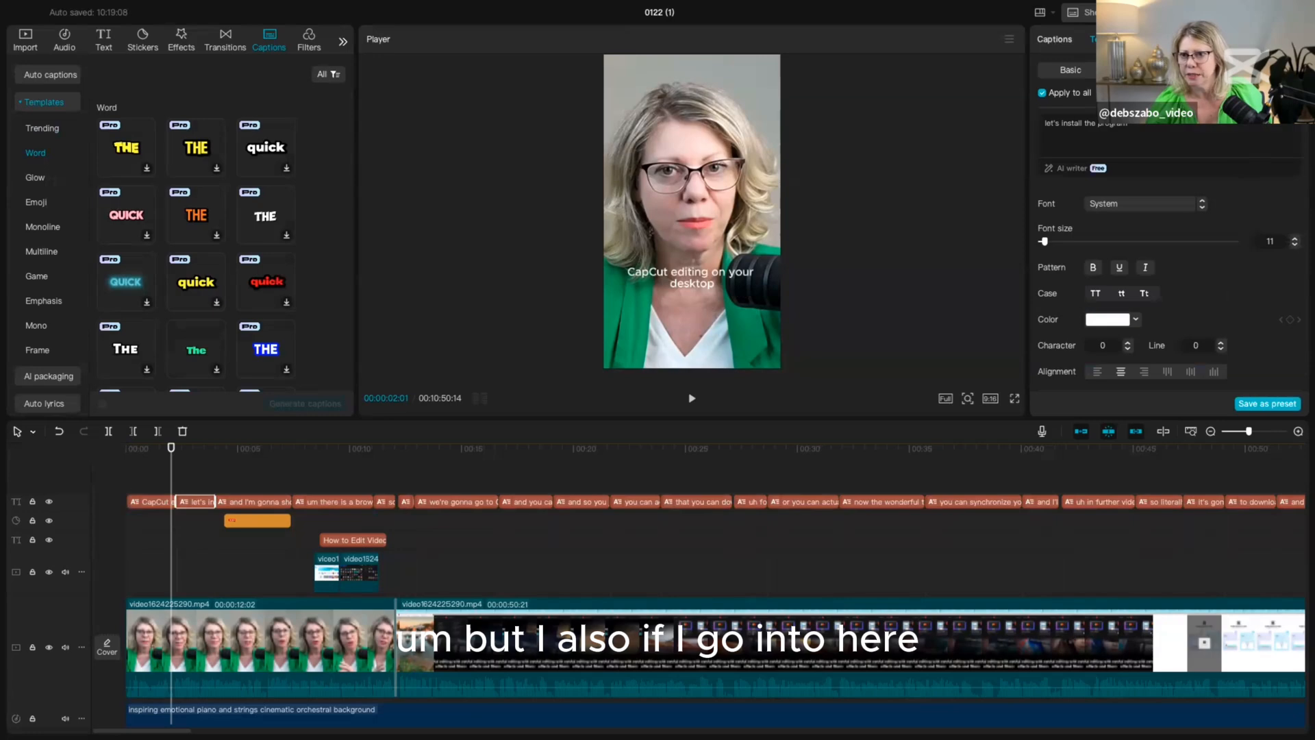
pyautogui.click(1267, 70)
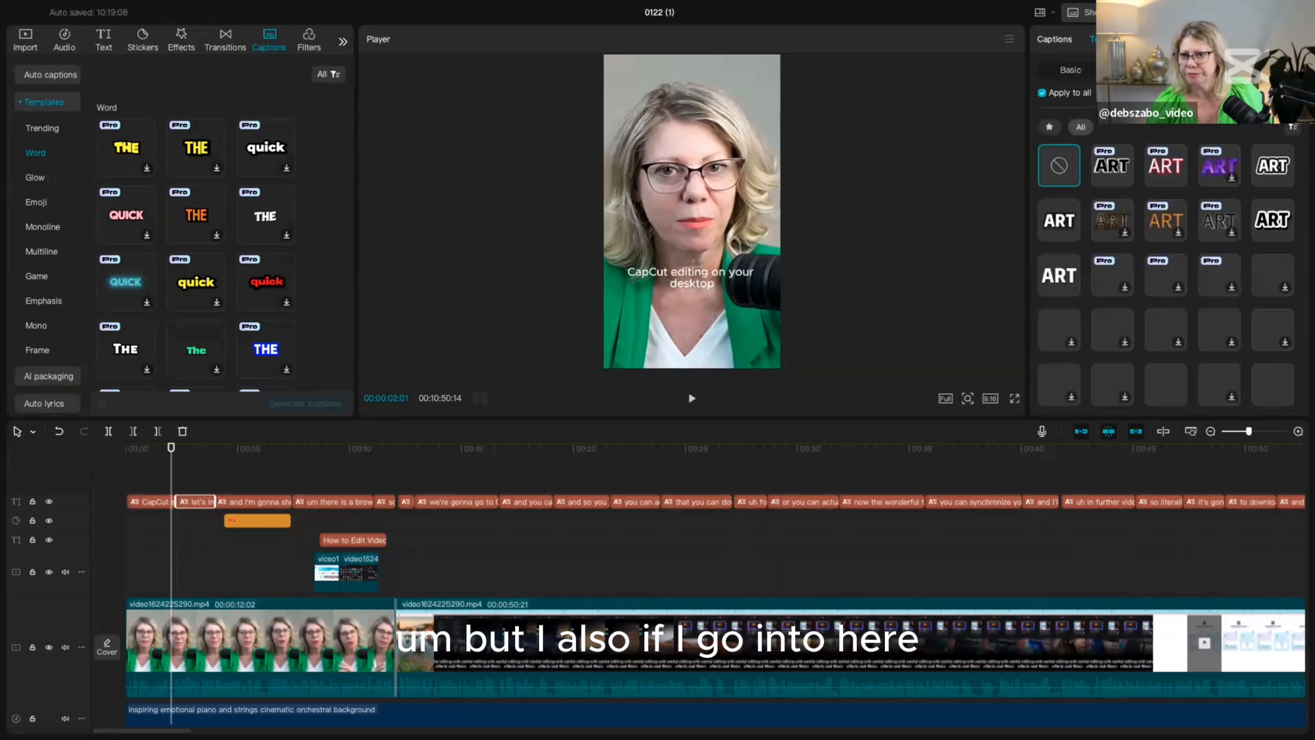
# Step: Replace every "gonna" in the captions with "going to", starting from the seventh caption's text
pyautogui.click(1055, 43)
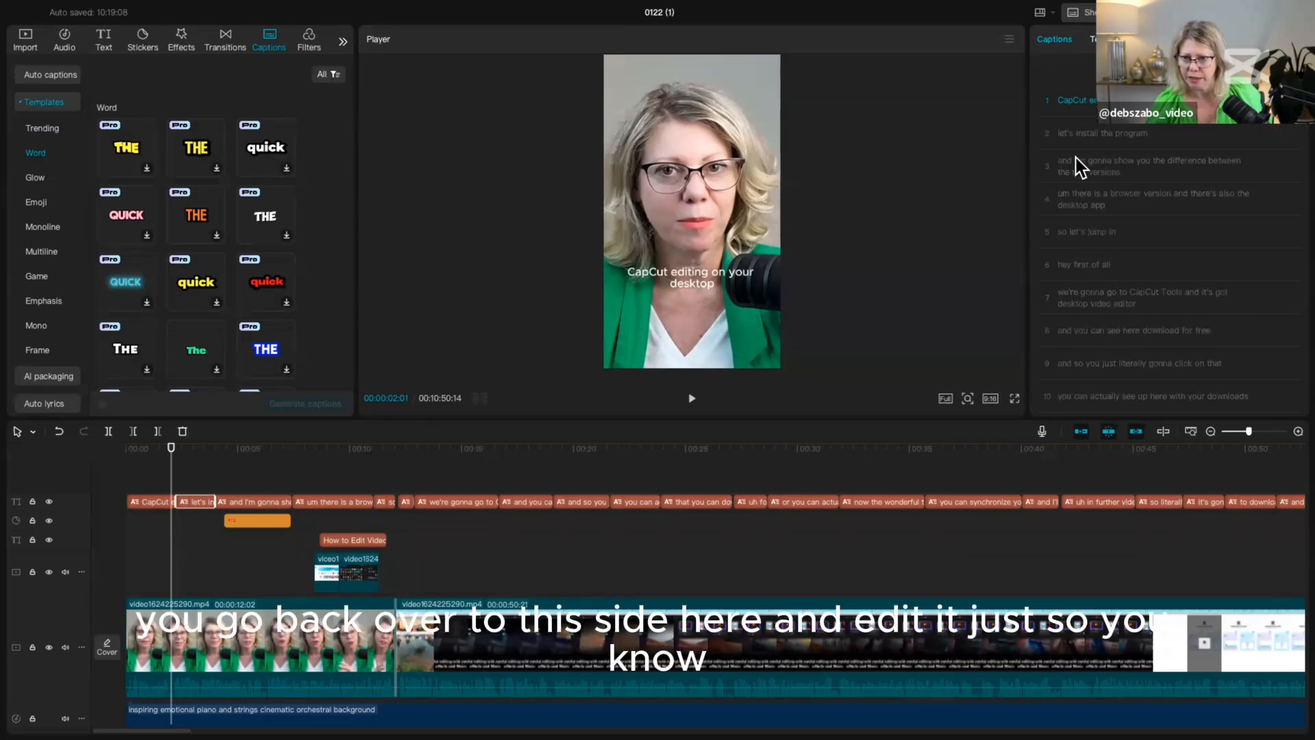
pyautogui.click(1091, 298)
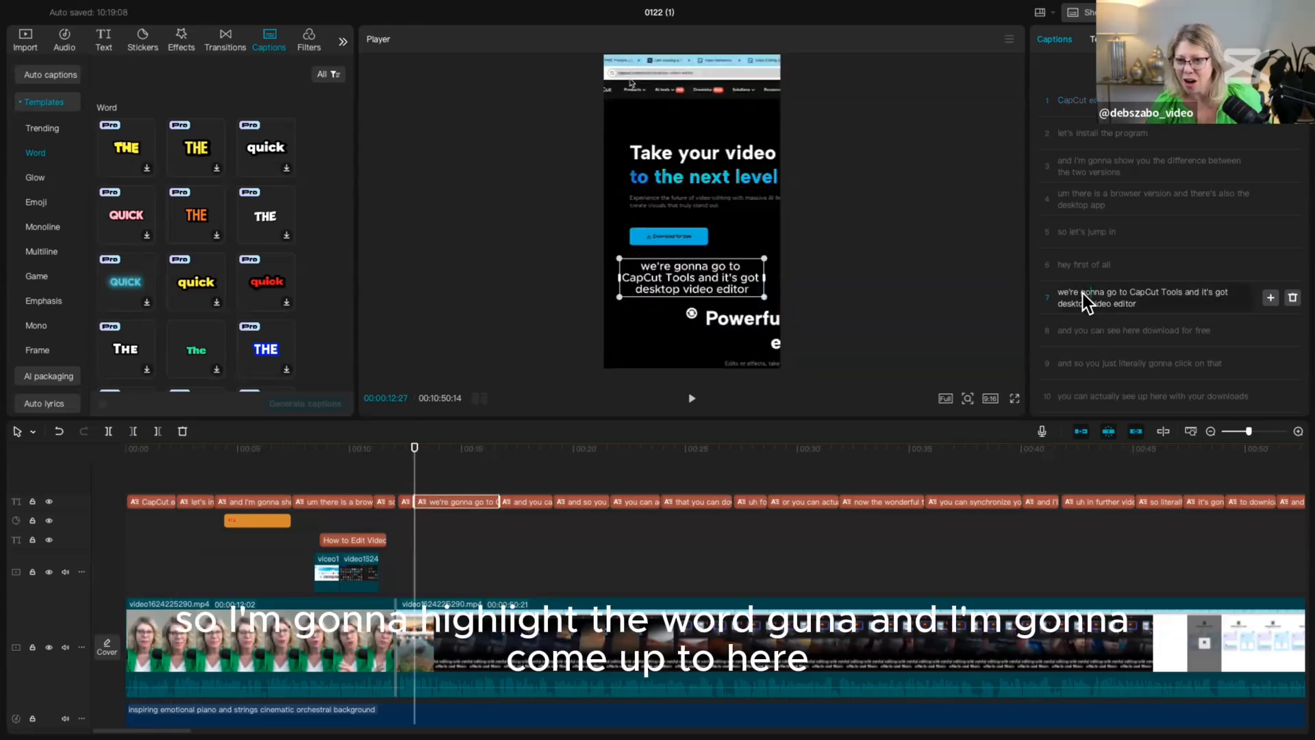
pyautogui.moveTo(1083, 294); pyautogui.dragTo(1104, 295)
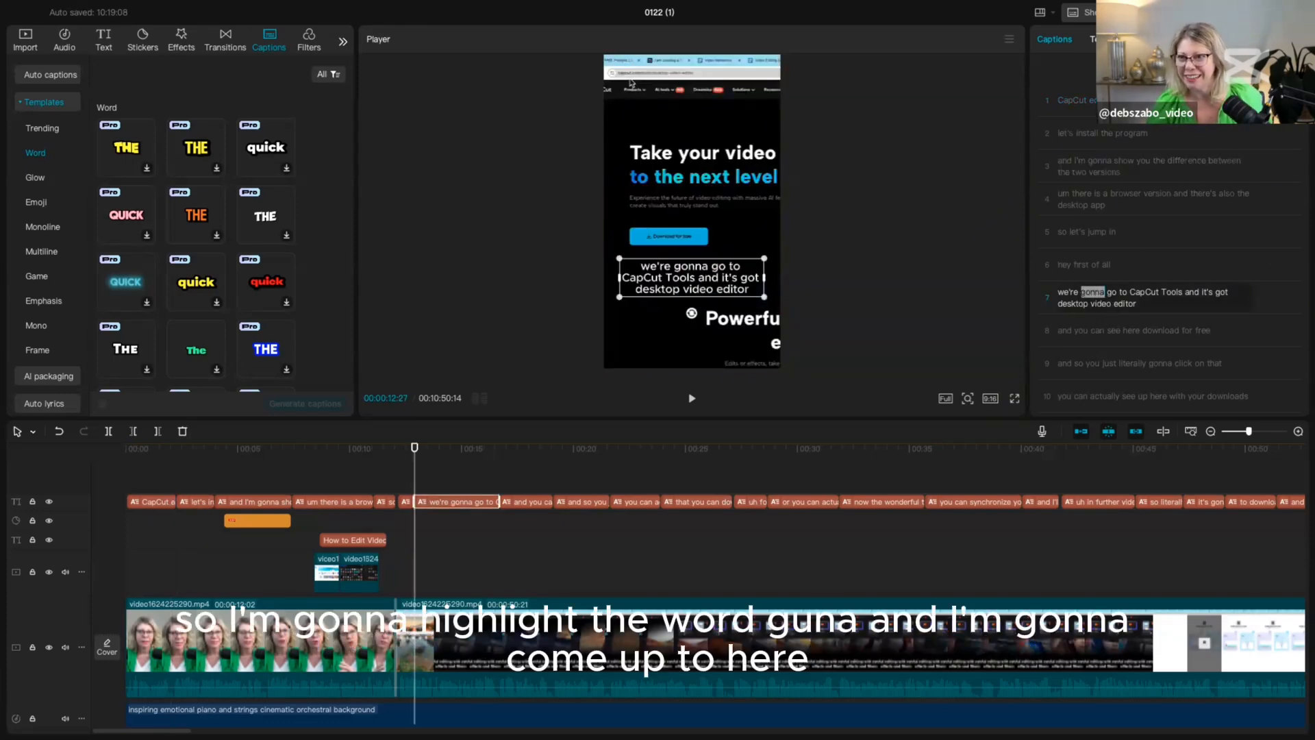
pyautogui.click(1125, 73)
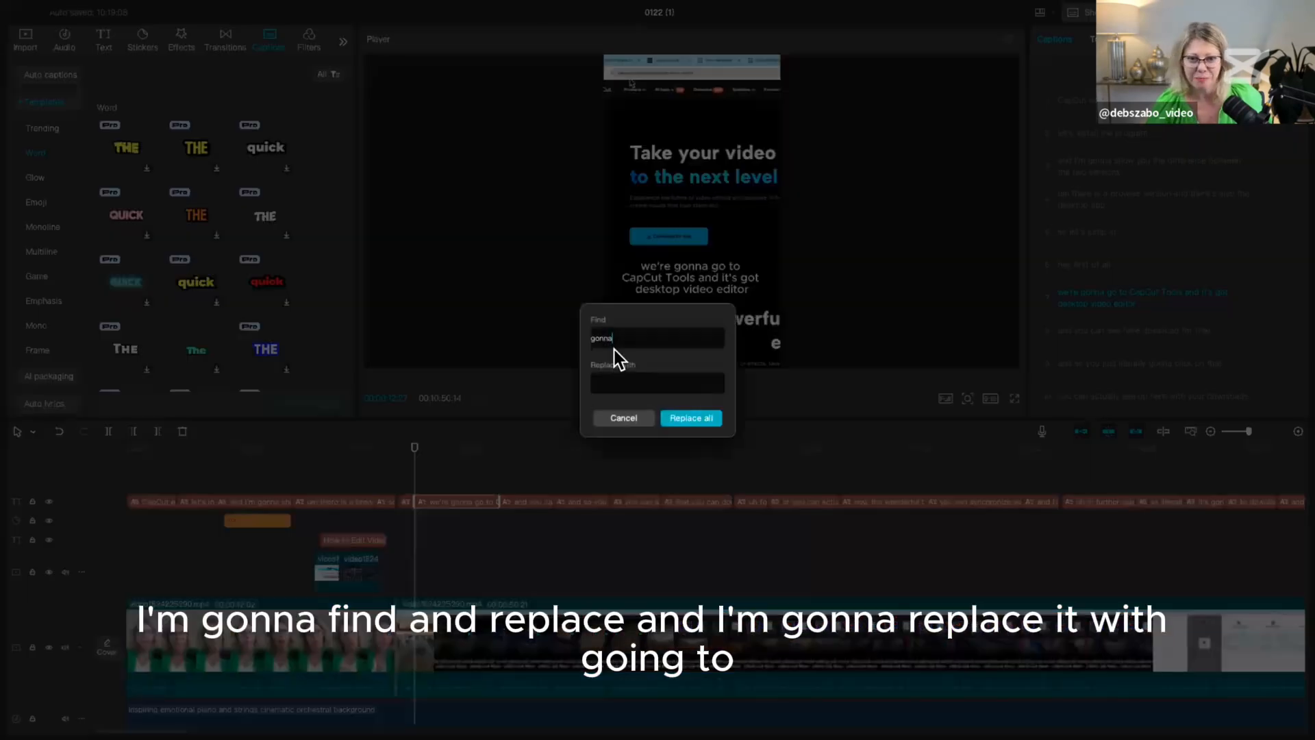
pyautogui.click(621, 385)
pyautogui.write('g')
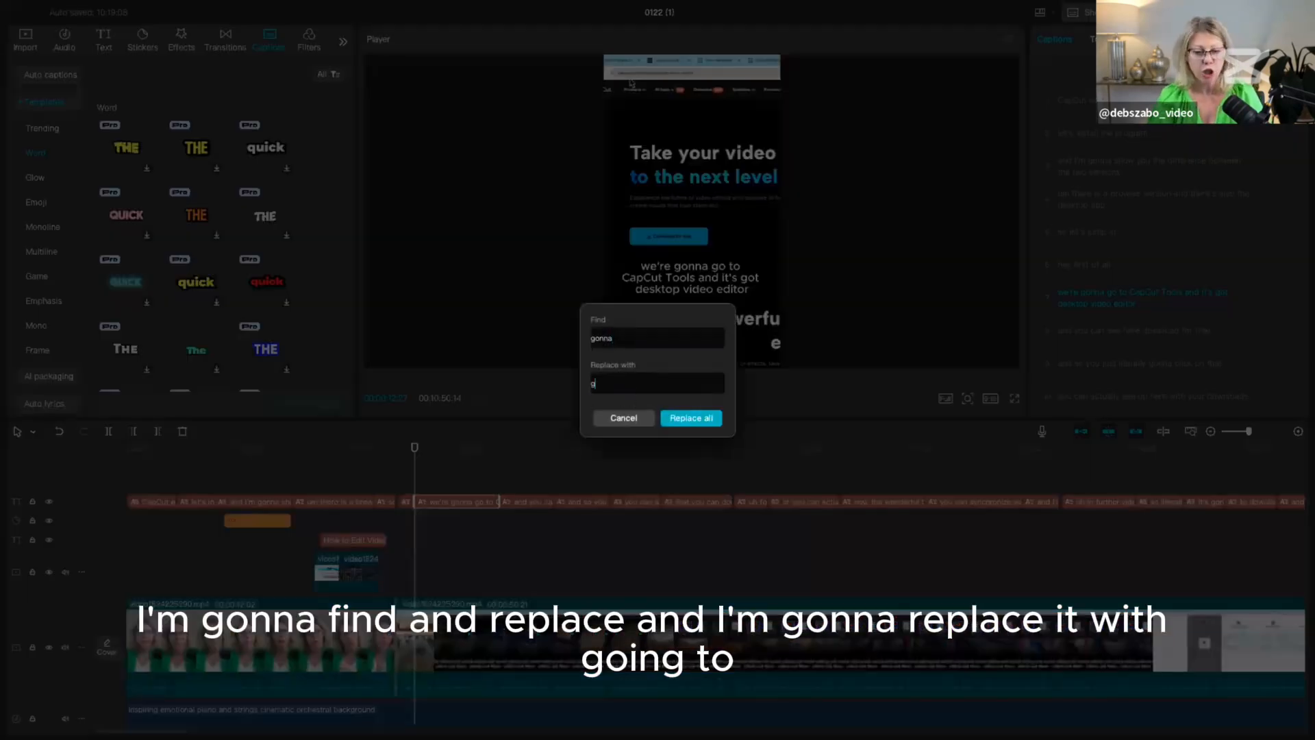
pyautogui.write('oing to')
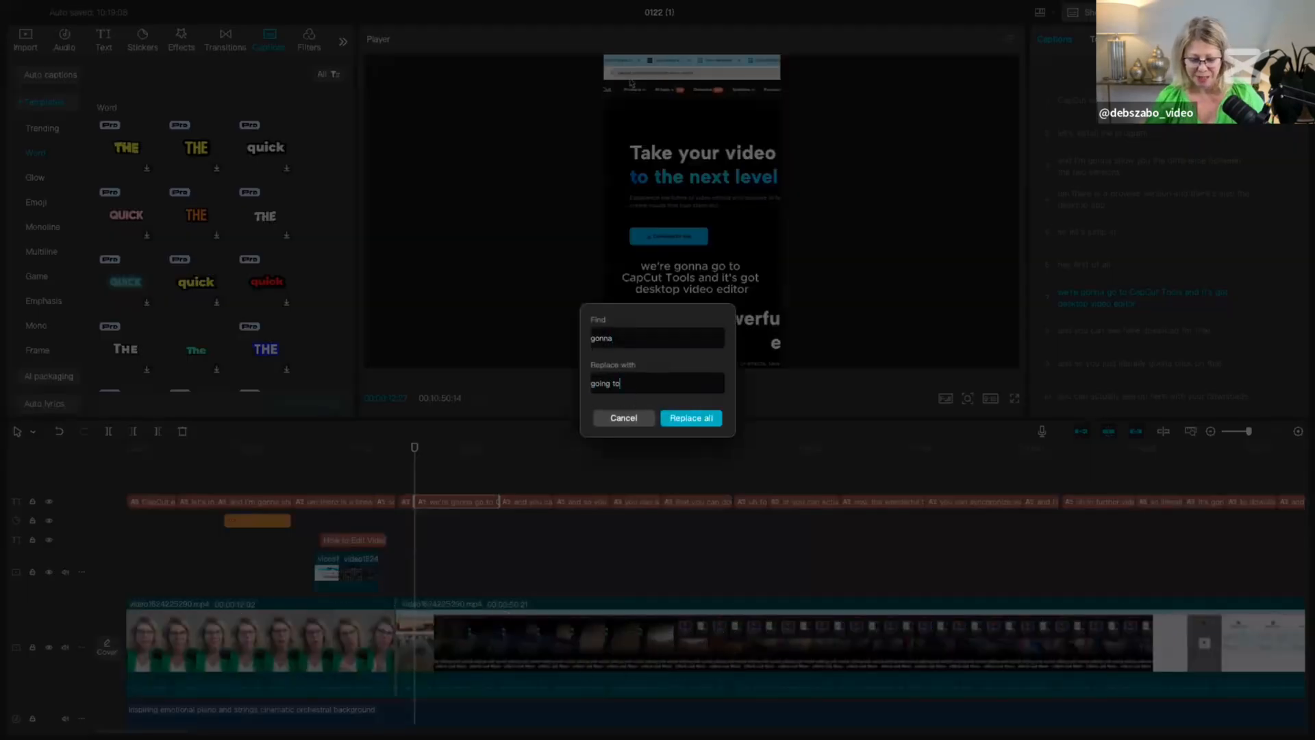
pyautogui.press('Return')
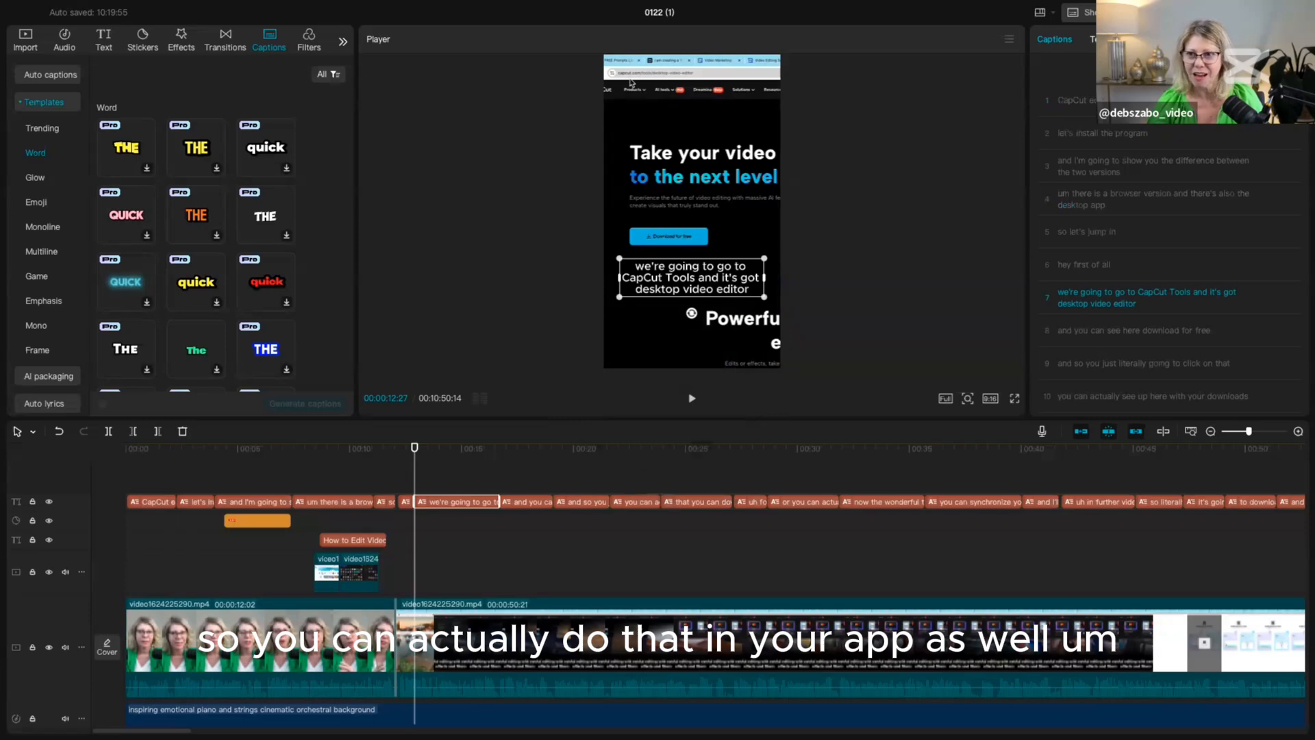
# Step: Apply the Highlight caption animation from the caption animation styles and play back the captions to preview it
pyautogui.click(1144, 39)
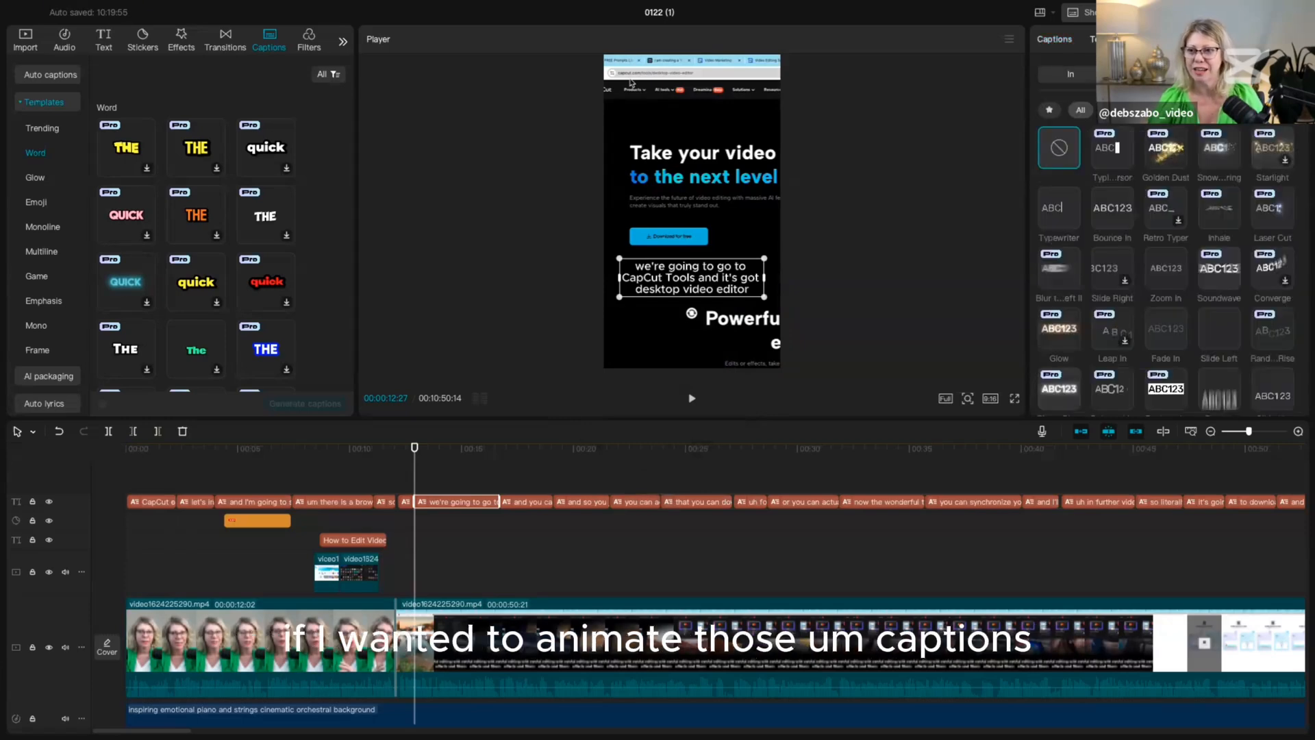
pyautogui.click(1268, 74)
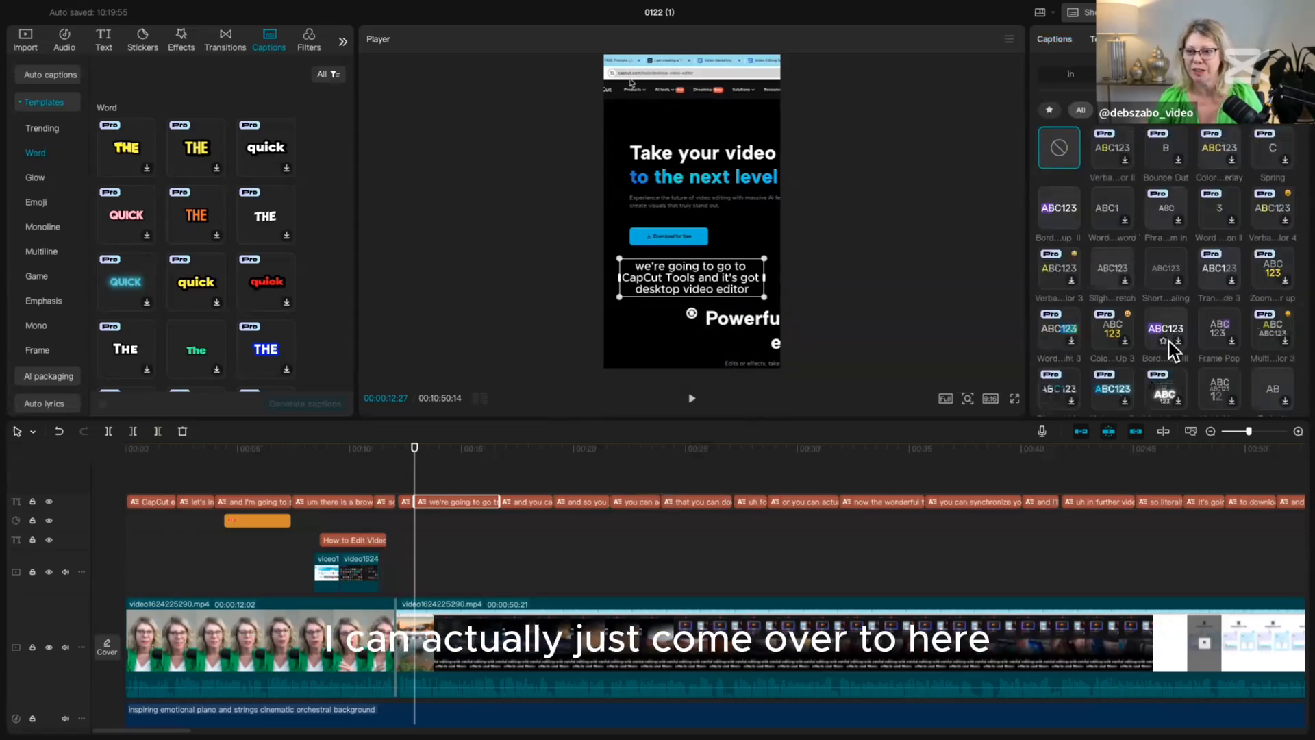
pyautogui.scroll(-5, 1170, 342)
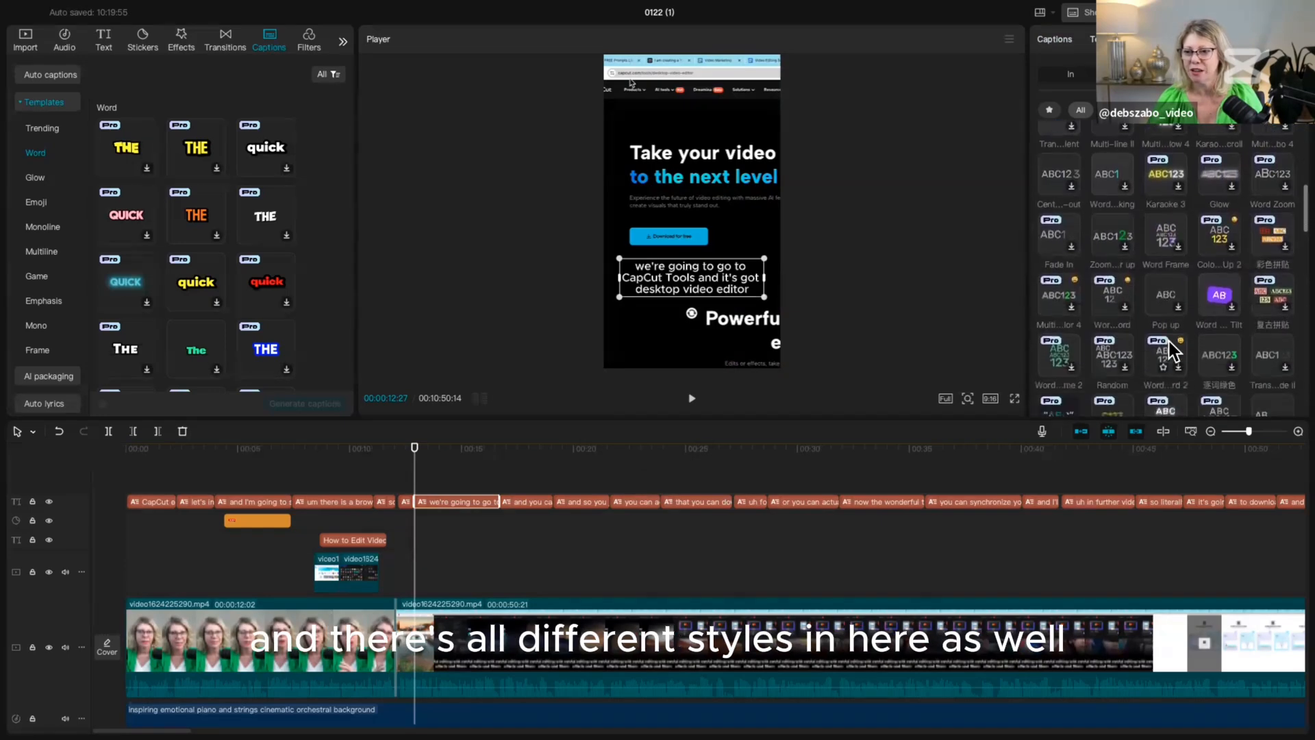
pyautogui.scroll(-3, 1169, 341)
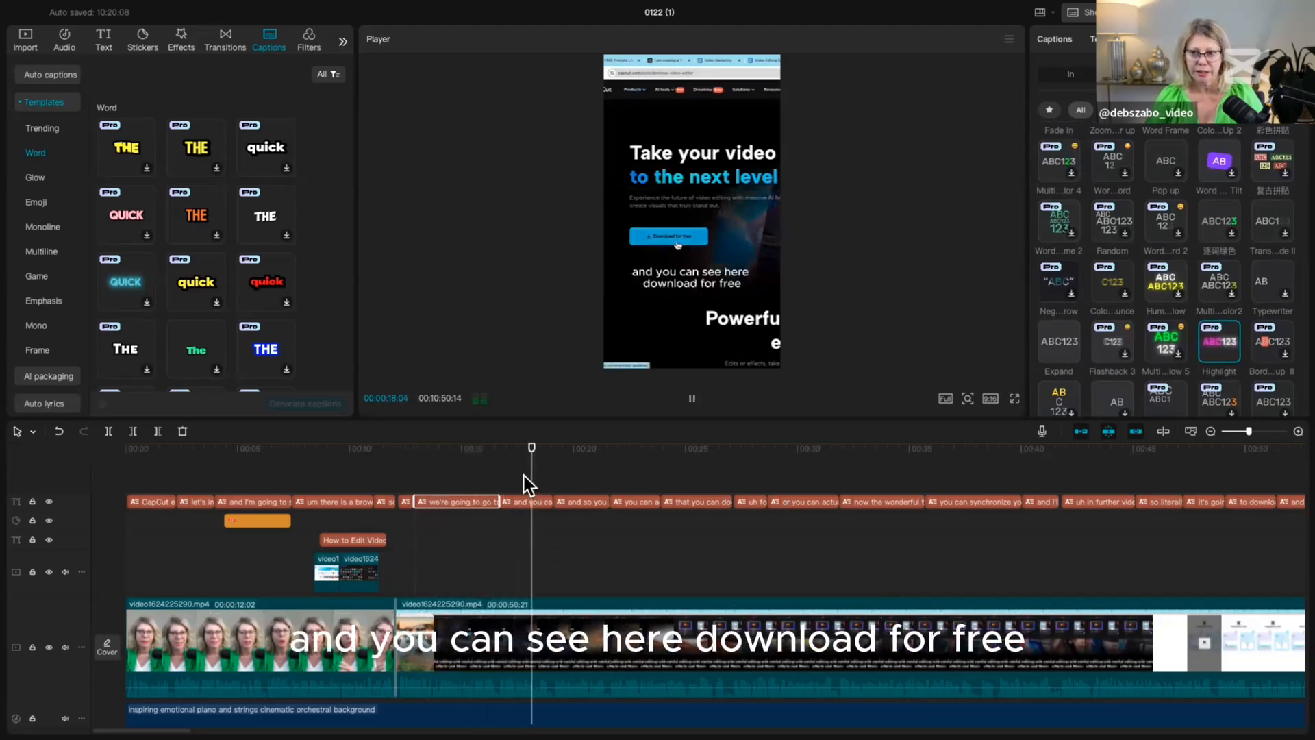
pyautogui.scroll(5, 1095, 235)
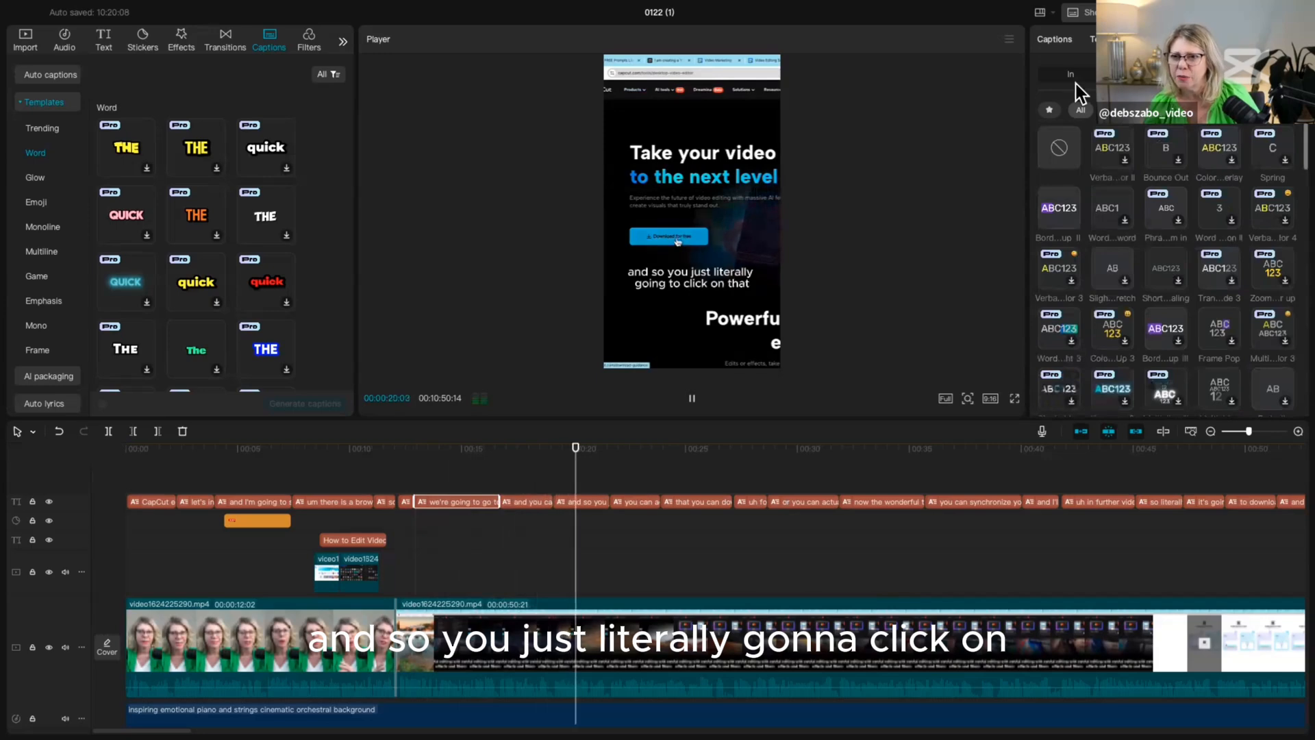
pyautogui.press('space')
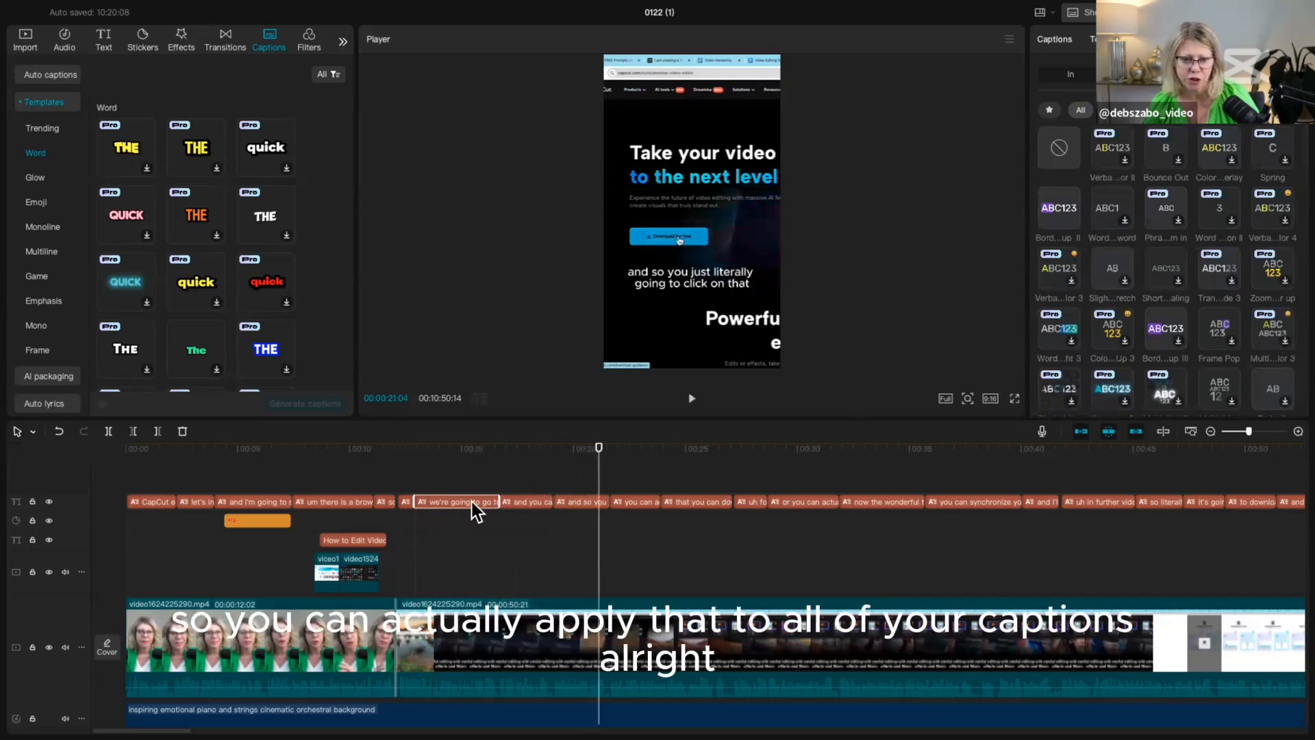
pyautogui.scroll(-2, 1133, 292)
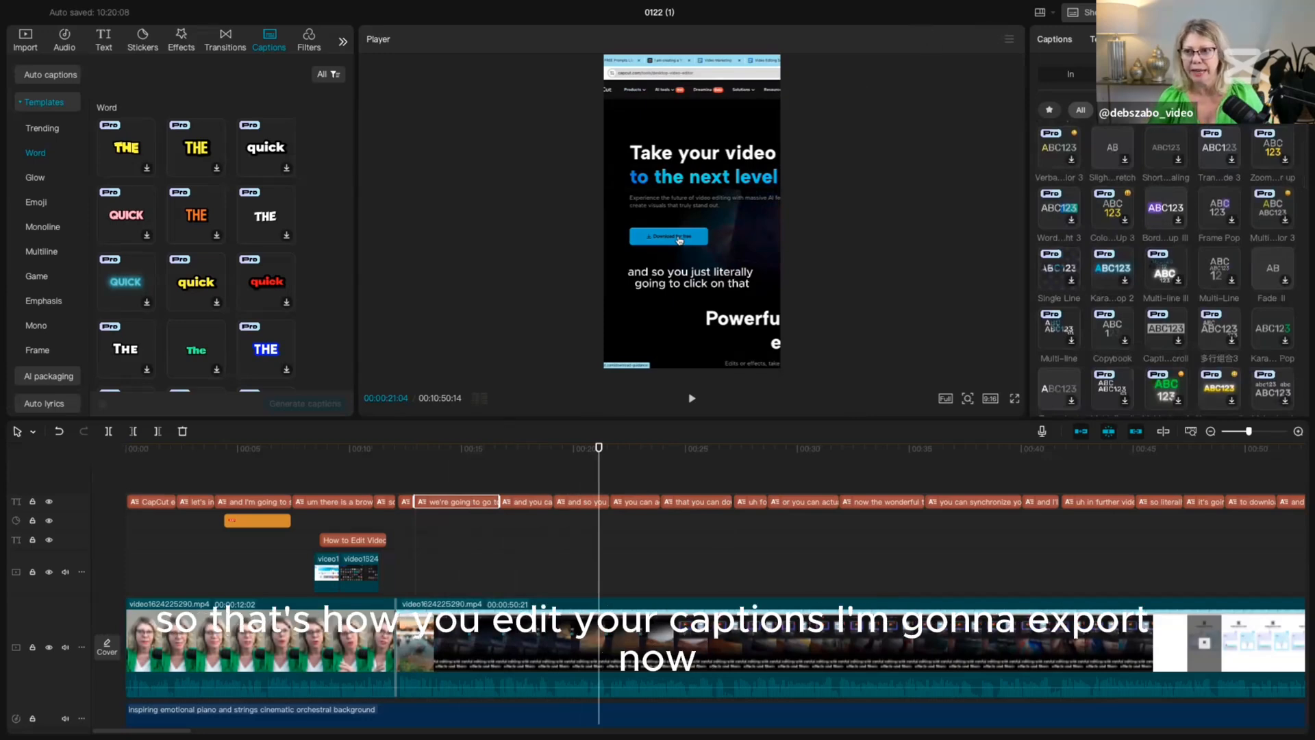
# Step: Start an export, name the file with the presenter's first name followed by "Test", and check the destination folder
pyautogui.click(1279, 12)
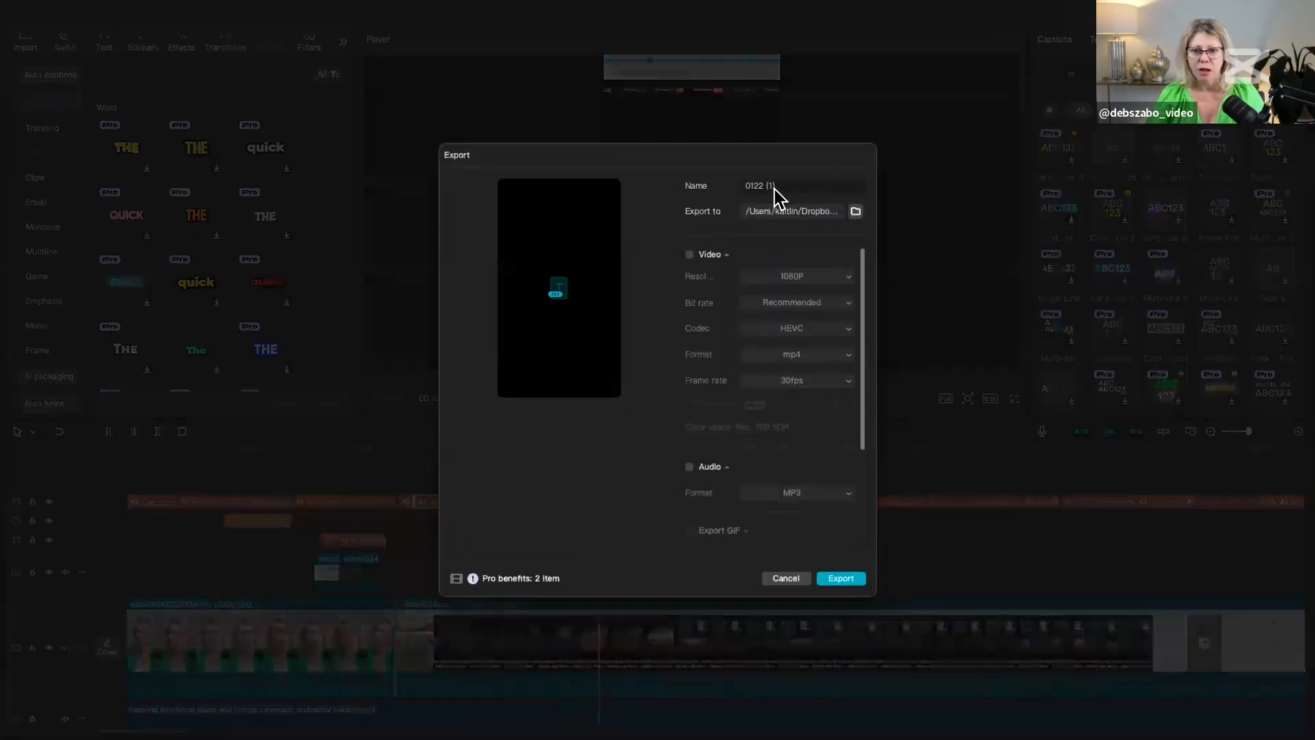
pyautogui.moveTo(776, 186); pyautogui.dragTo(746, 191)
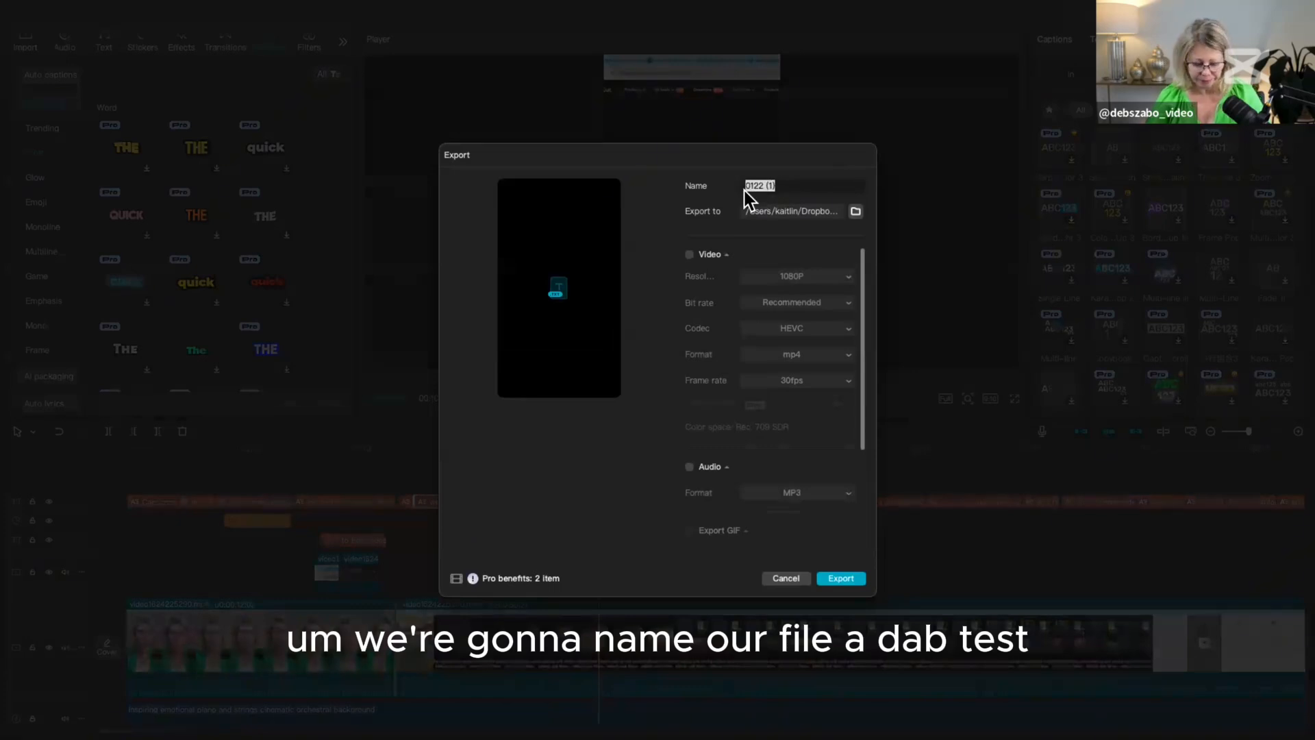
pyautogui.write('Deb Test')
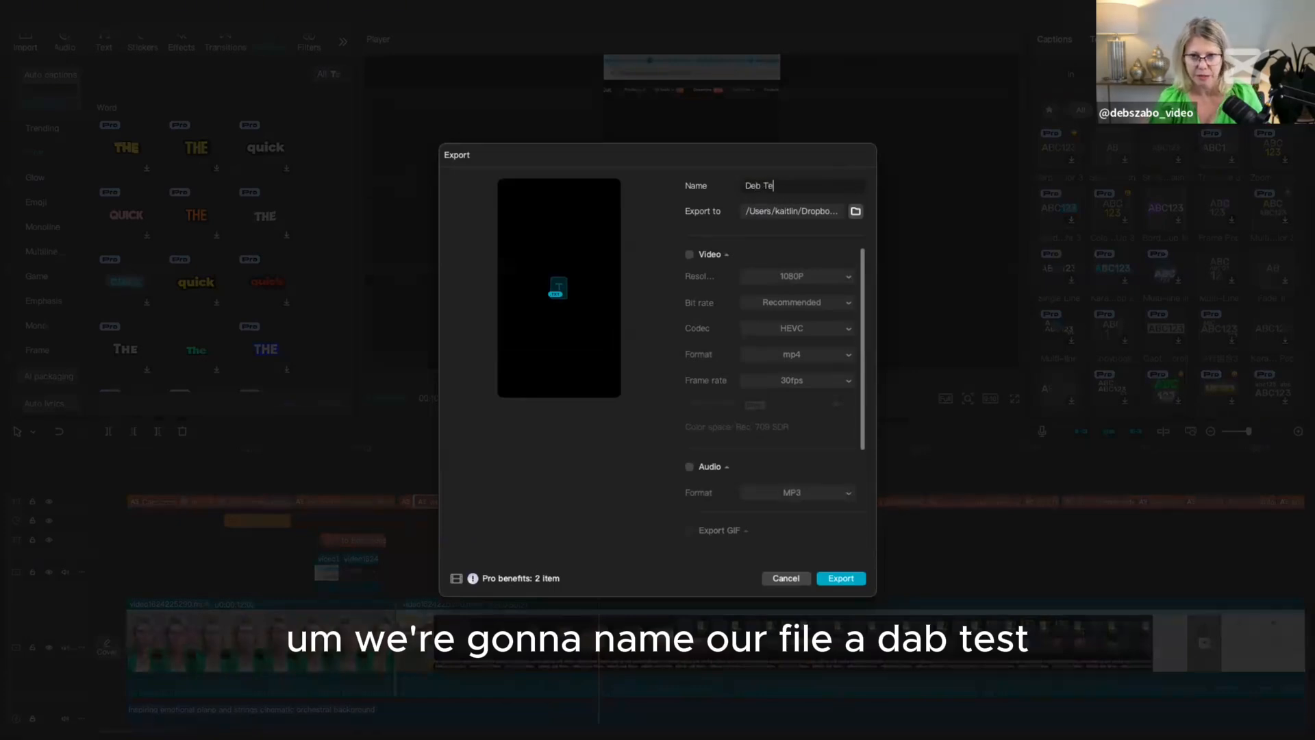
pyautogui.click(856, 211)
pyautogui.click(838, 503)
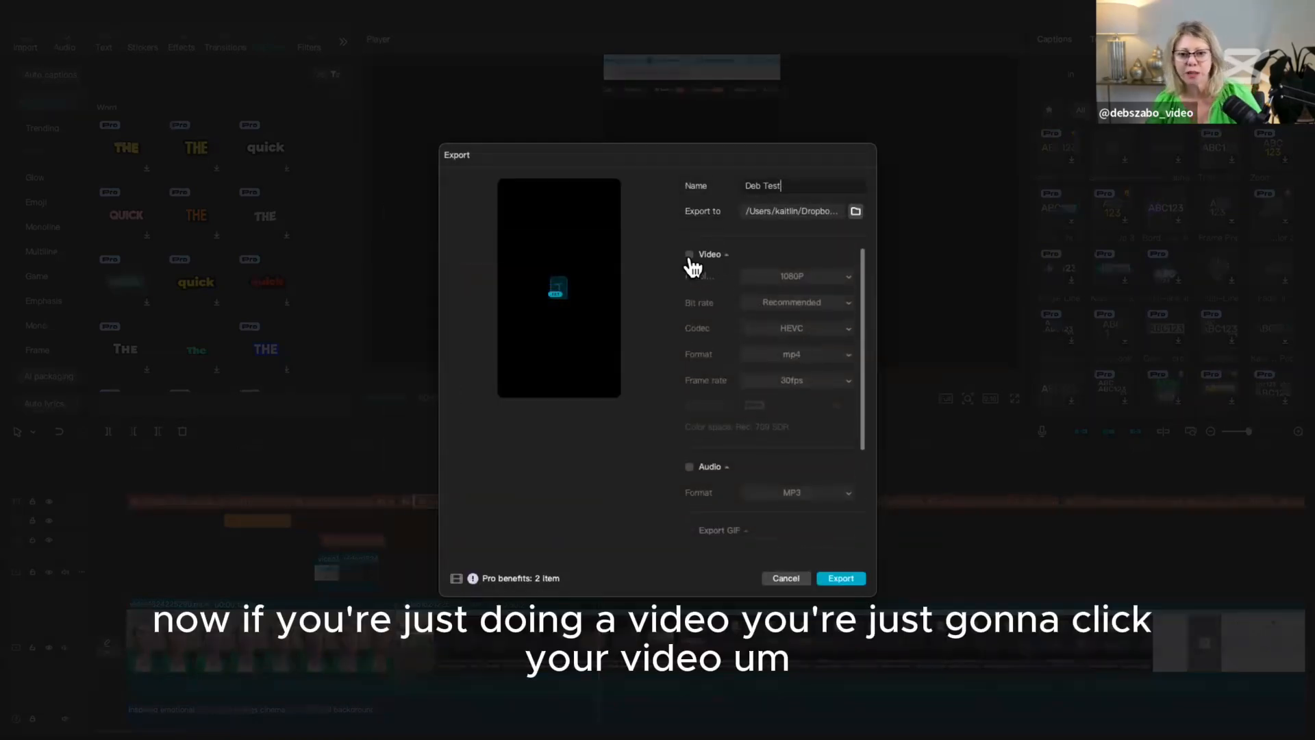
# Step: Include the video and MP3 audio in the export along with the TXT captions, review the settings and export the project
pyautogui.click(690, 257)
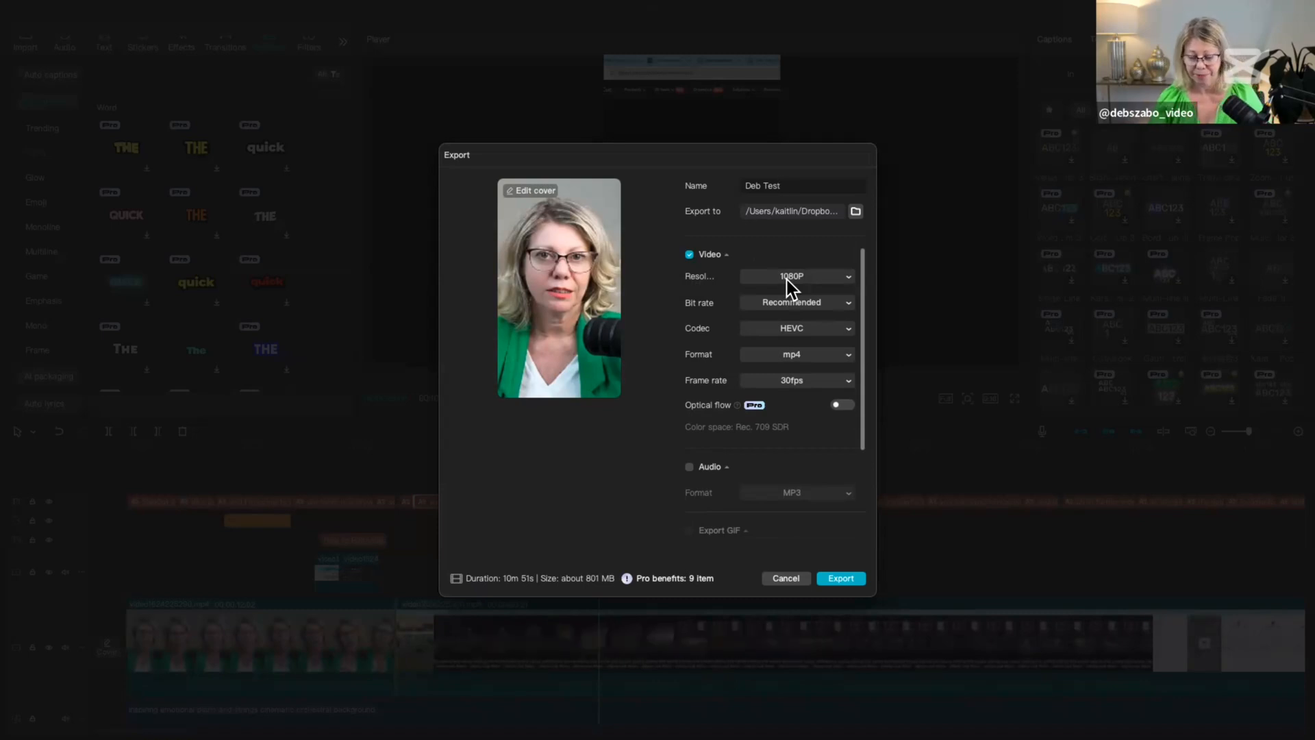
pyautogui.scroll(-2, 730, 379)
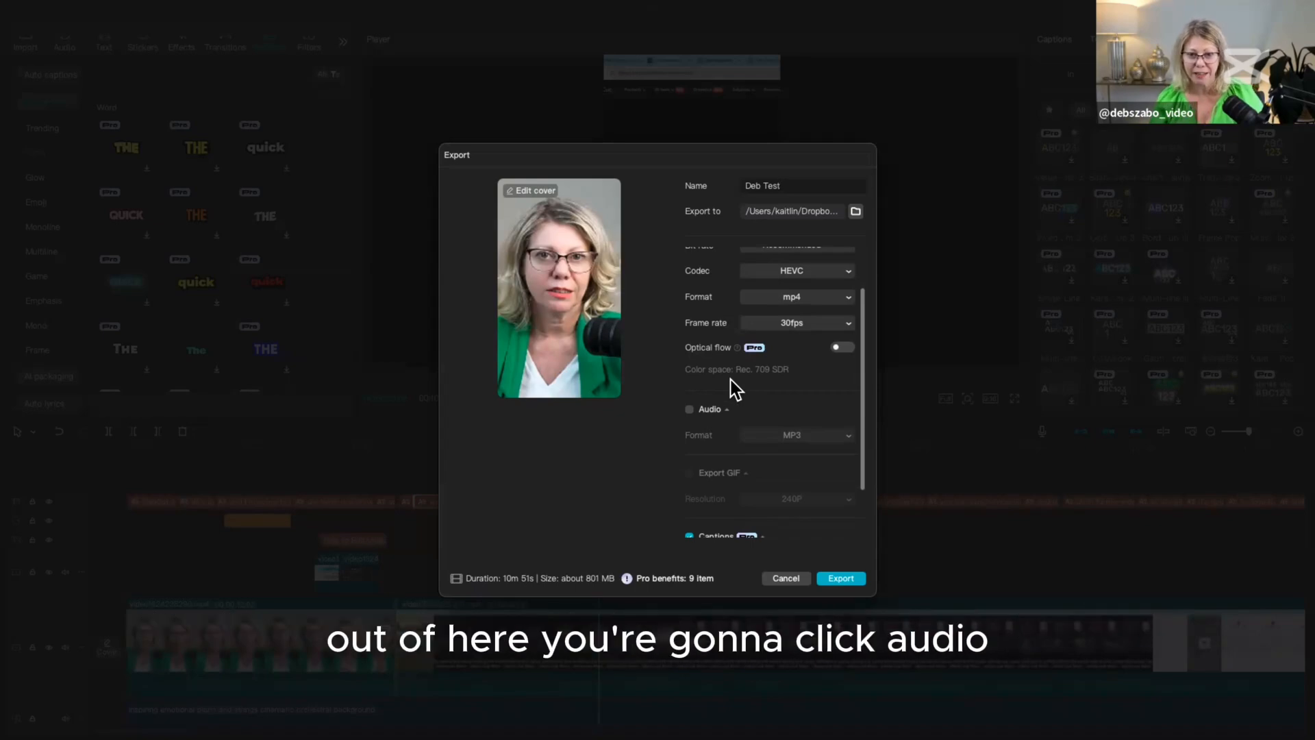
pyautogui.click(689, 409)
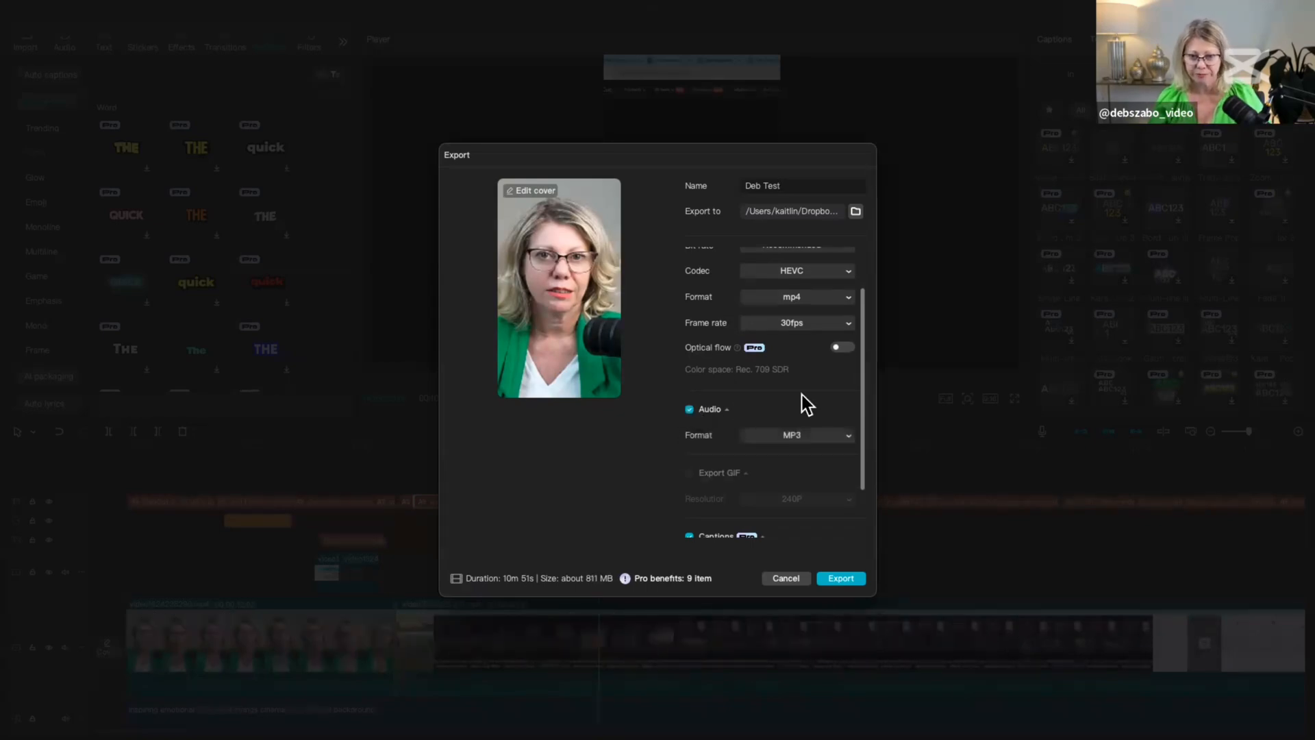
pyautogui.scroll(-2, 803, 395)
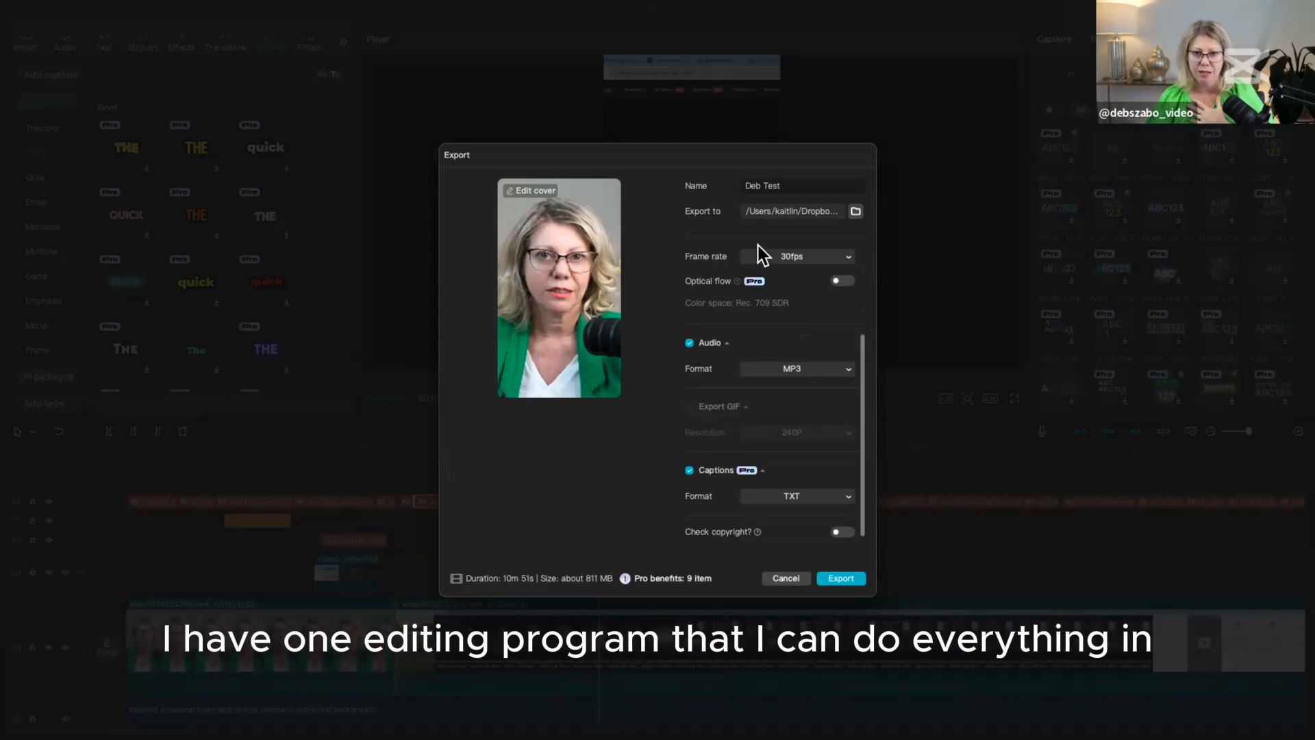
pyautogui.scroll(5, 696, 331)
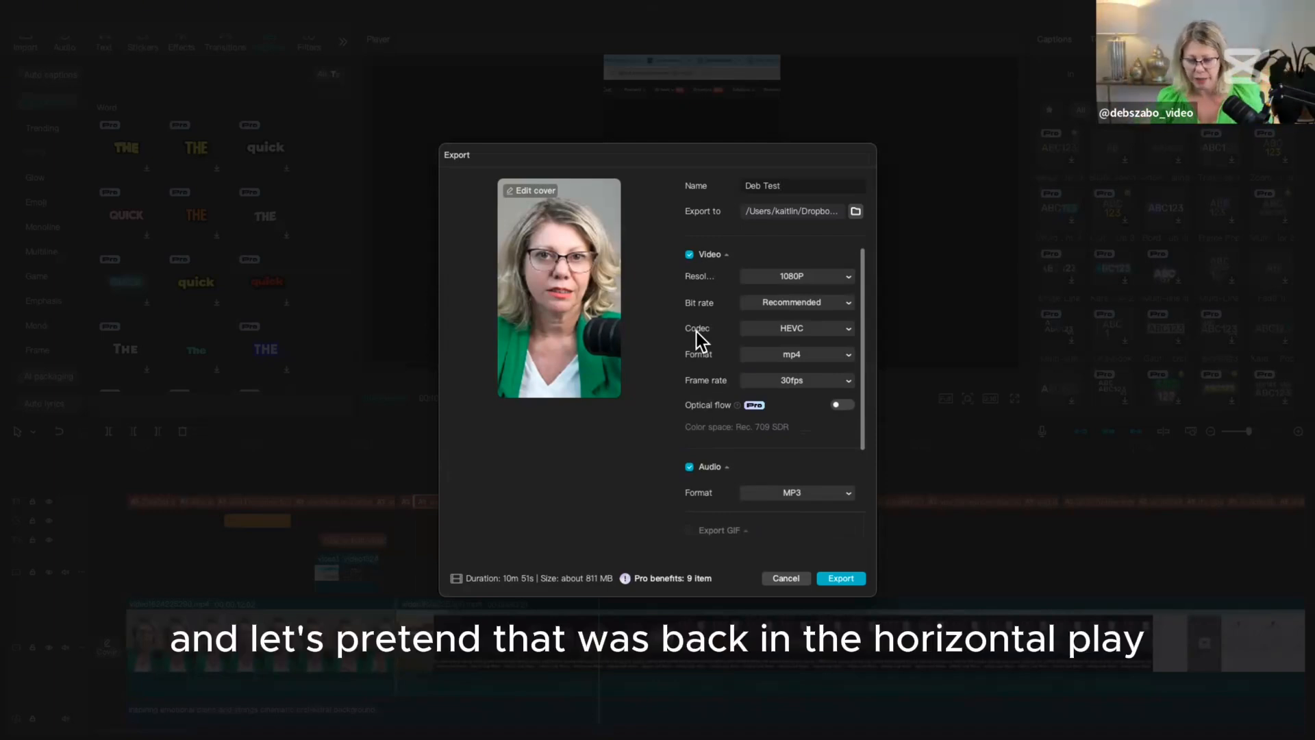
pyautogui.scroll(-5, 718, 442)
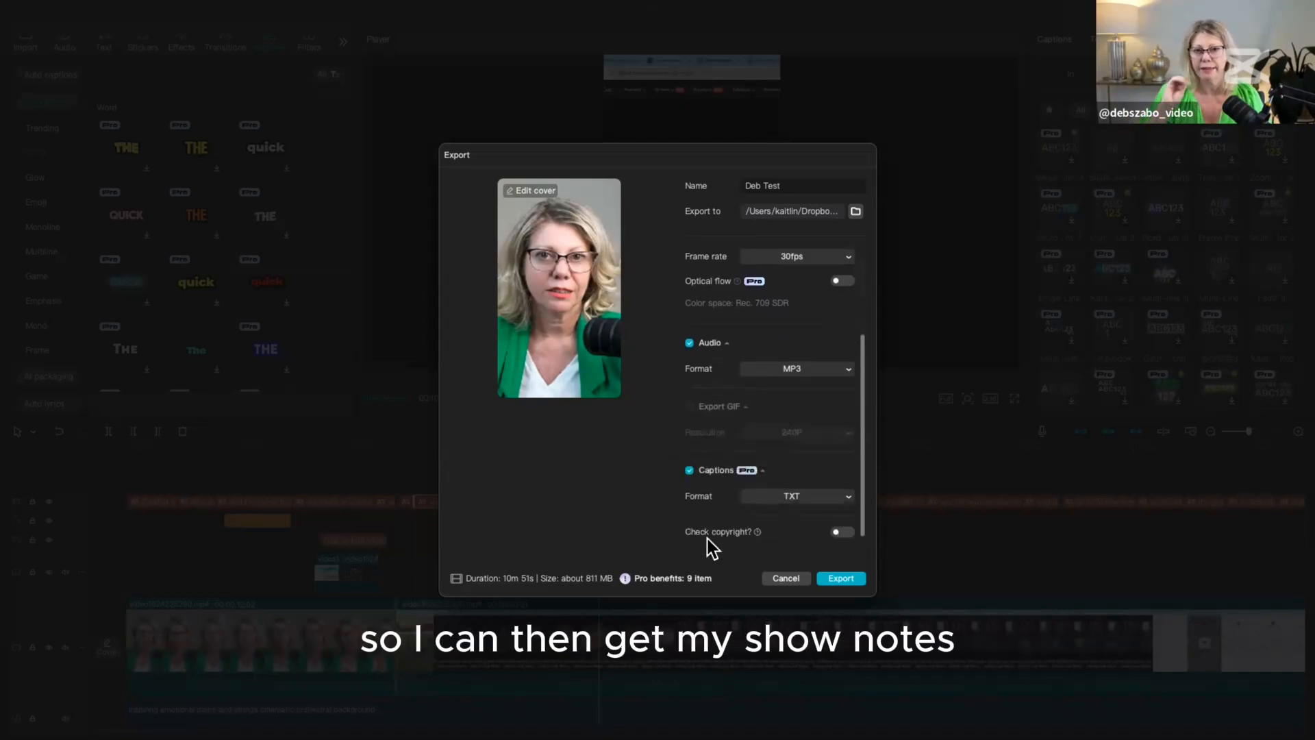
pyautogui.click(842, 579)
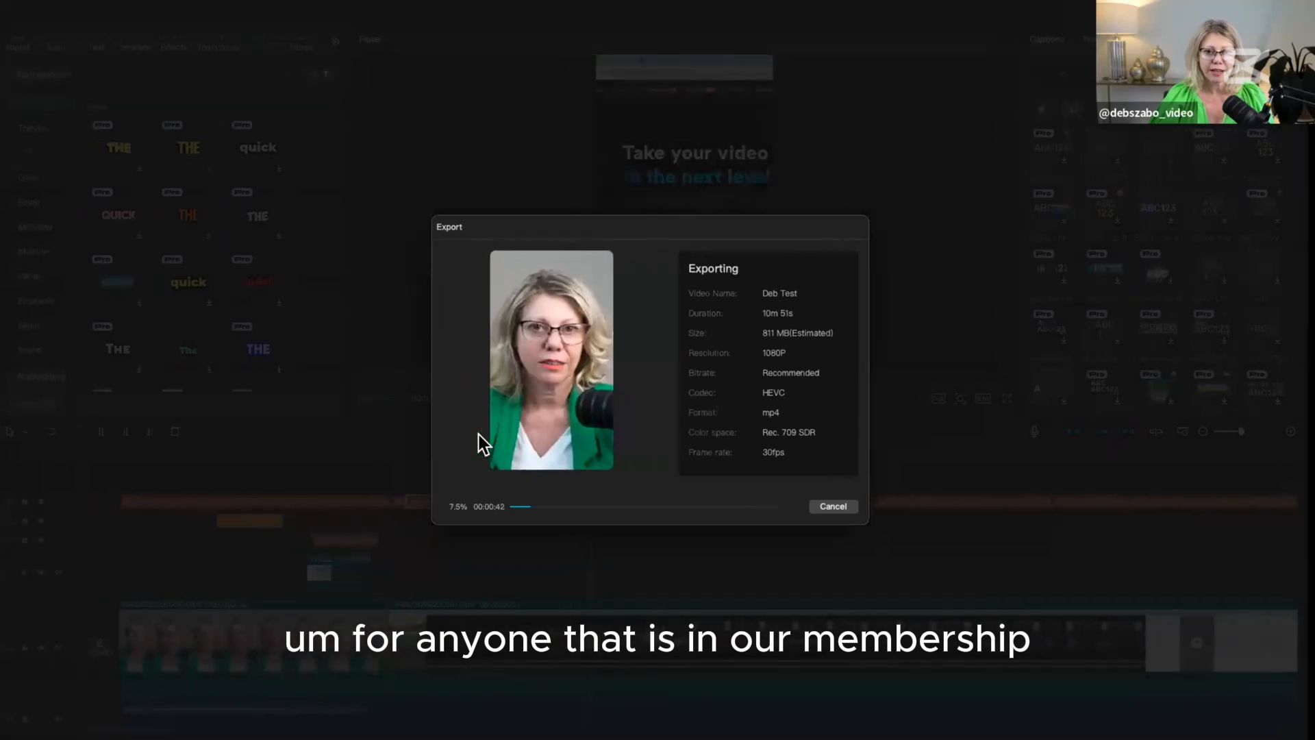
# Step: Switch to Perplexity in Chrome and open the YOUTUBE PRODUCER space with the browser in full screen
pyautogui.hotkey('ctrl', 'Left')
pyautogui.hotkey('ctrl', 'Left')
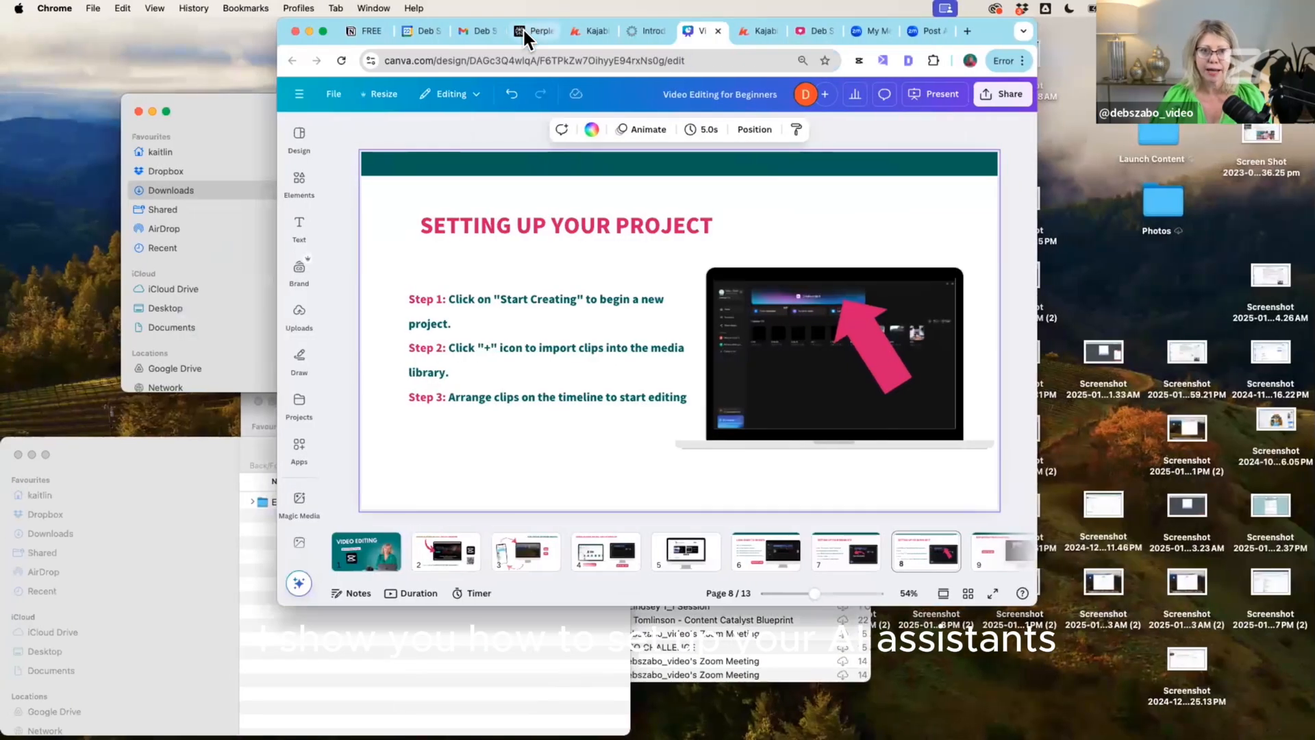
pyautogui.click(524, 31)
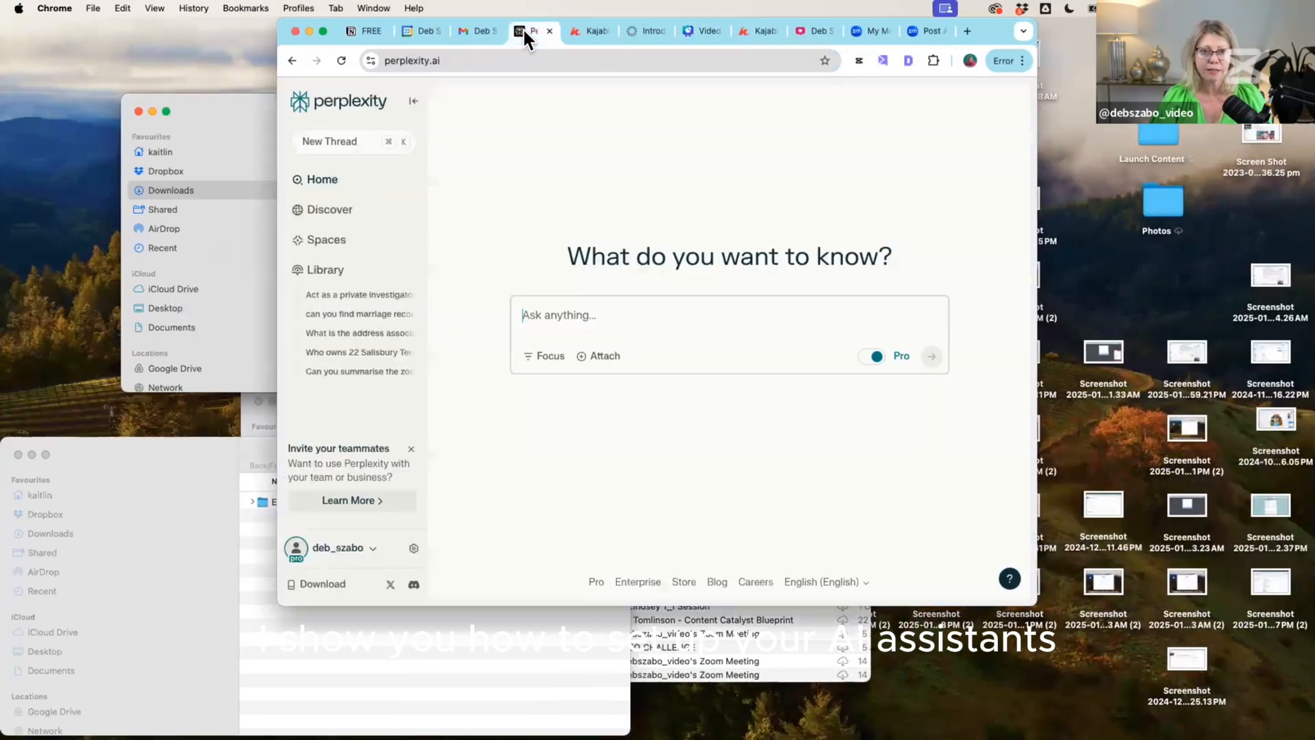
pyautogui.click(320, 239)
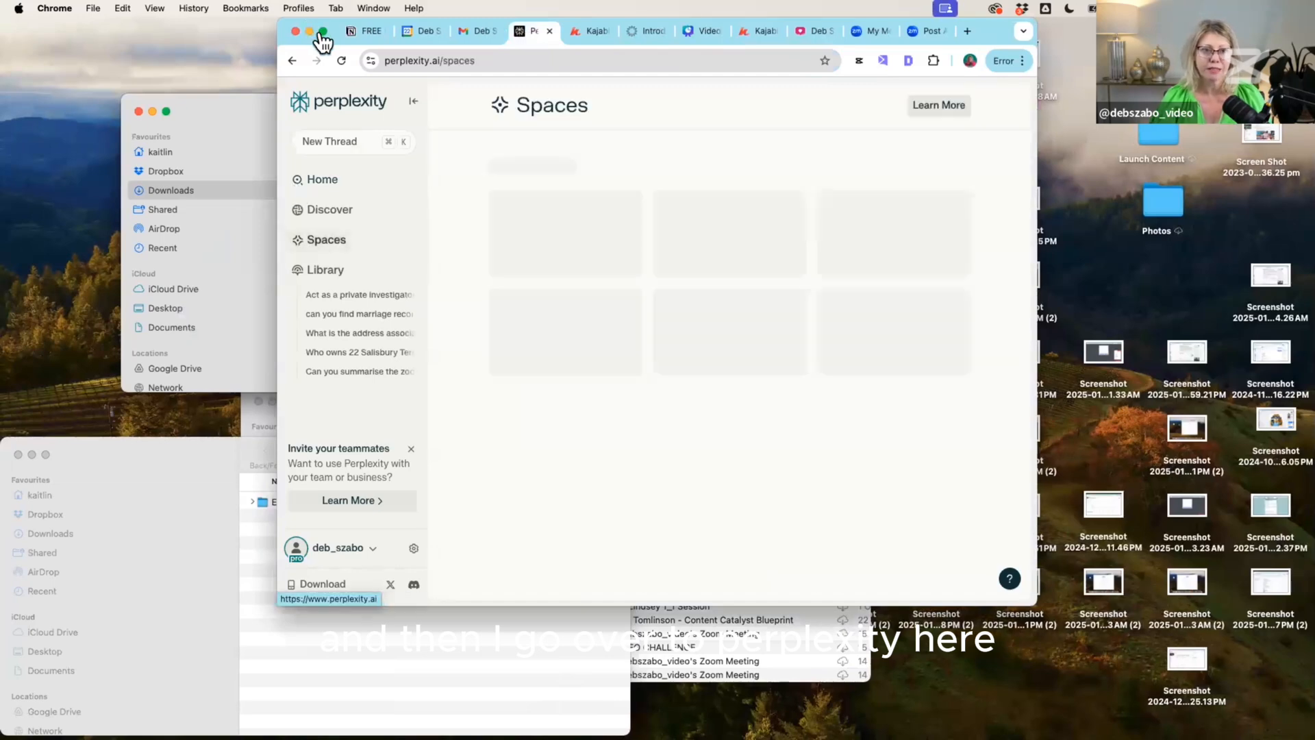
pyautogui.click(323, 32)
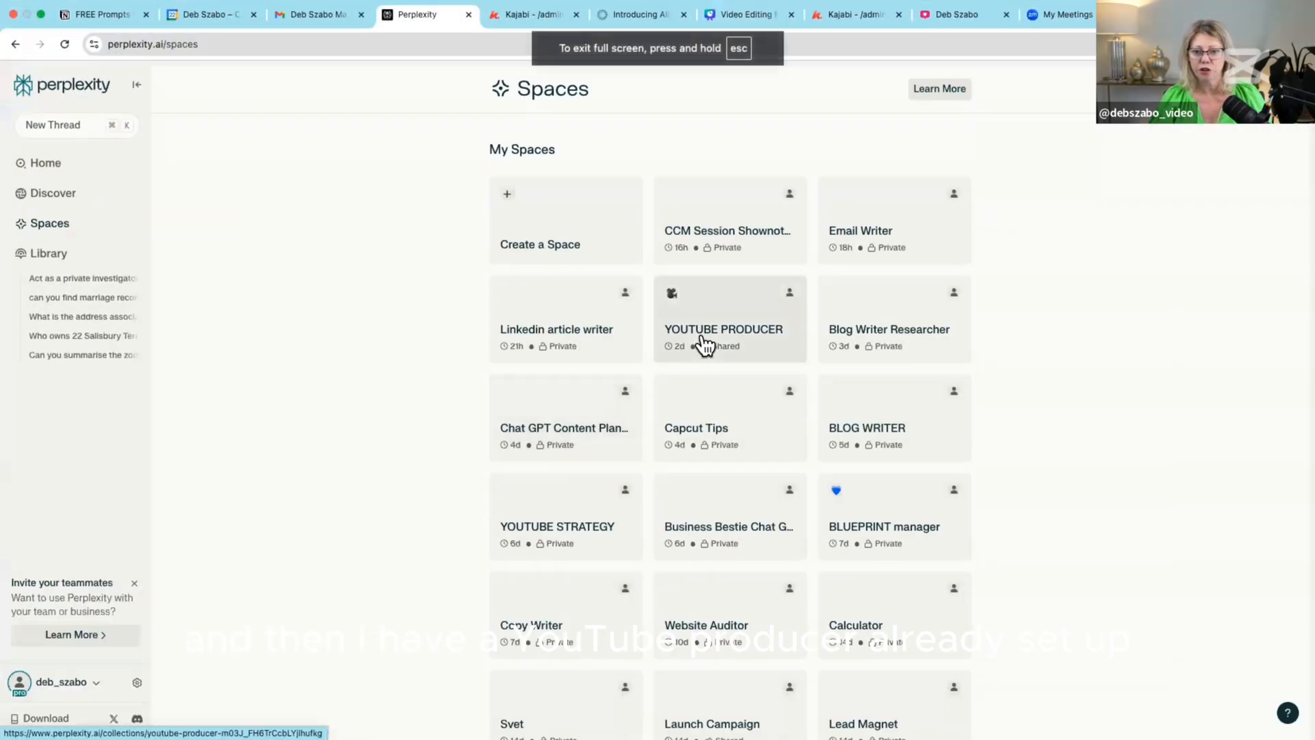
pyautogui.click(701, 332)
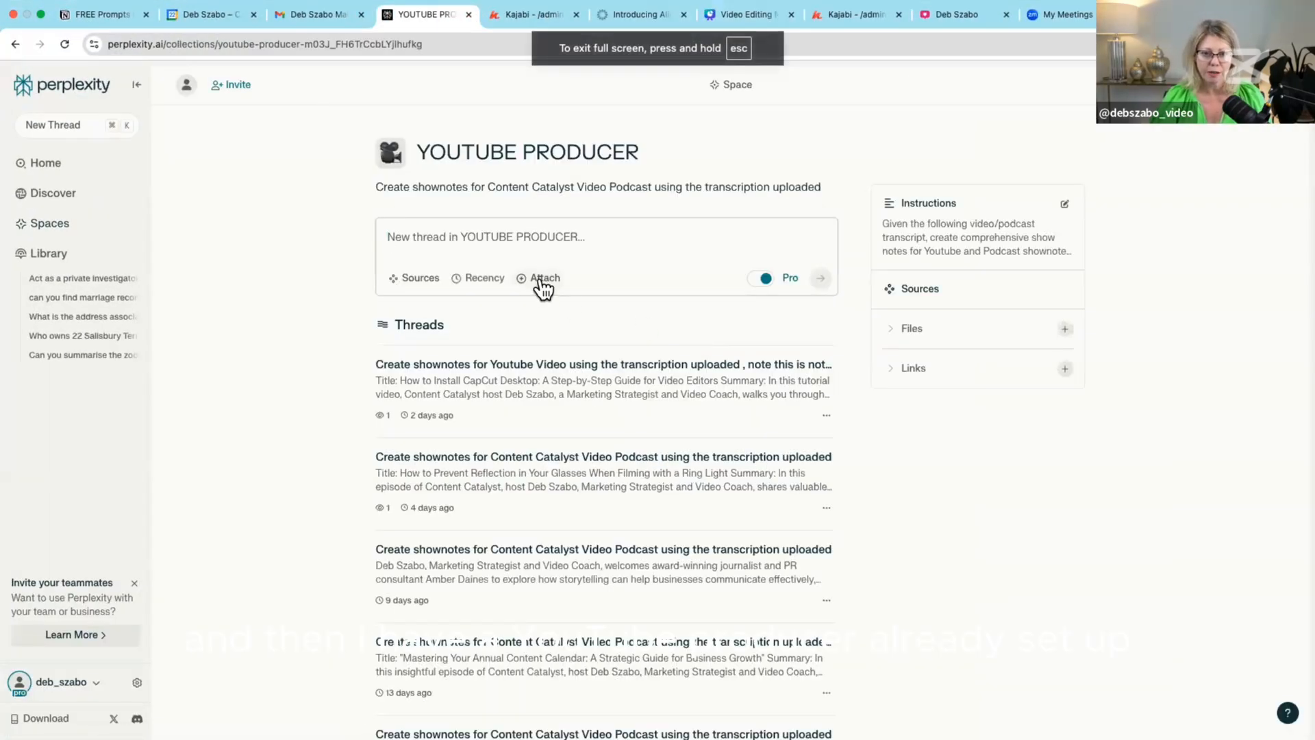
# Step: Attach the transcript "Installing Capcut Desktop(1).txt" from the Capcut Editing Series folder in Dropbox to the new thread
pyautogui.click(540, 278)
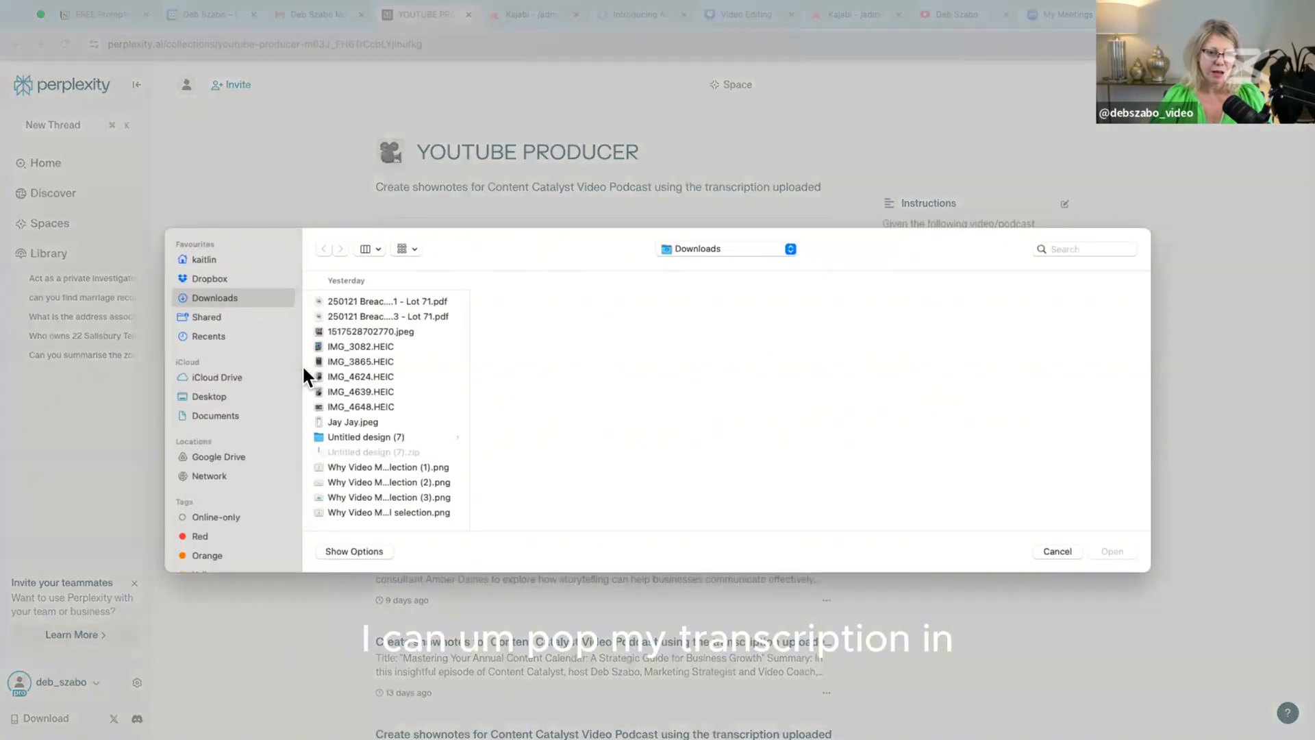
pyautogui.scroll(-5, 210, 445)
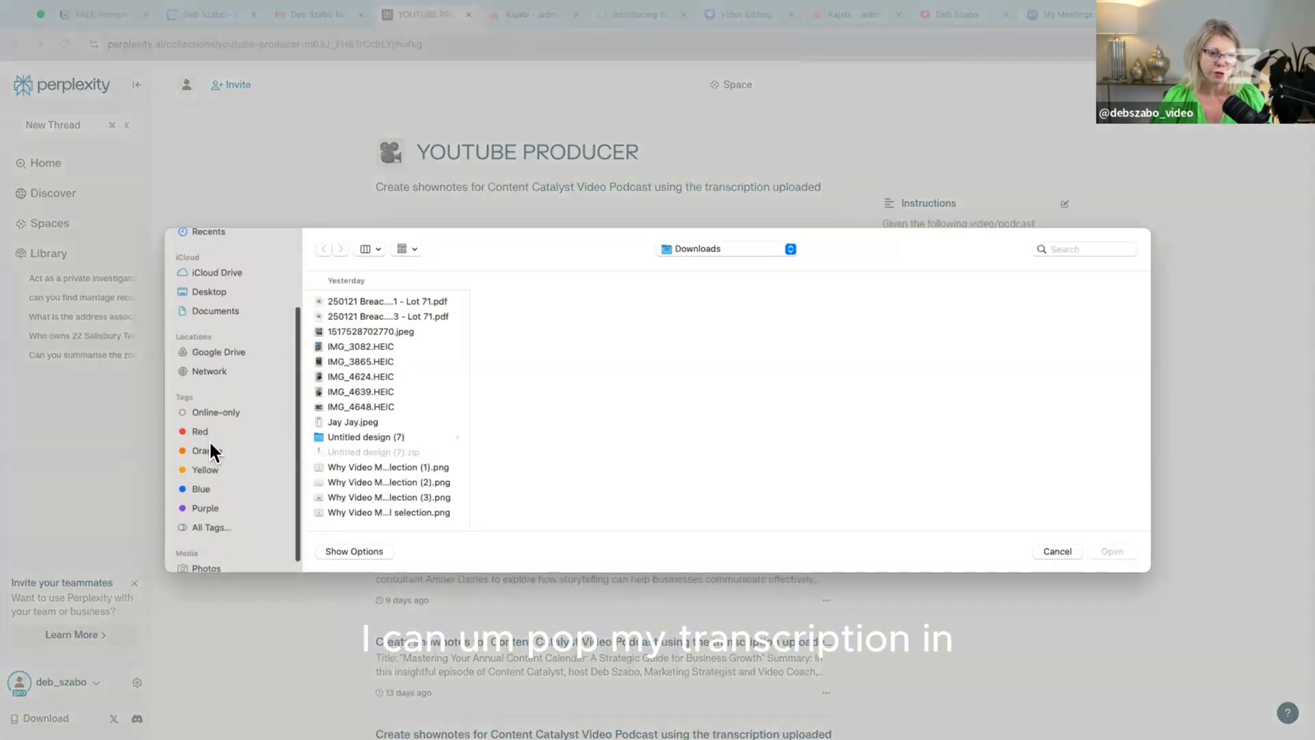
pyautogui.scroll(5, 210, 445)
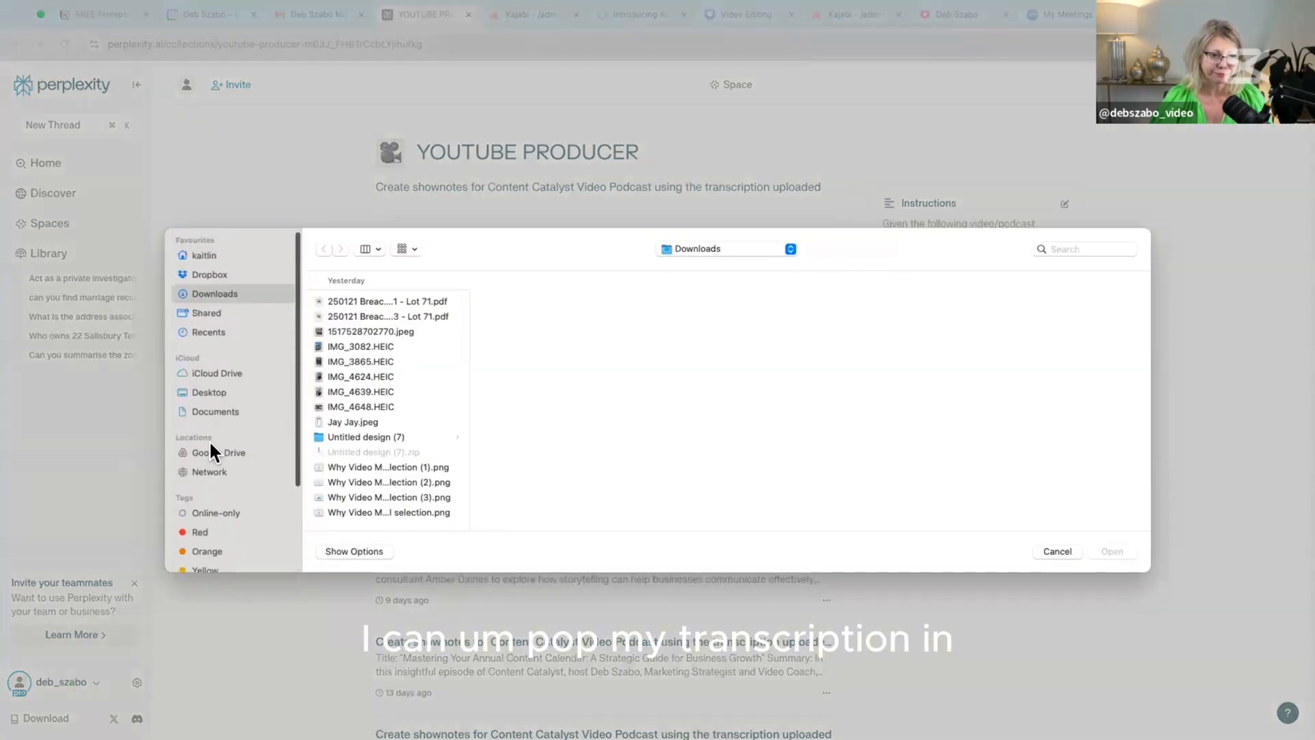
pyautogui.click(199, 278)
pyautogui.click(369, 302)
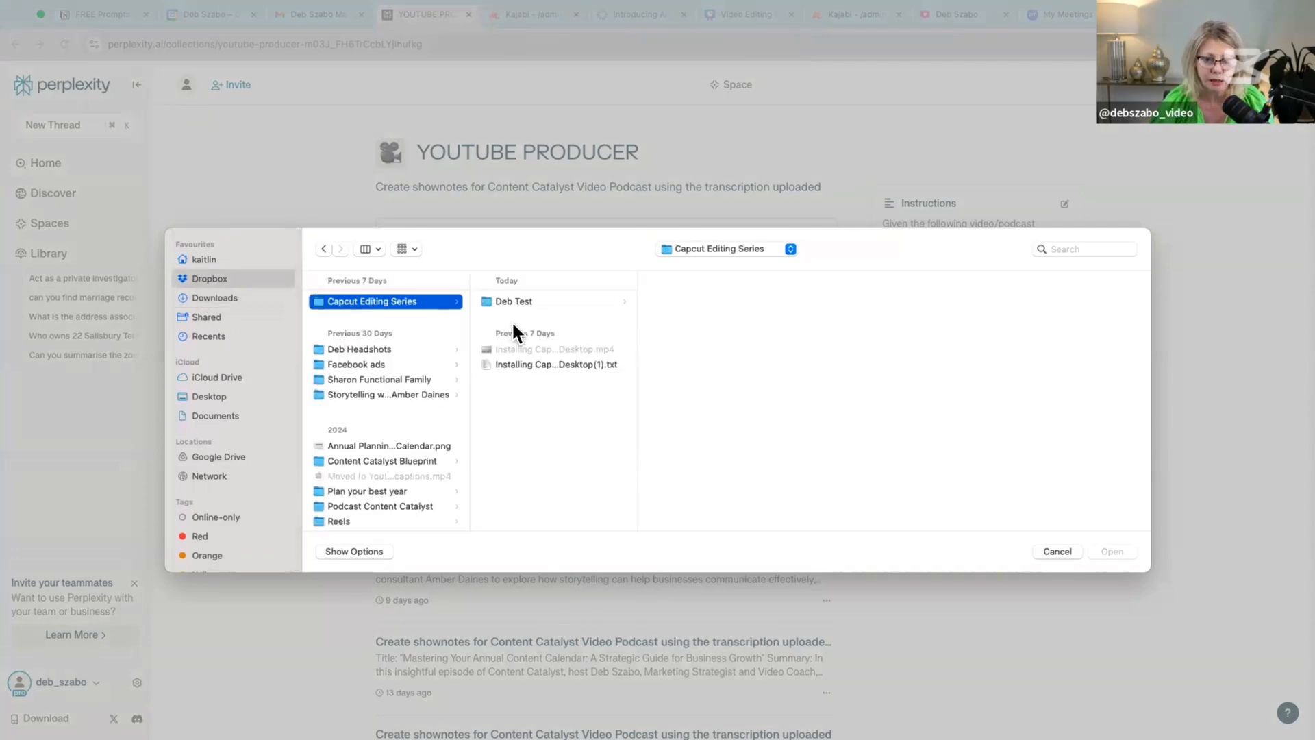
pyautogui.click(548, 365)
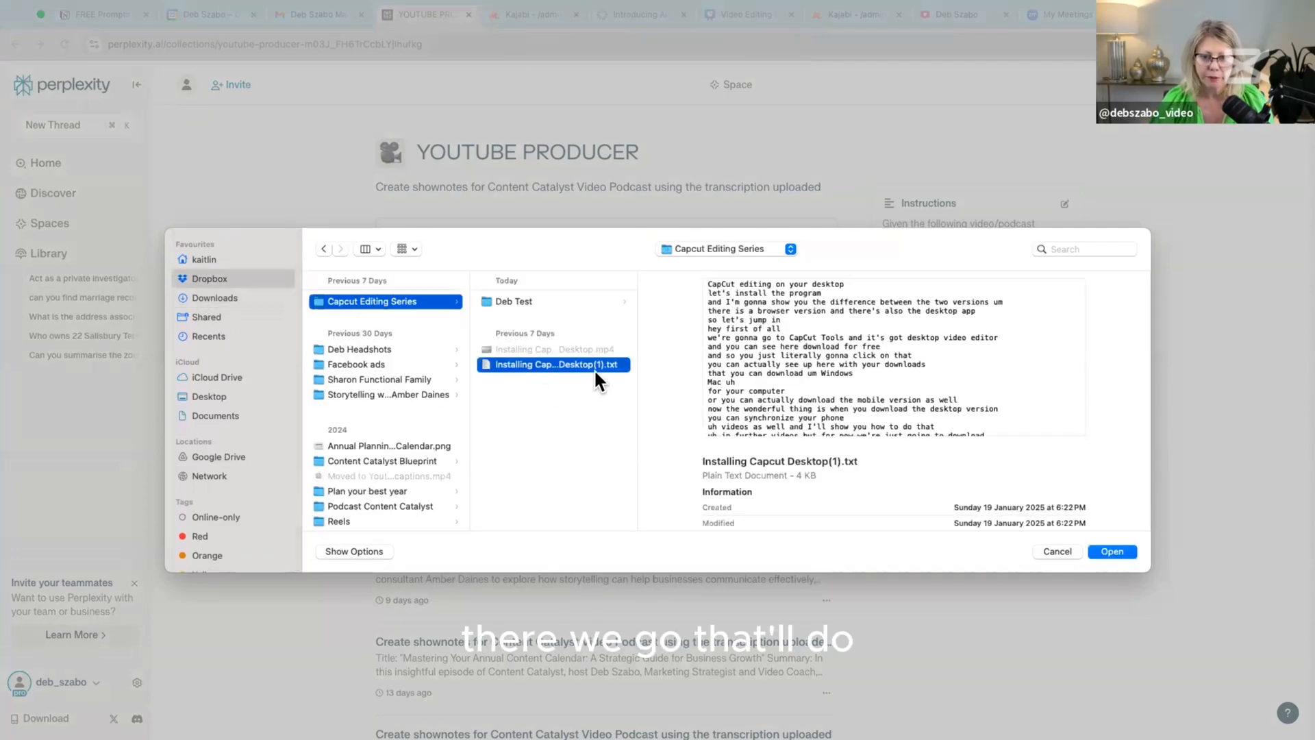
pyautogui.click(1105, 552)
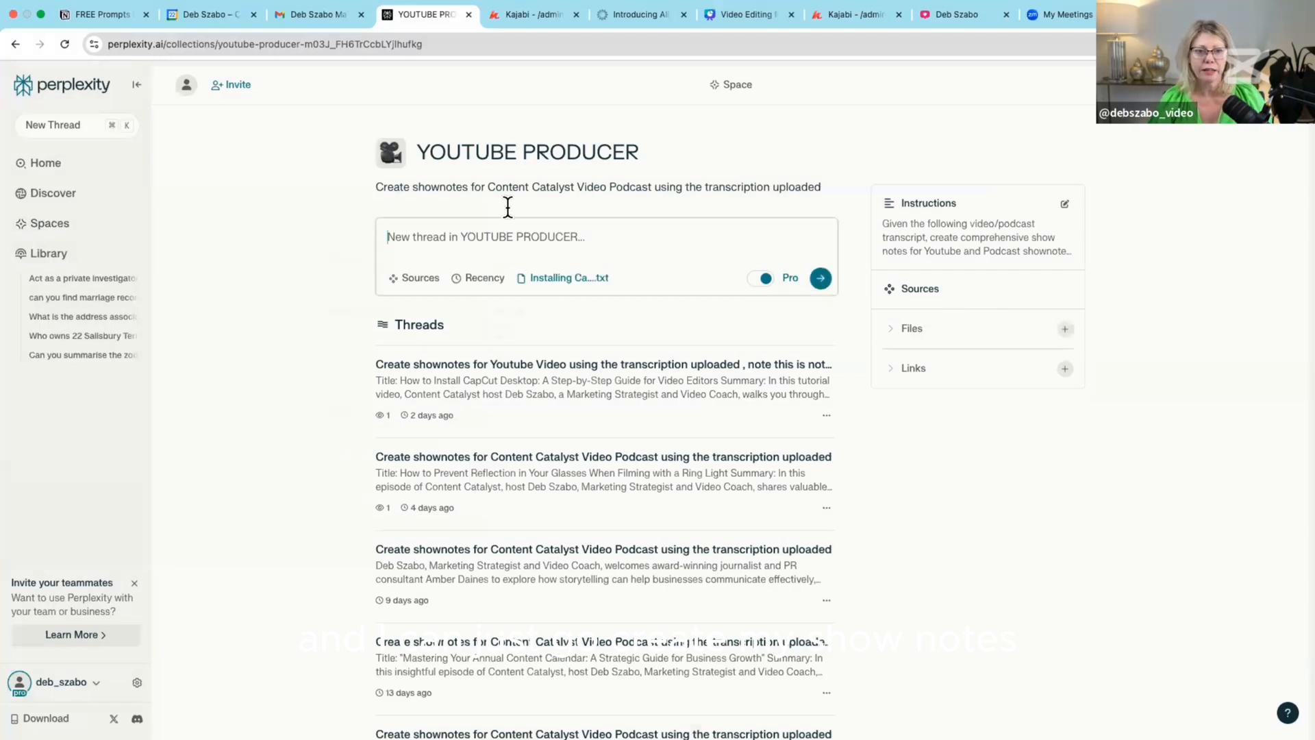
# Step: Copy the space's description "Create shownotes for Content Catalyst Video Podcast using the transcription uploaded" into the new thread as the prompt and submit it
pyautogui.moveTo(378, 184)
pyautogui.mouseDown()
pyautogui.moveTo(693, 214)
pyautogui.moveTo(786, 184)
pyautogui.moveTo(375, 186)
pyautogui.mouseUp()
pyautogui.press('super+c')
pyautogui.click(457, 227)
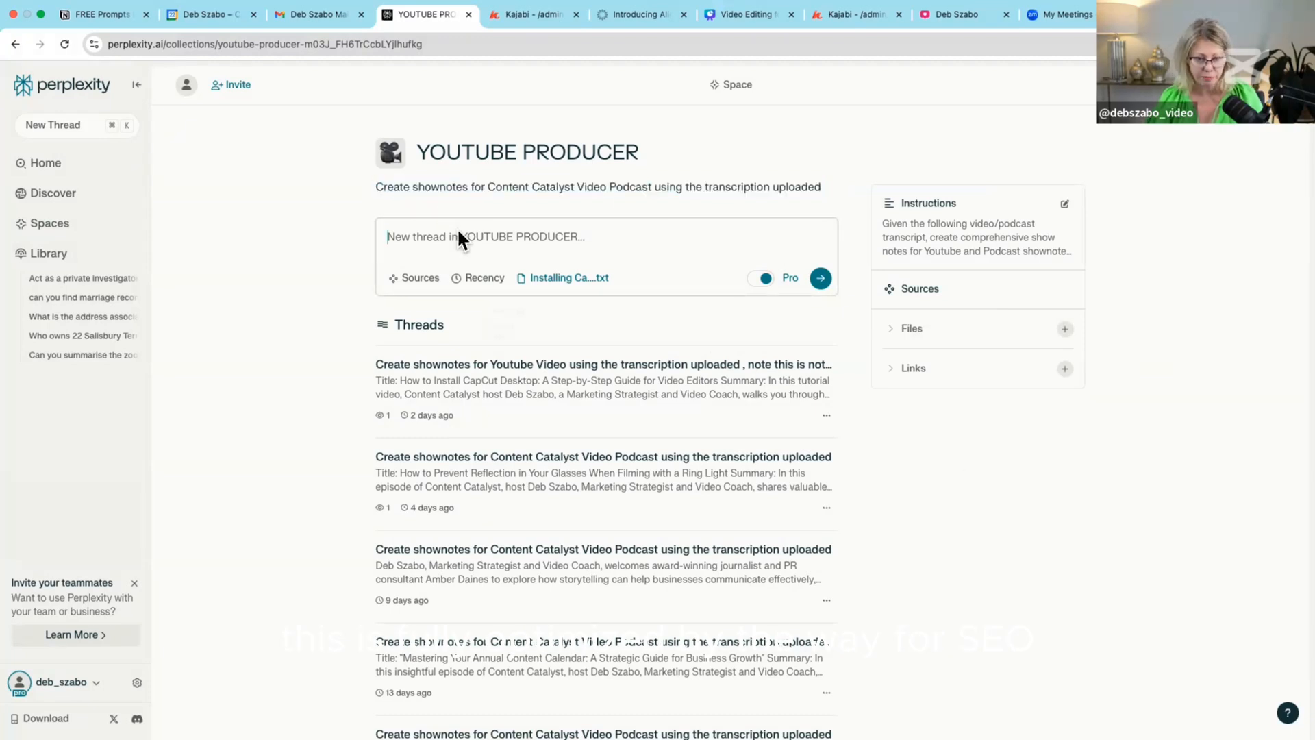
pyautogui.press('super+v')
pyautogui.press('Return')
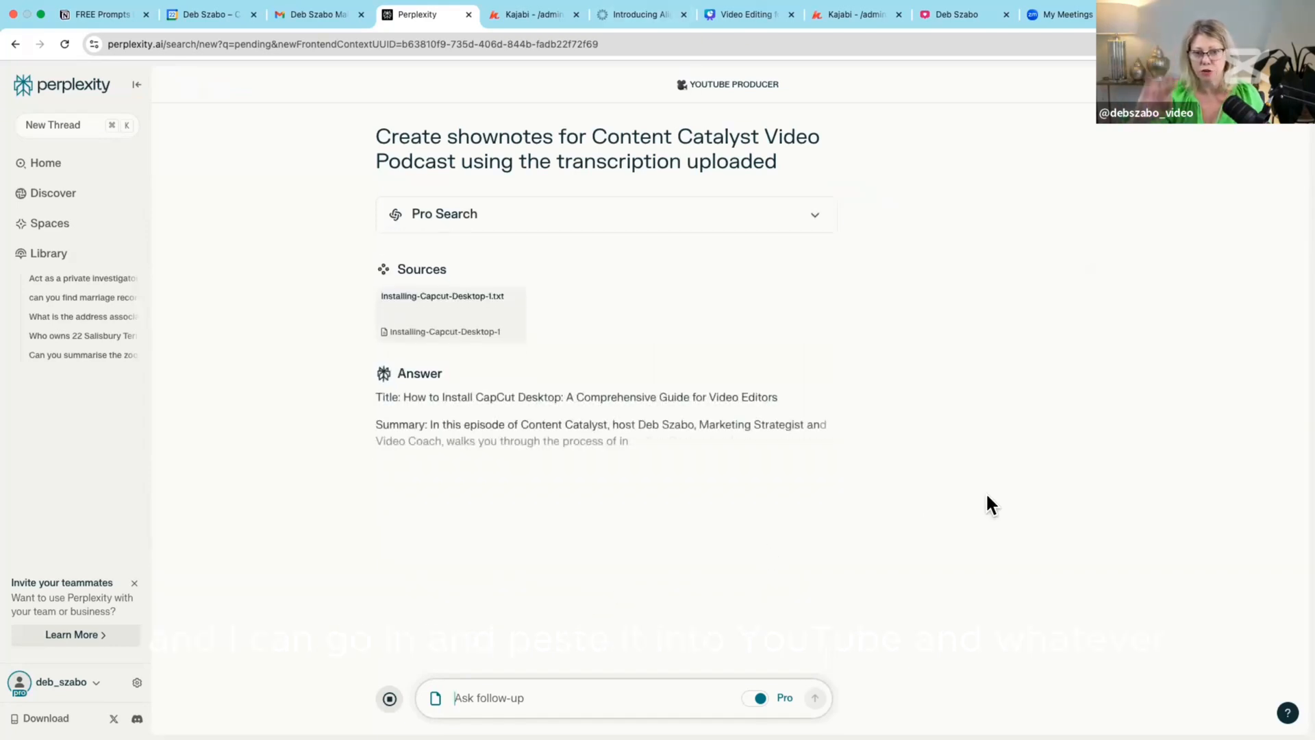
# Step: Switch to the "Video Editing for Beginners" presentation in Canva and present slide 10, "TURN 1 VIDEO", in full screen
pyautogui.click(747, 15)
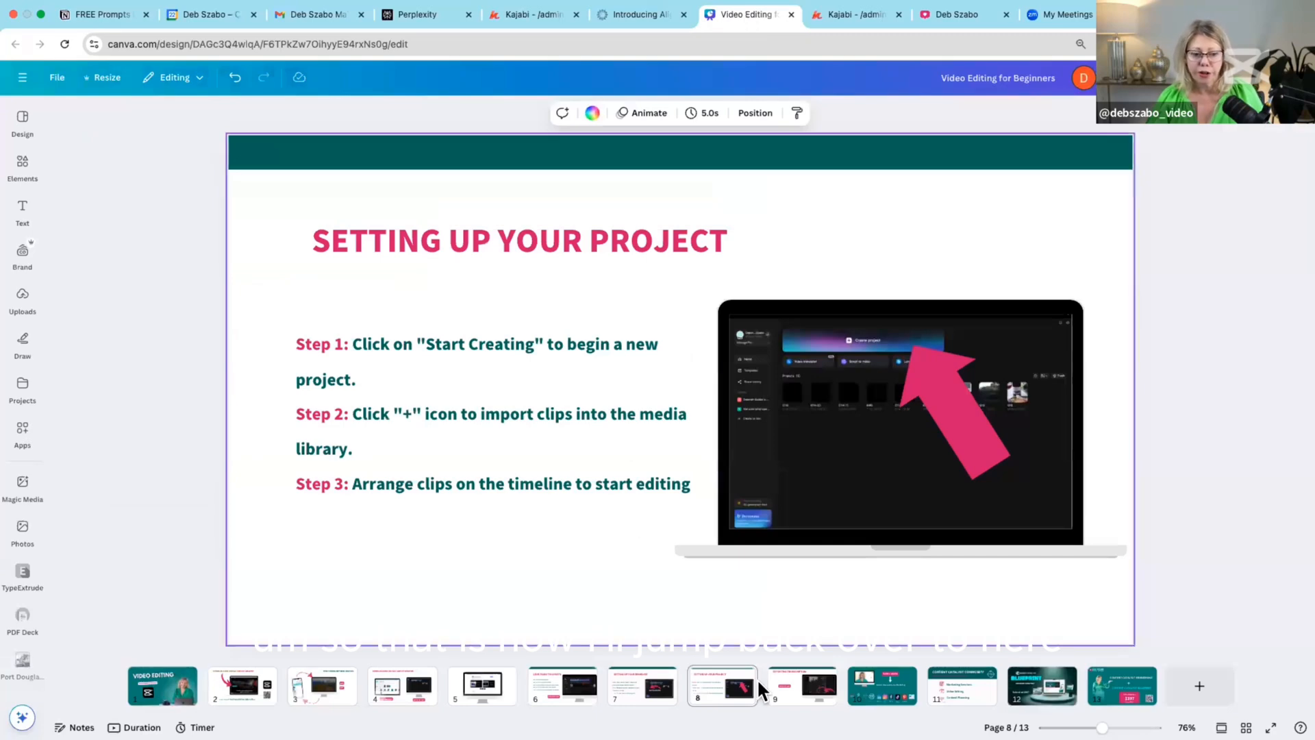
pyautogui.click(883, 692)
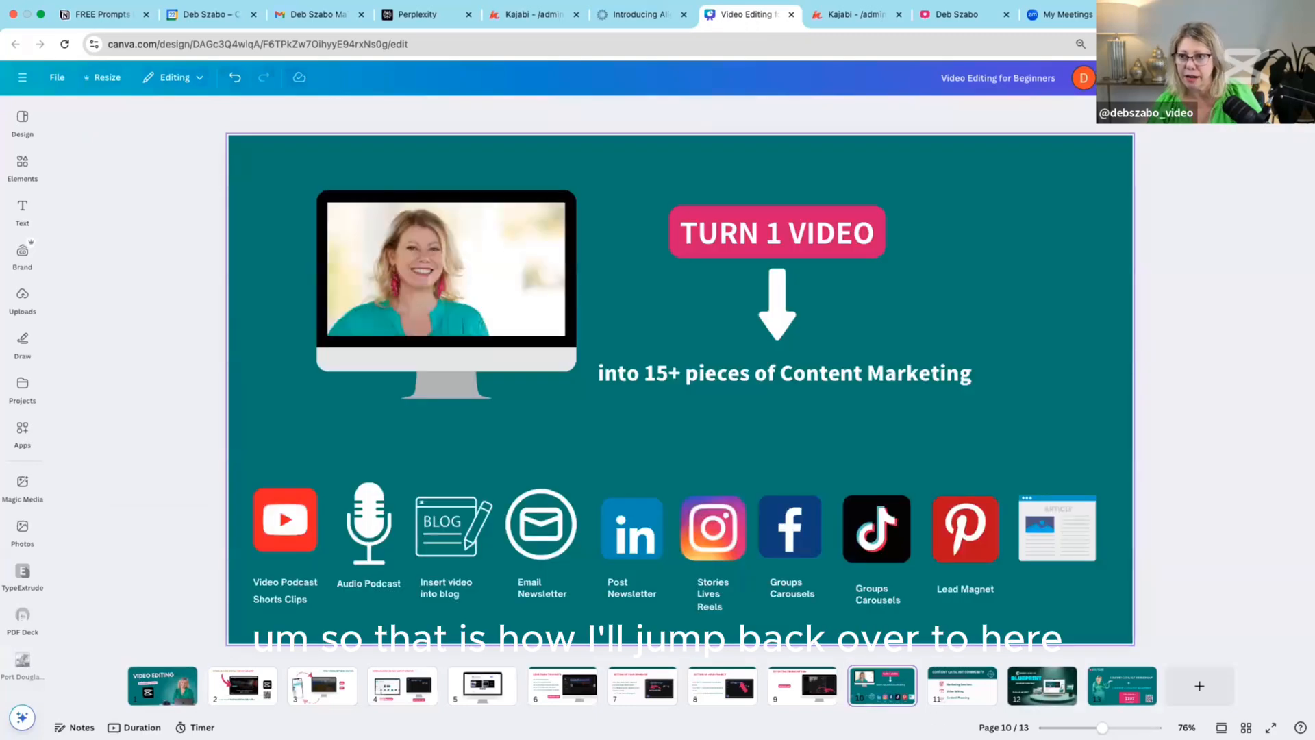
pyautogui.click(1195, 78)
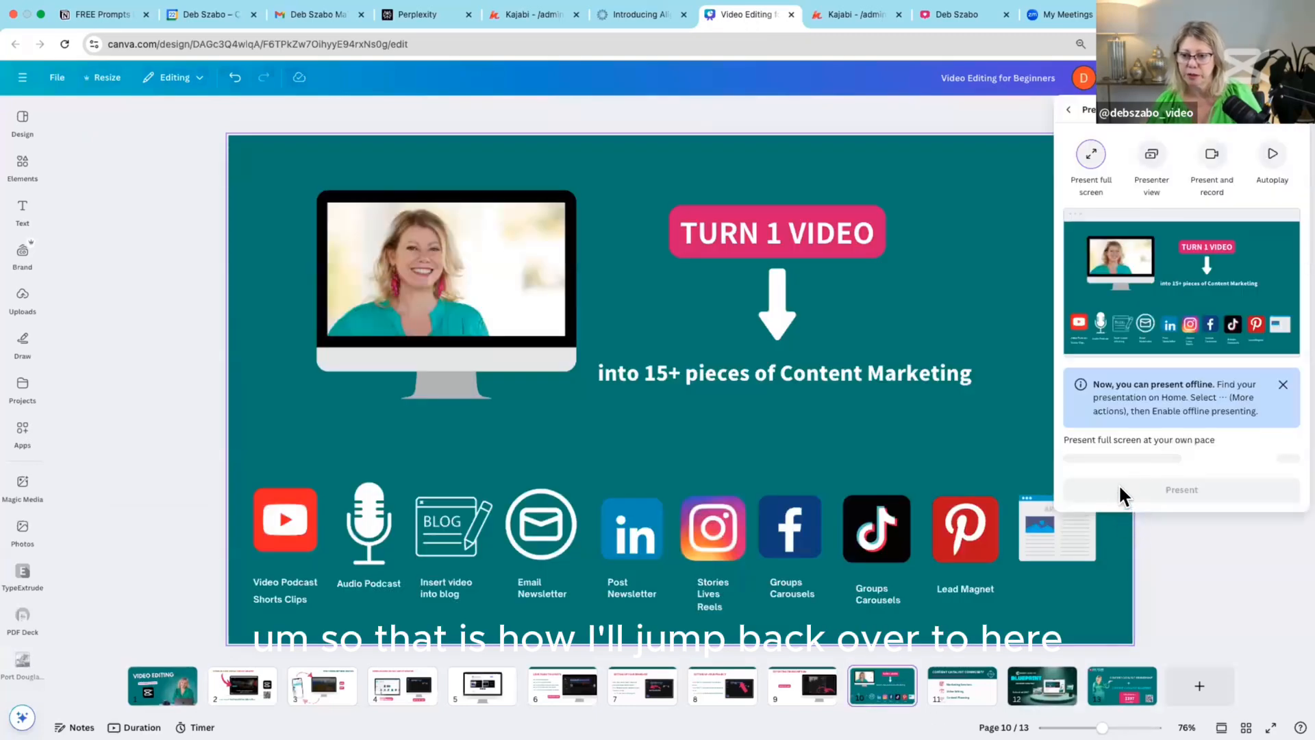
pyautogui.click(1125, 472)
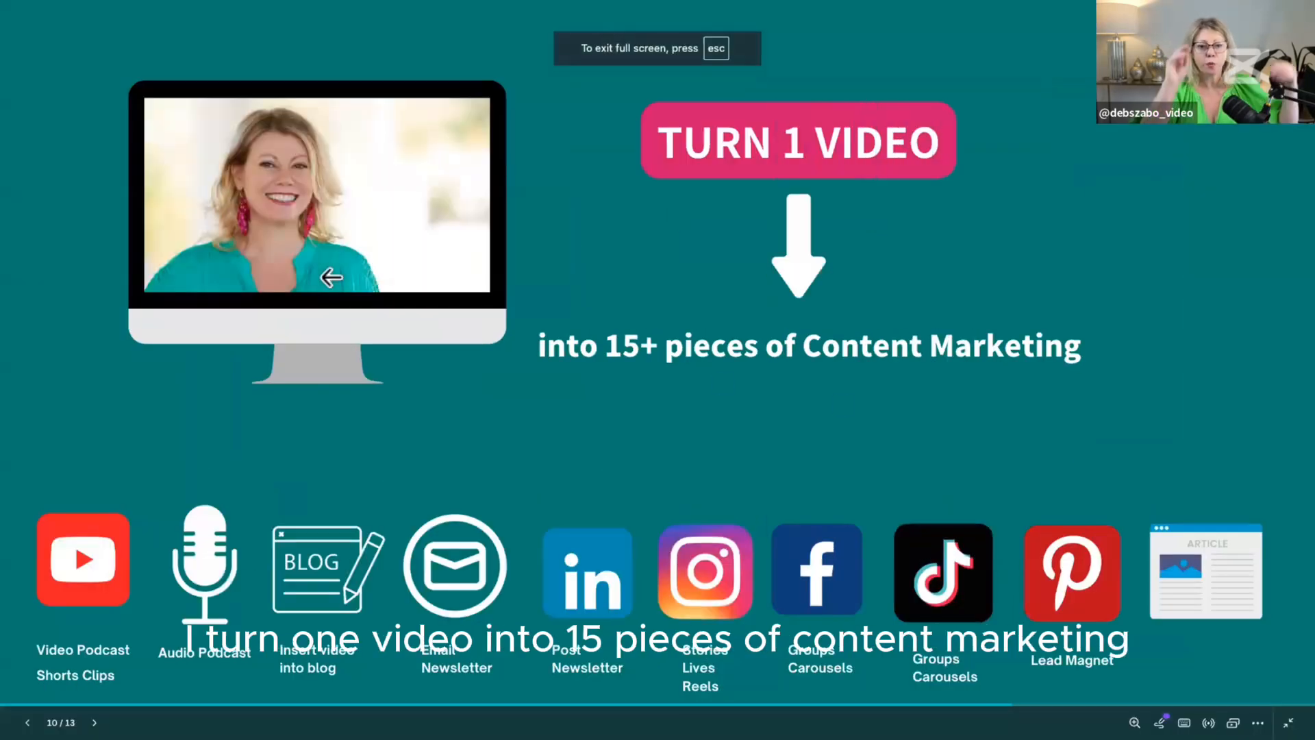
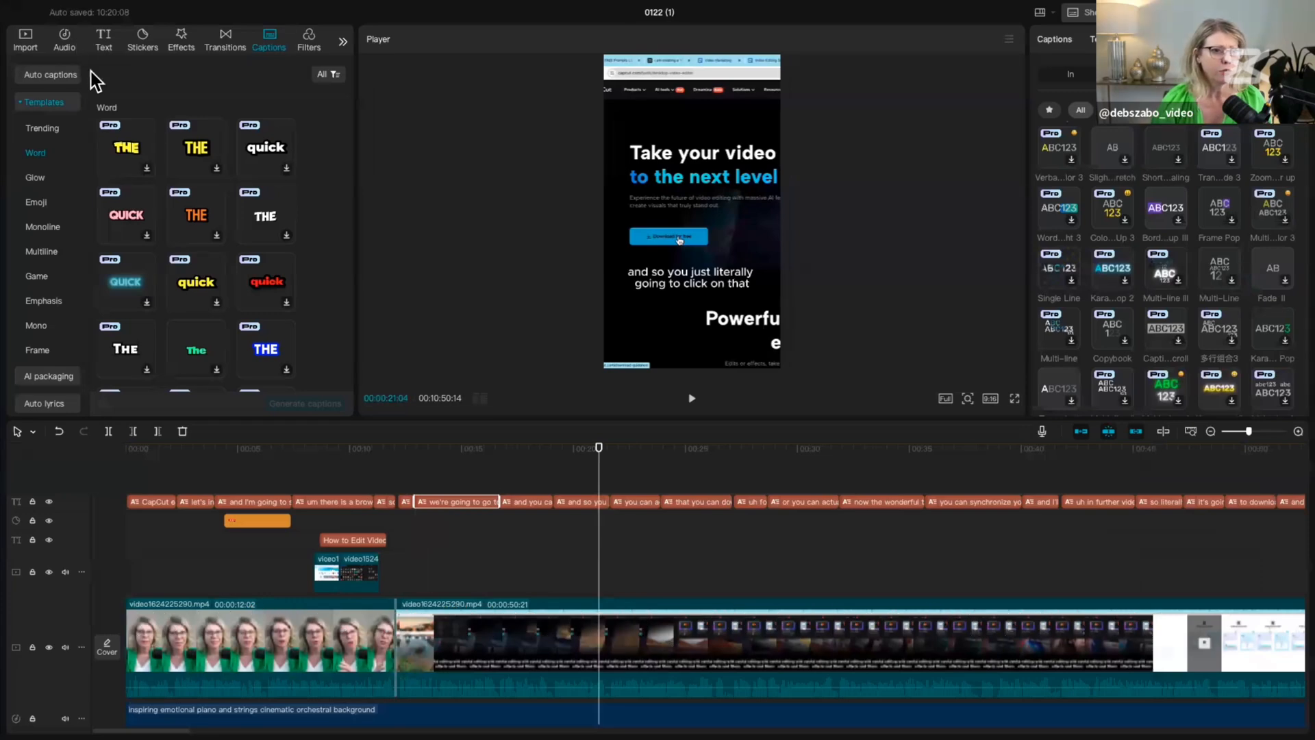
# Step: In CapCut, look through the audio library's sound effects, copyright check and music sections
pyautogui.click(65, 39)
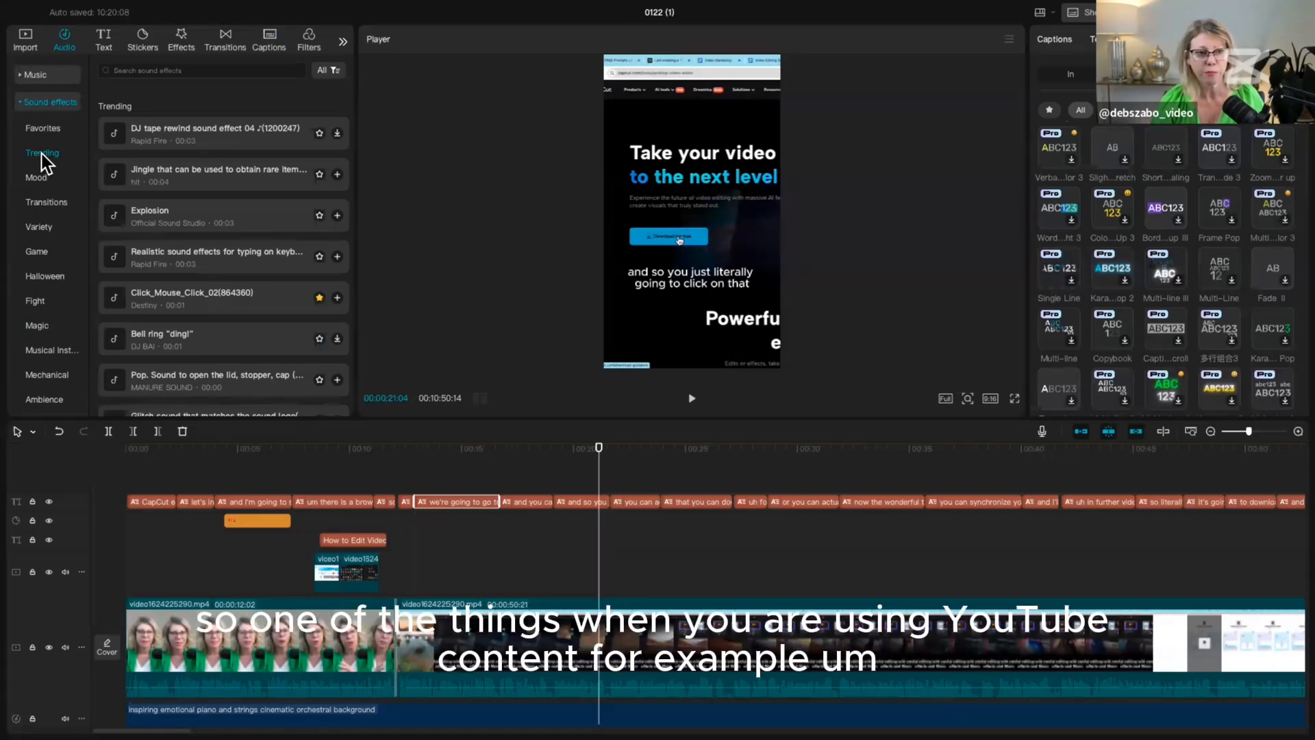
pyautogui.click(24, 104)
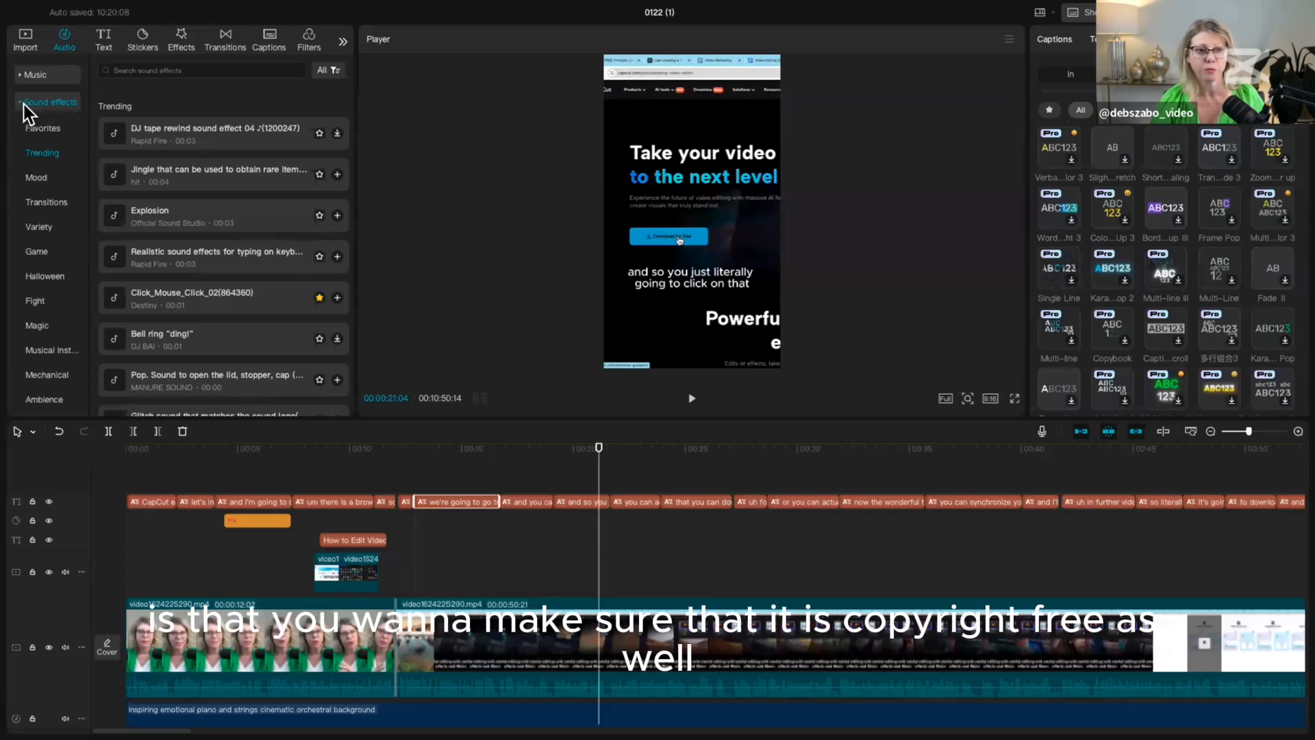
pyautogui.click(39, 127)
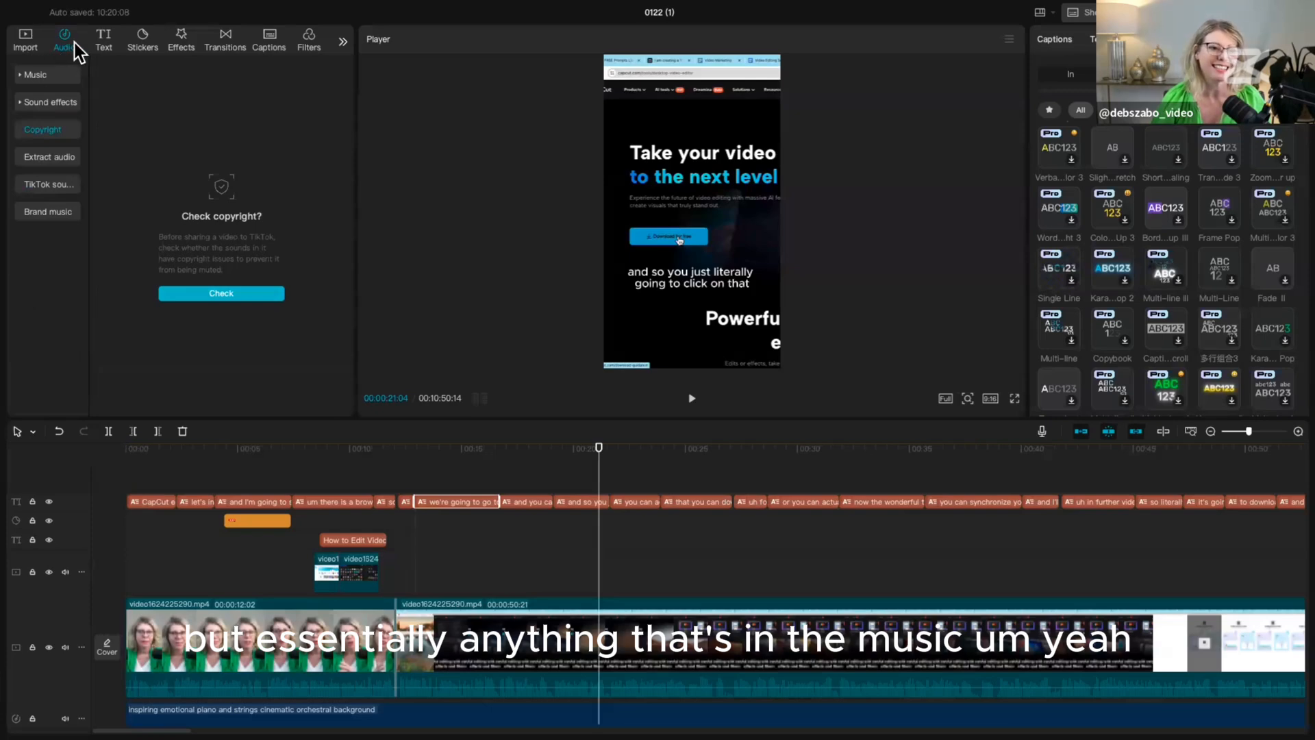
pyautogui.click(35, 74)
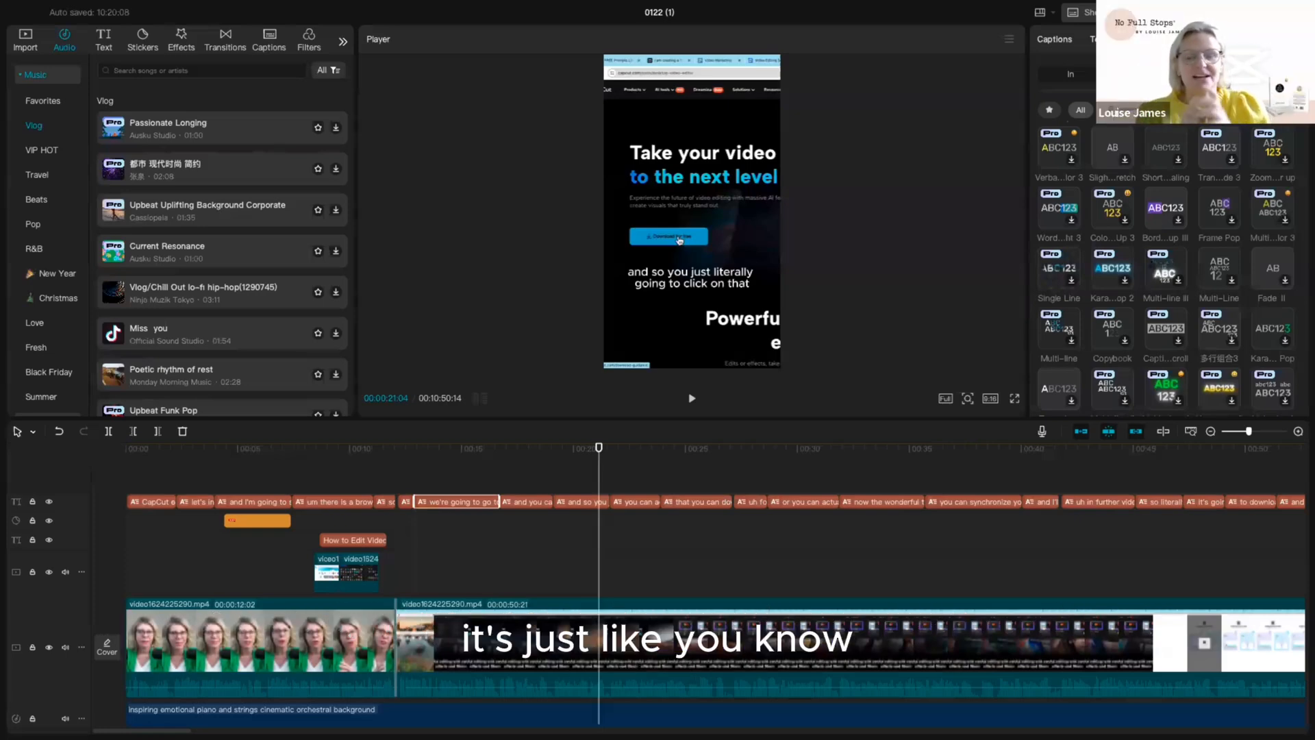
# Step: Try the project in the 16:9 aspect ratio with the second main video clip selected, and return it to 9:16
pyautogui.click(991, 400)
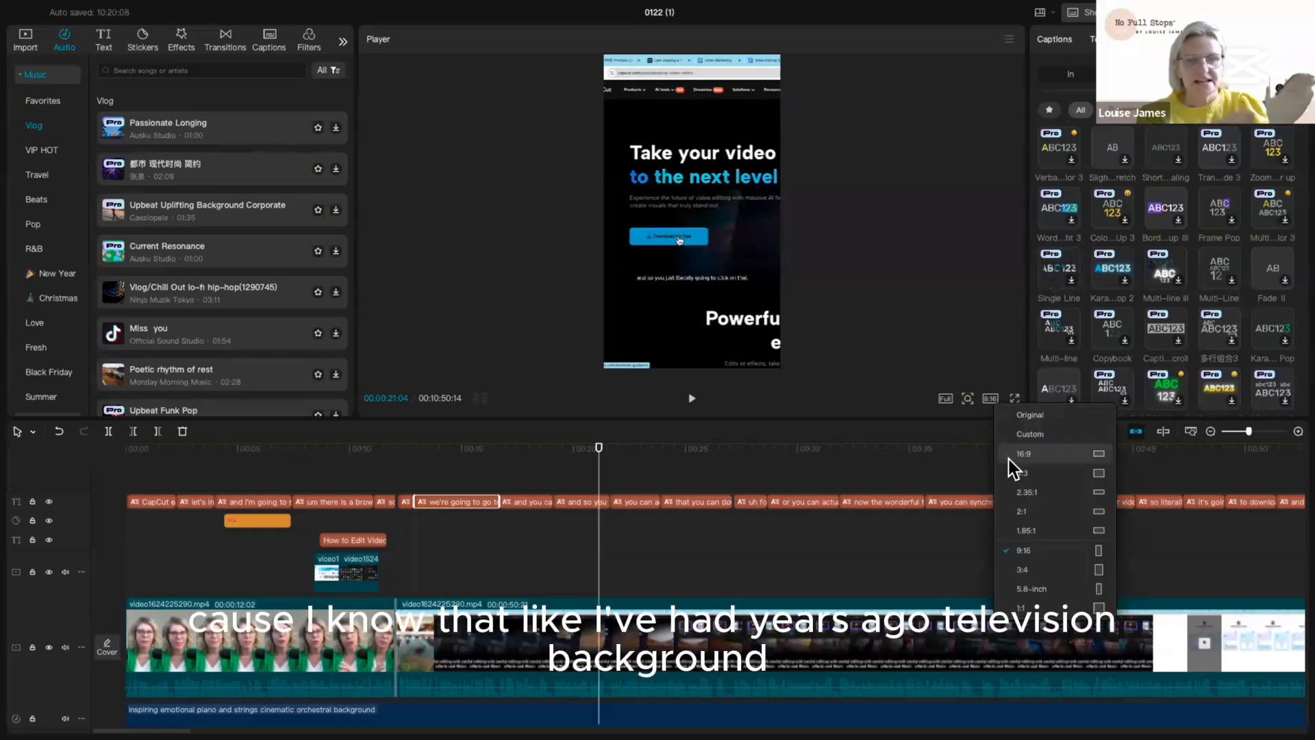
pyautogui.click(1014, 454)
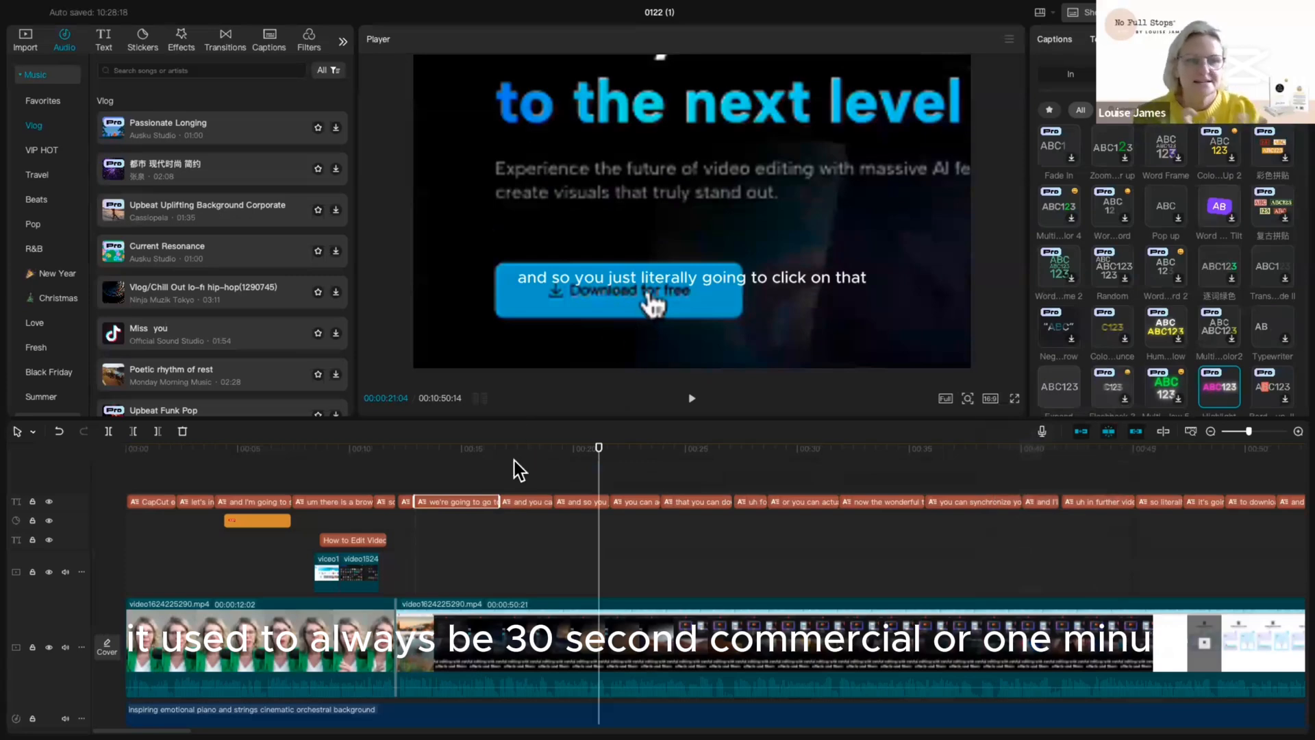
pyautogui.click(515, 638)
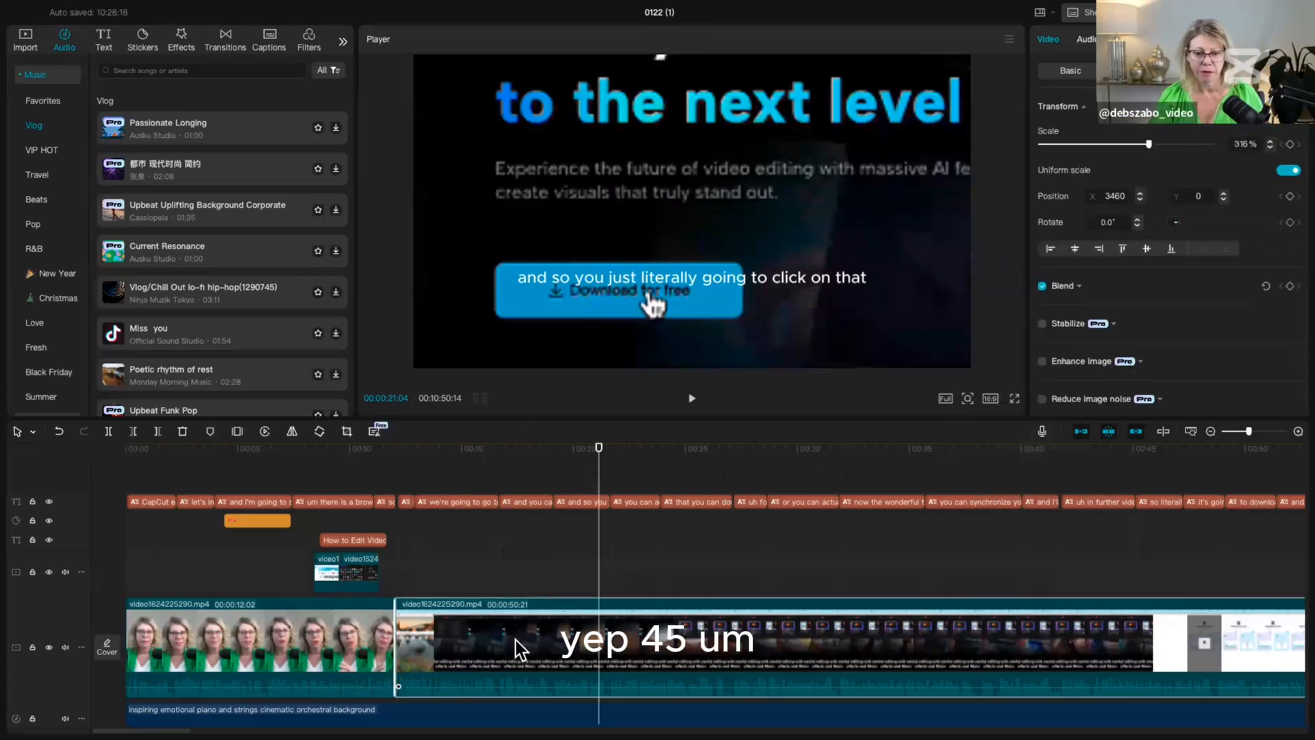
pyautogui.click(996, 400)
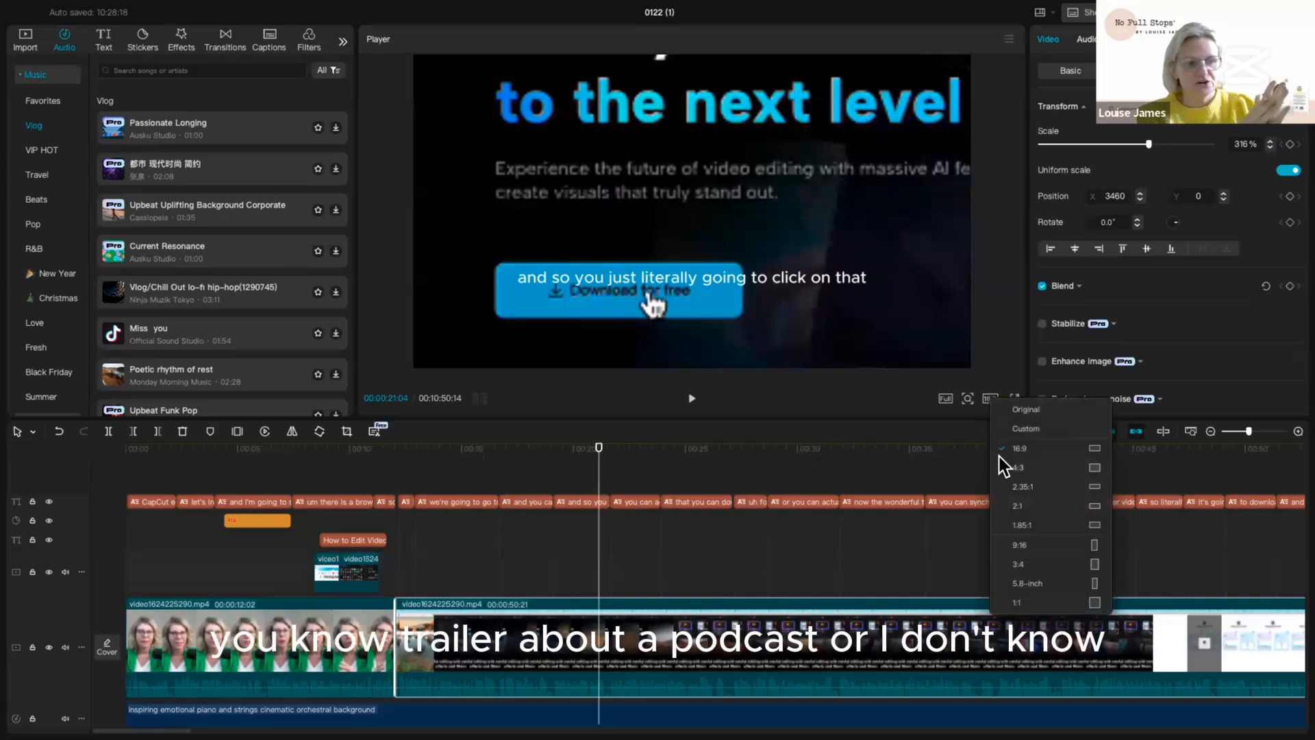
pyautogui.click(1000, 544)
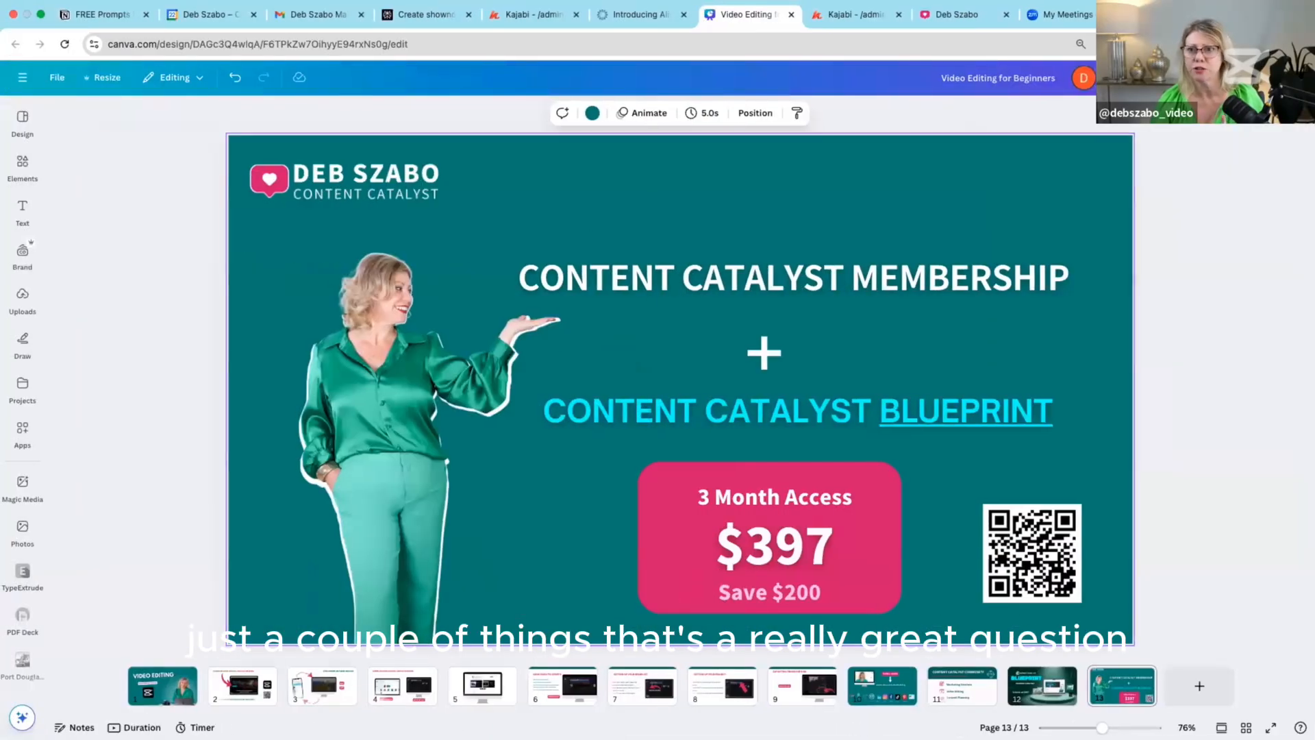
# Step: In Chrome, open the presenter's website in a new tab and open its blog post "Why Video Marketing Is No Longer Optional for Business Growth in 2025"
pyautogui.press('super+t')
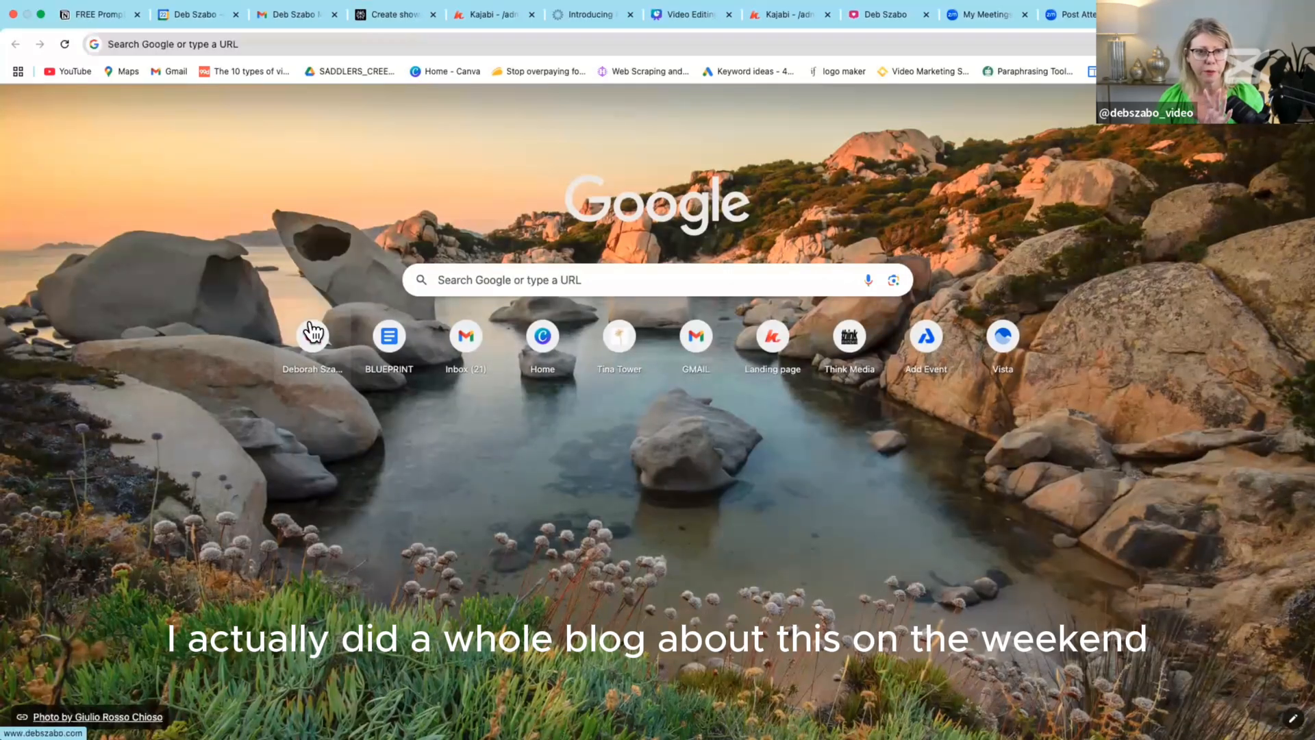
pyautogui.click(313, 342)
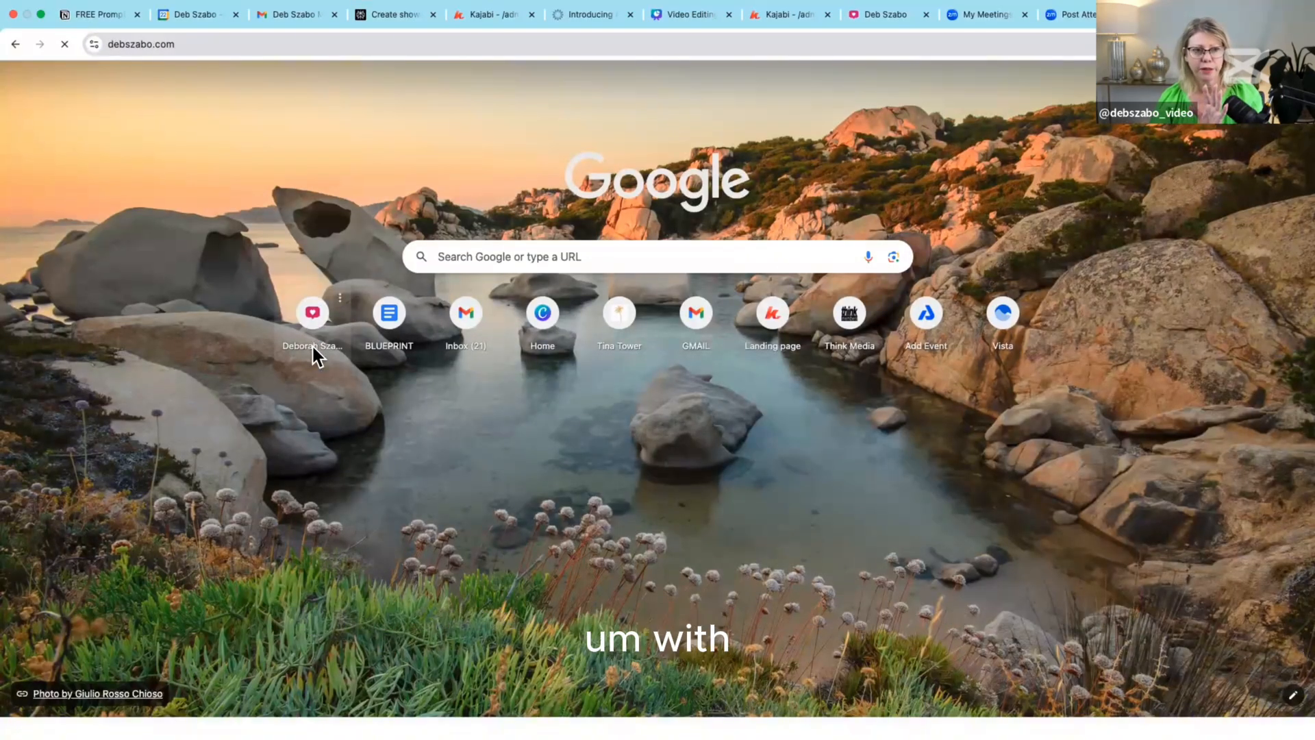
pyautogui.scroll(-4, 273, 464)
pyautogui.scroll(-20, 273, 466)
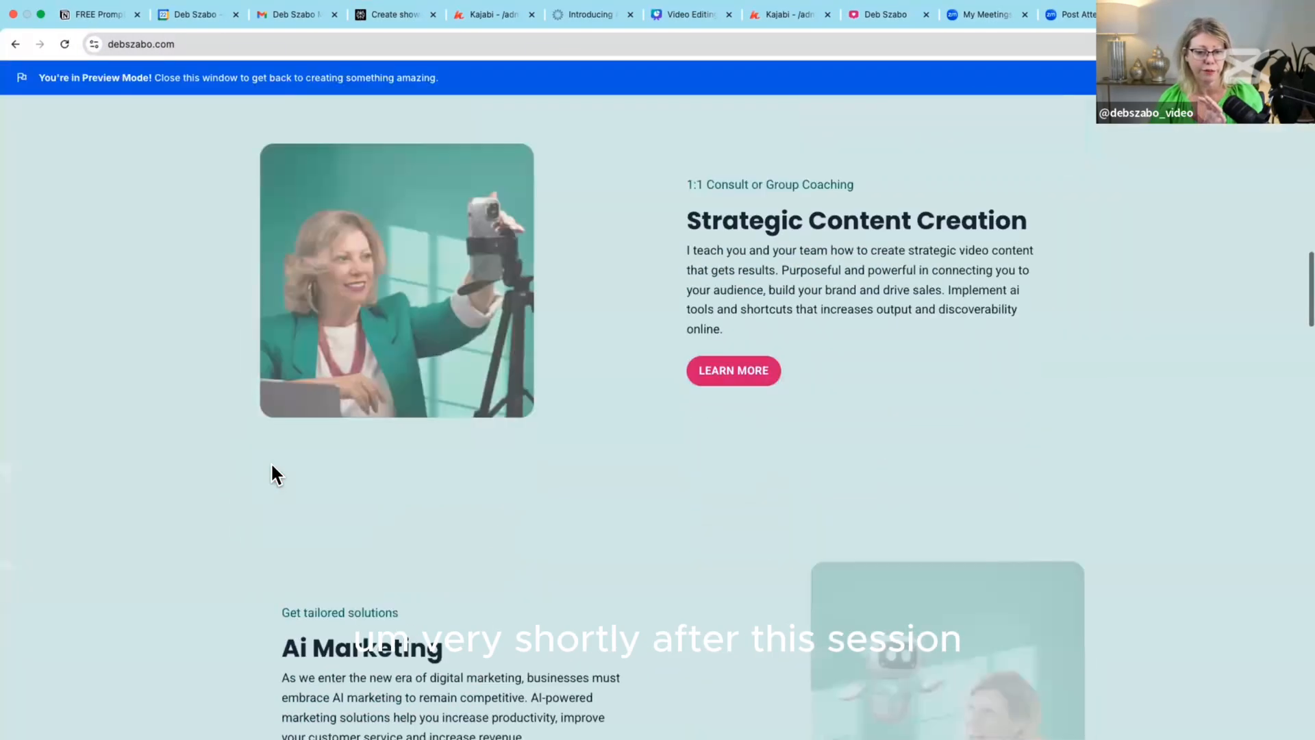
pyautogui.scroll(-13, 273, 465)
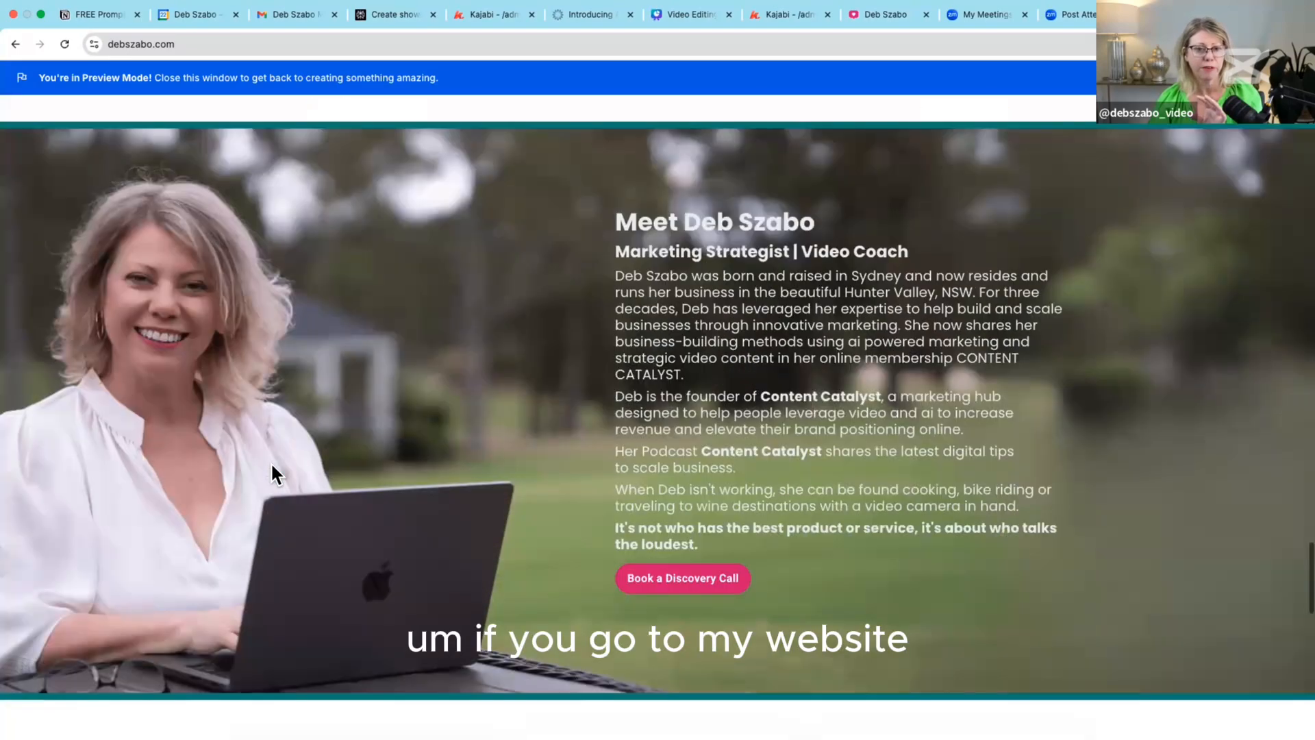
pyautogui.scroll(5, 302, 452)
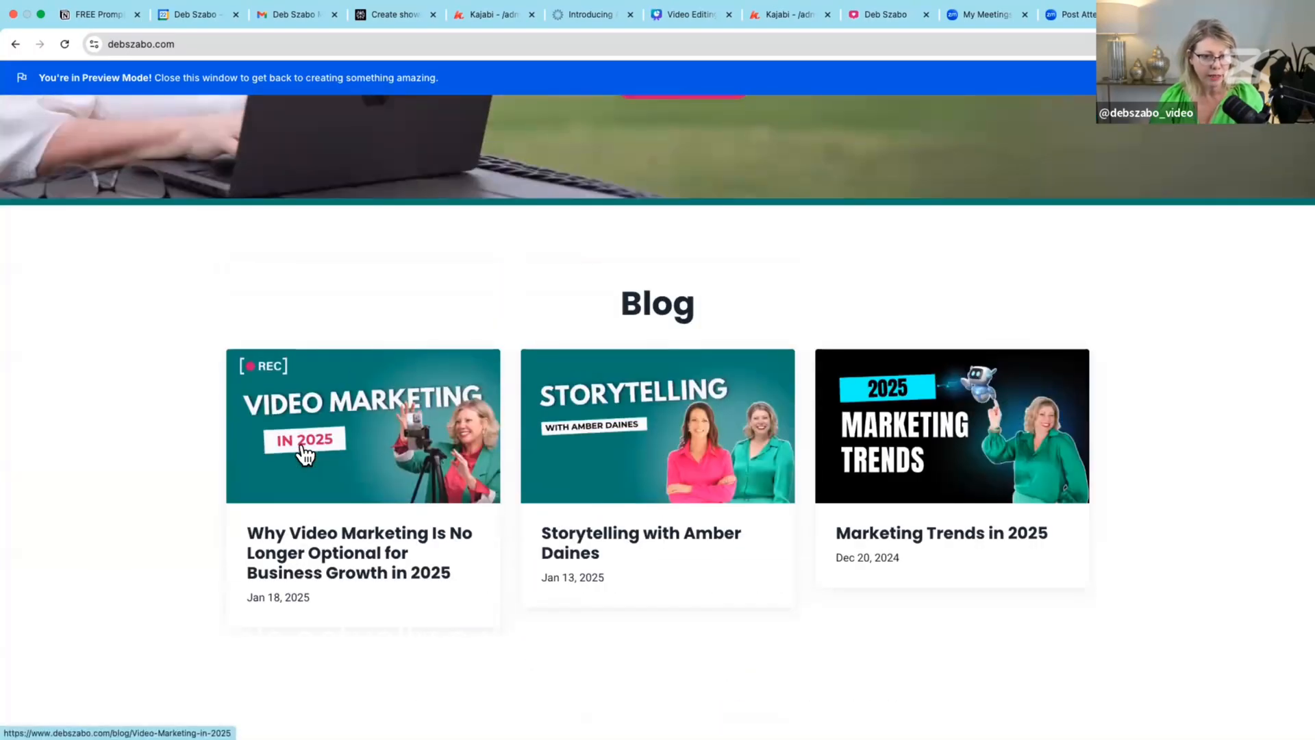
pyautogui.click(305, 455)
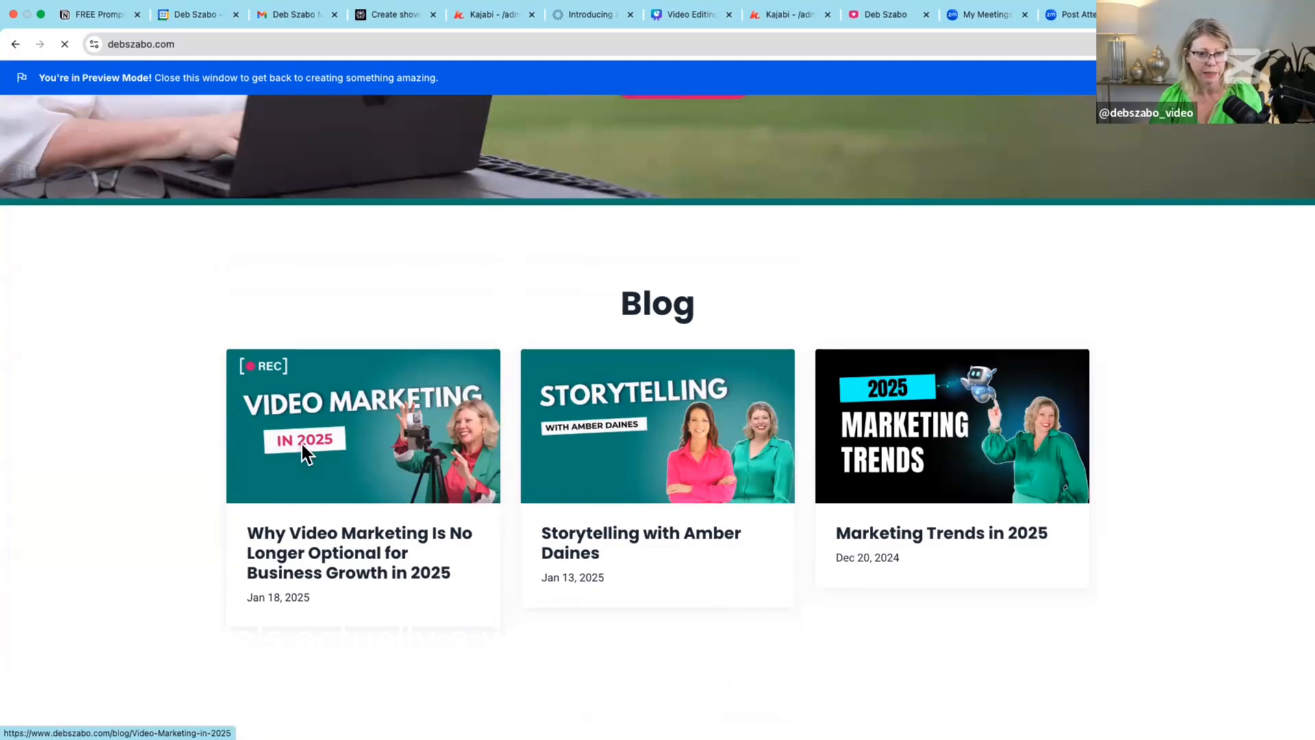
# Step: Examine the blog post's video marketing statistics, short-form length recommendations, and content and equipment advice
pyautogui.scroll(-10, 335, 548)
pyautogui.scroll(-6, 335, 548)
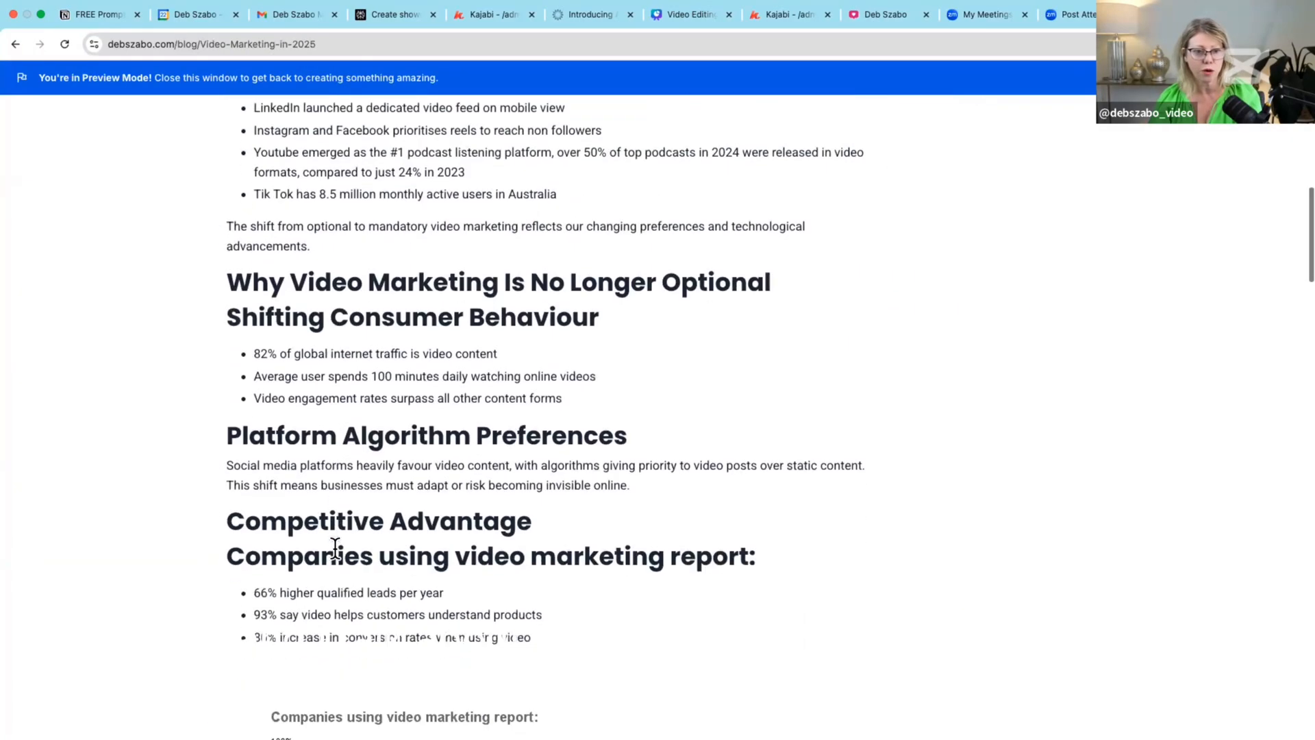
pyautogui.scroll(-17, 335, 549)
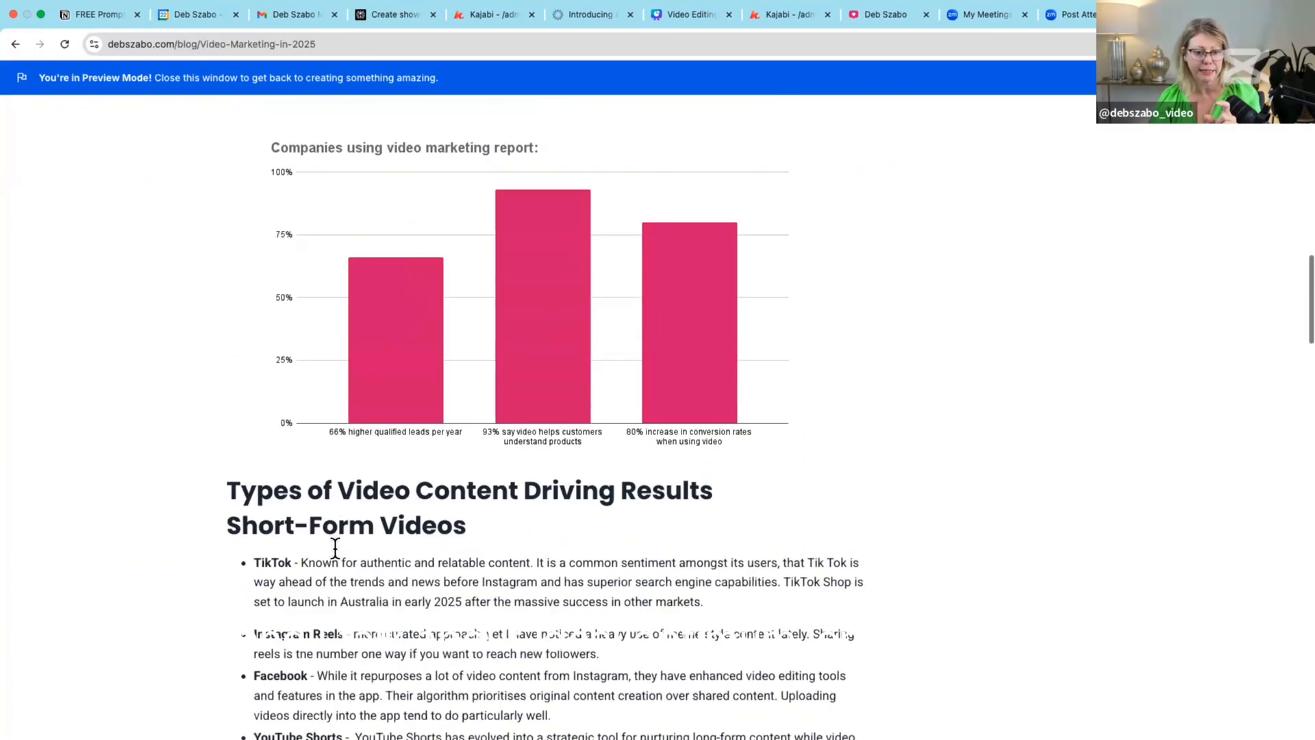
pyautogui.scroll(3, 335, 548)
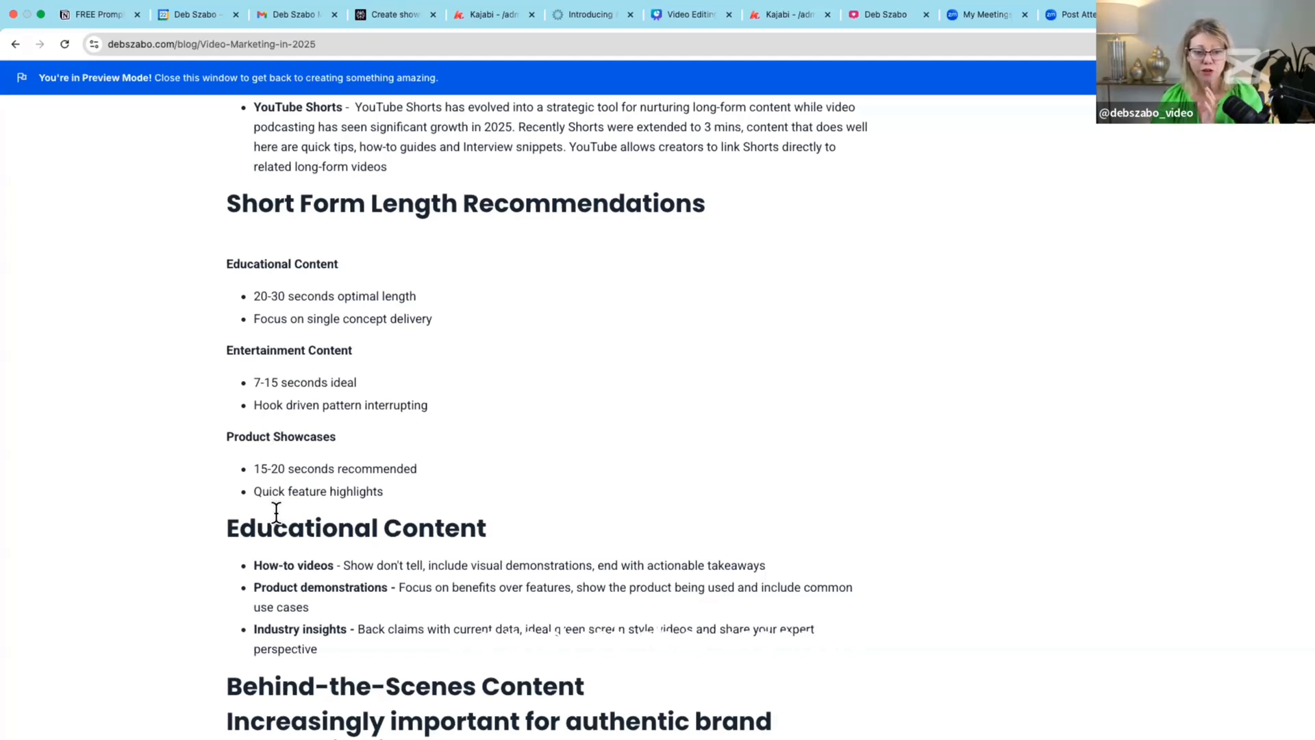
pyautogui.scroll(-1, 276, 513)
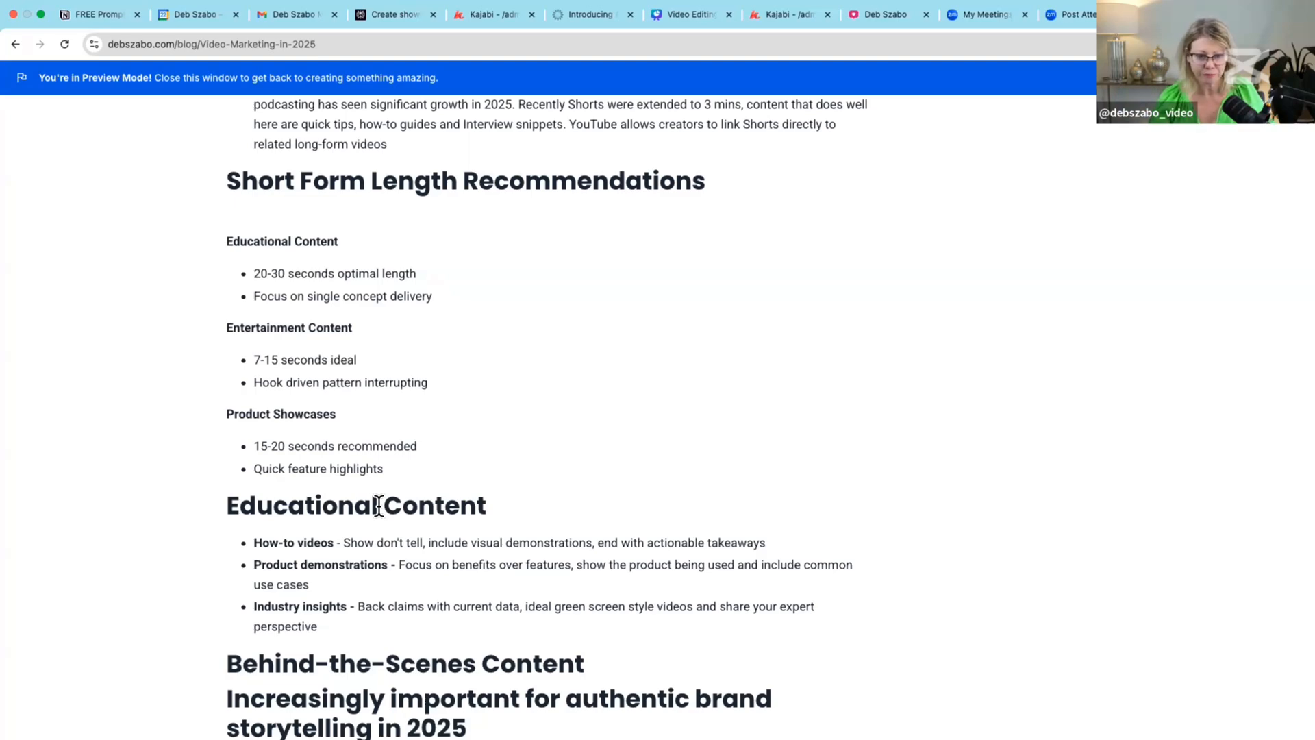
pyautogui.scroll(-5, 379, 505)
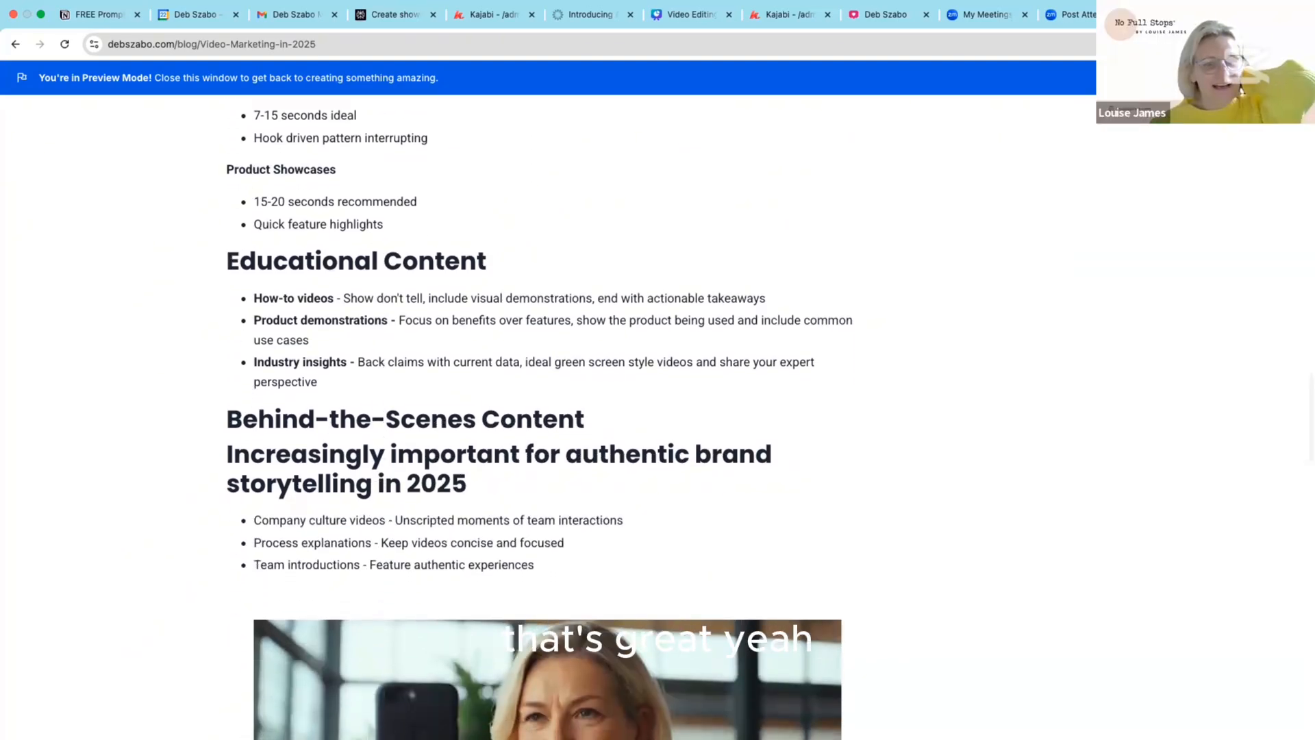
pyautogui.scroll(-12, 452, 483)
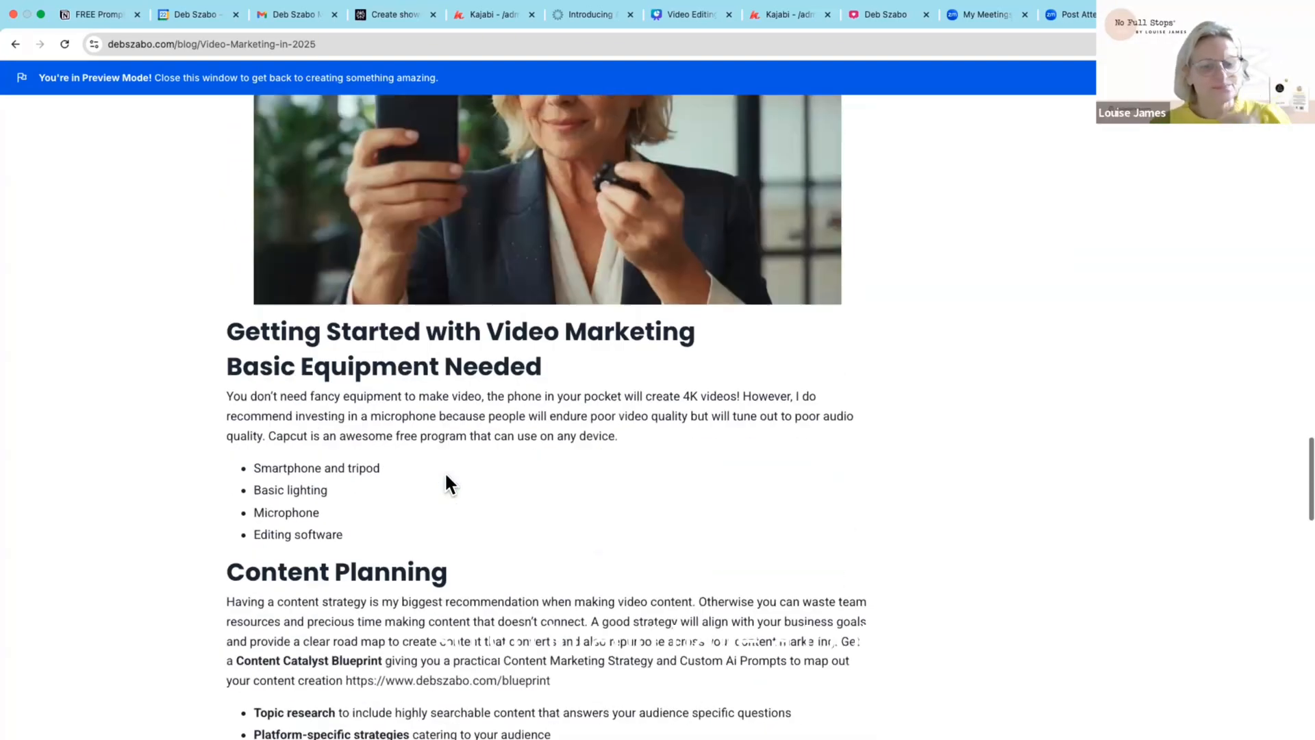
pyautogui.scroll(-3, 446, 475)
pyautogui.scroll(5, 446, 473)
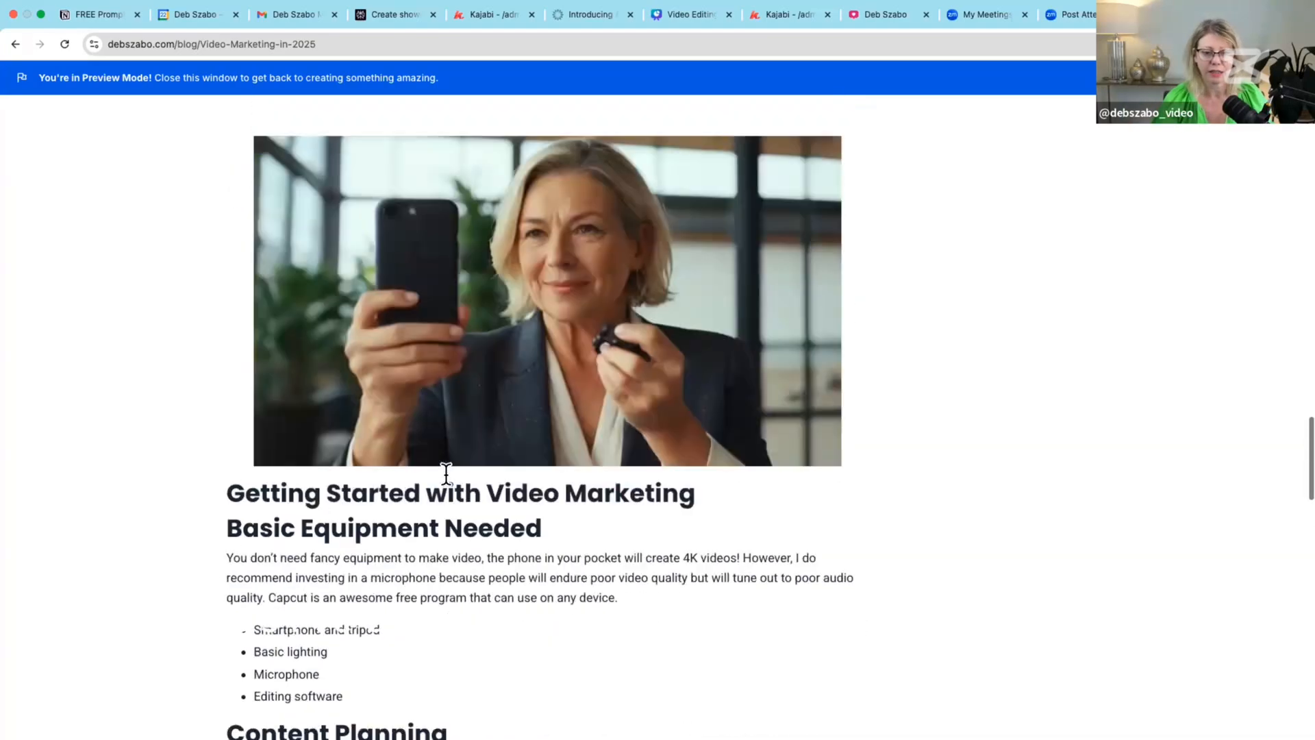
pyautogui.scroll(20, 446, 472)
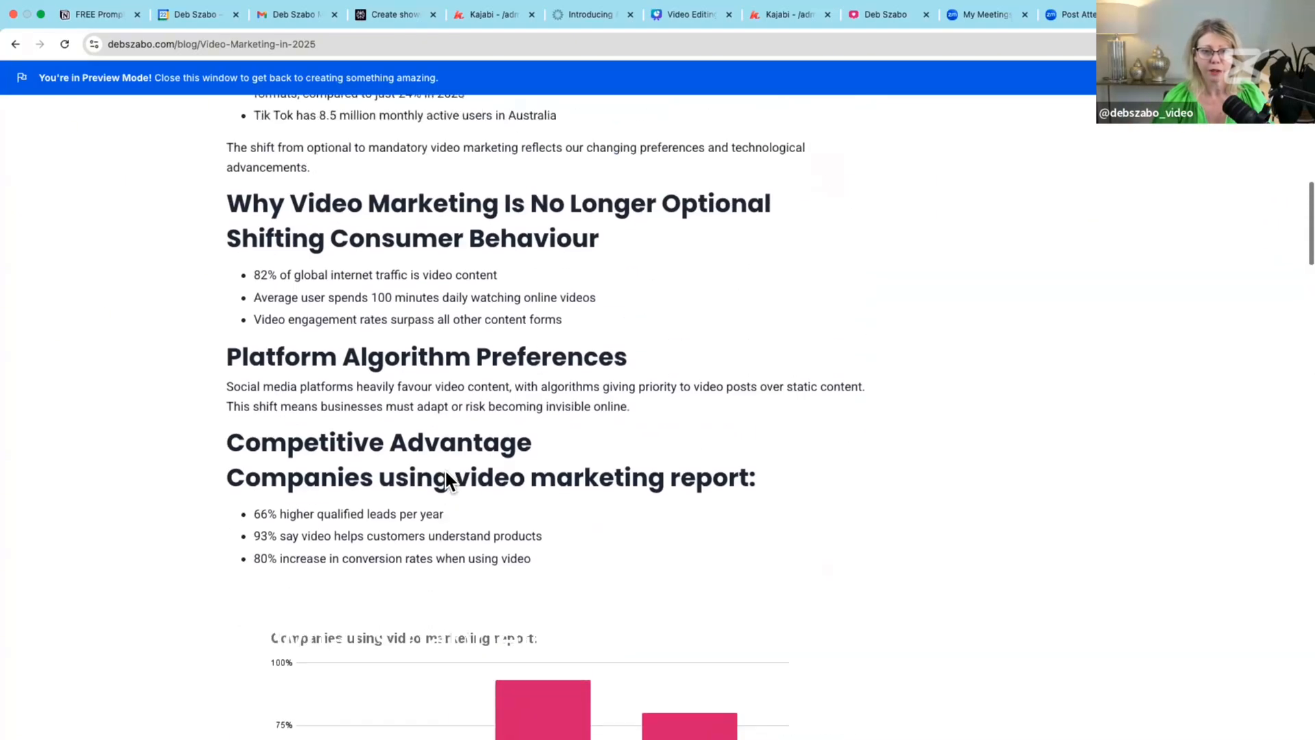
pyautogui.scroll(9, 446, 477)
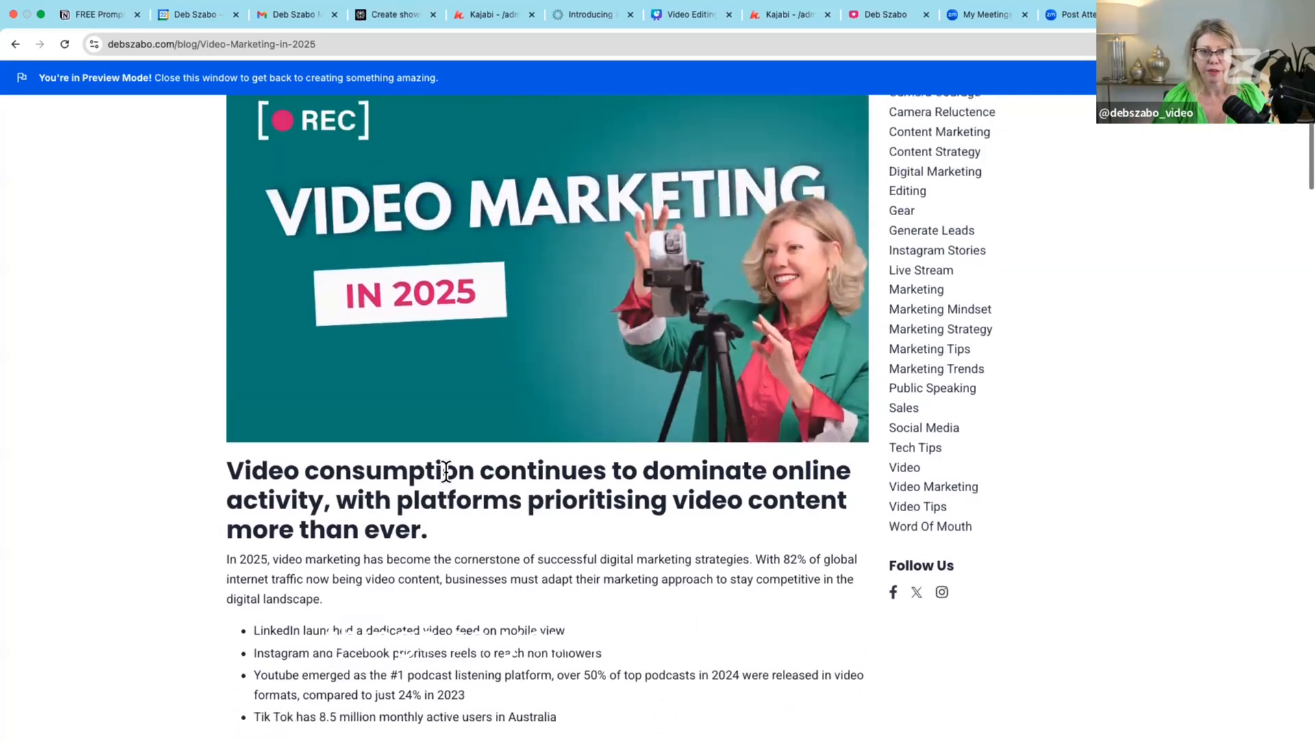
pyautogui.scroll(5, 446, 471)
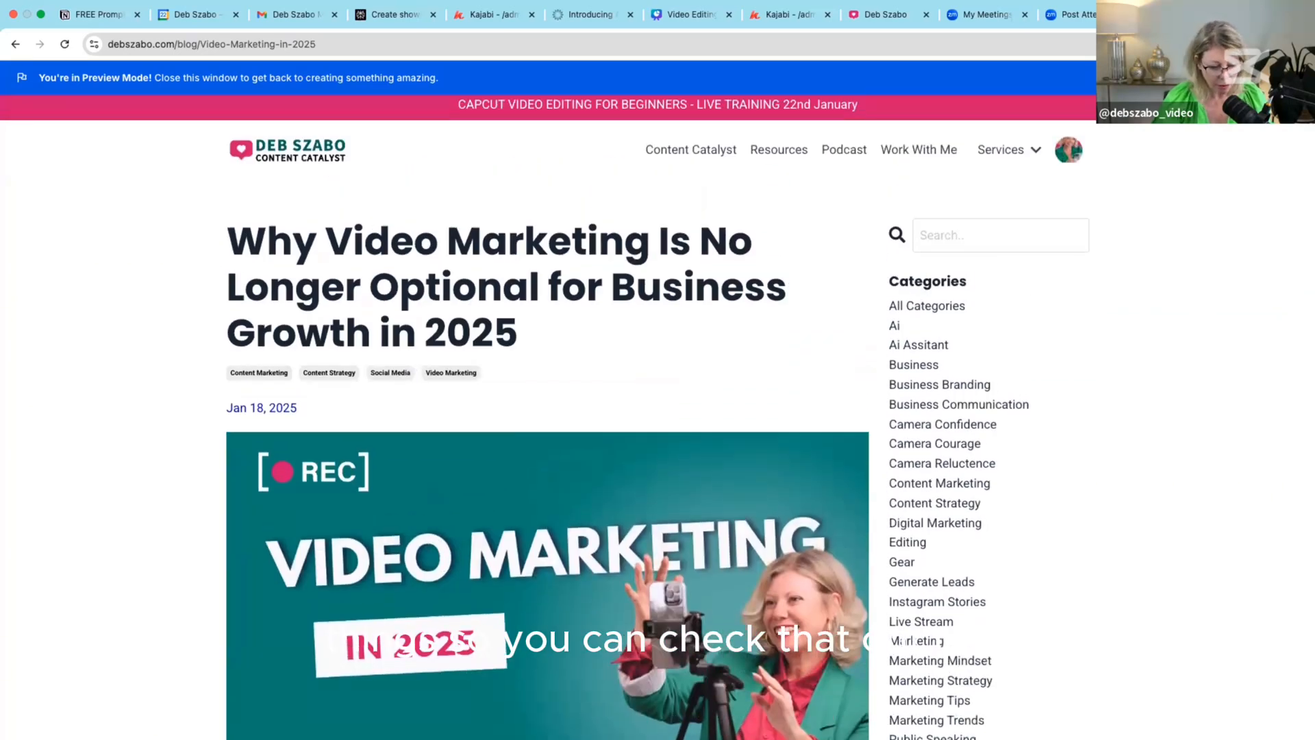